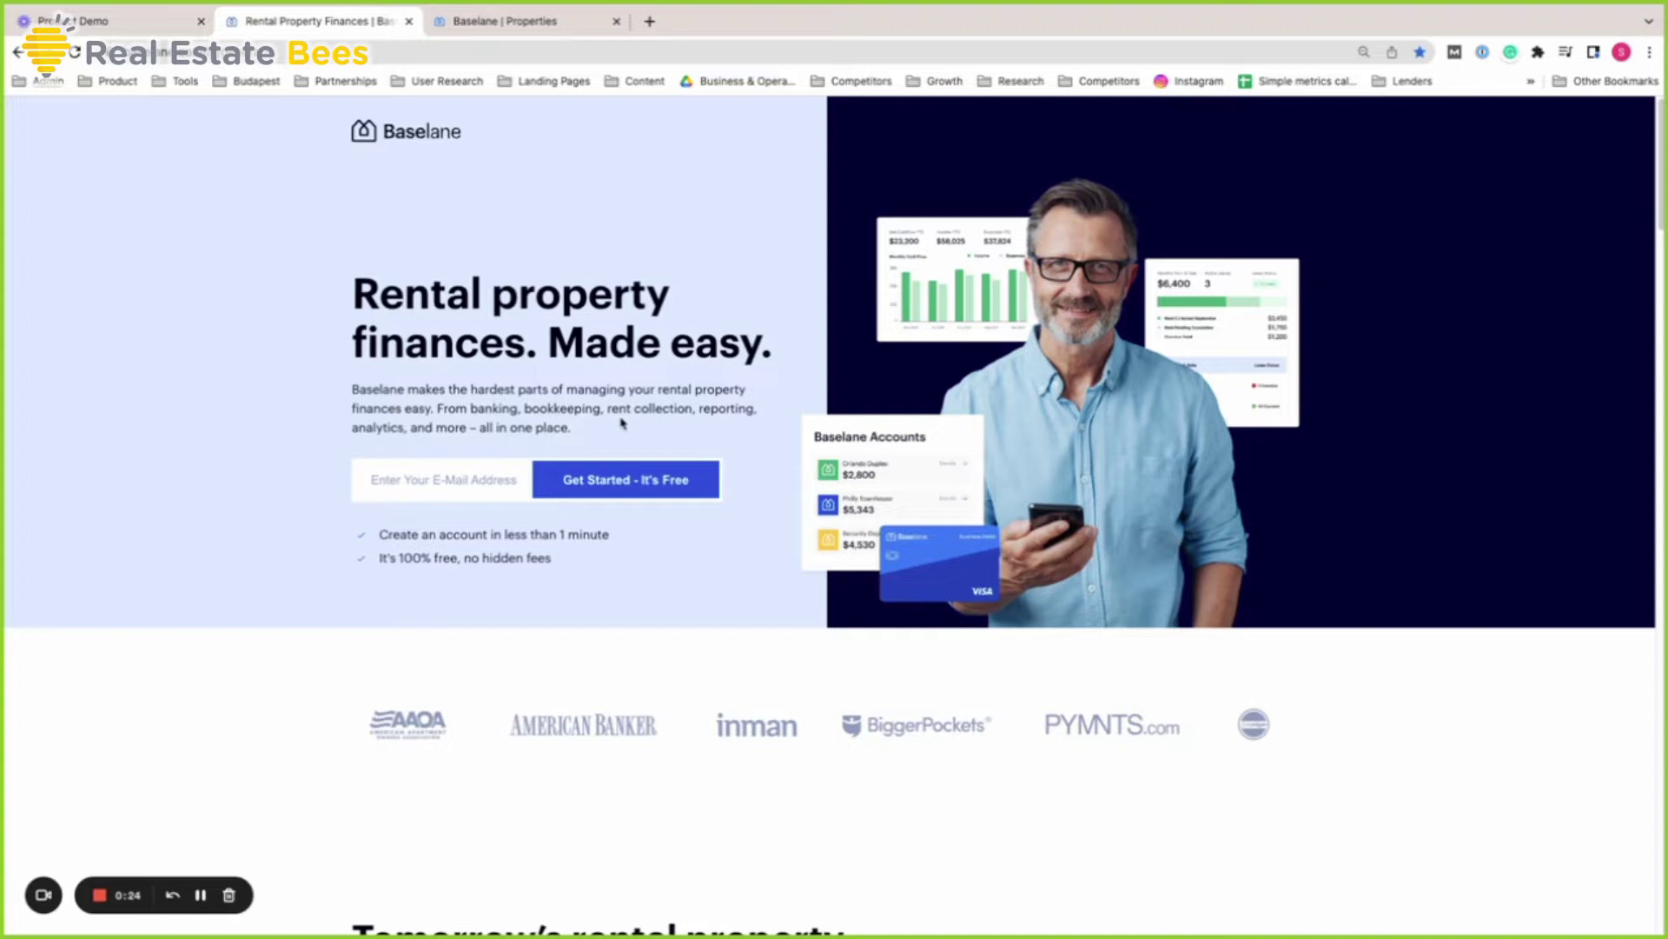
Scroll the Baselane site's features: Banking, Bookkeeping, Reporting & Analytics and Rent Collection
{"action": "left_click_drag", "start_coordinate": [698, 412], "coordinate": [752, 412]}
{"action": "scroll", "coordinate": [1341, 713], "scroll_direction": "down", "scroll_amount": 7}
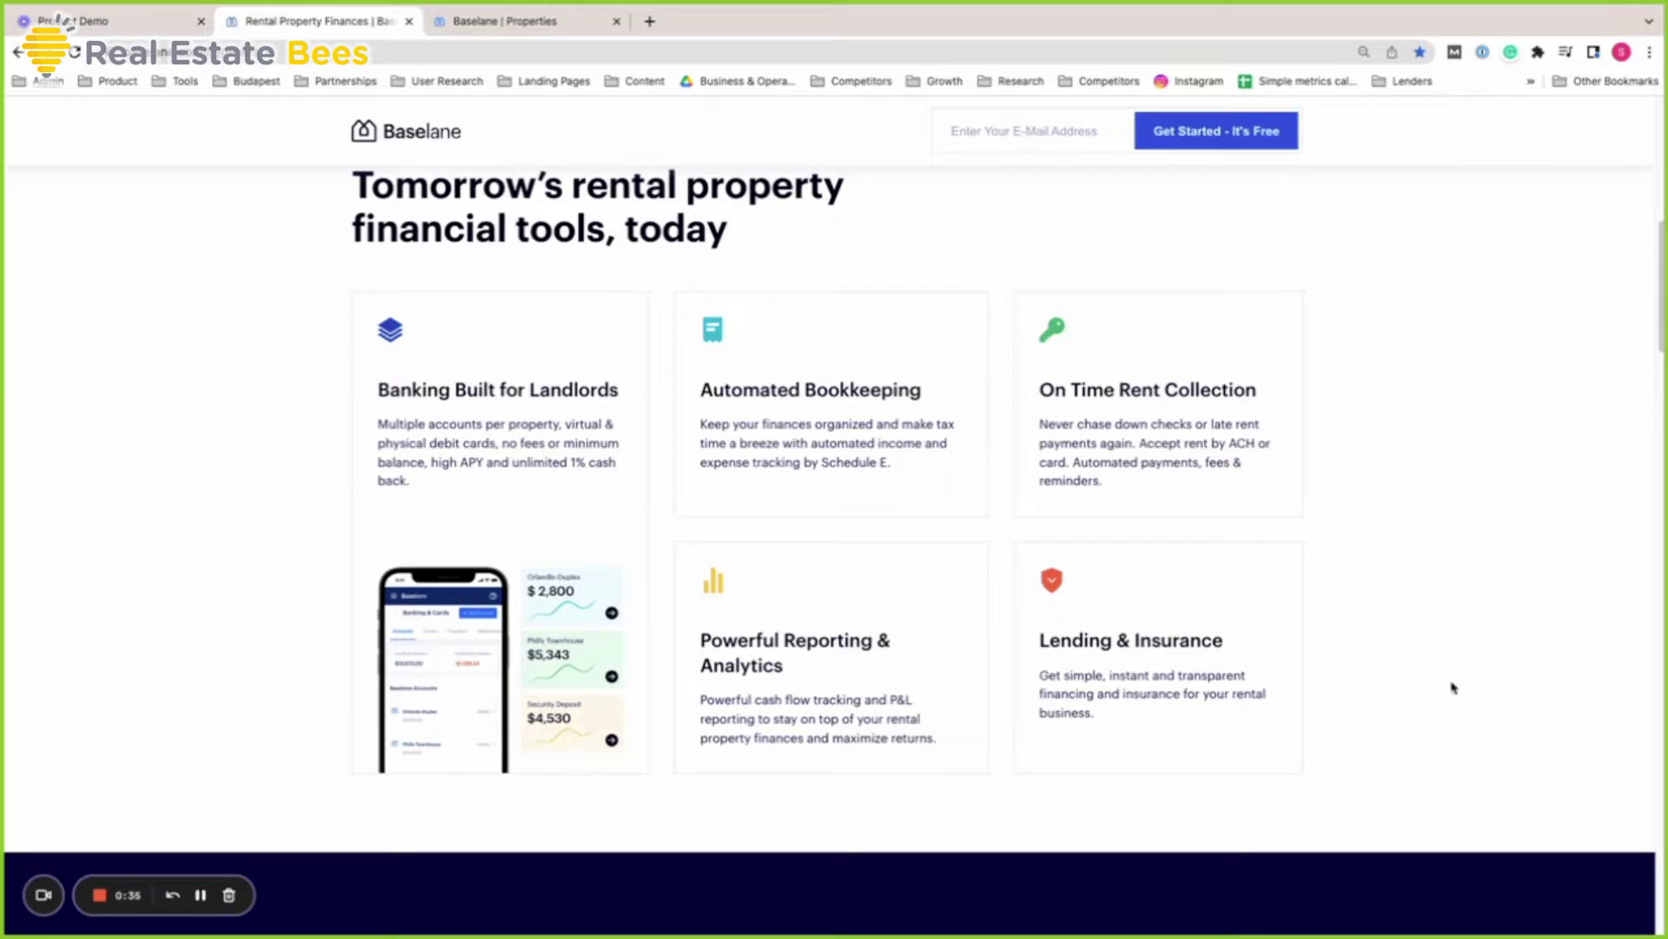
{"action": "scroll", "coordinate": [1483, 694], "scroll_direction": "down", "scroll_amount": 2}
{"action": "scroll", "coordinate": [1482, 694], "scroll_direction": "down", "scroll_amount": 6}
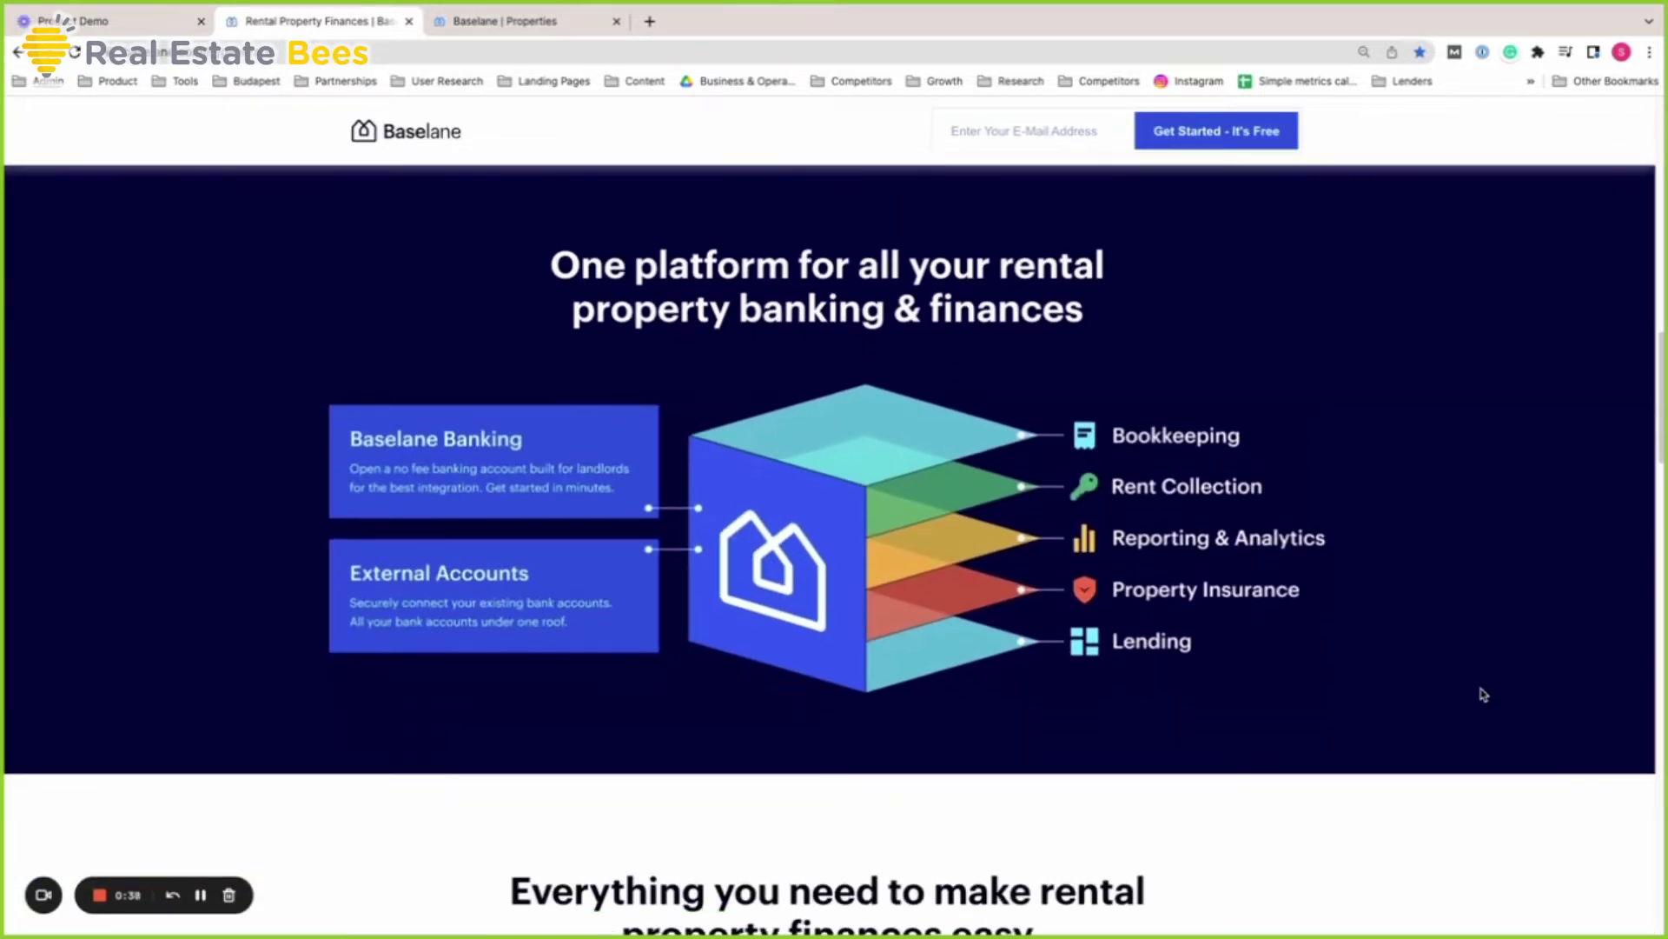
{"action": "scroll", "coordinate": [1482, 695], "scroll_direction": "down", "scroll_amount": 6}
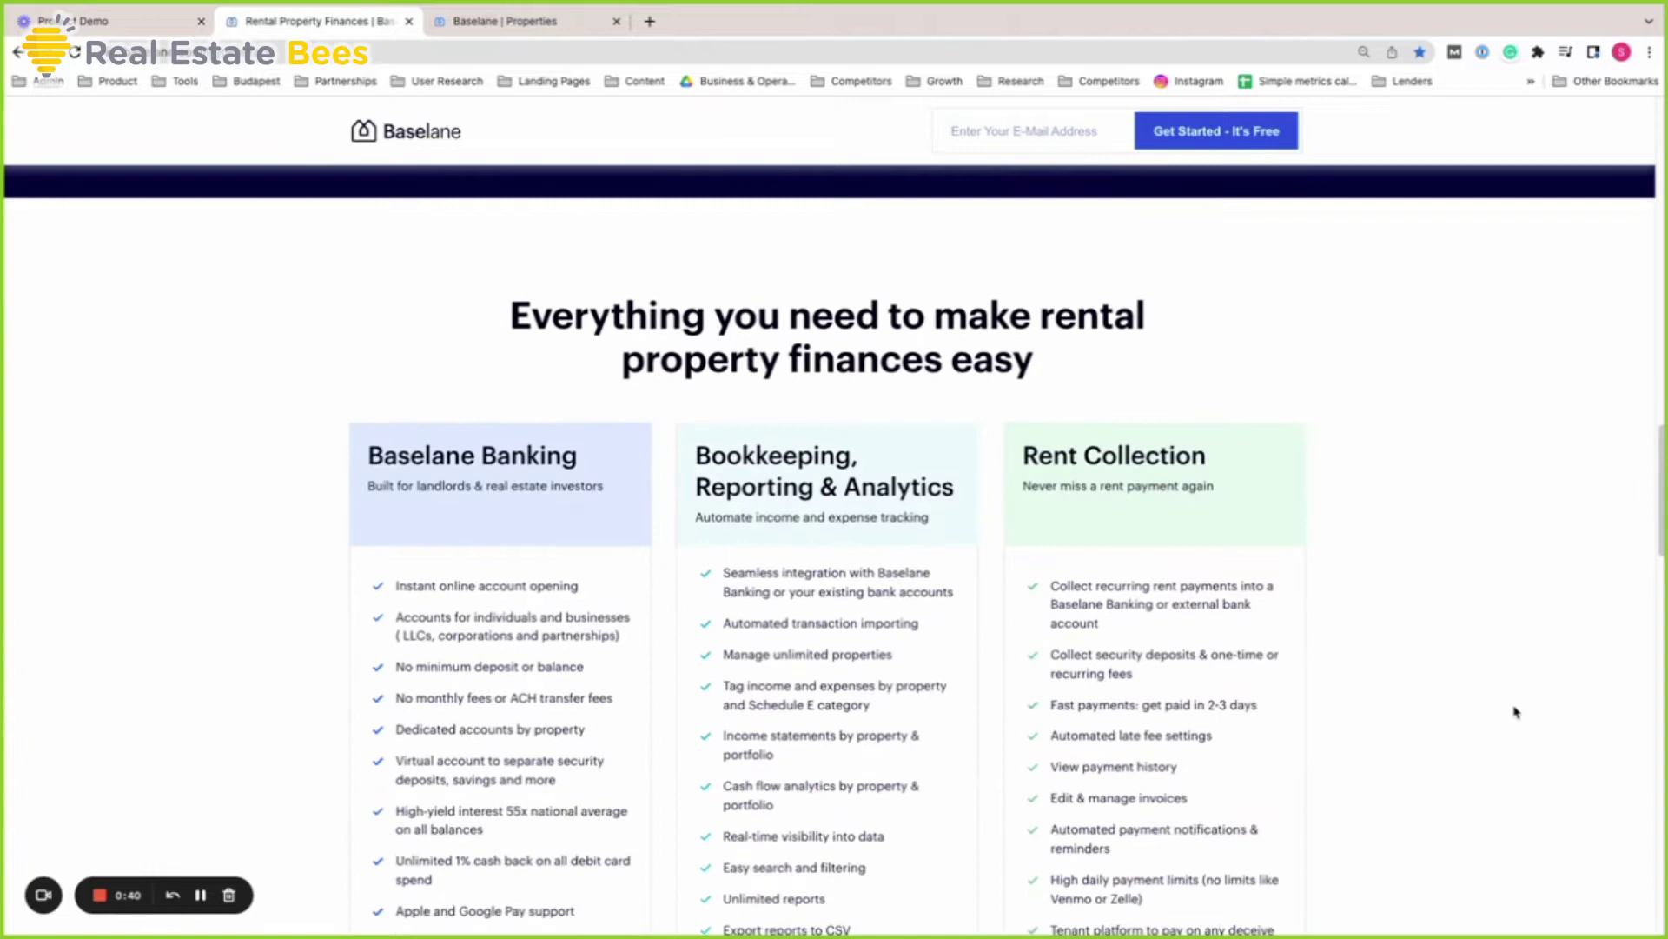
{"action": "scroll", "coordinate": [1516, 713], "scroll_direction": "down", "scroll_amount": 1}
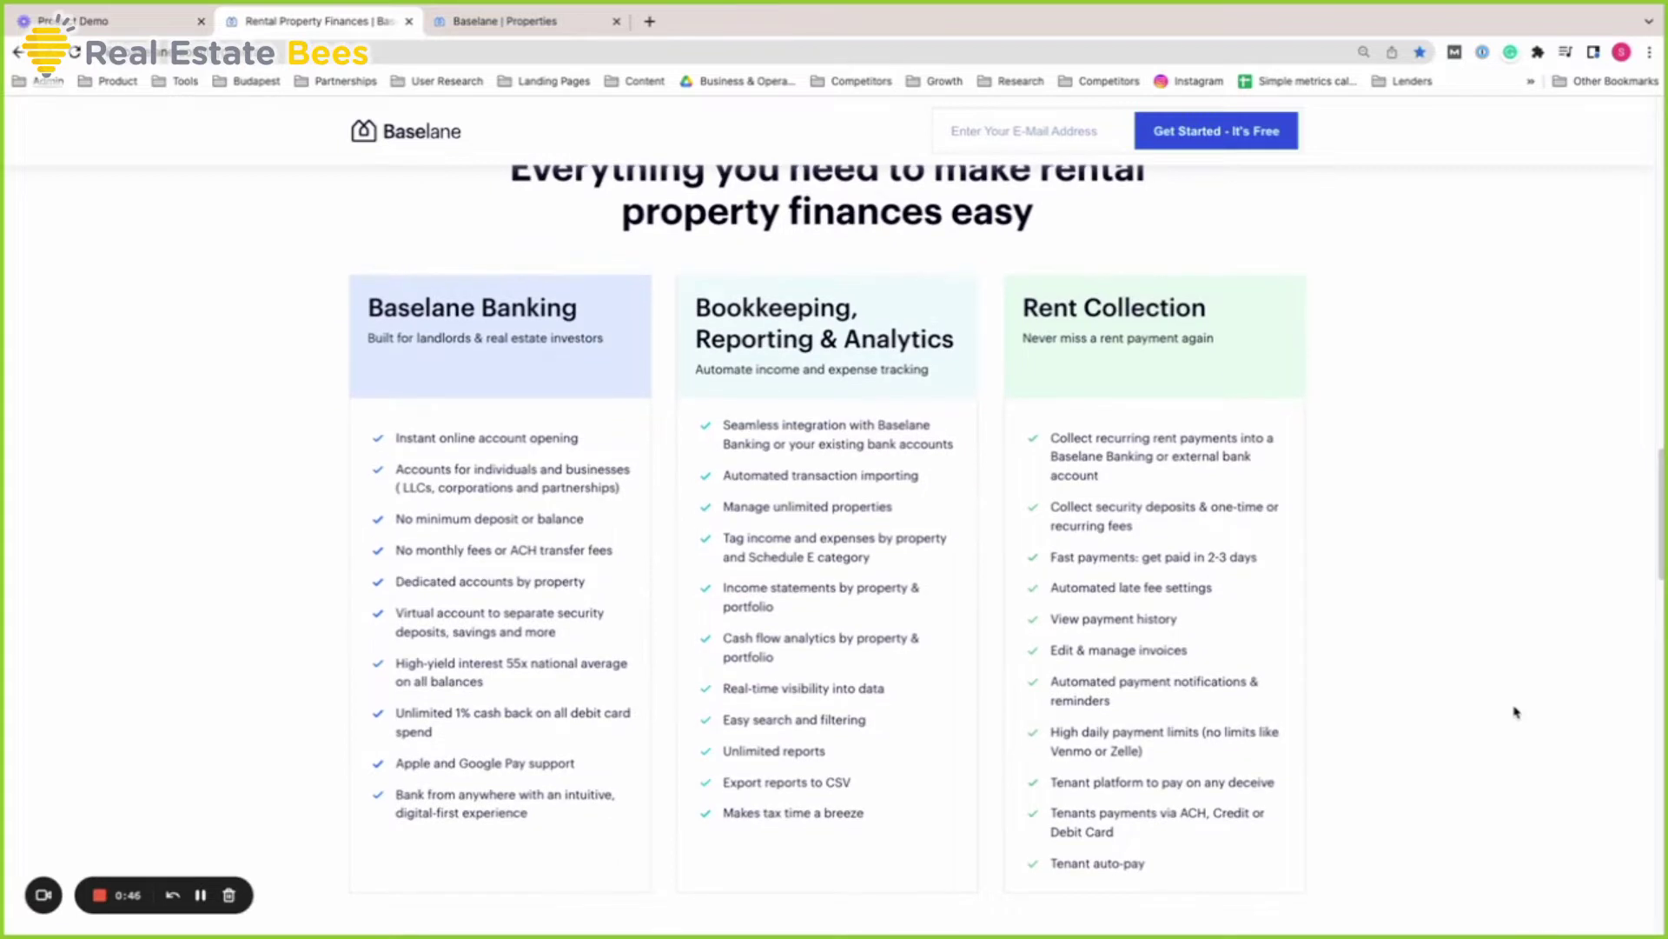
{"action": "scroll", "coordinate": [1519, 714], "scroll_direction": "down", "scroll_amount": 1}
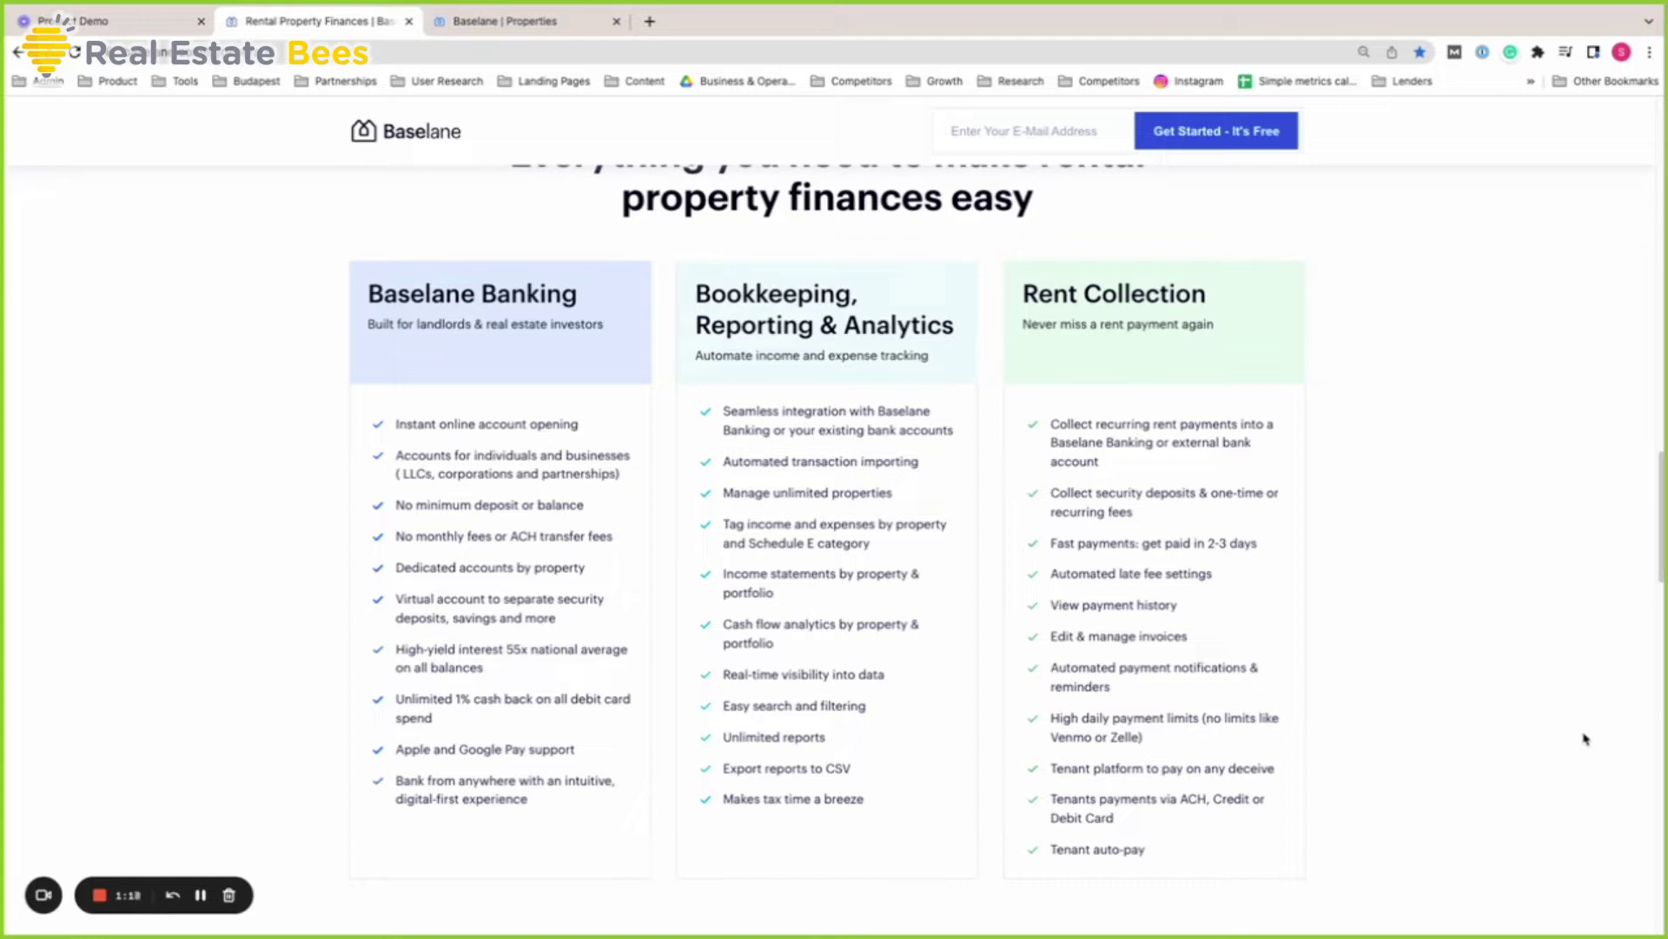
Open the Dashboard and review the $11,535 cash flow, rent collection and bank balance panels
{"action": "left_click", "coordinate": [569, 24]}
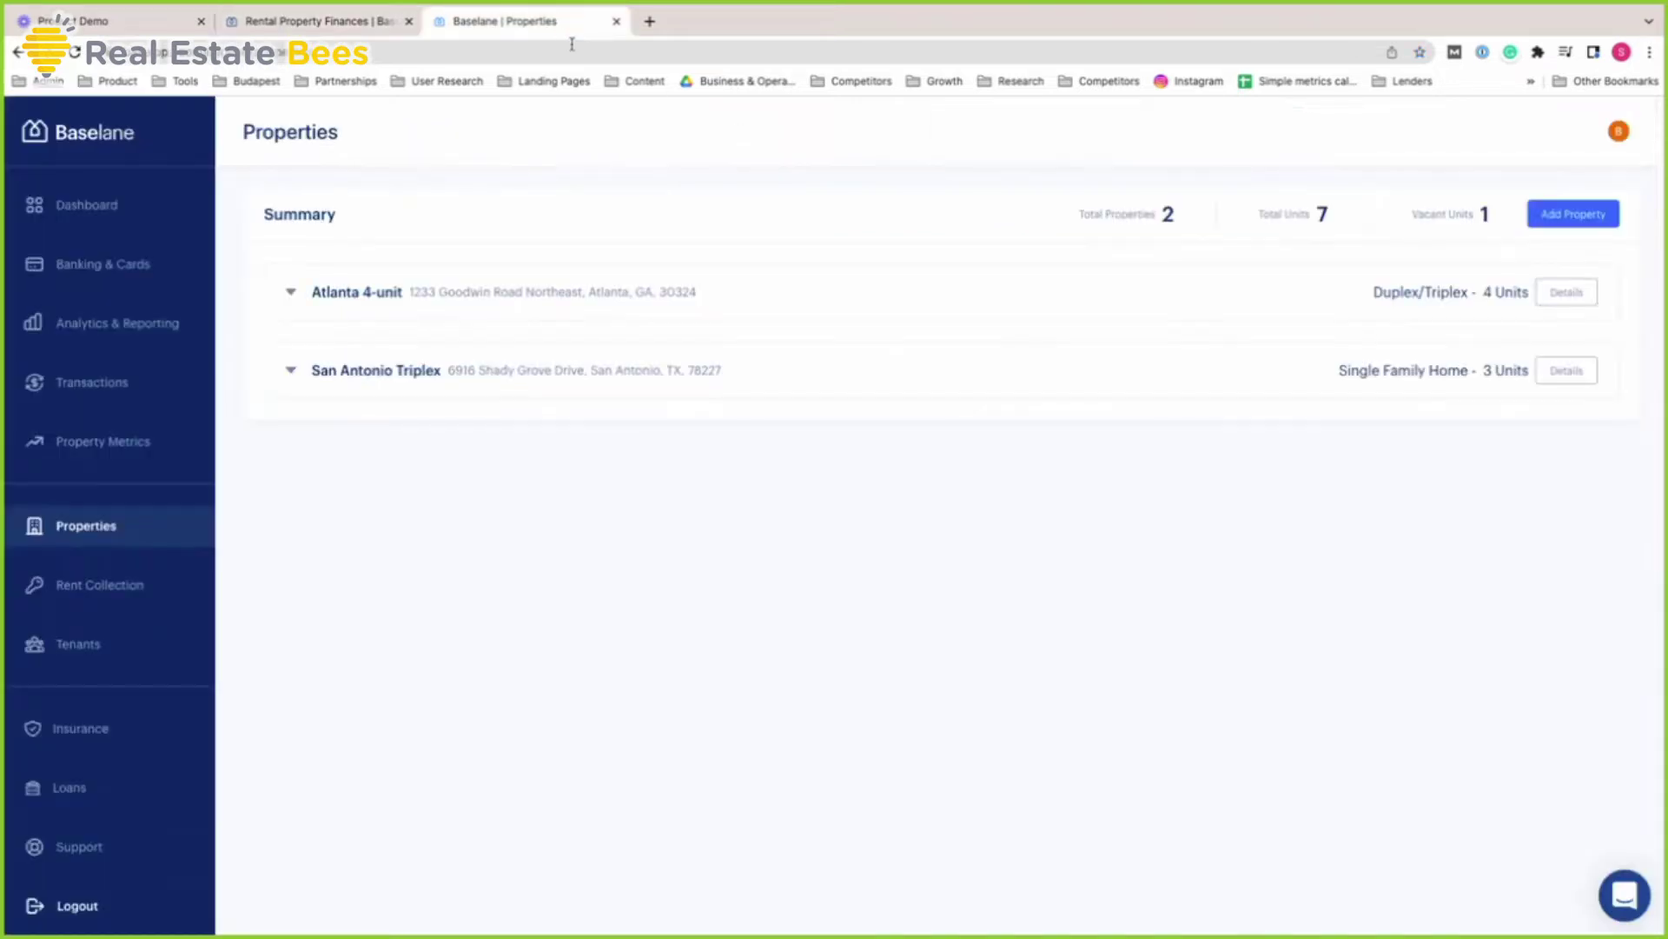
{"action": "left_click", "coordinate": [90, 191]}
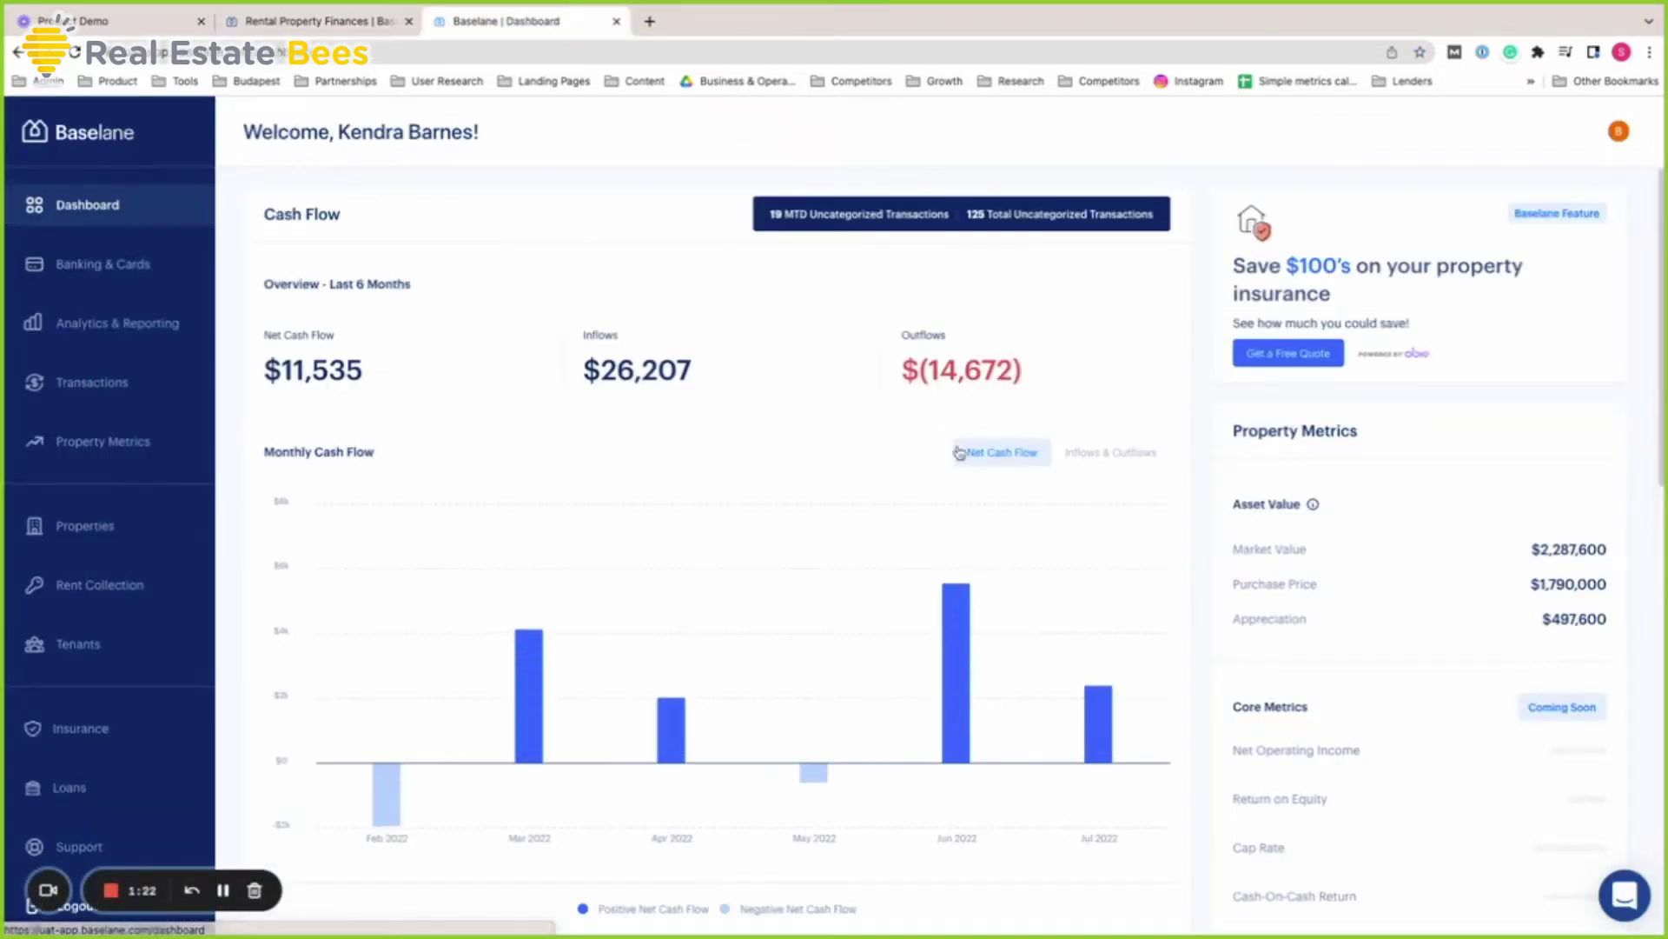
{"action": "scroll", "coordinate": [967, 462], "scroll_direction": "down", "scroll_amount": 2}
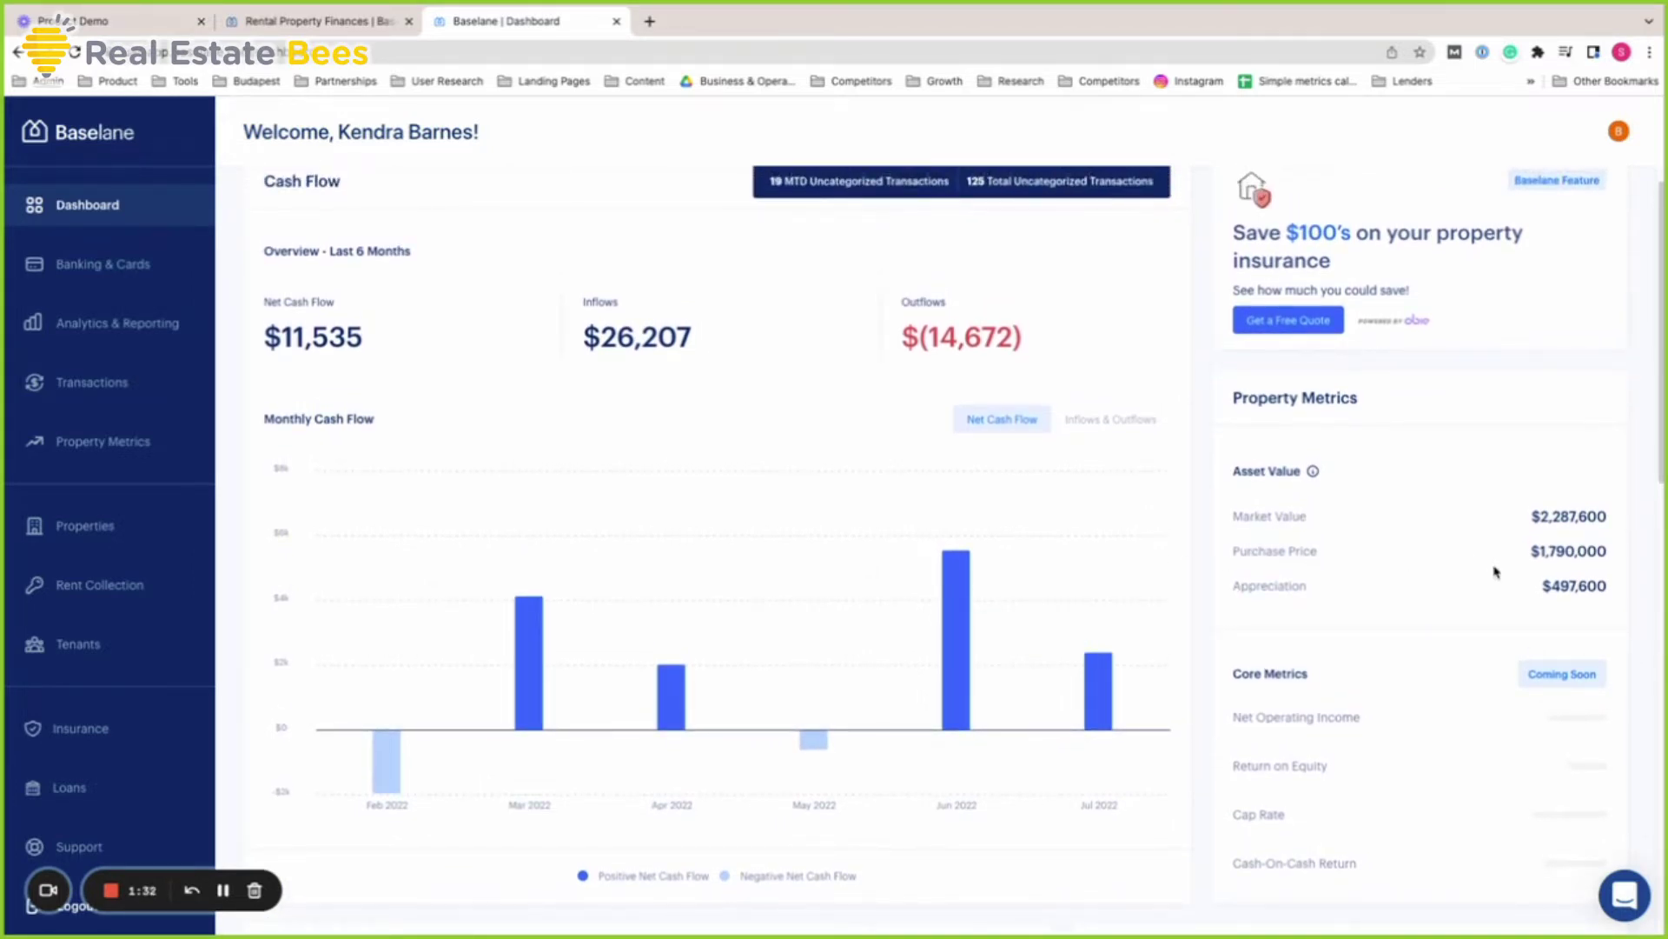
{"action": "scroll", "coordinate": [1489, 586], "scroll_direction": "down", "scroll_amount": 7}
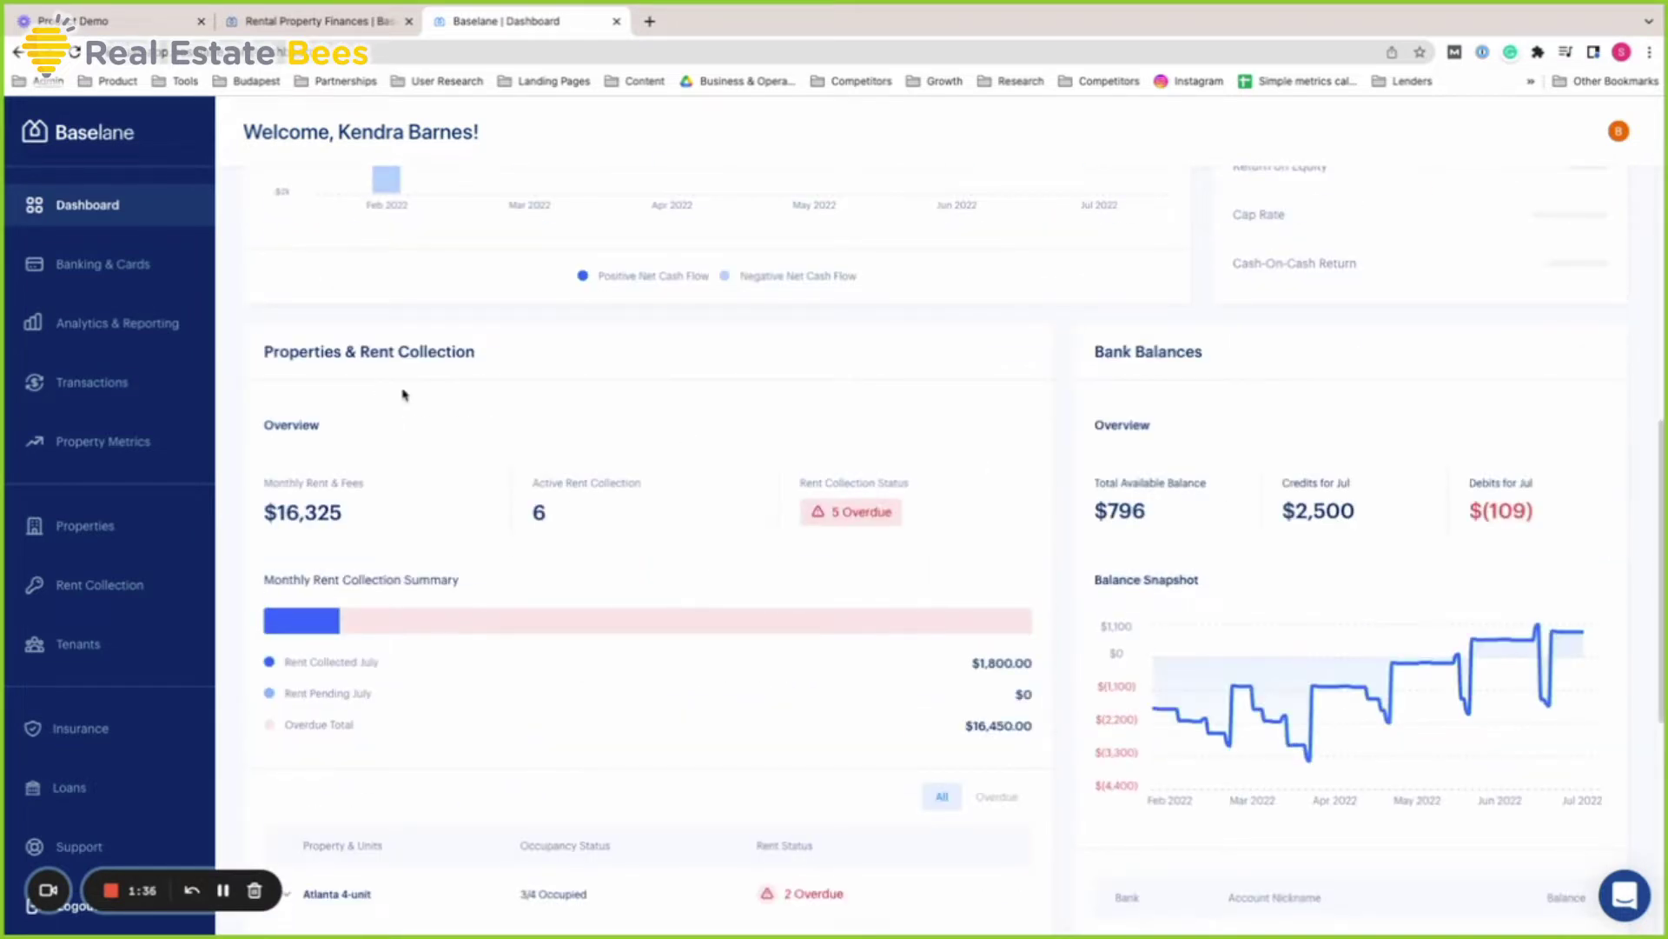
{"action": "scroll", "coordinate": [1361, 522], "scroll_direction": "down", "scroll_amount": 5}
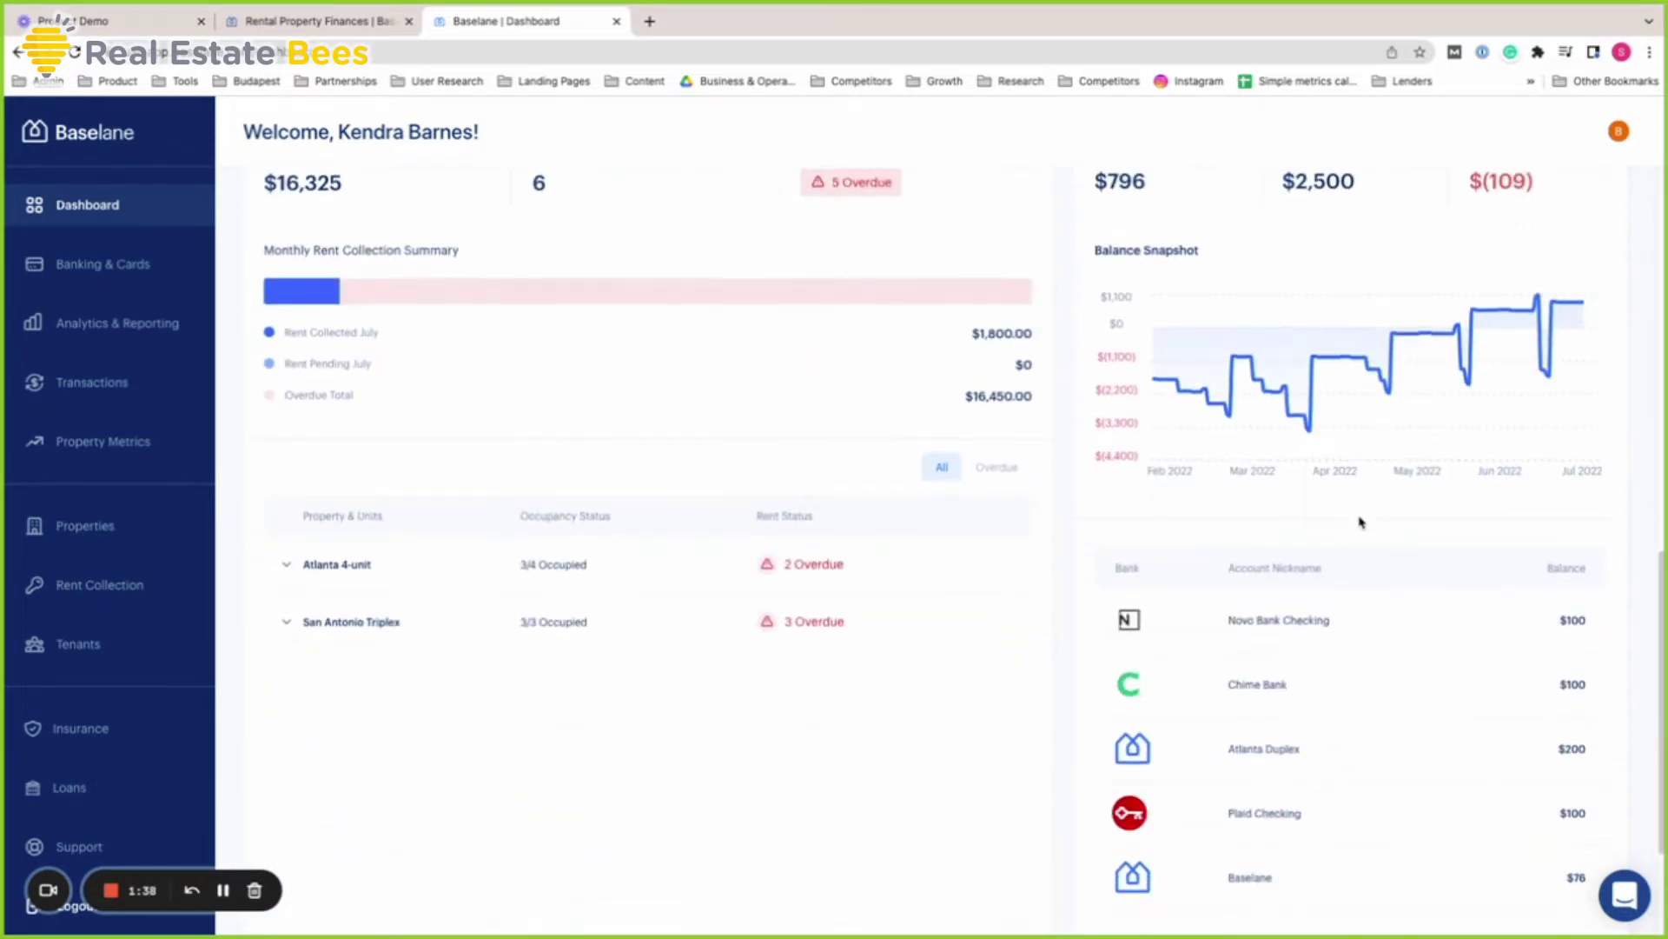
{"action": "scroll", "coordinate": [1361, 539], "scroll_direction": "up", "scroll_amount": 12}
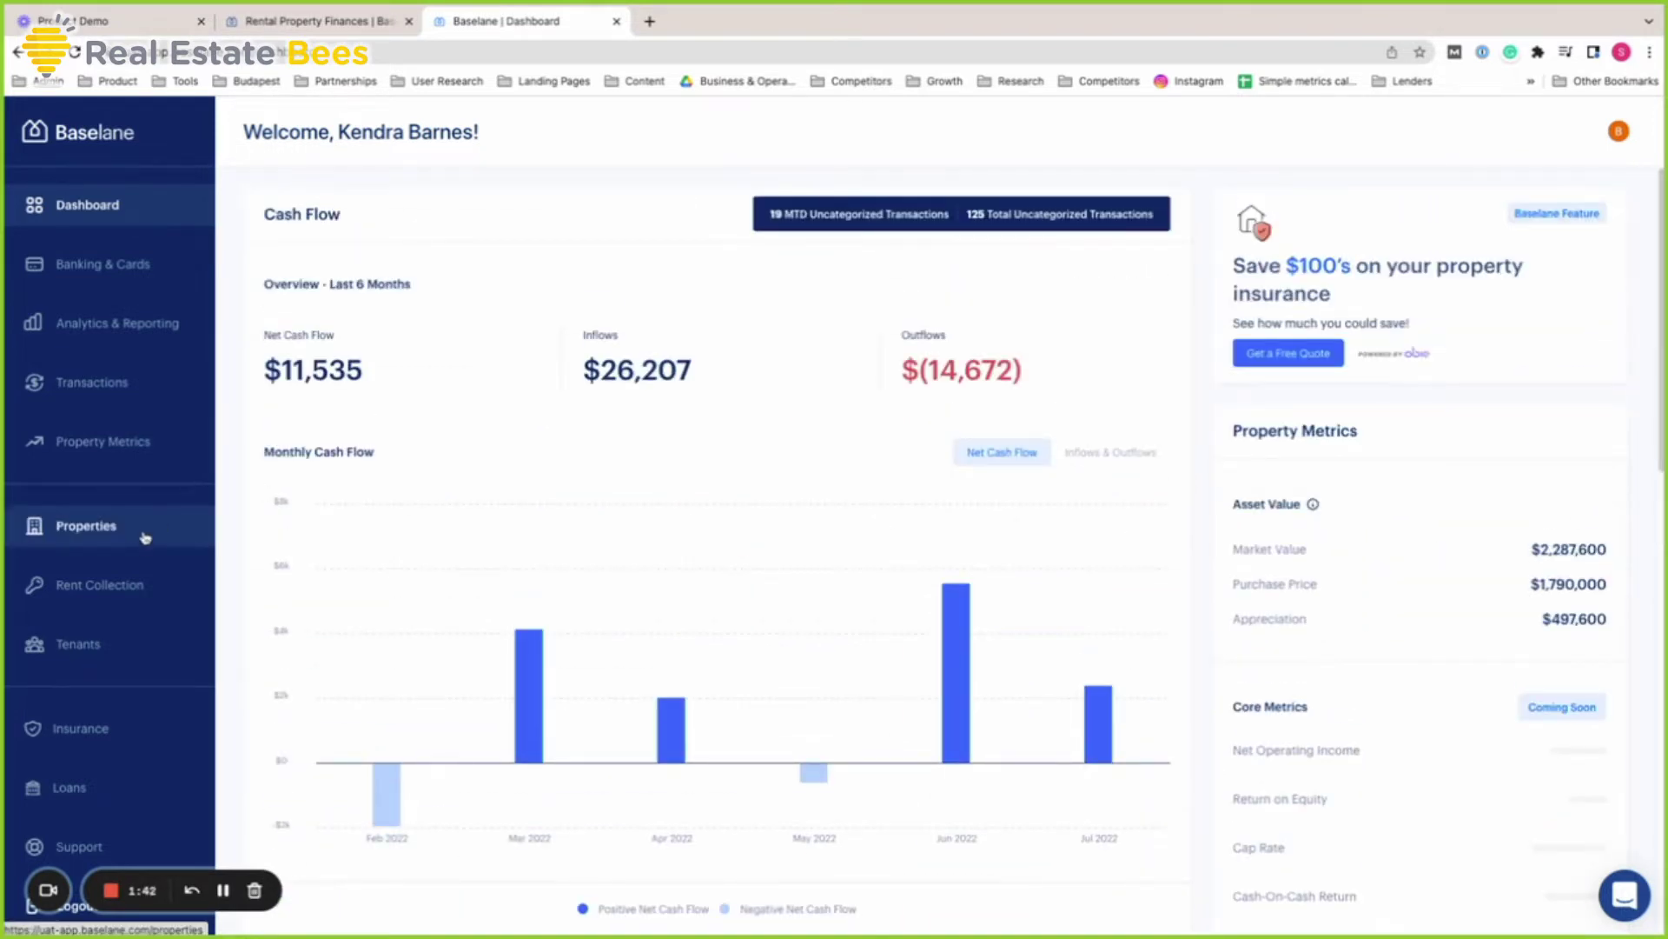
On the Properties page, expand Atlanta 4-unit and open its Details for editing
{"action": "left_click", "coordinate": [144, 532]}
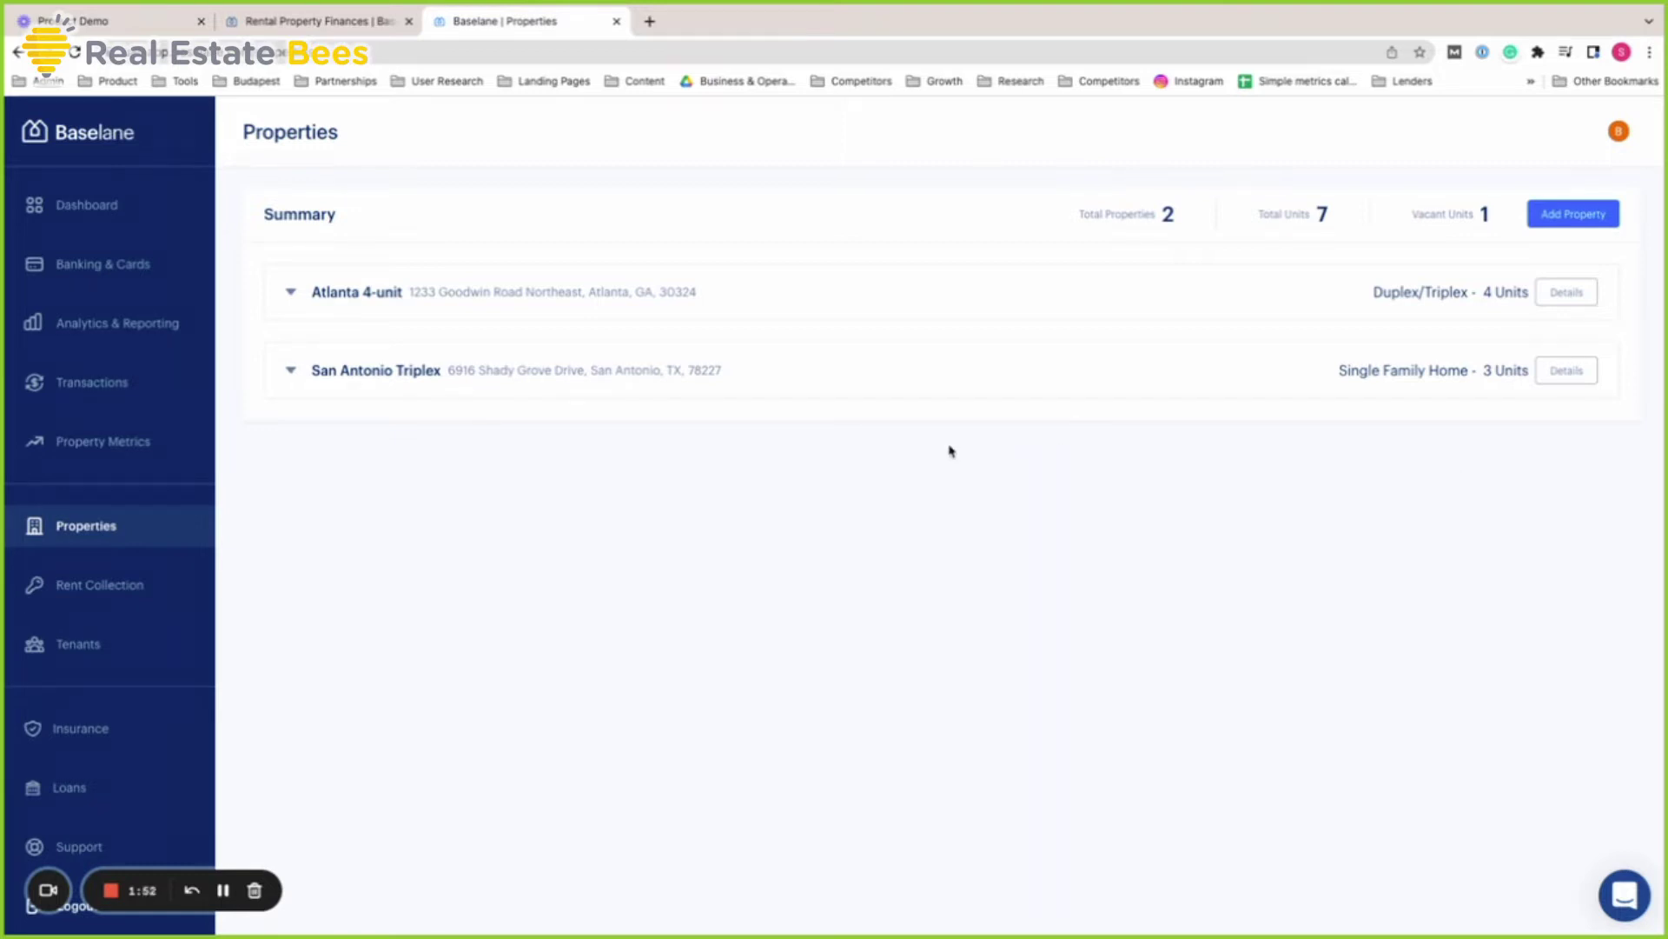
{"action": "left_click", "coordinate": [291, 296]}
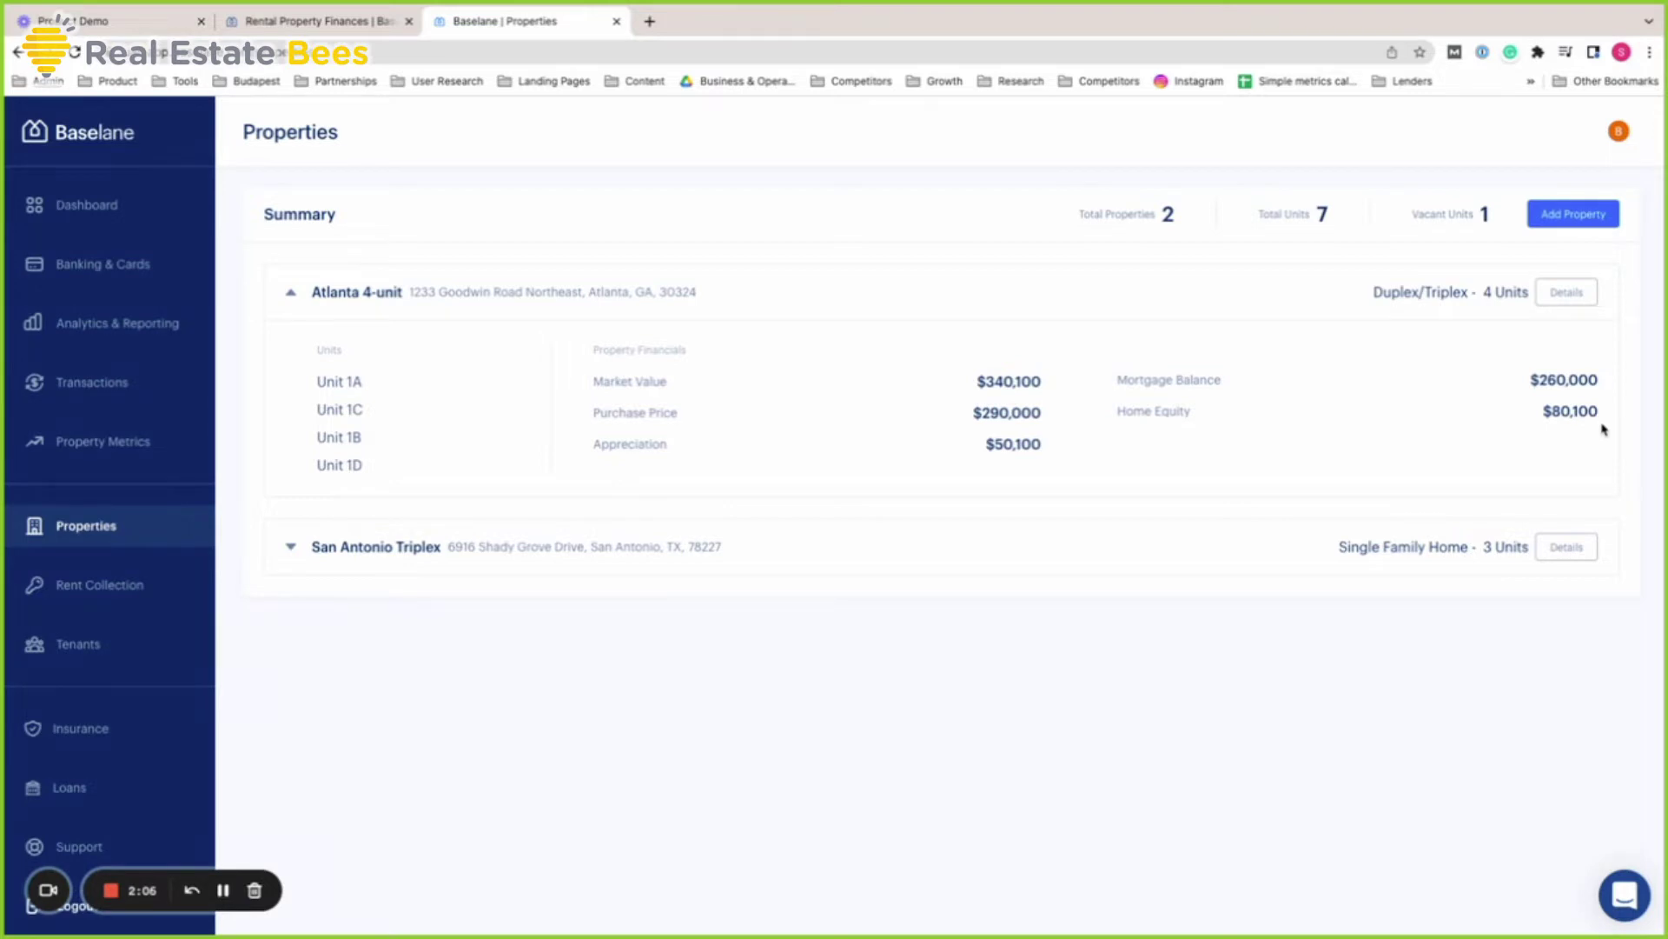
{"action": "left_click", "coordinate": [1569, 295]}
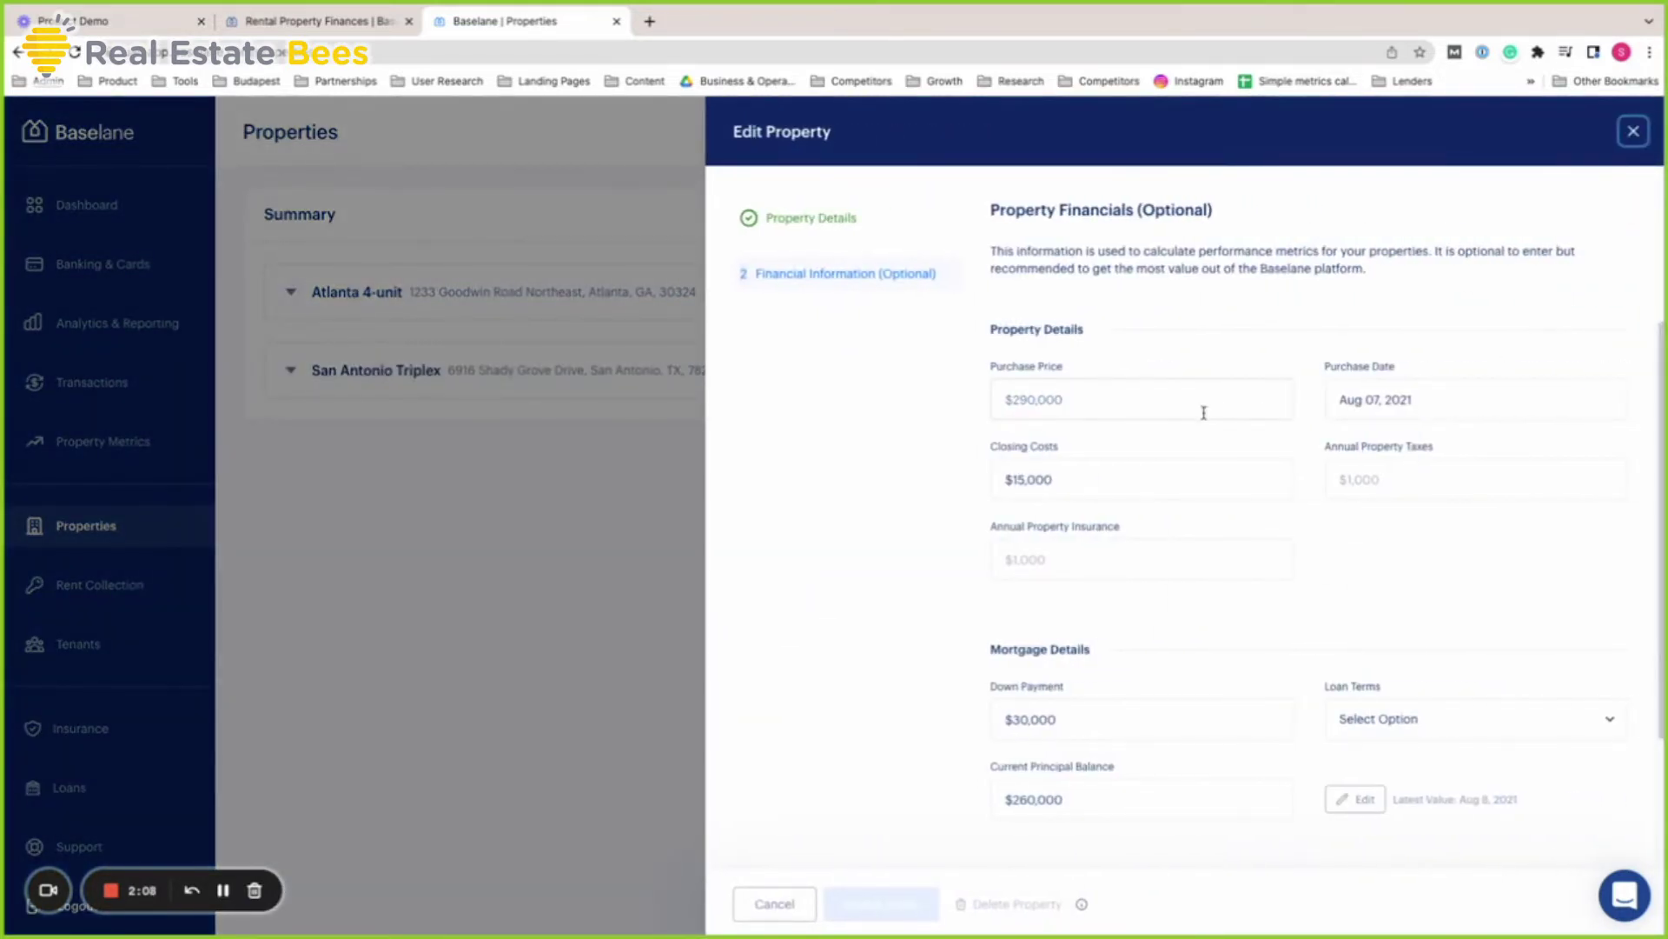
Review Atlanta 4-unit's property details and units, then its financials ($260,000 principal, $340,100 value)
{"action": "left_click", "coordinate": [853, 230]}
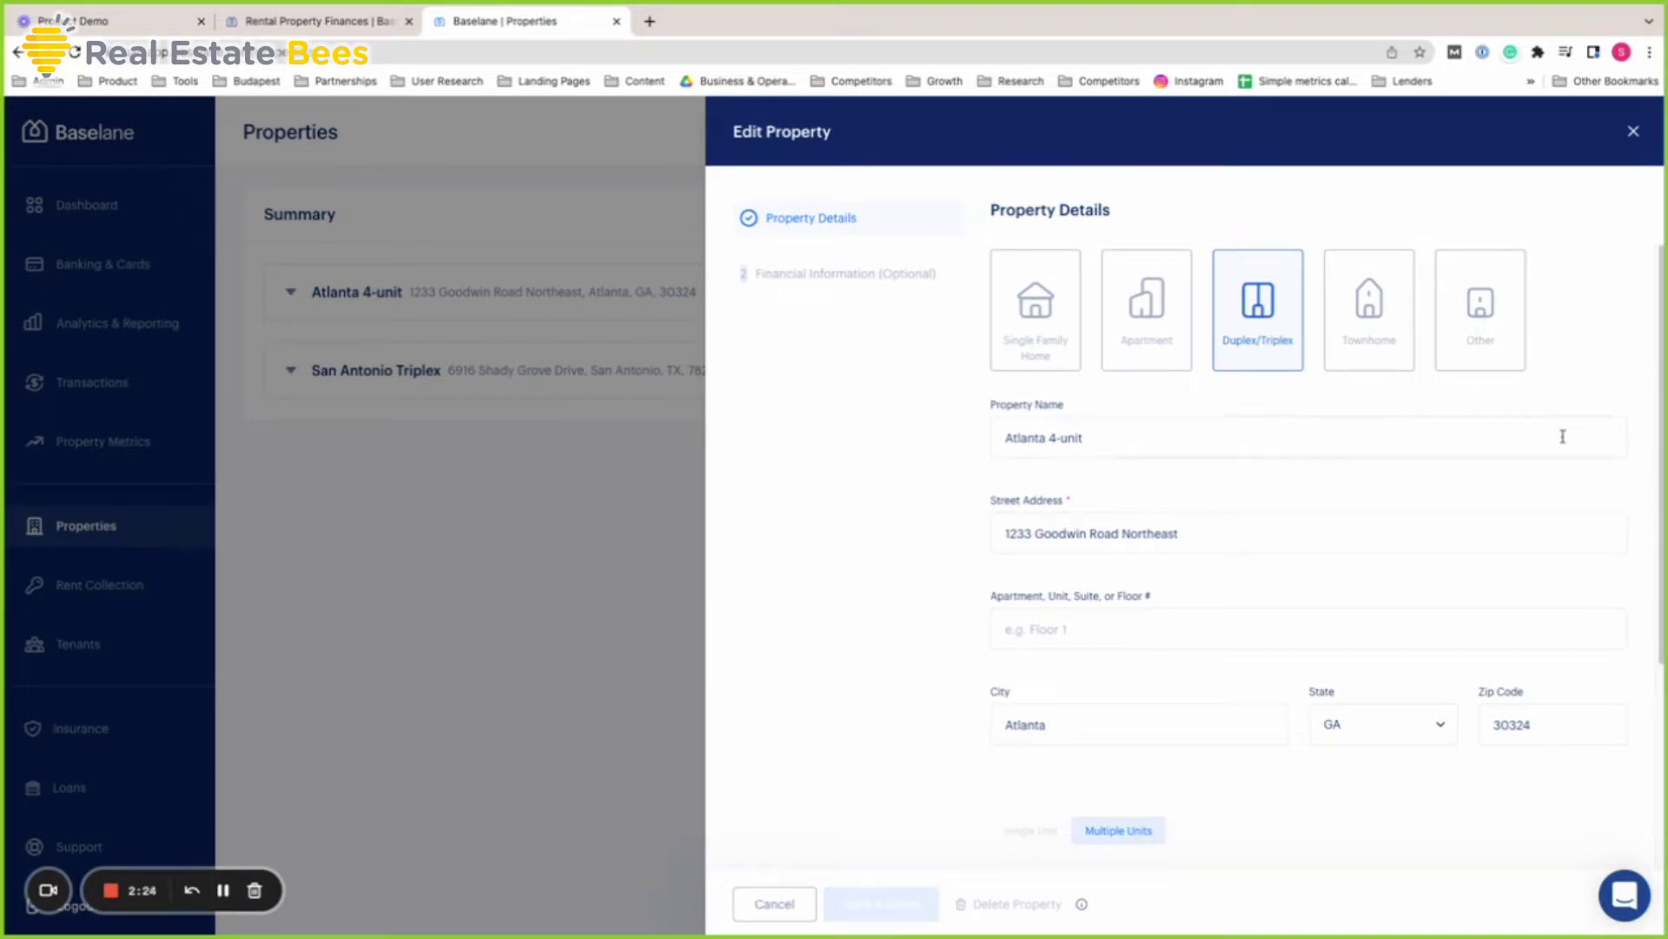
{"action": "scroll", "coordinate": [1562, 437], "scroll_direction": "down", "scroll_amount": 1}
{"action": "scroll", "coordinate": [1621, 543], "scroll_direction": "down", "scroll_amount": 1}
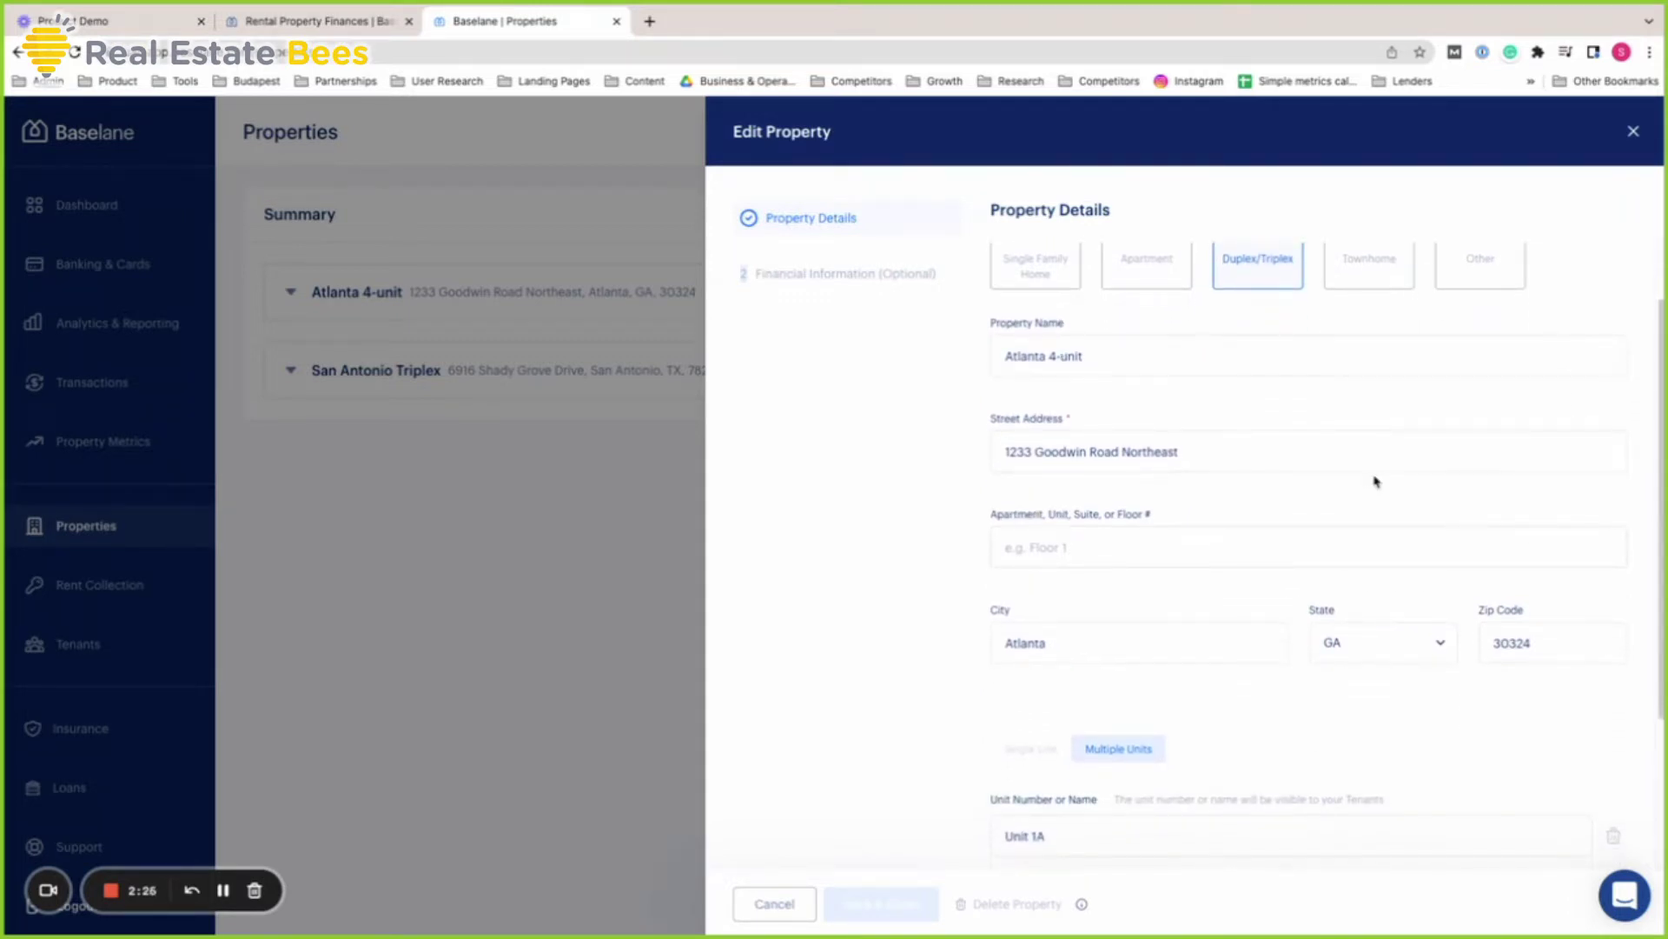
{"action": "scroll", "coordinate": [1472, 510], "scroll_direction": "down", "scroll_amount": 1}
{"action": "scroll", "coordinate": [1468, 521], "scroll_direction": "down", "scroll_amount": 2}
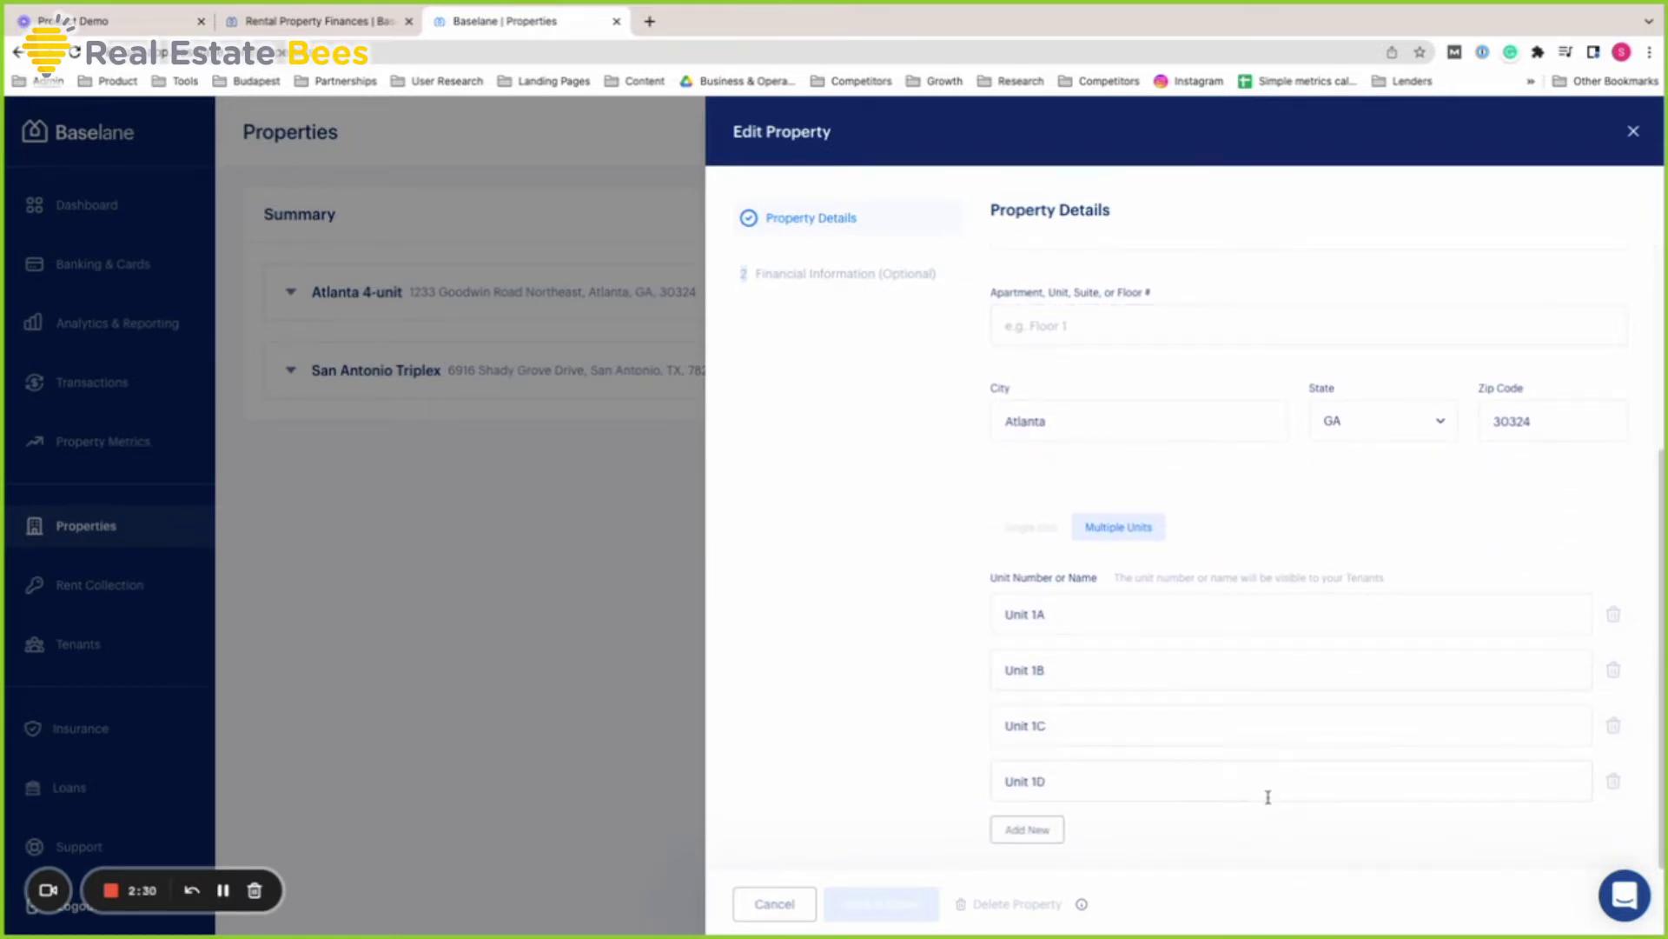
{"action": "scroll", "coordinate": [1254, 789], "scroll_direction": "up", "scroll_amount": 4}
{"action": "left_click", "coordinate": [872, 272]}
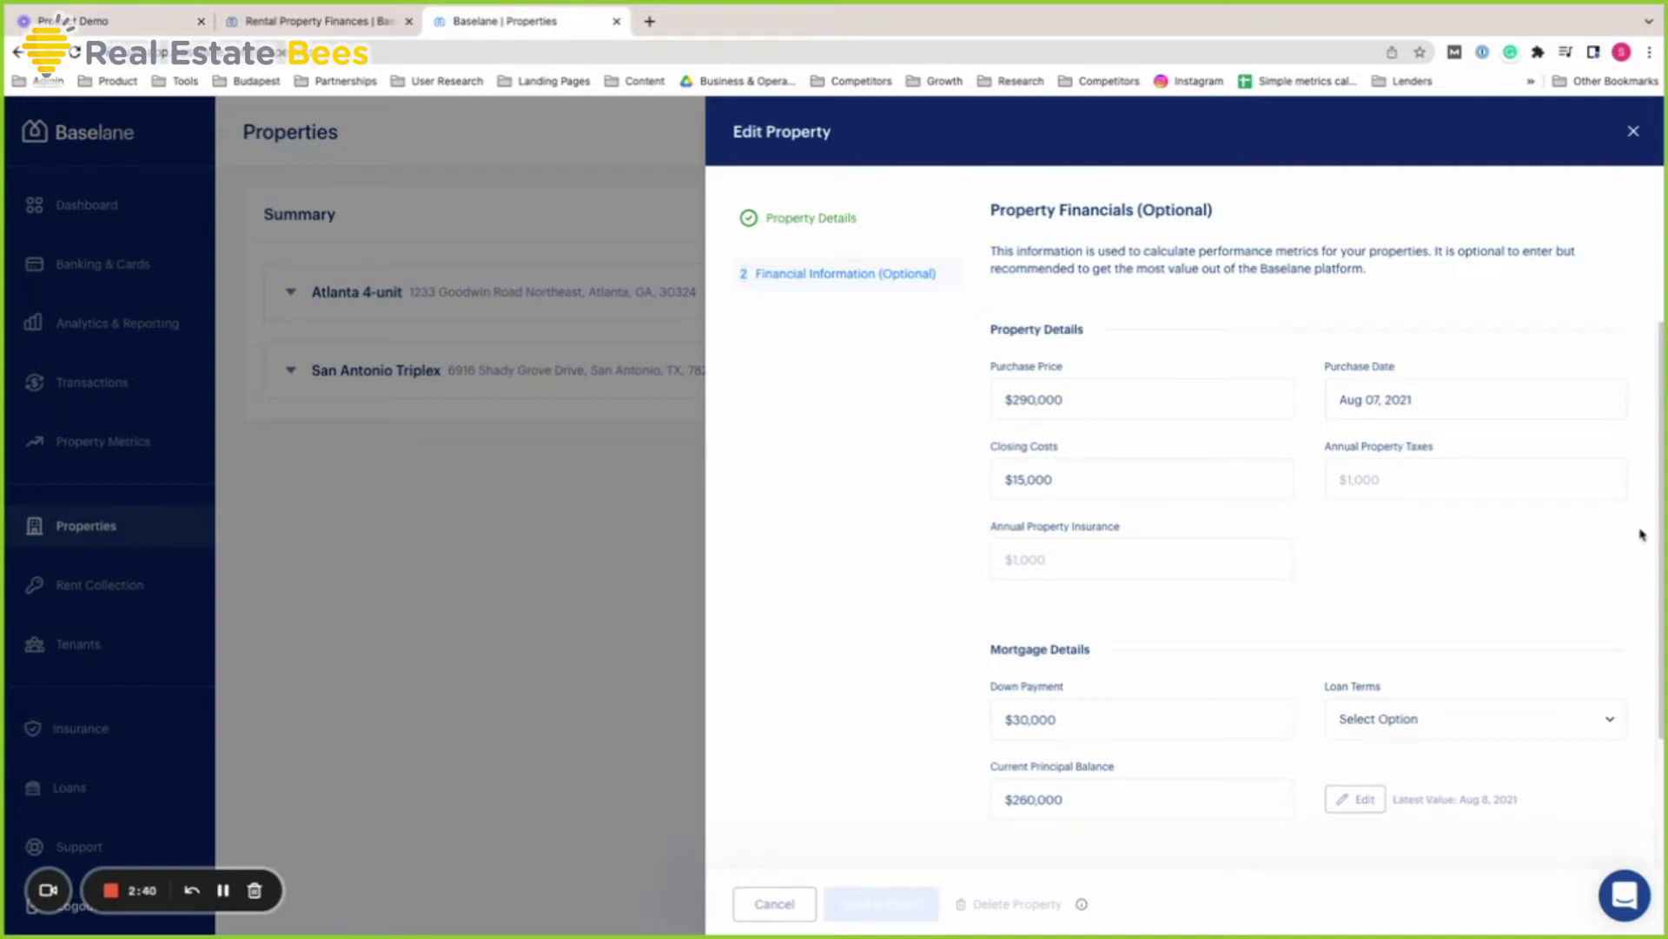
{"action": "scroll", "coordinate": [1640, 532], "scroll_direction": "down", "scroll_amount": 2}
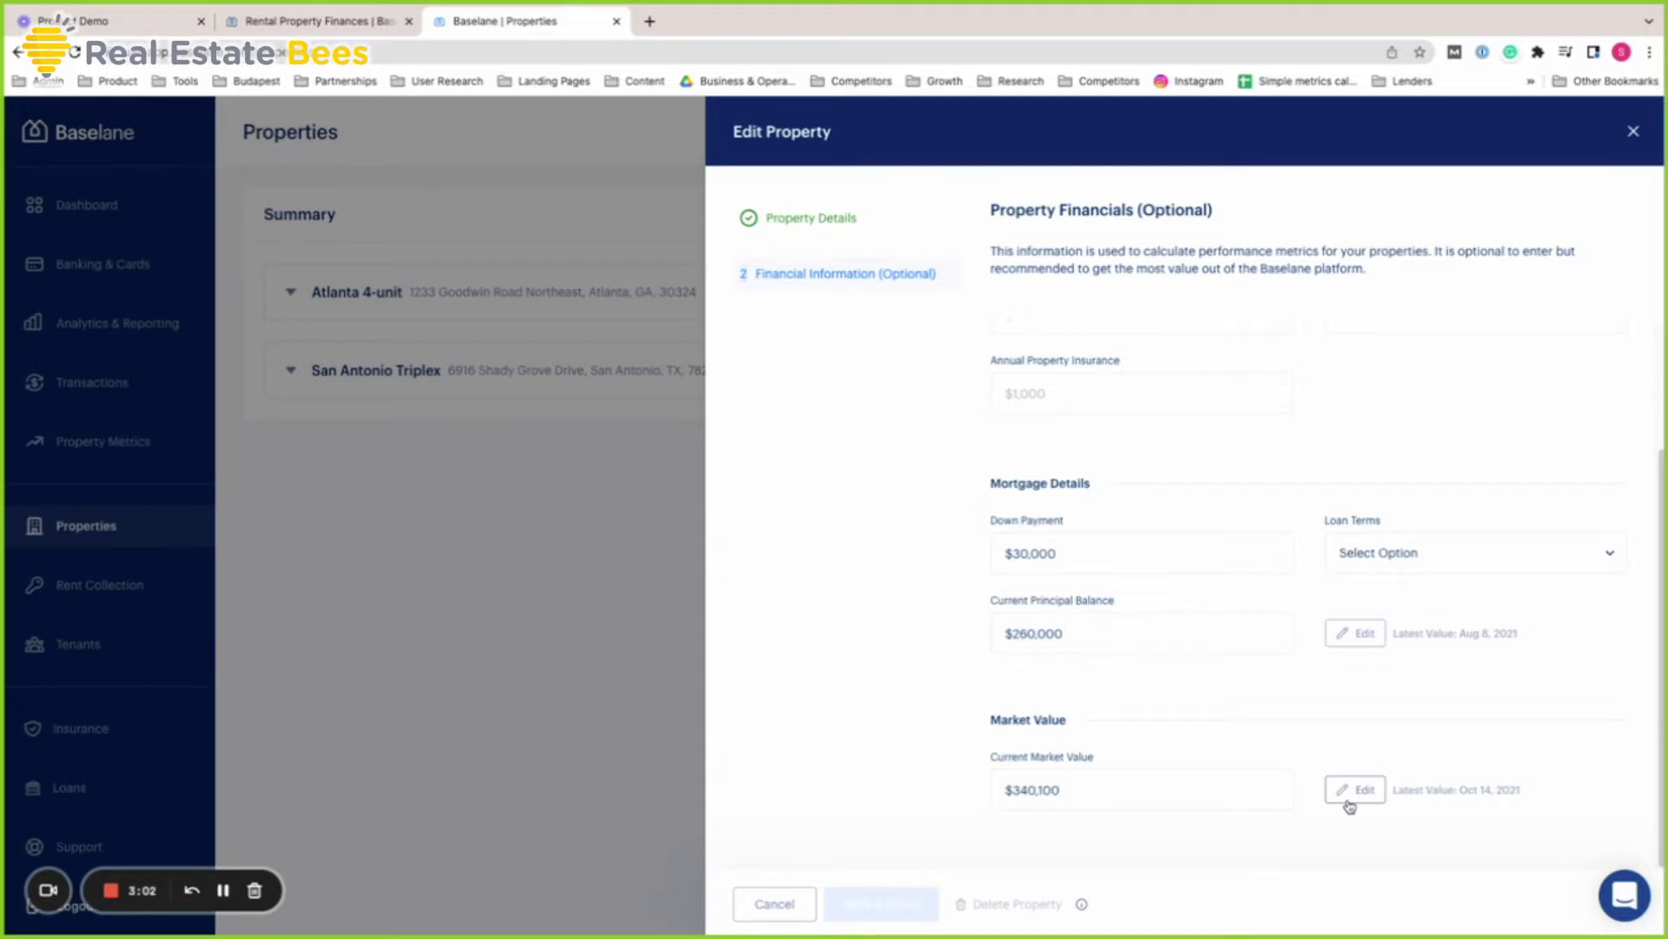
Close the property editor, go to Rent Collection, and expand Atlanta 4-unit's units
{"action": "left_click", "coordinate": [1635, 136]}
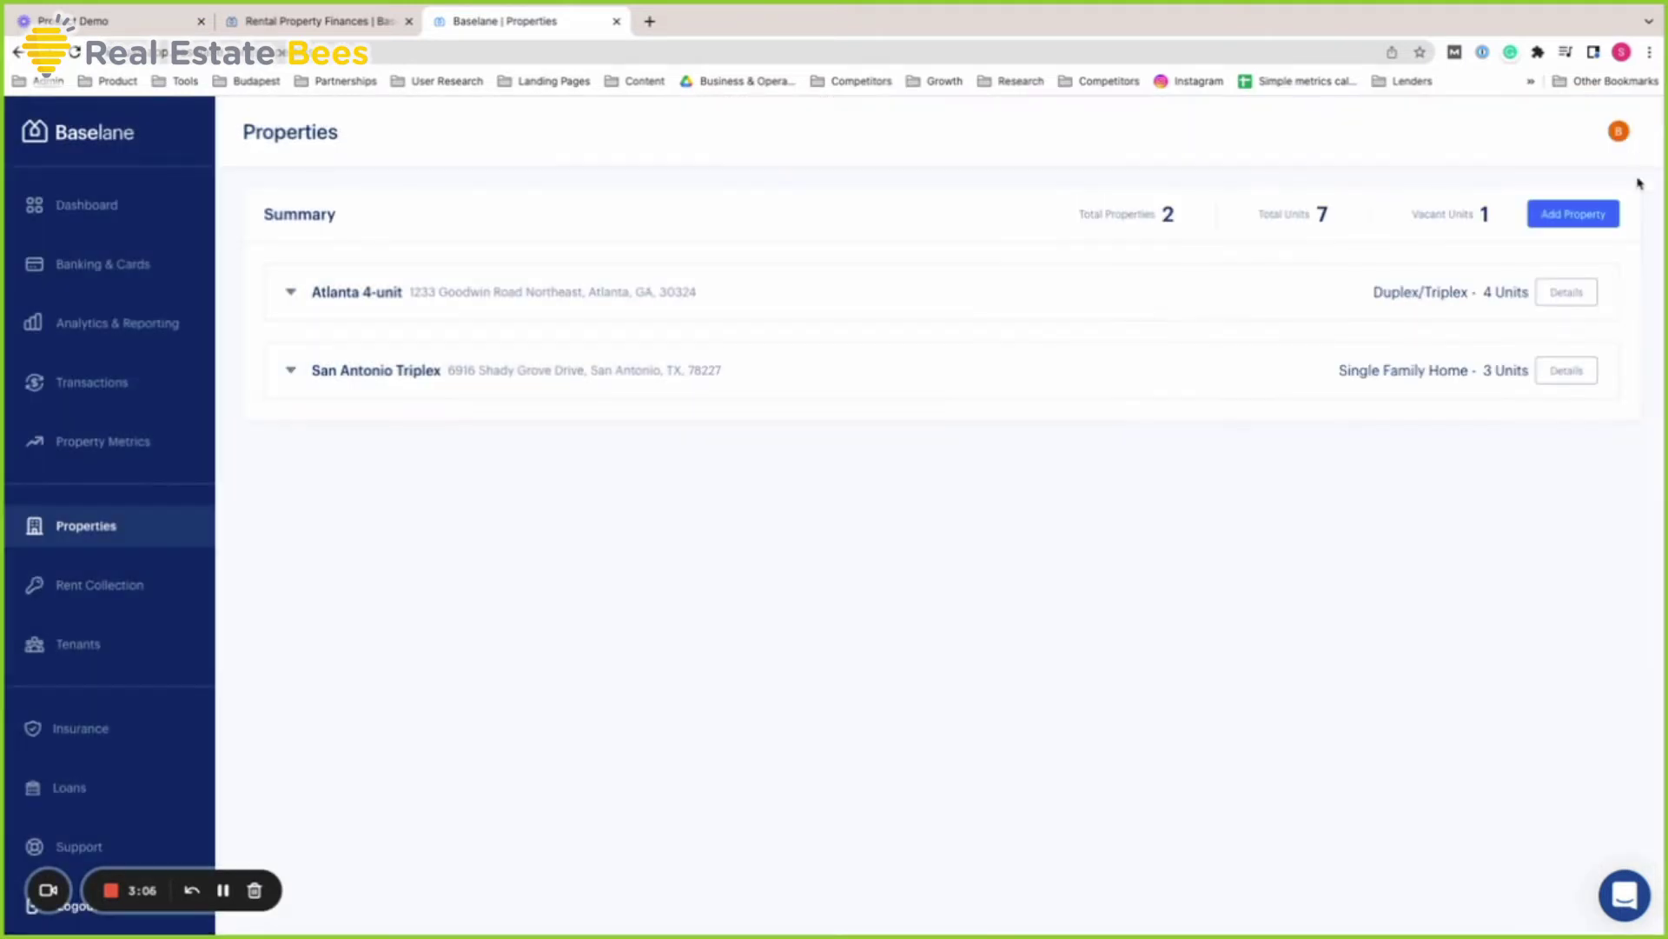
{"action": "left_click", "coordinate": [173, 604]}
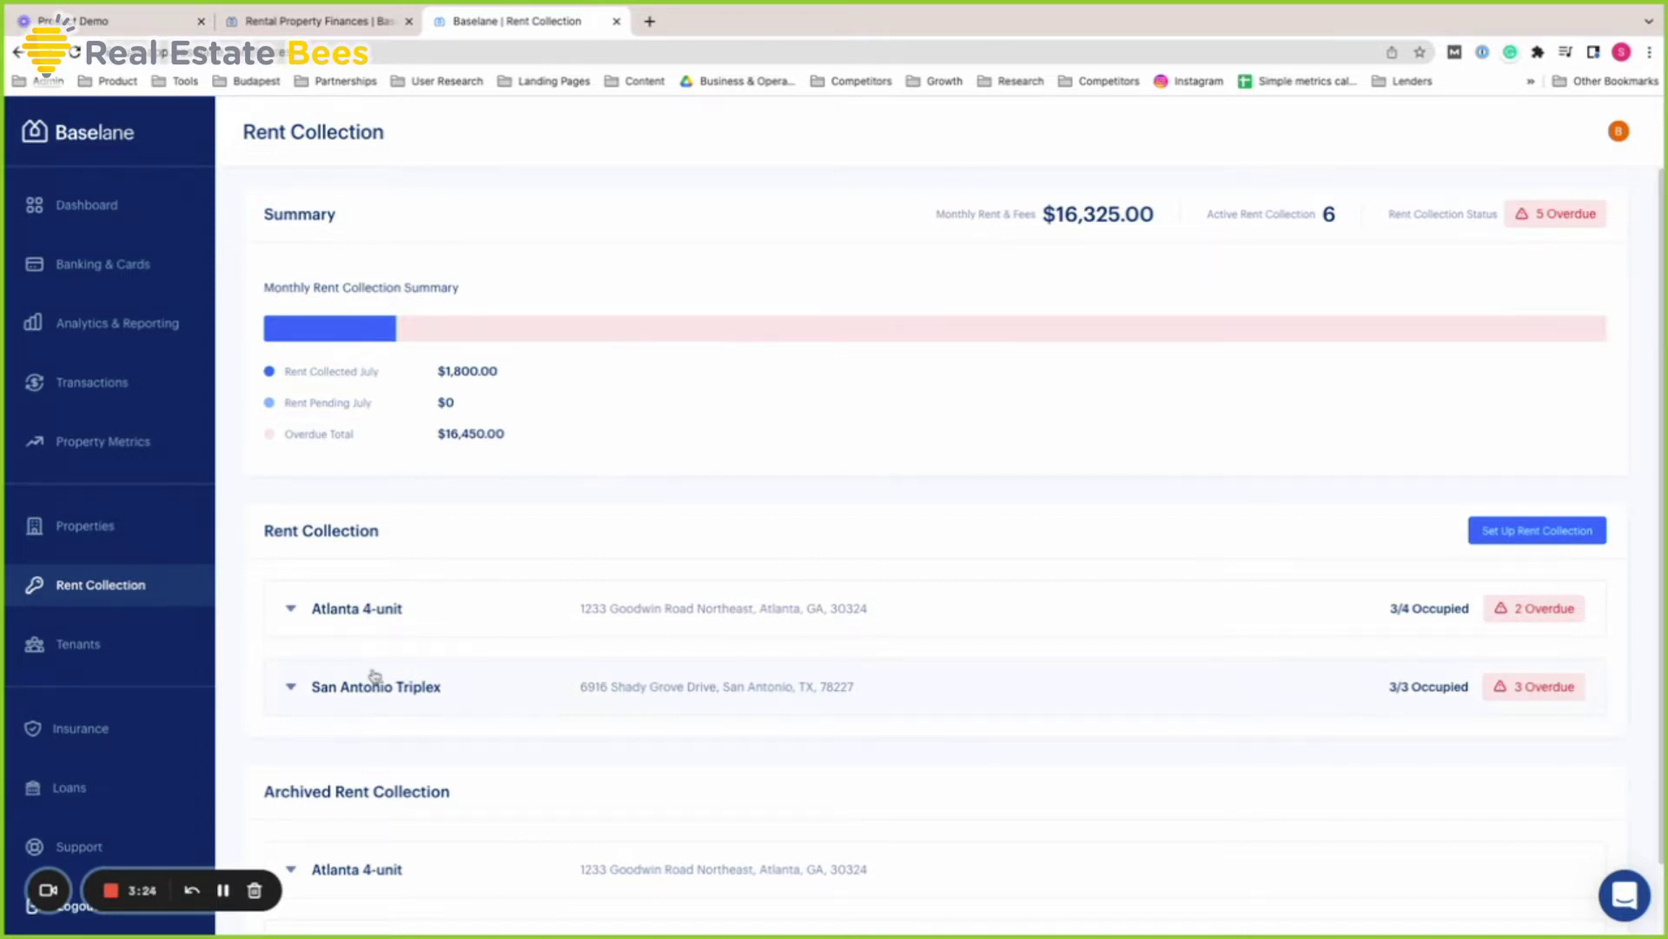
{"action": "left_click", "coordinate": [297, 624]}
{"action": "scroll", "coordinate": [496, 667], "scroll_direction": "down", "scroll_amount": 5}
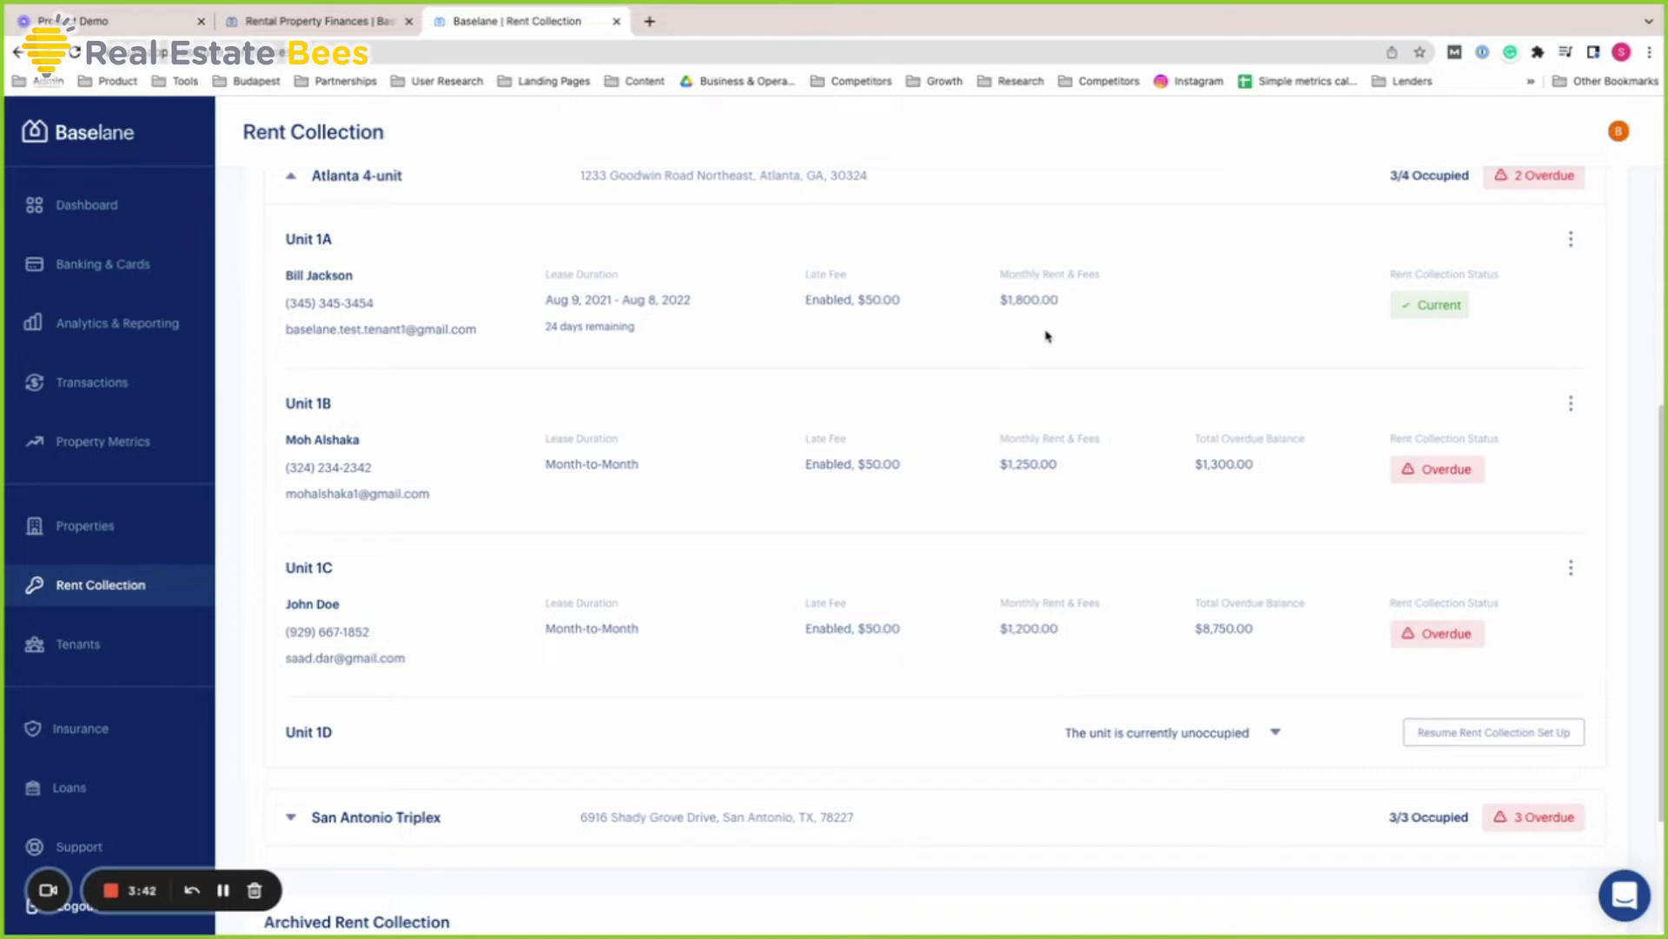
Review rent statuses for Atlanta 4-unit and San Antonio Triplex, down to the archived section
{"action": "scroll", "coordinate": [1514, 649], "scroll_direction": "up", "scroll_amount": 1}
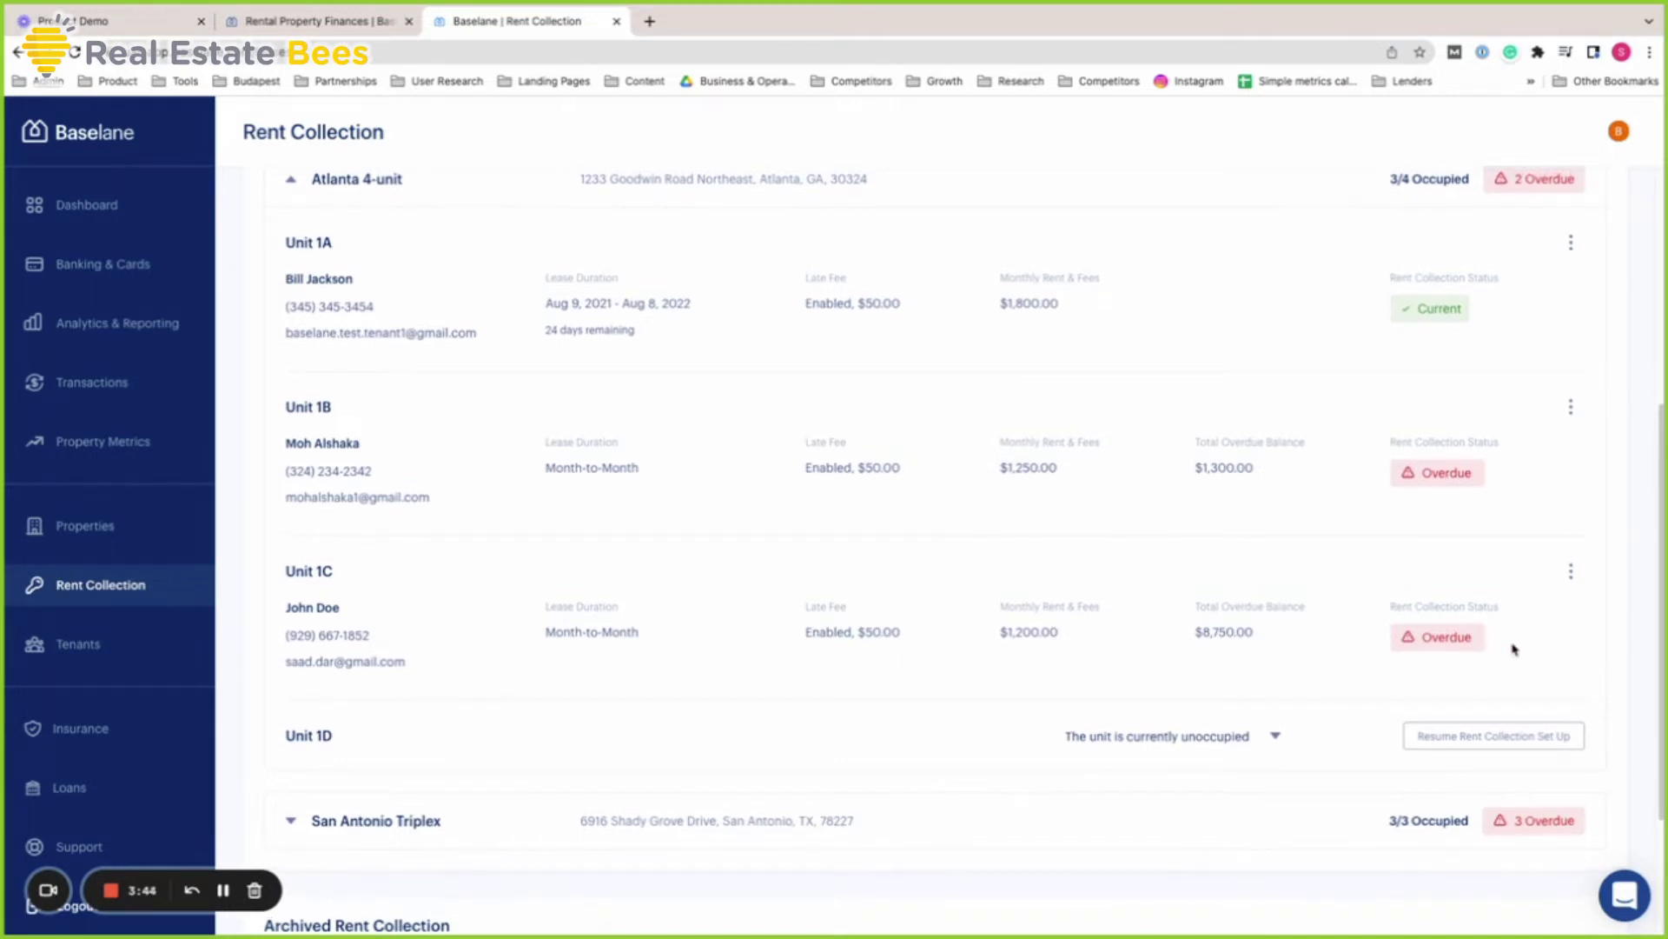
{"action": "scroll", "coordinate": [1513, 649], "scroll_direction": "up", "scroll_amount": 2}
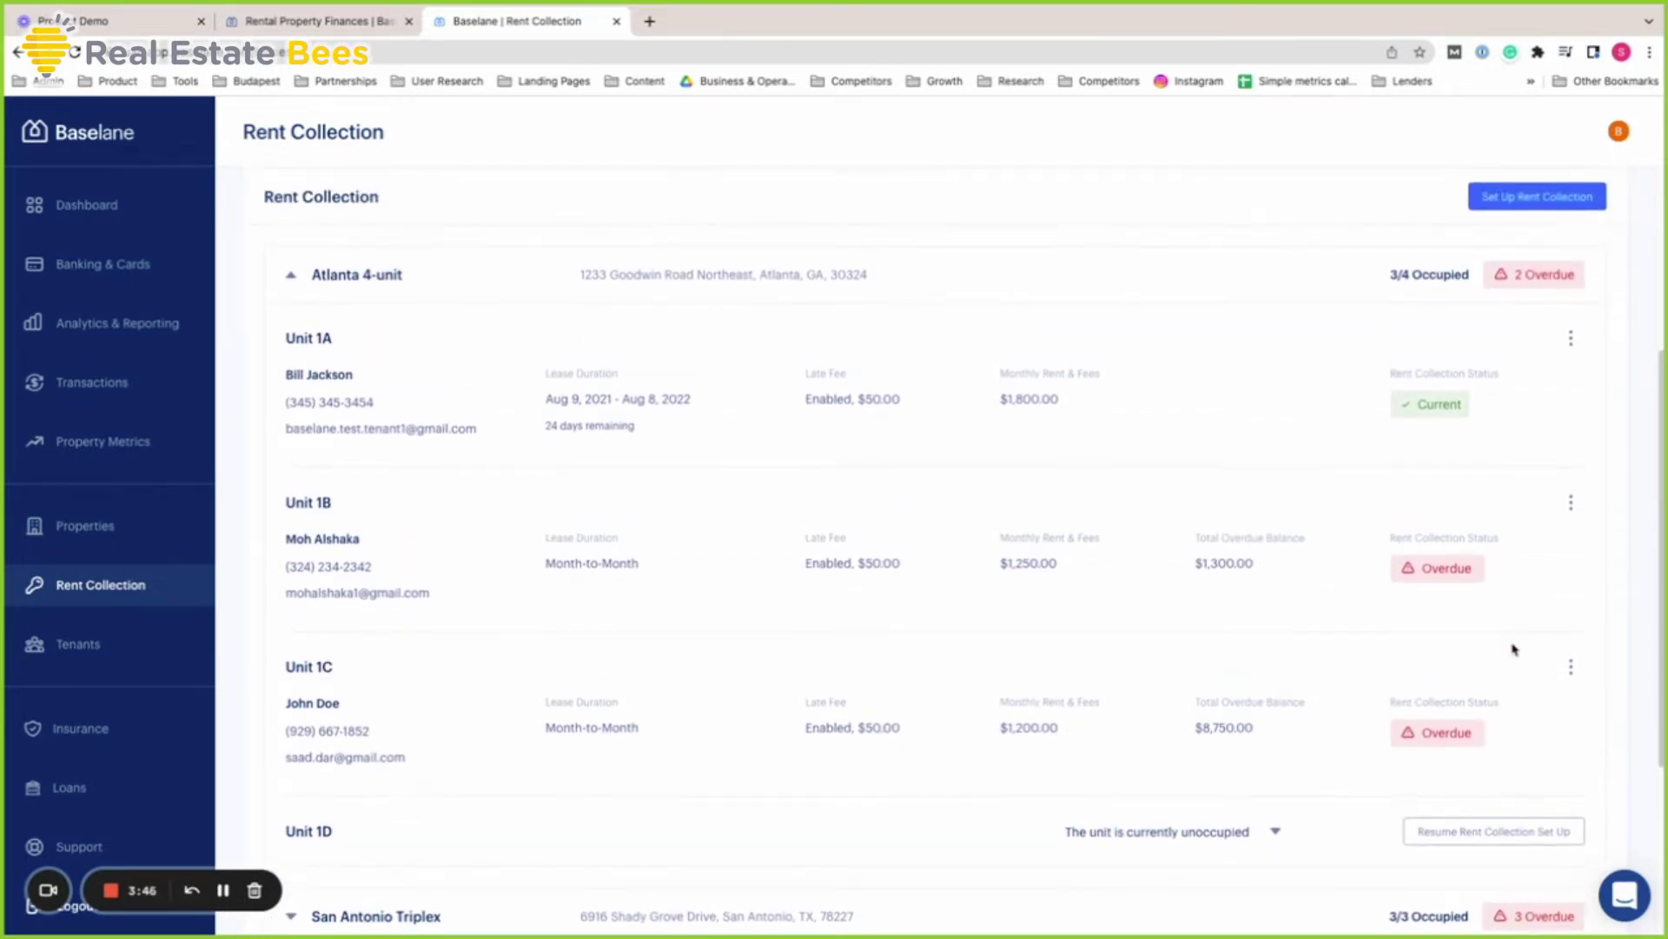
{"action": "scroll", "coordinate": [1613, 655], "scroll_direction": "up", "scroll_amount": 4}
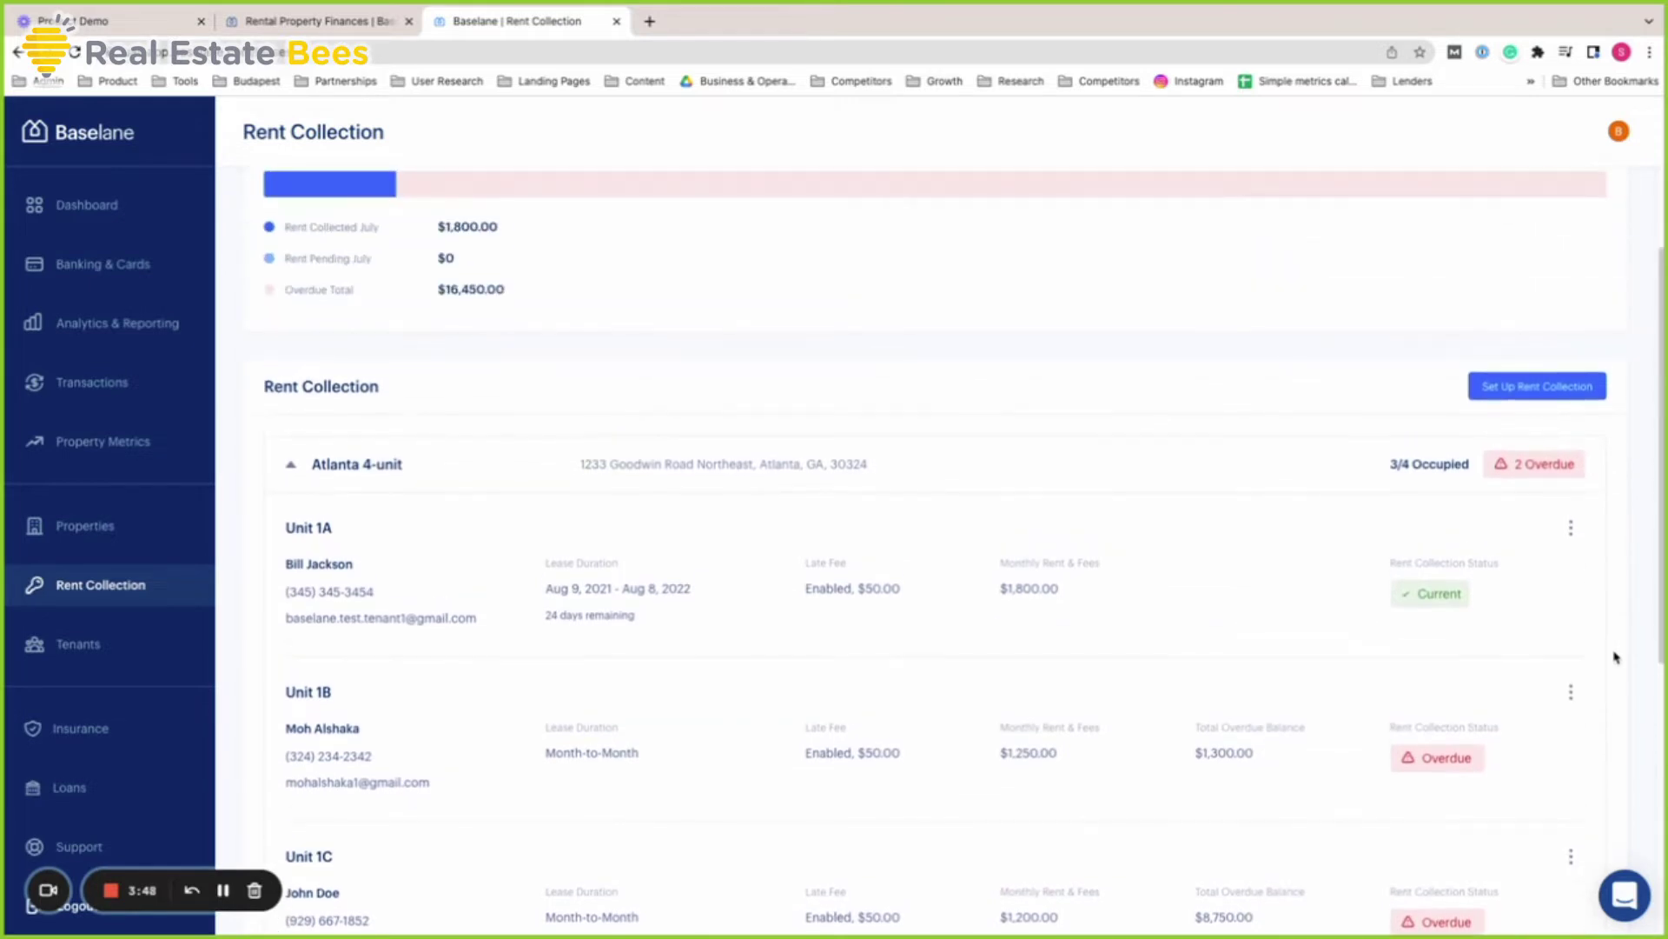
{"action": "scroll", "coordinate": [1616, 657], "scroll_direction": "up", "scroll_amount": 3}
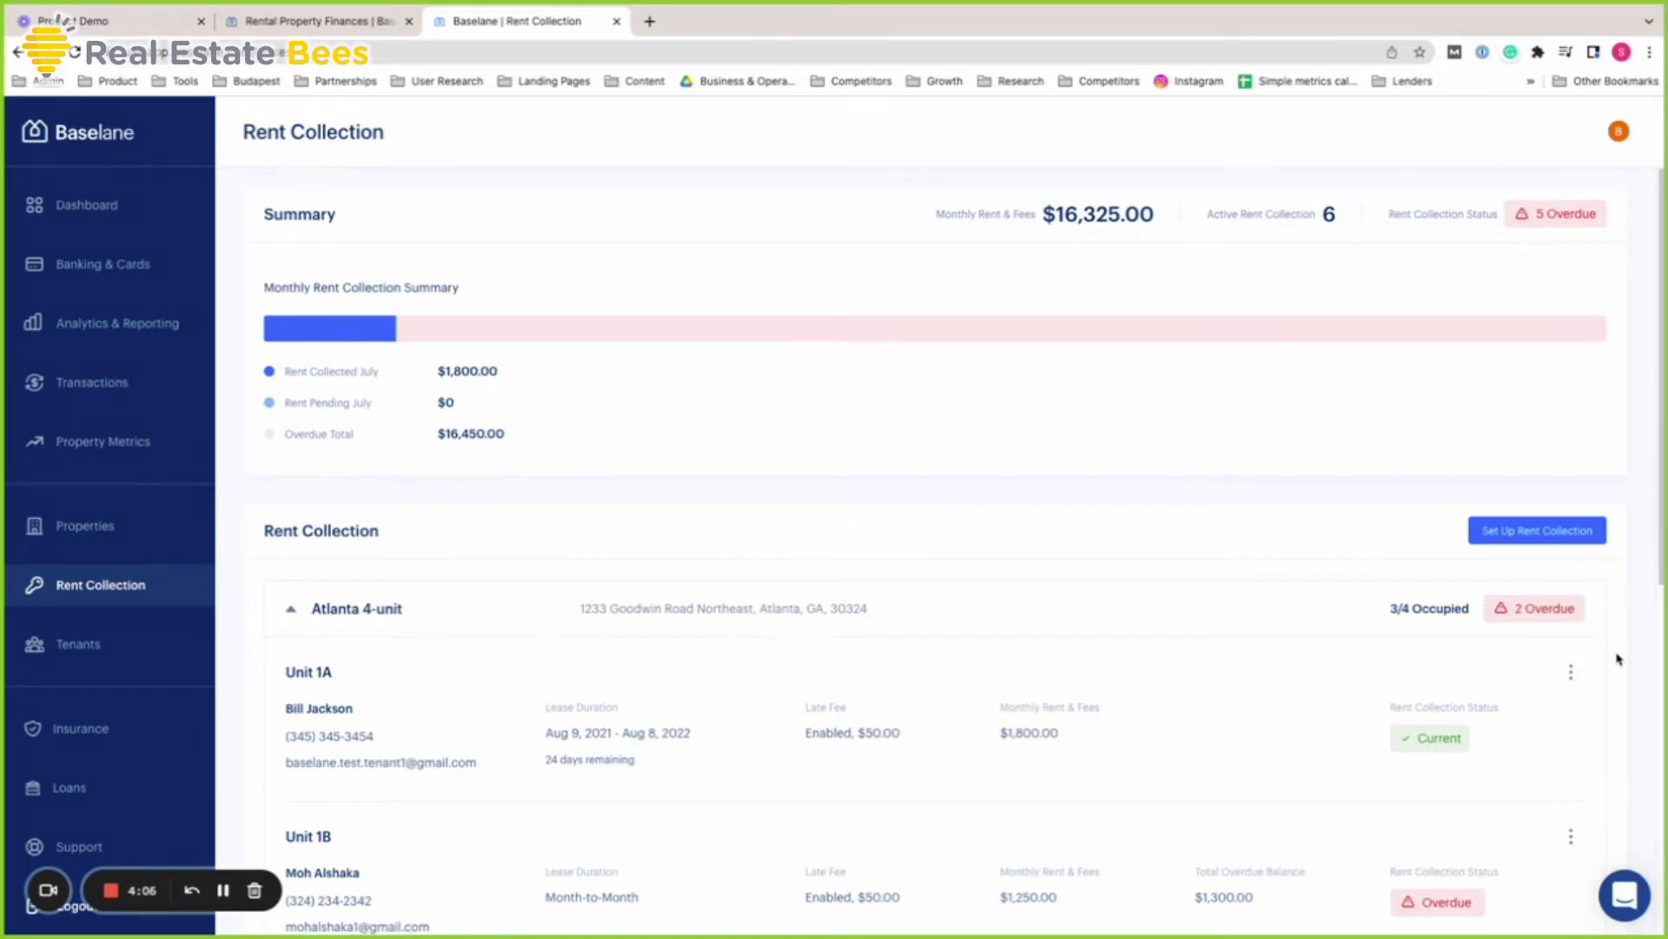
{"action": "scroll", "coordinate": [1619, 658], "scroll_direction": "down", "scroll_amount": 3}
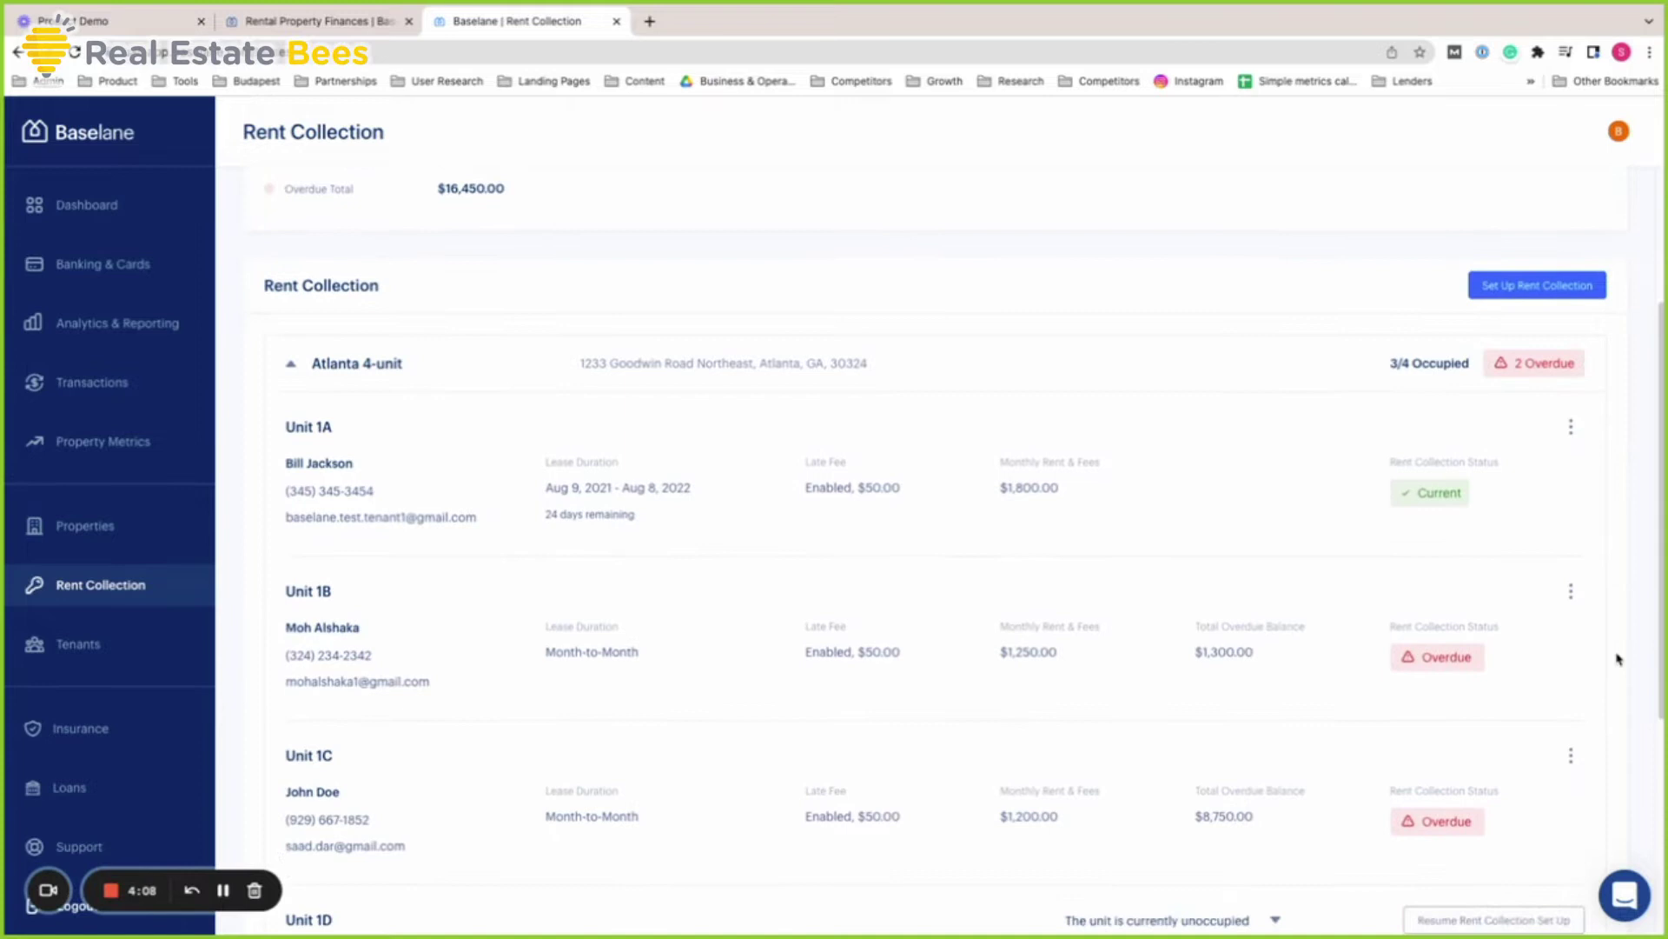
{"action": "scroll", "coordinate": [1619, 659], "scroll_direction": "down", "scroll_amount": 1}
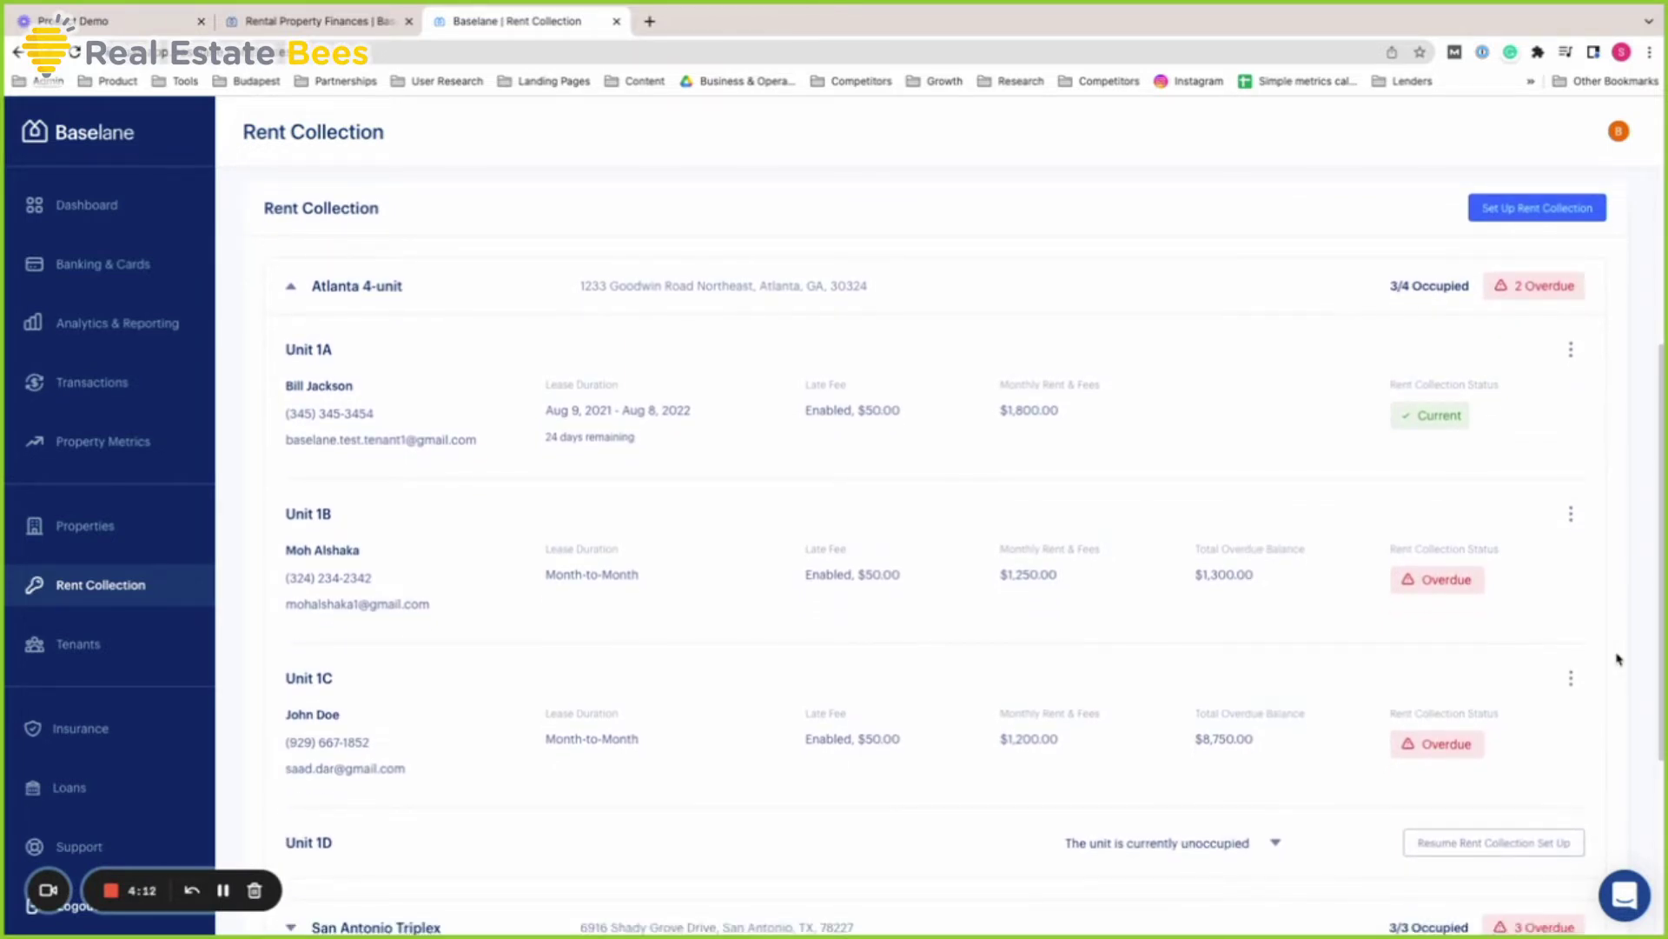
{"action": "scroll", "coordinate": [1619, 659], "scroll_direction": "down", "scroll_amount": 1}
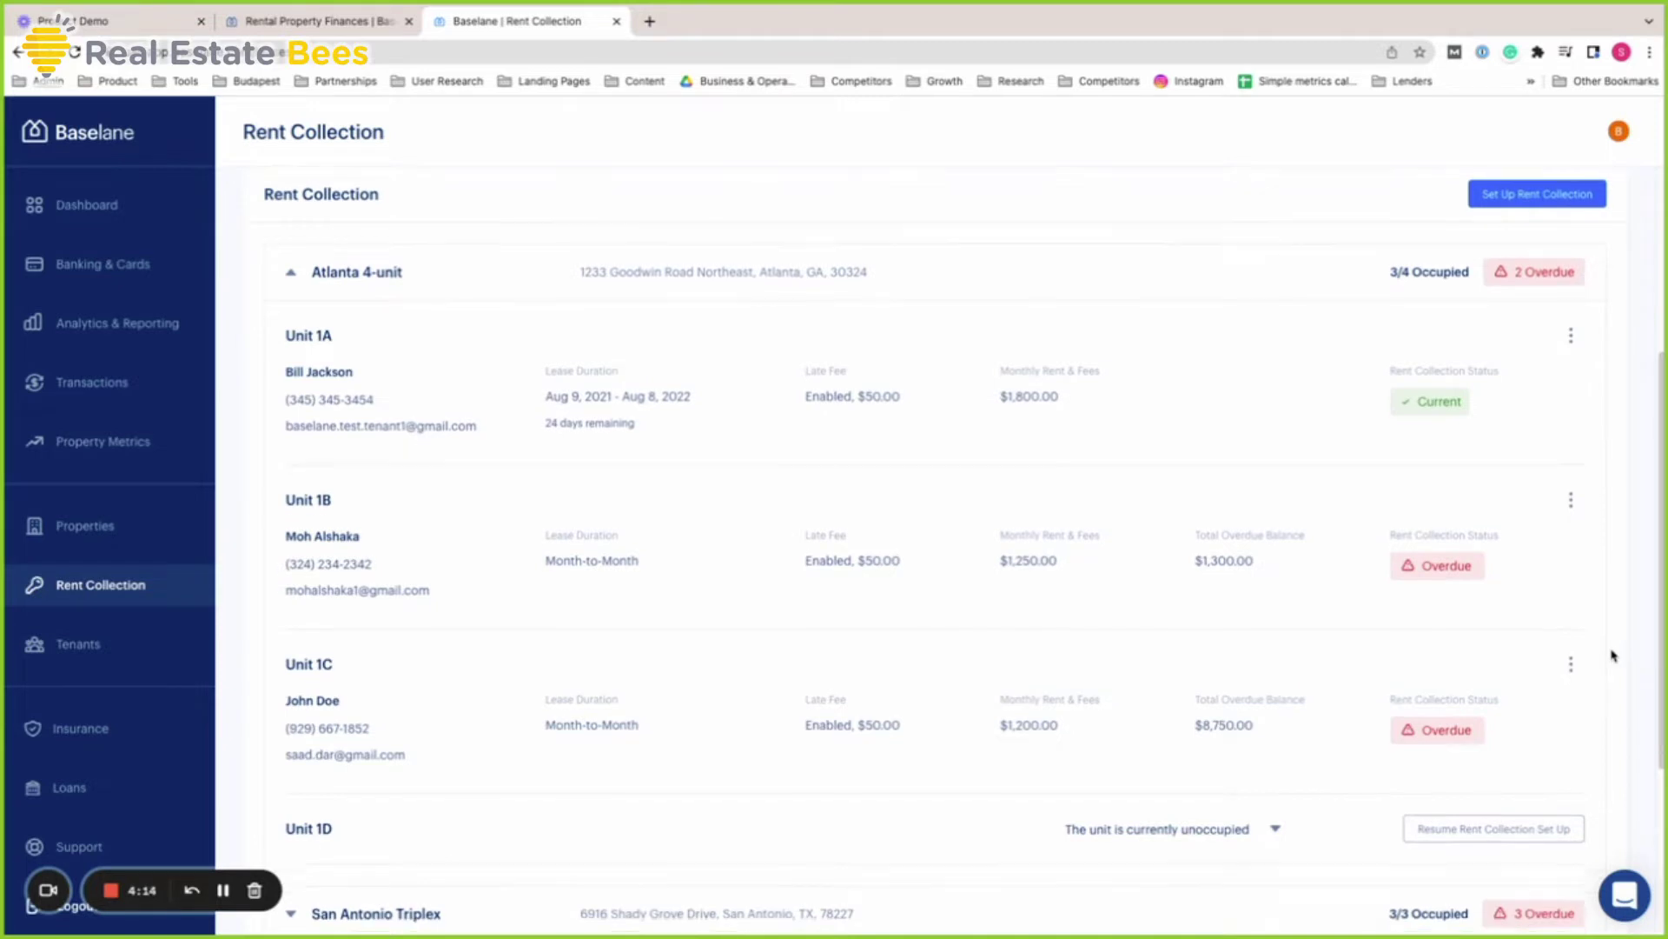
{"action": "scroll", "coordinate": [1614, 655], "scroll_direction": "down", "scroll_amount": 1}
{"action": "scroll", "coordinate": [1614, 655], "scroll_direction": "up", "scroll_amount": 3}
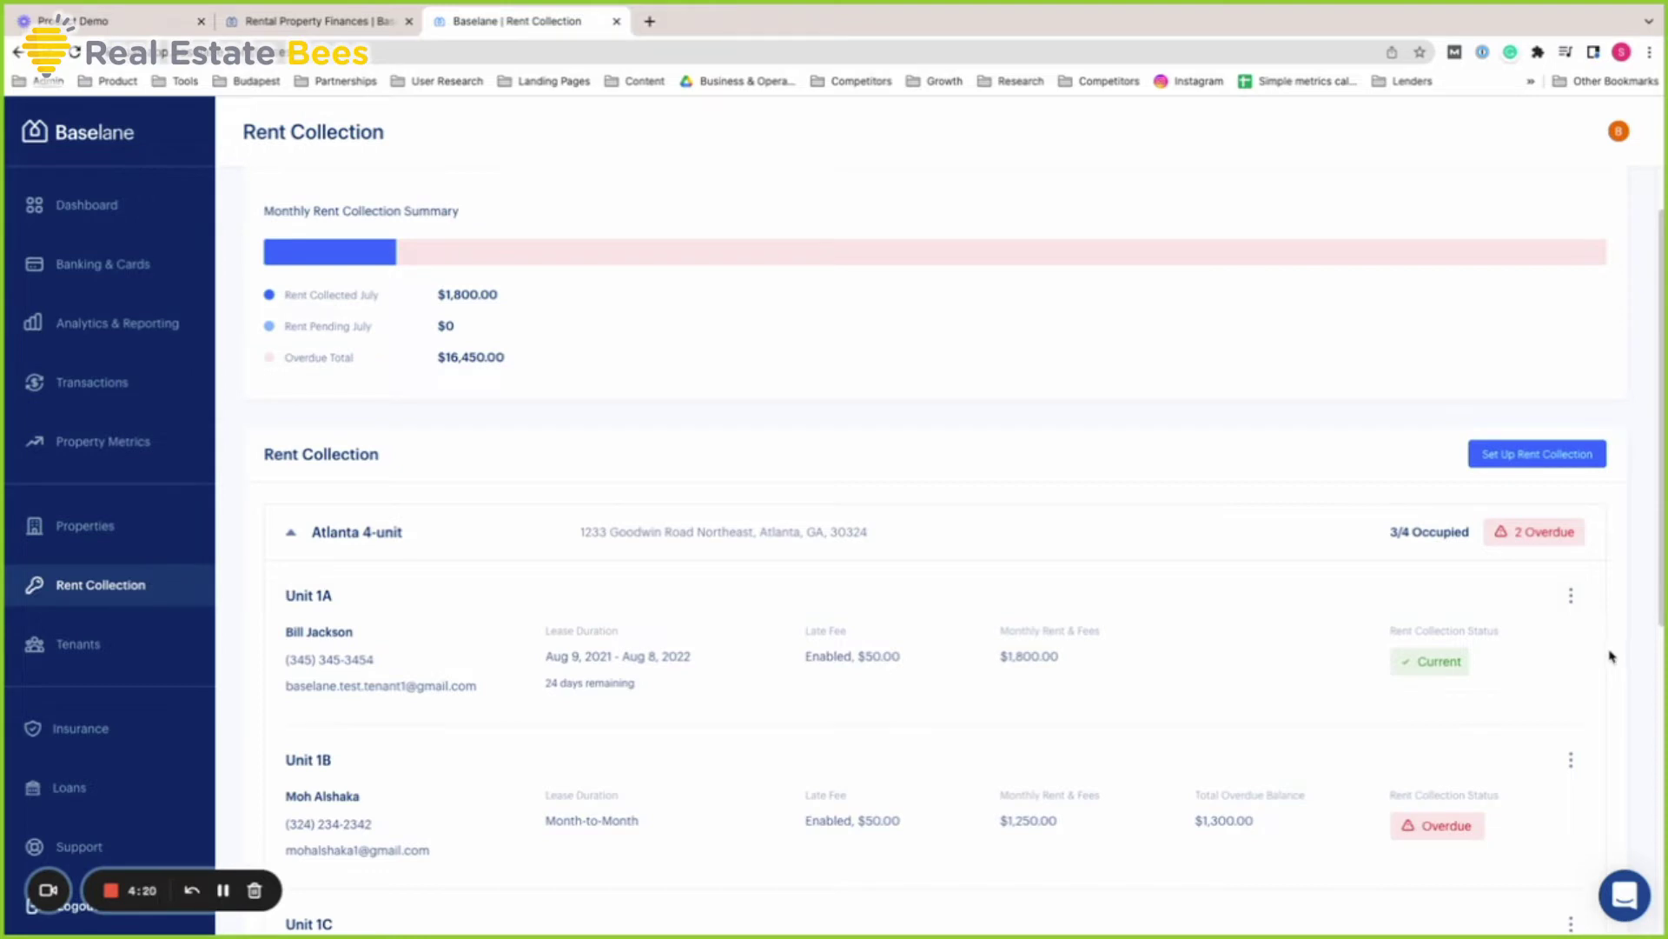
{"action": "scroll", "coordinate": [1613, 656], "scroll_direction": "down", "scroll_amount": 4}
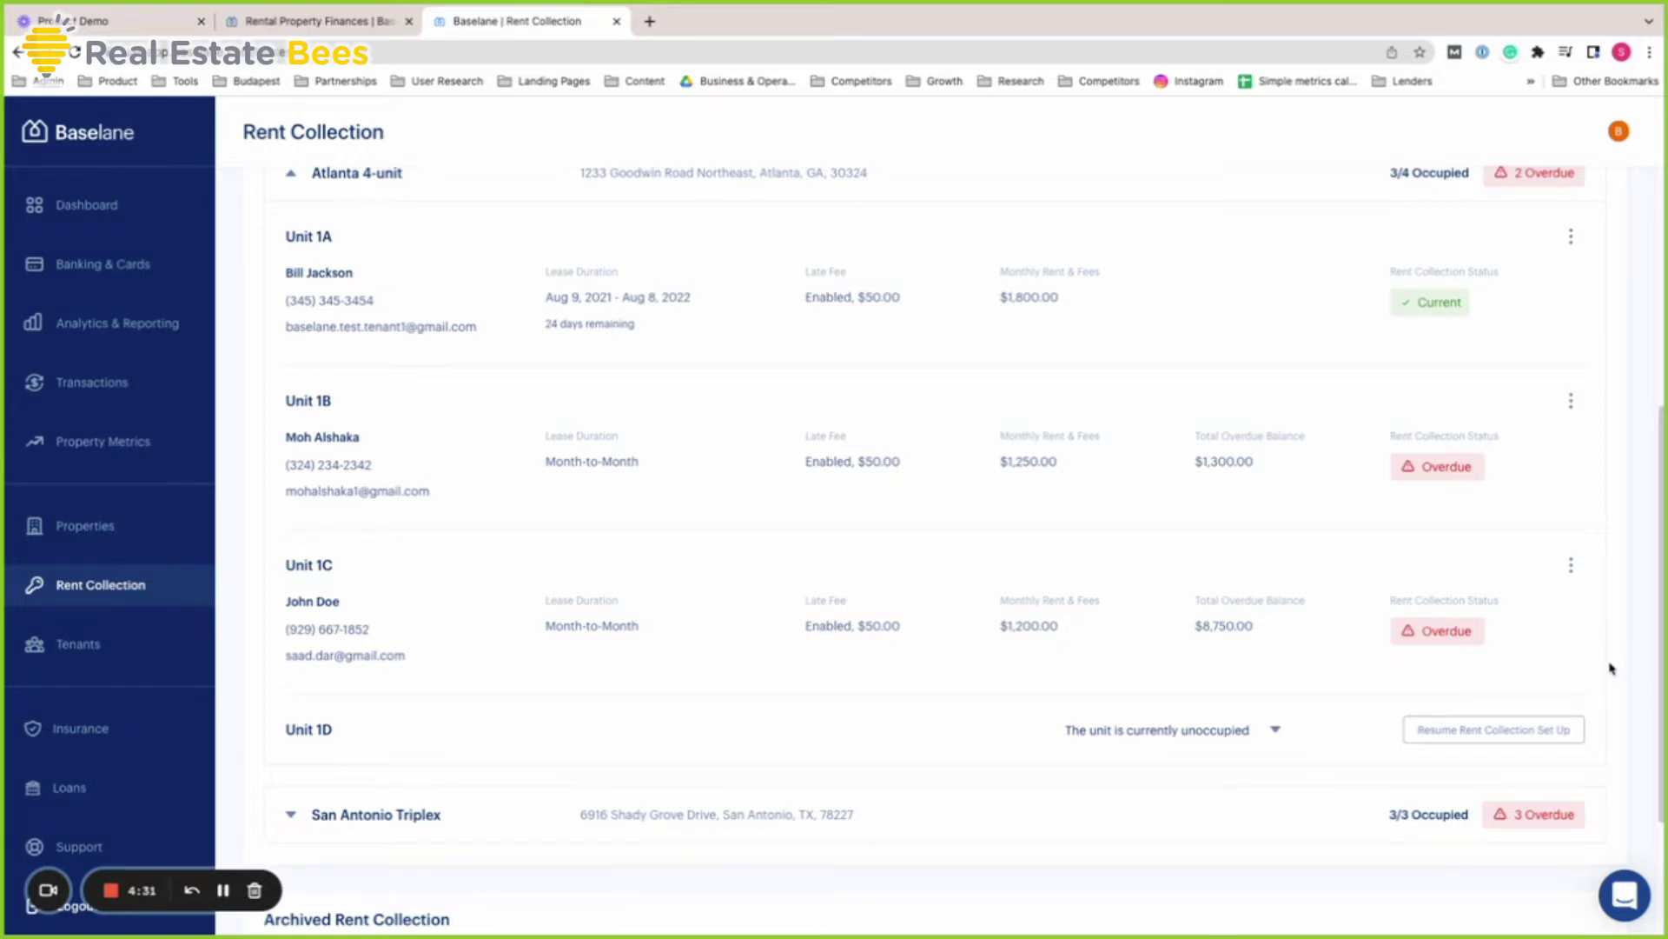
{"action": "scroll", "coordinate": [1615, 667], "scroll_direction": "down", "scroll_amount": 1}
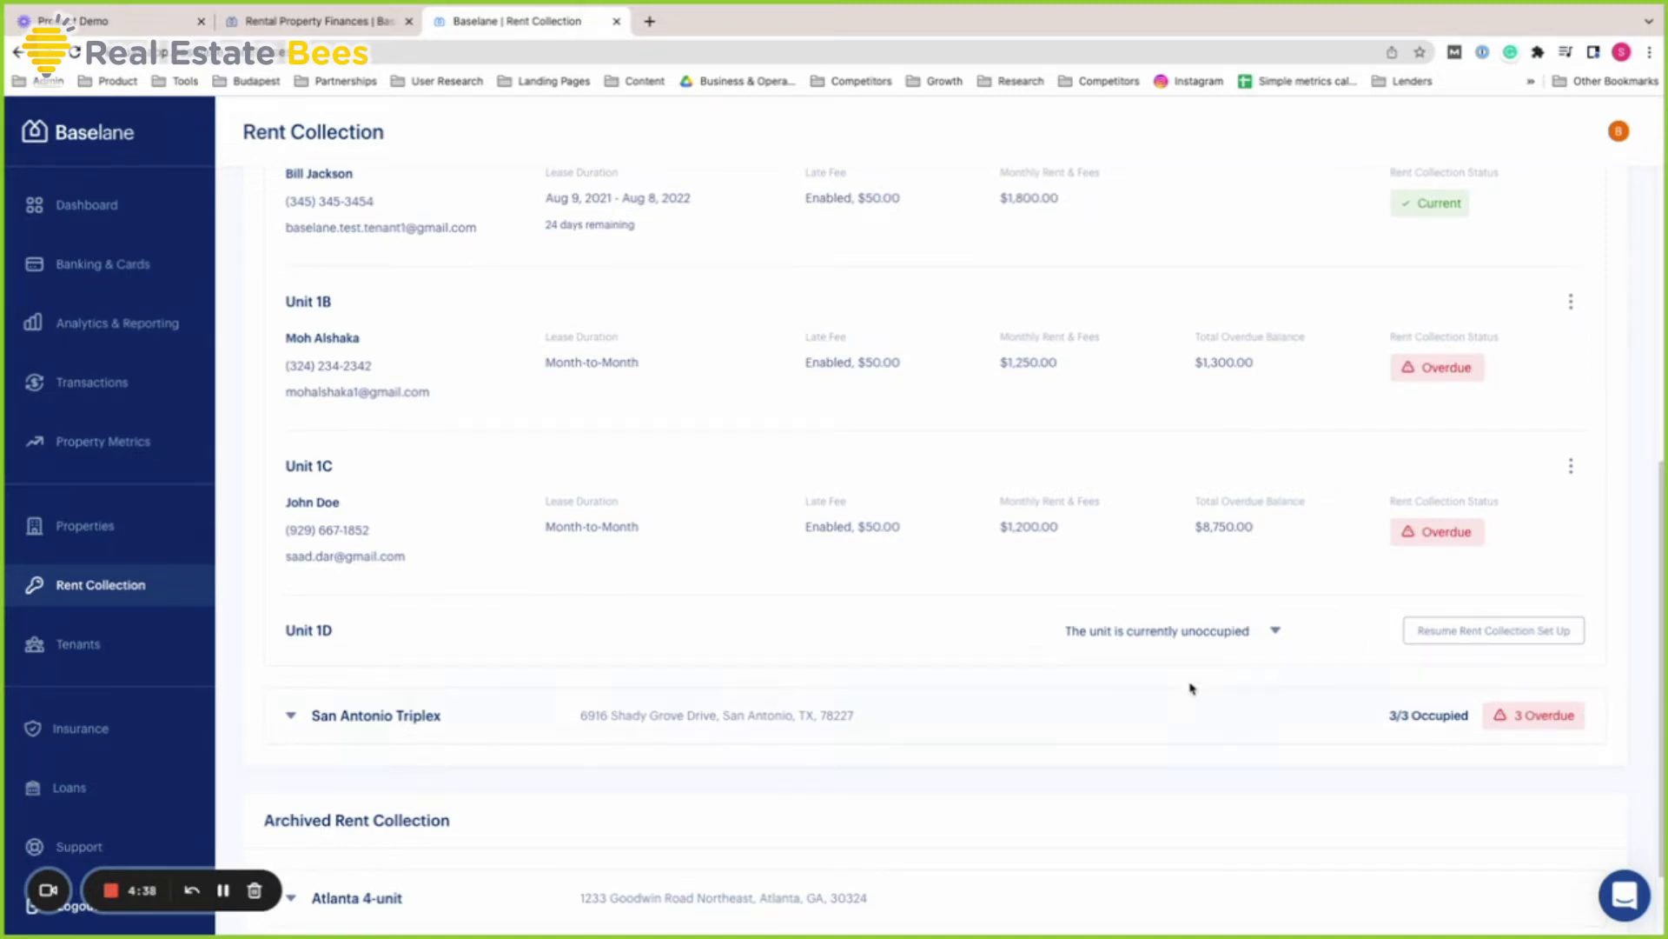
Resume Unit 1D's setup and set a late fee of 5 applied 6 days after rent is due
{"action": "left_click", "coordinate": [1434, 641]}
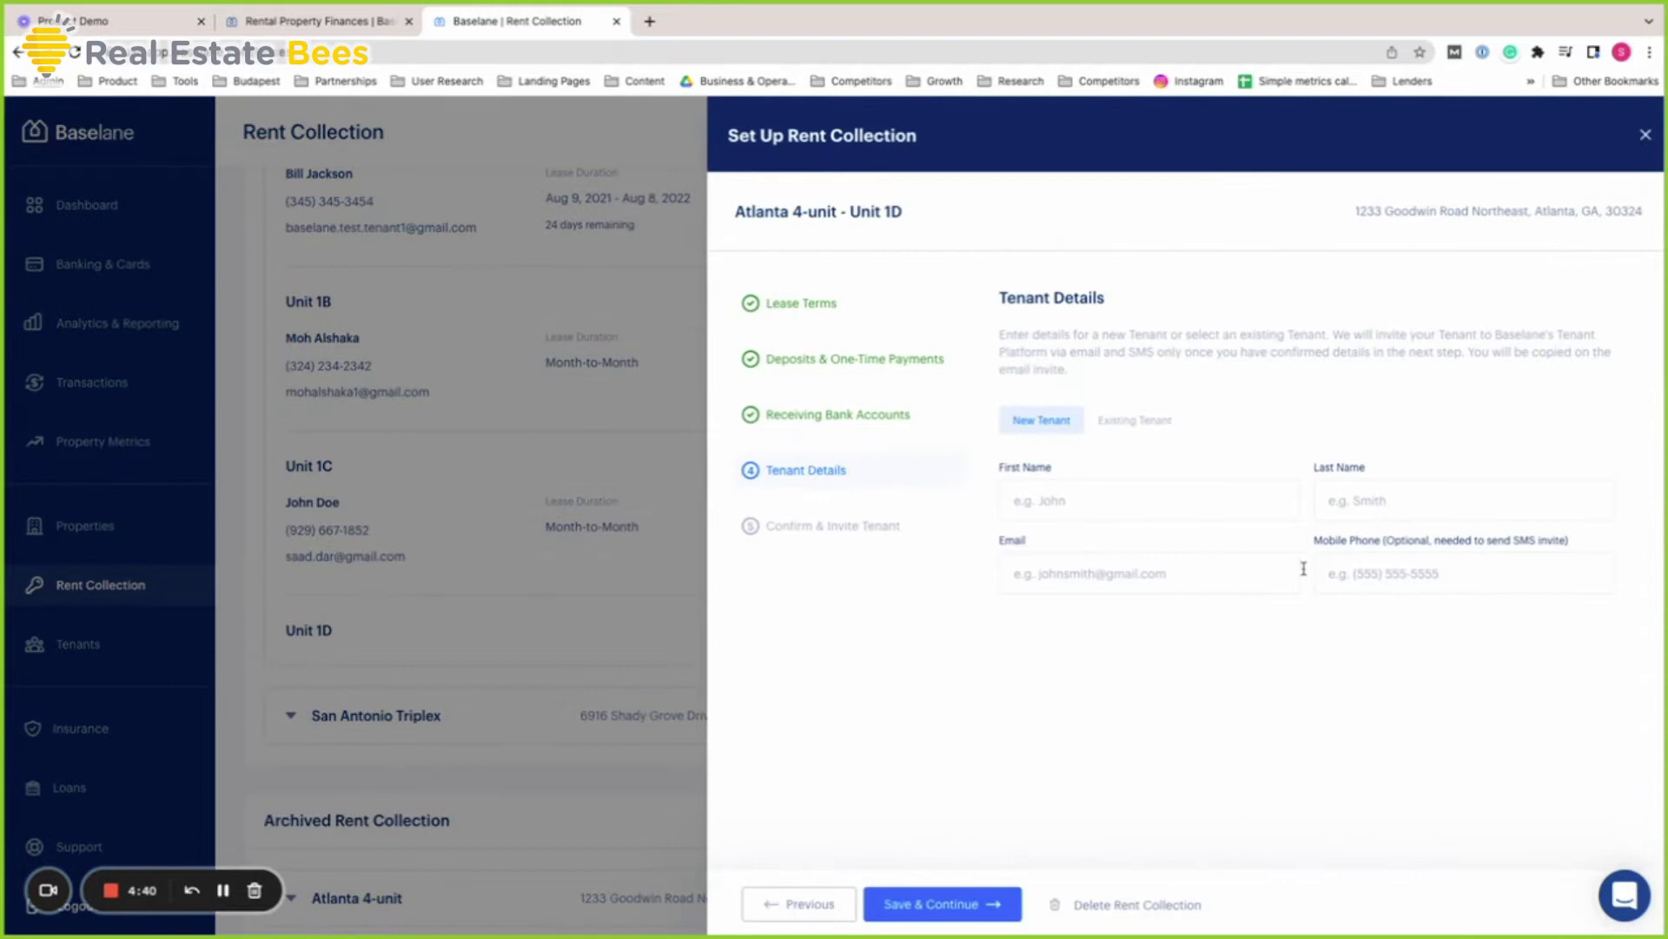
{"action": "left_click", "coordinate": [892, 318]}
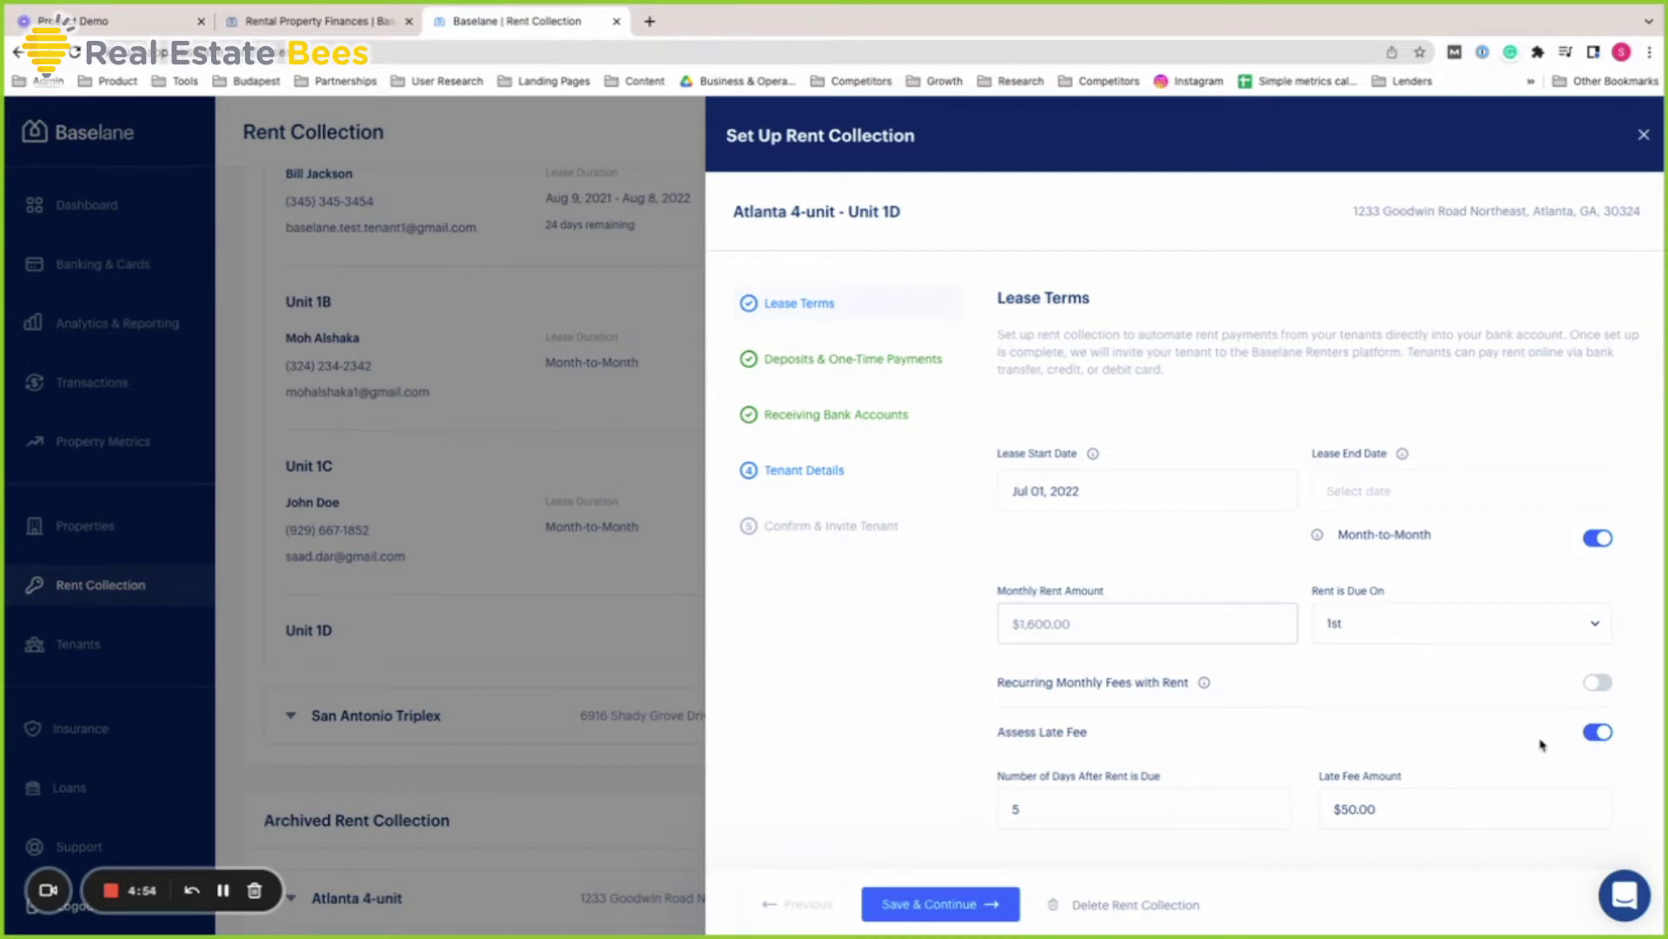
{"action": "left_click", "coordinate": [1604, 741]}
{"action": "left_click", "coordinate": [1604, 741]}
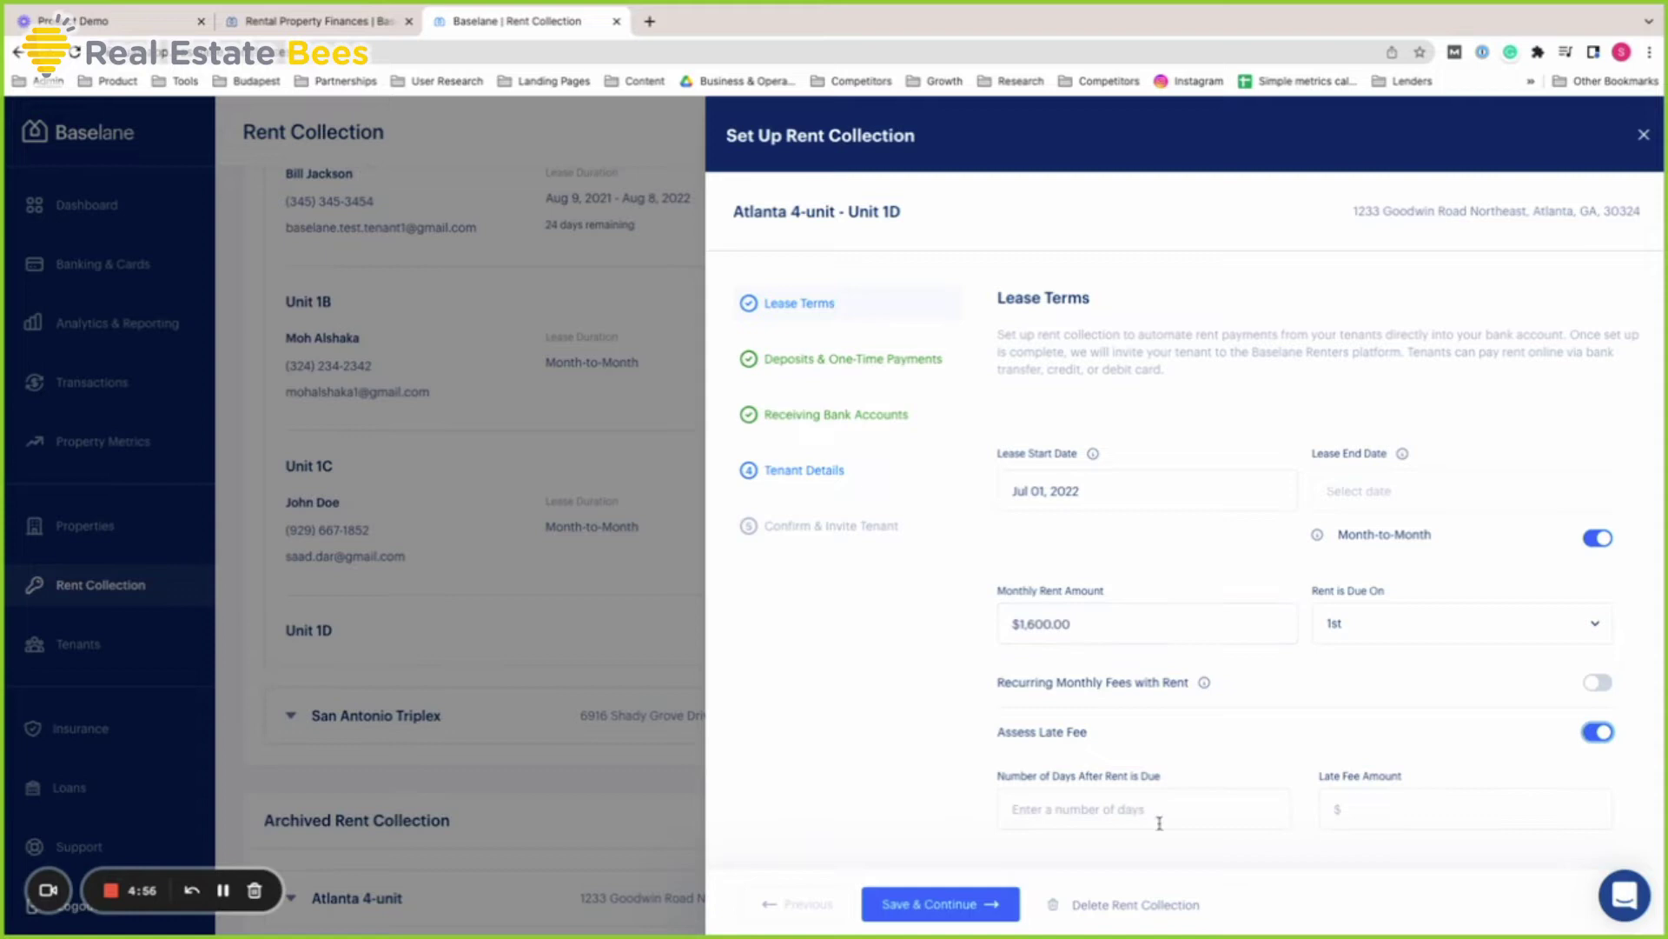
{"action": "left_click", "coordinate": [1127, 810]}
{"action": "type", "text": "6"}
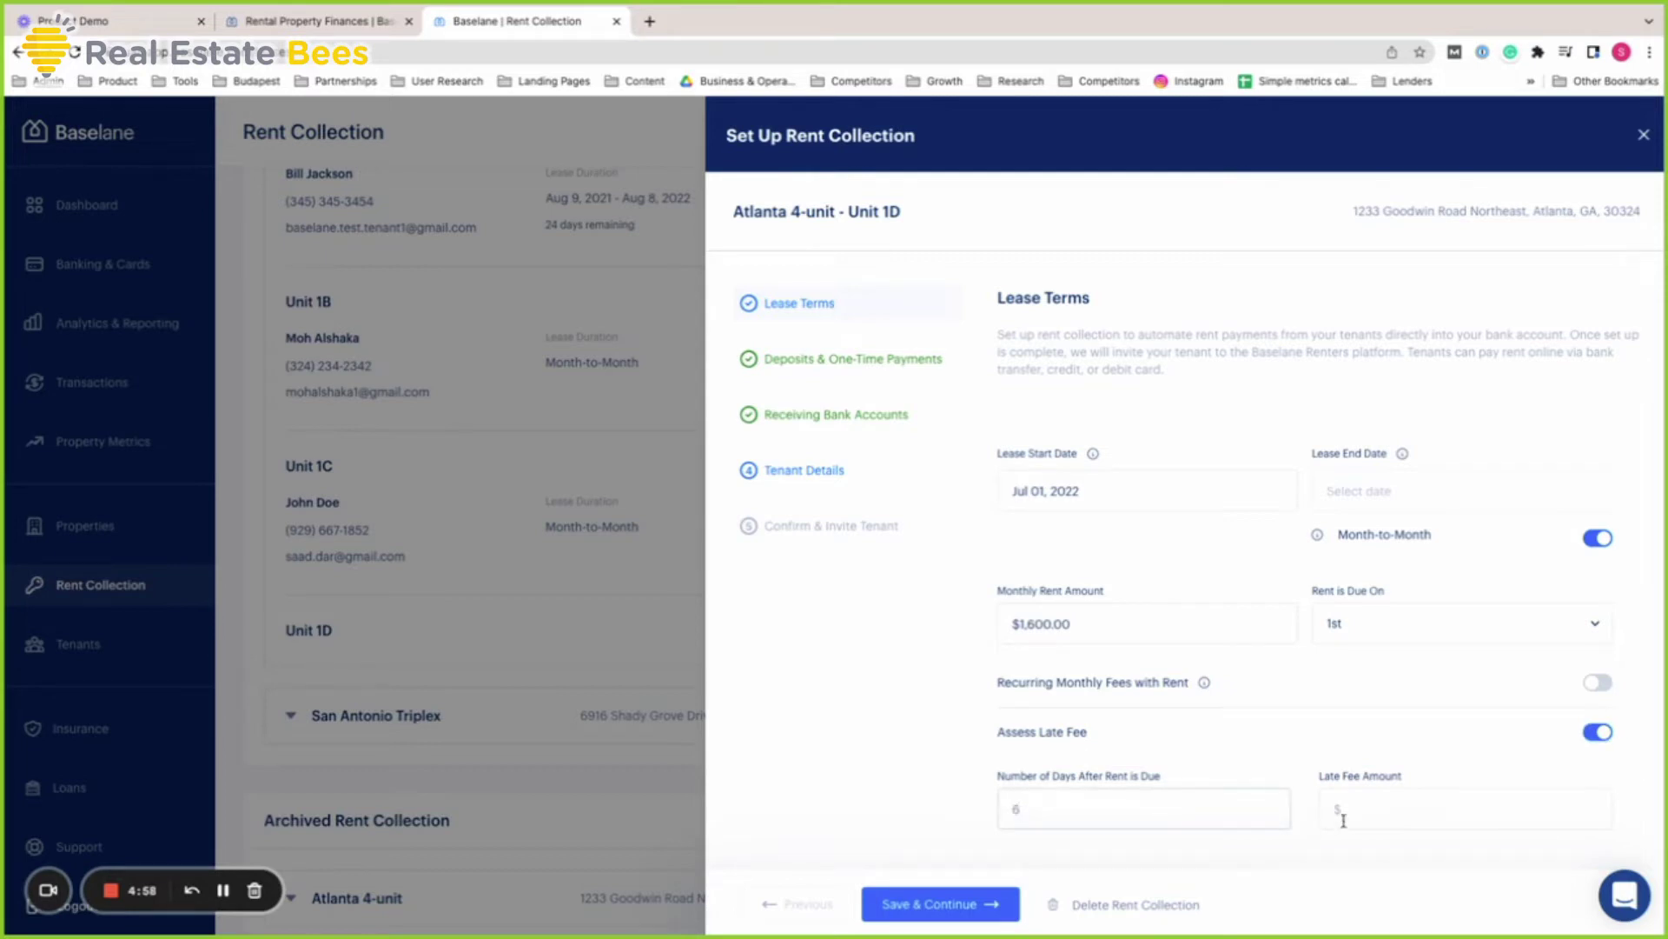
{"action": "left_click", "coordinate": [1375, 813]}
{"action": "type", "text": "50"}
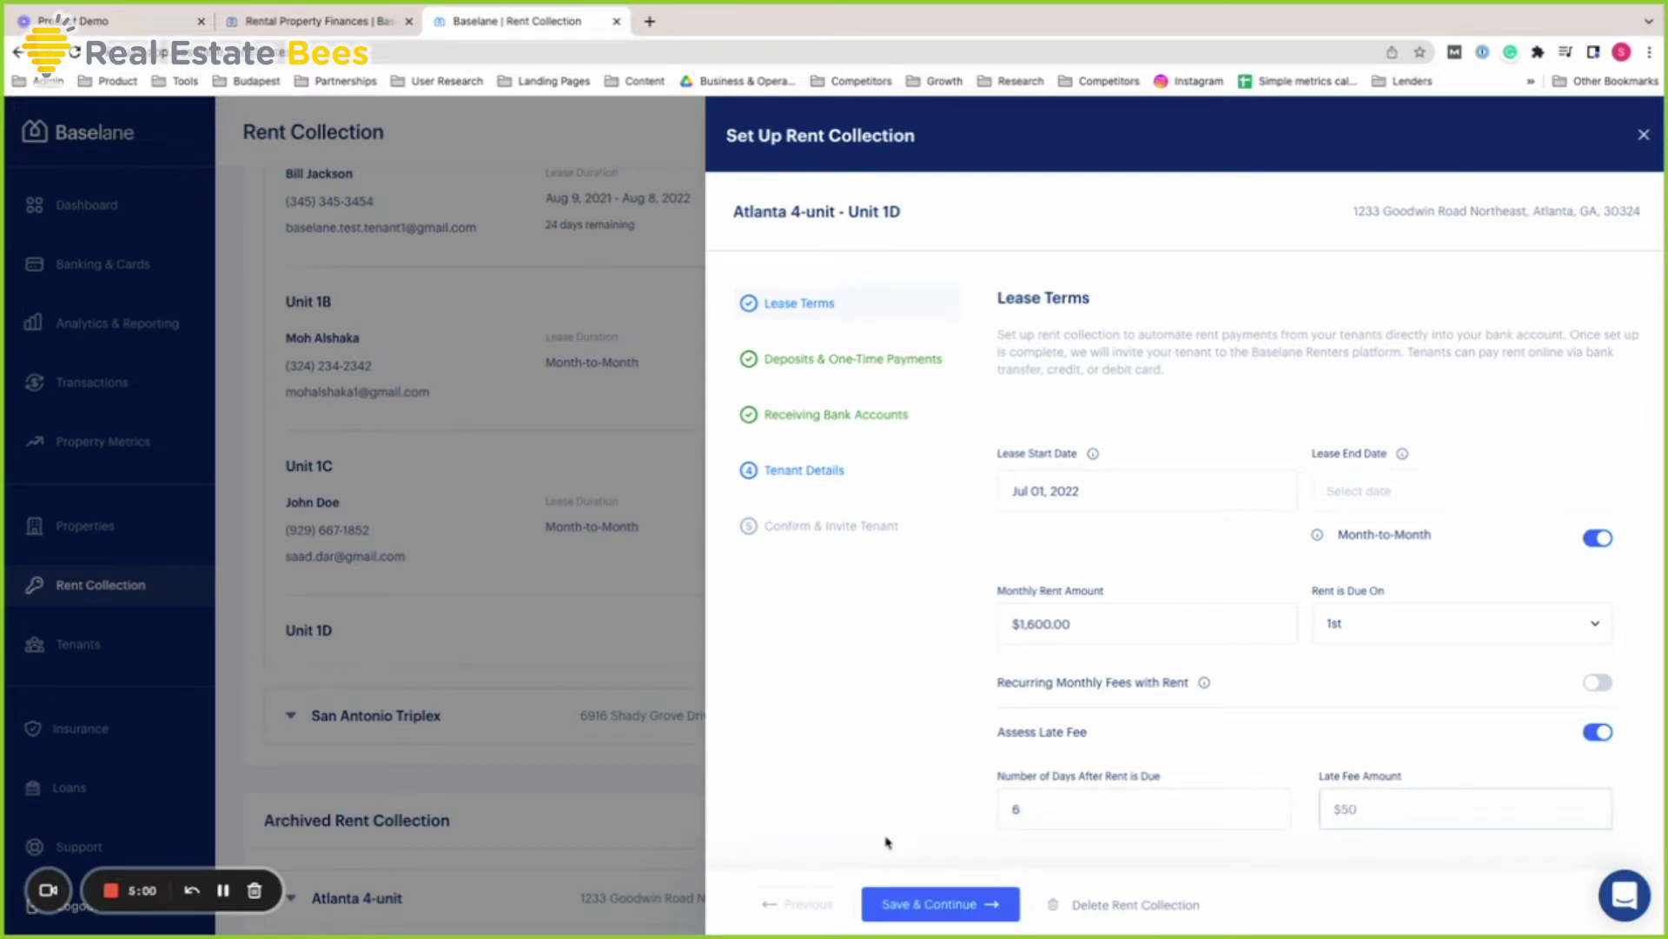
{"action": "left_click", "coordinate": [930, 904]}
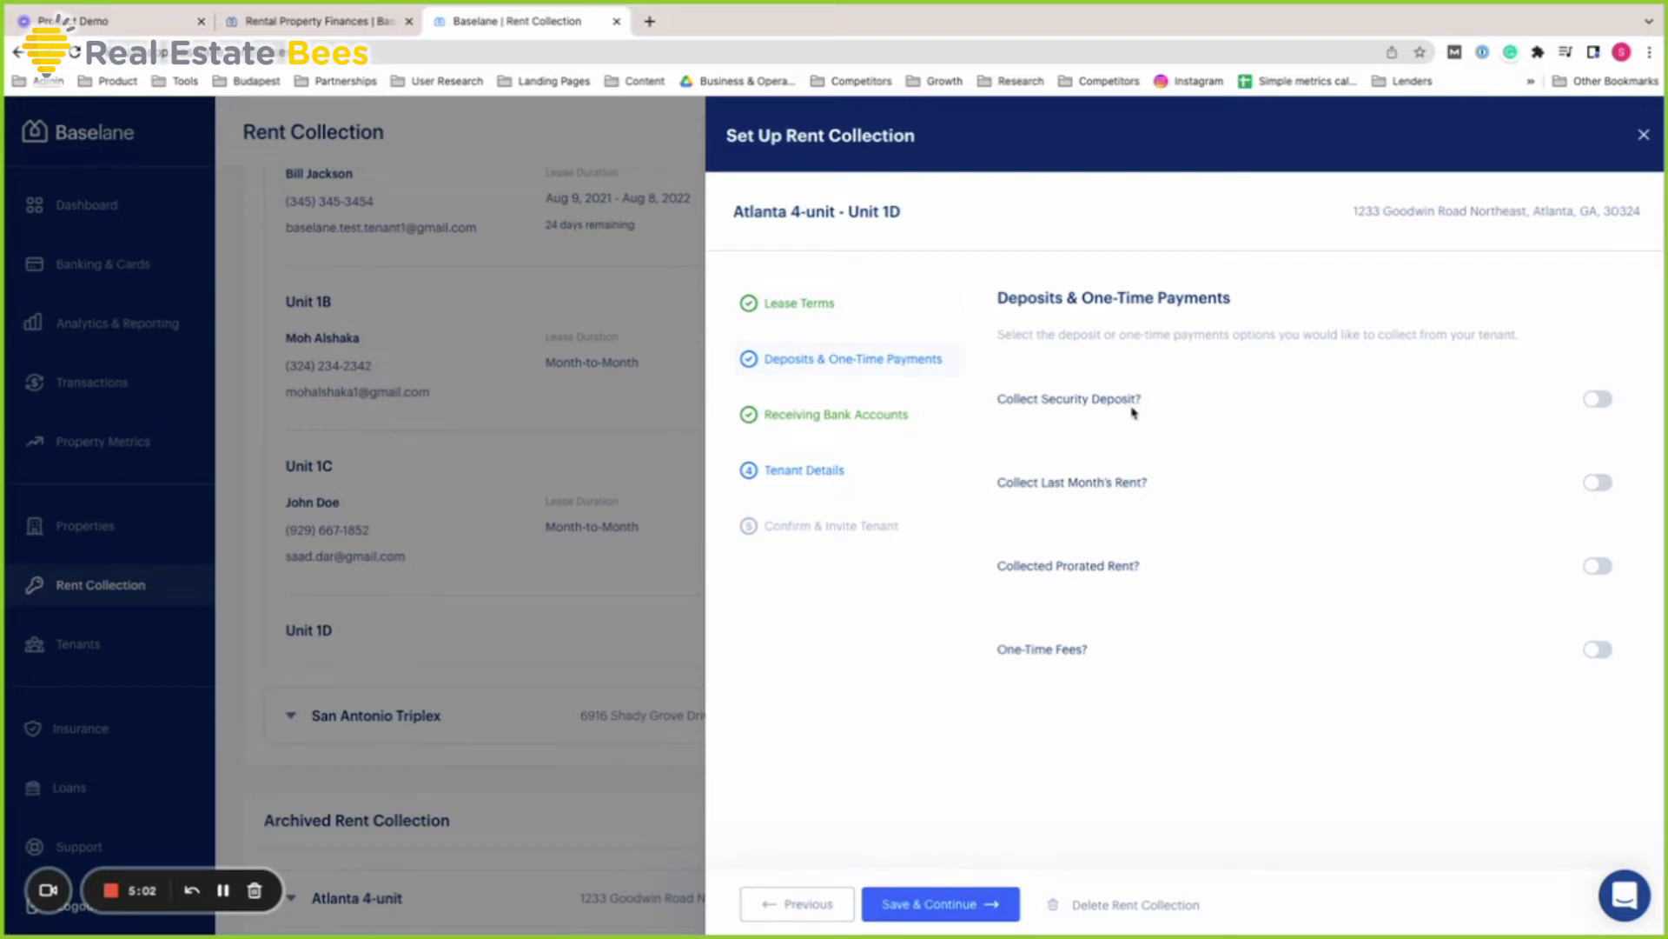
Collect a $1,600 security deposit due Aug 01, 2022, leaving one-time fees off
{"action": "left_click", "coordinate": [1605, 405]}
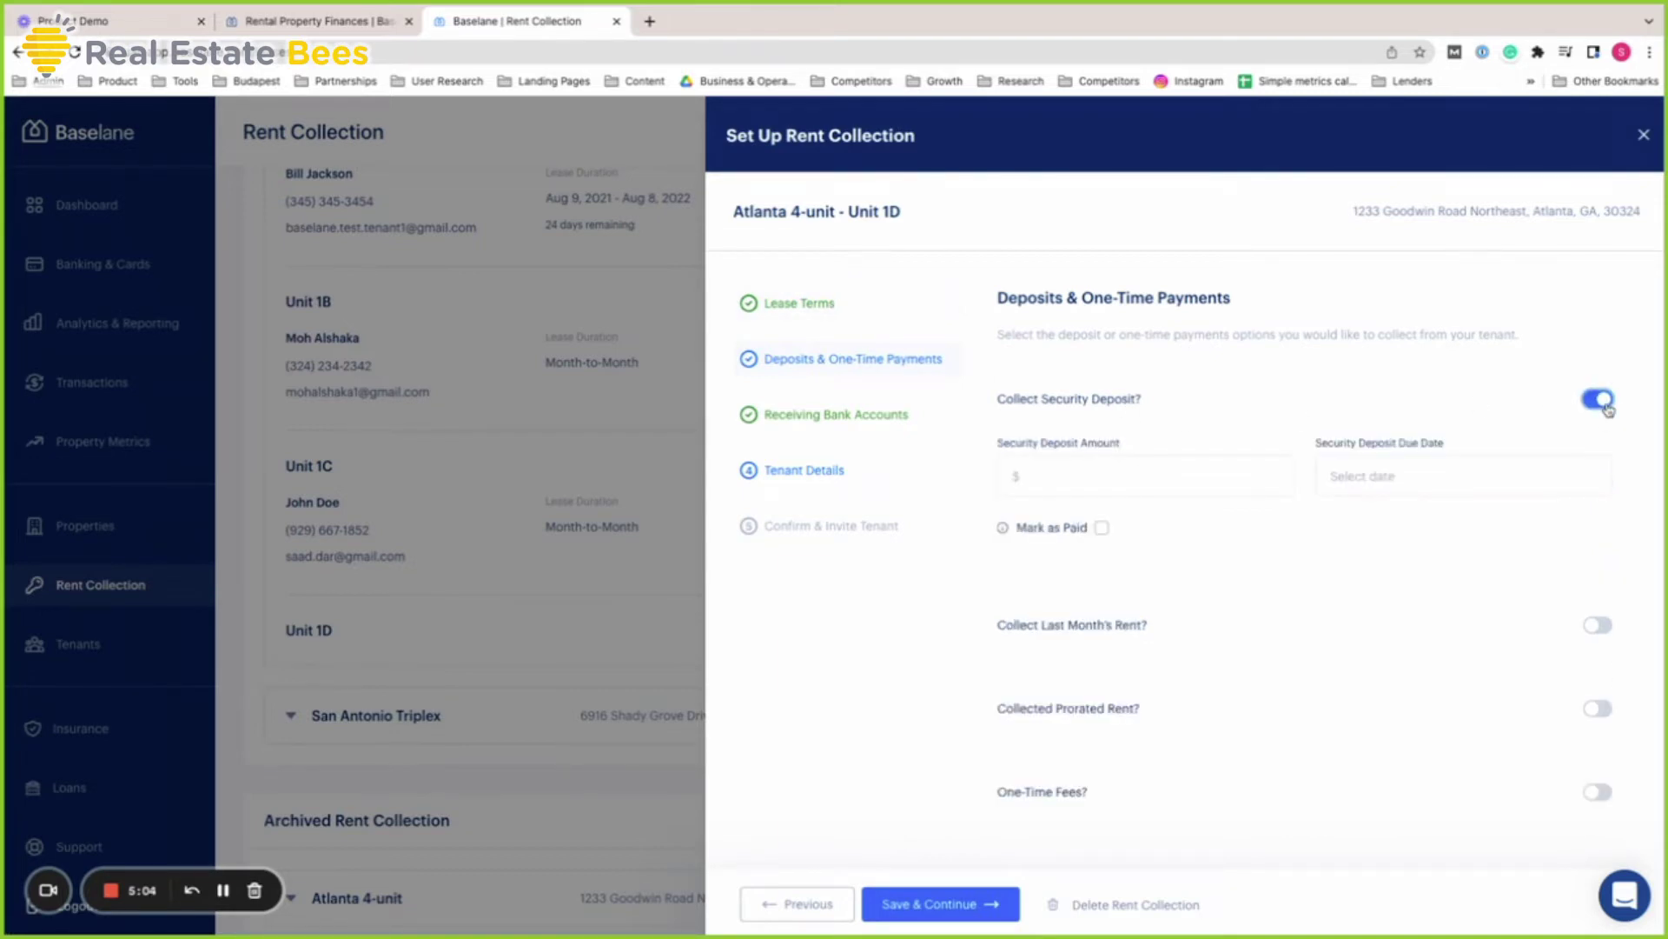
{"action": "left_click", "coordinate": [1134, 469]}
{"action": "type", "text": "1600"}
{"action": "left_click", "coordinate": [1372, 472]}
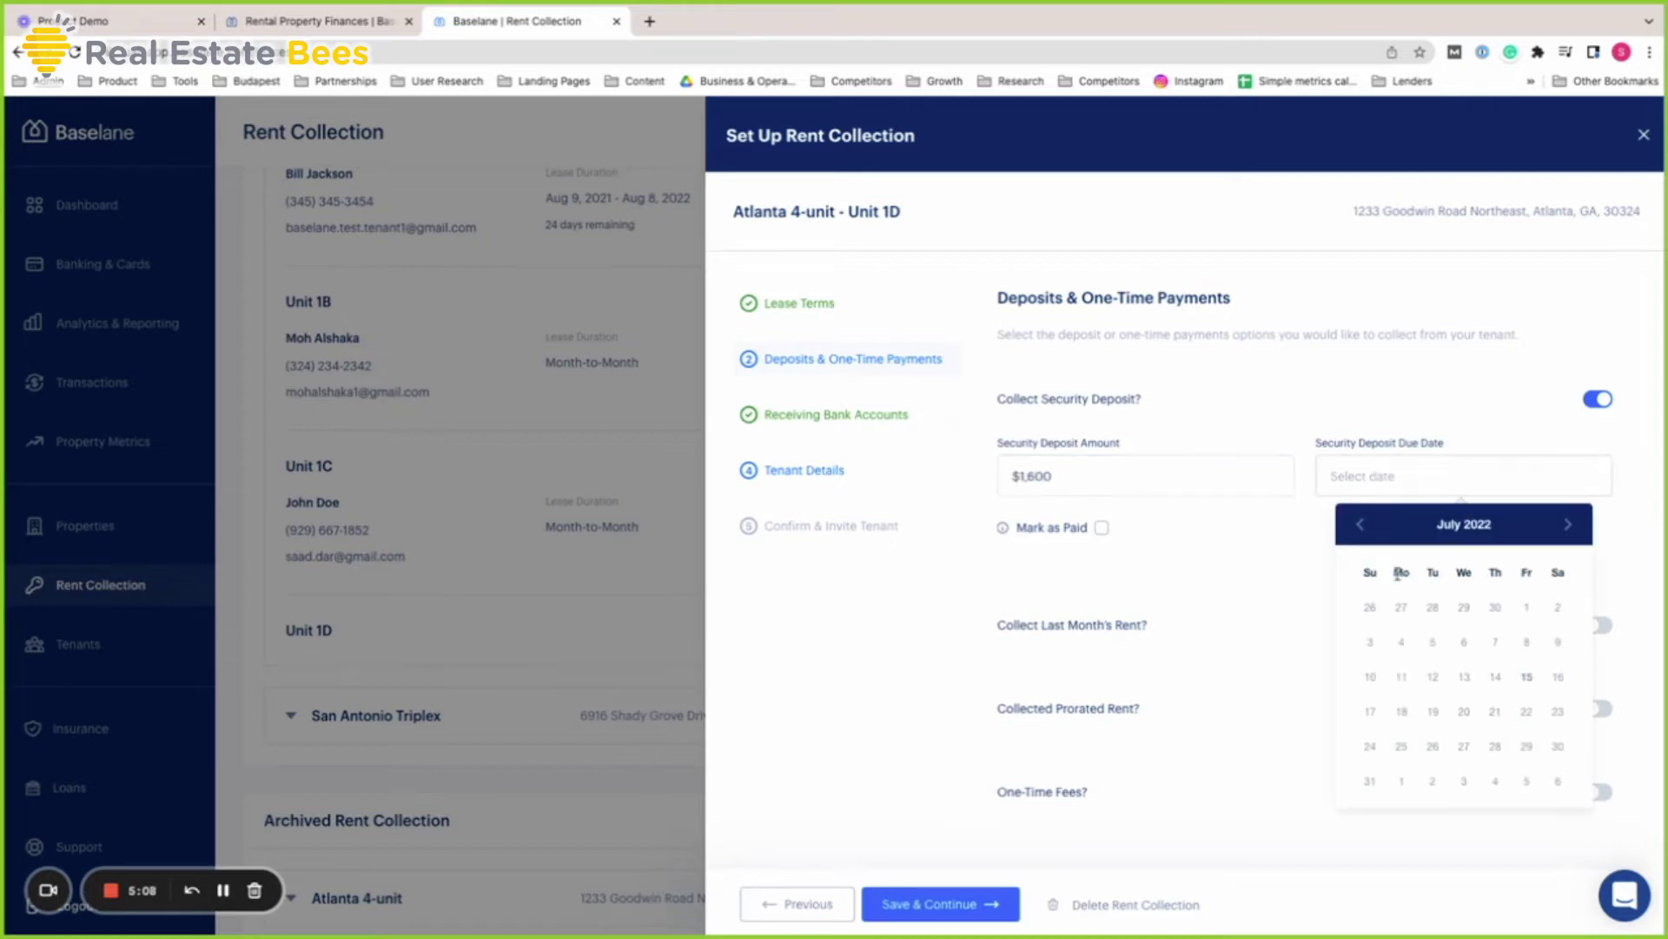
{"action": "left_click", "coordinate": [1570, 525]}
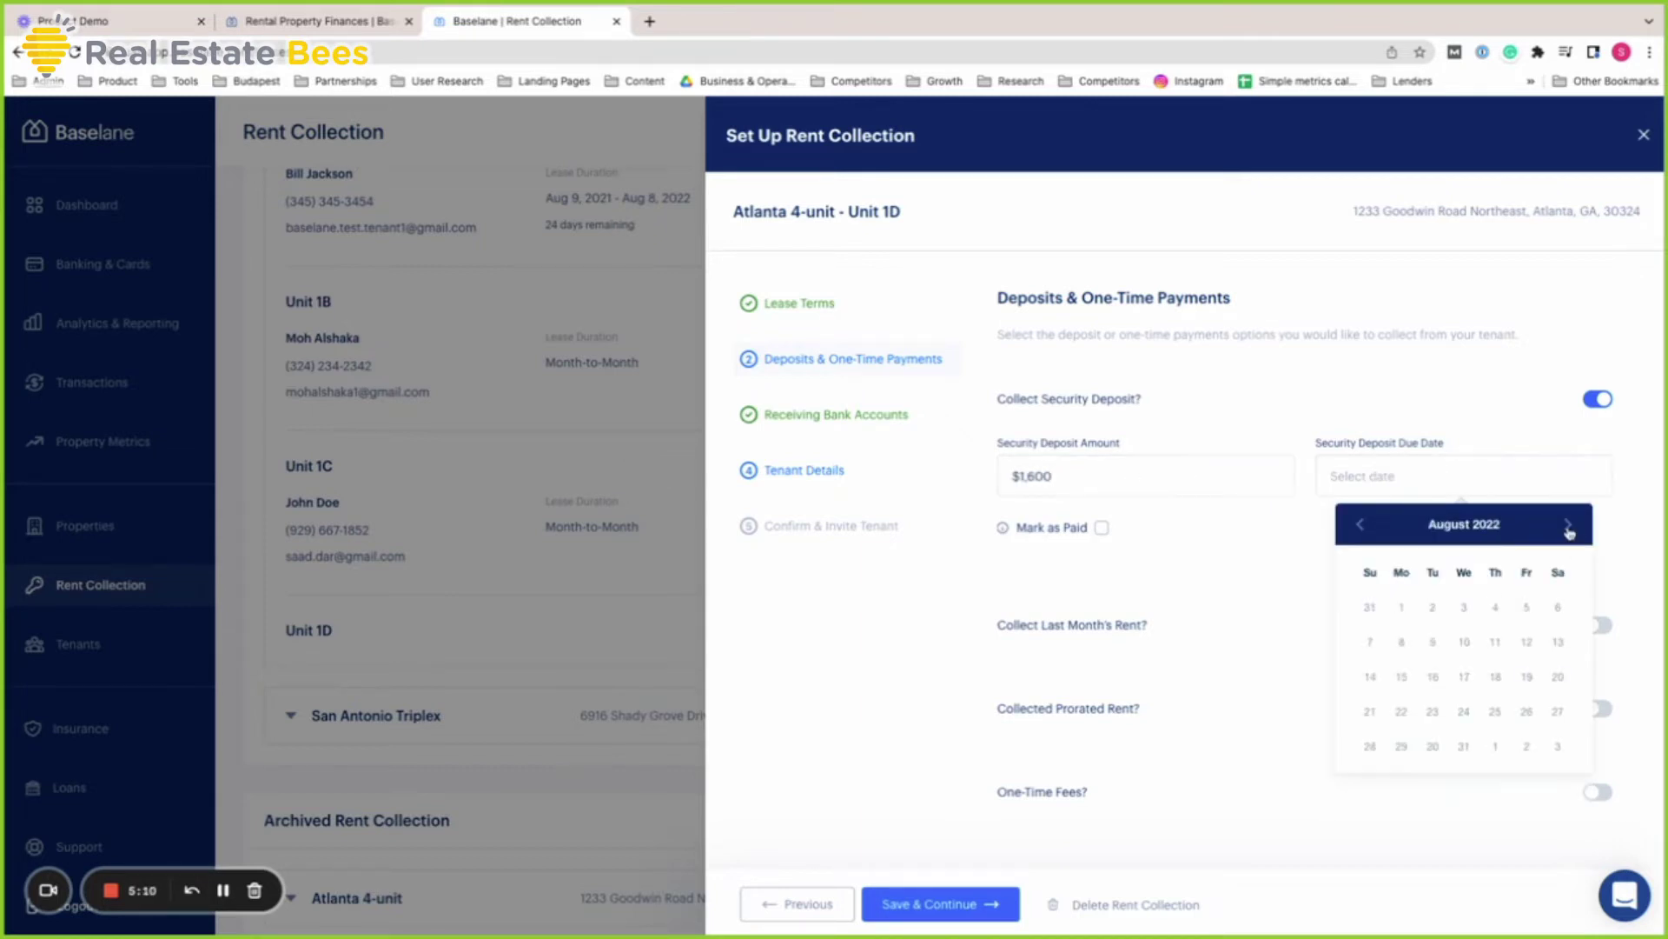
{"action": "left_click", "coordinate": [1403, 610]}
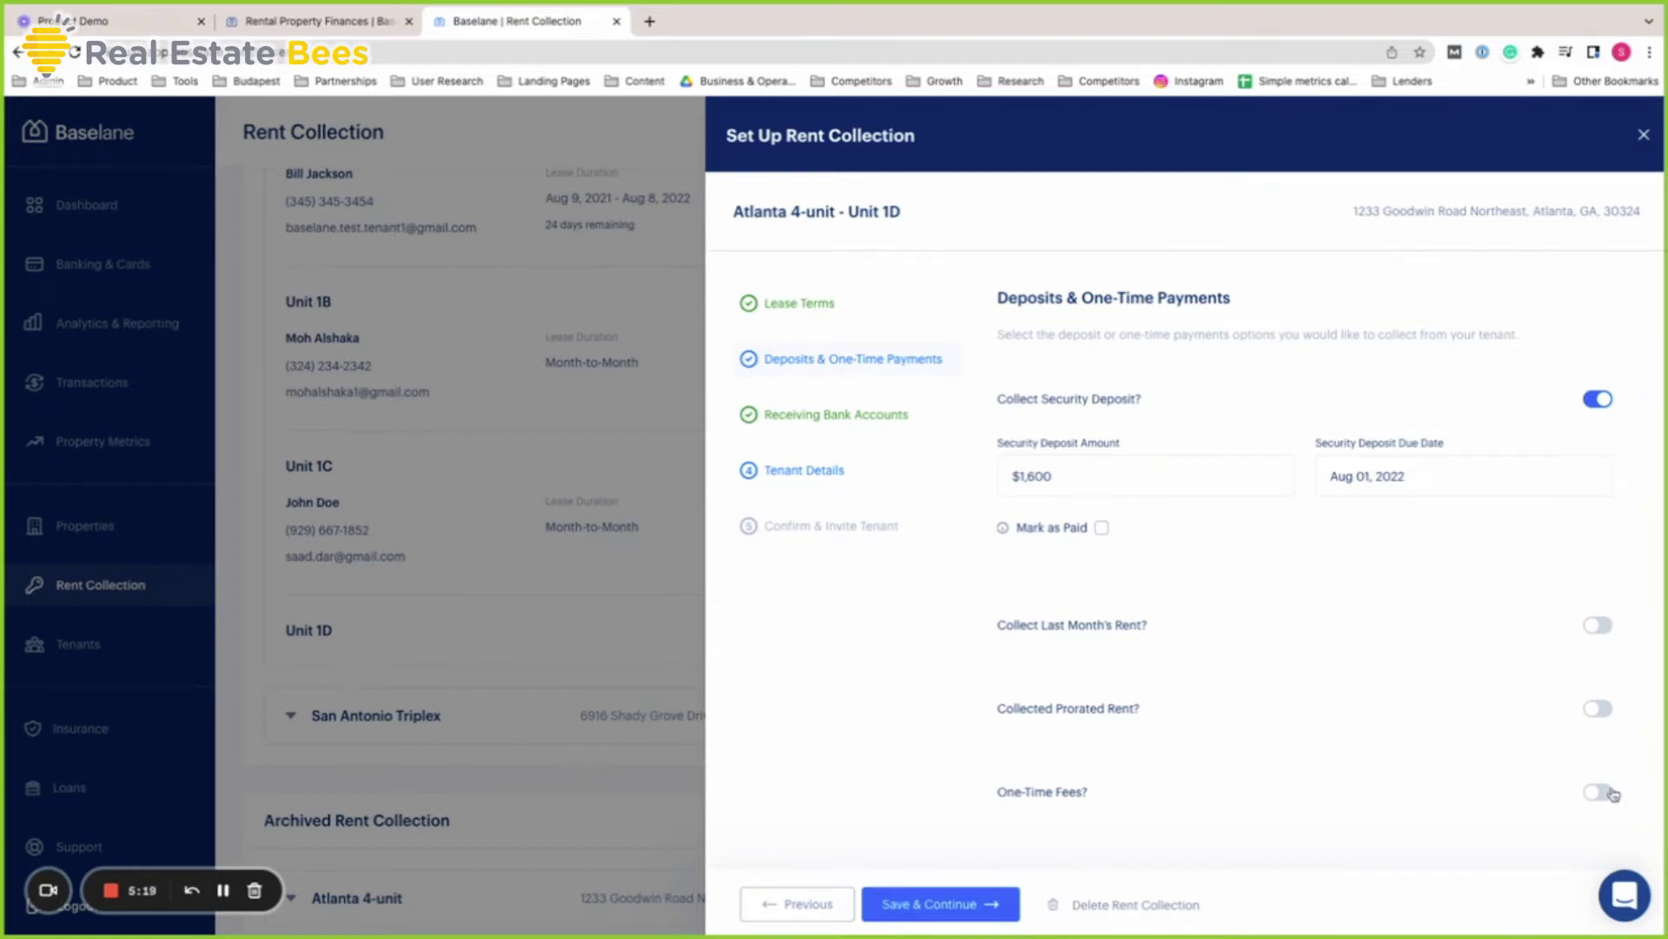
{"action": "left_click", "coordinate": [1599, 793]}
{"action": "scroll", "coordinate": [1530, 761], "scroll_direction": "down", "scroll_amount": 3}
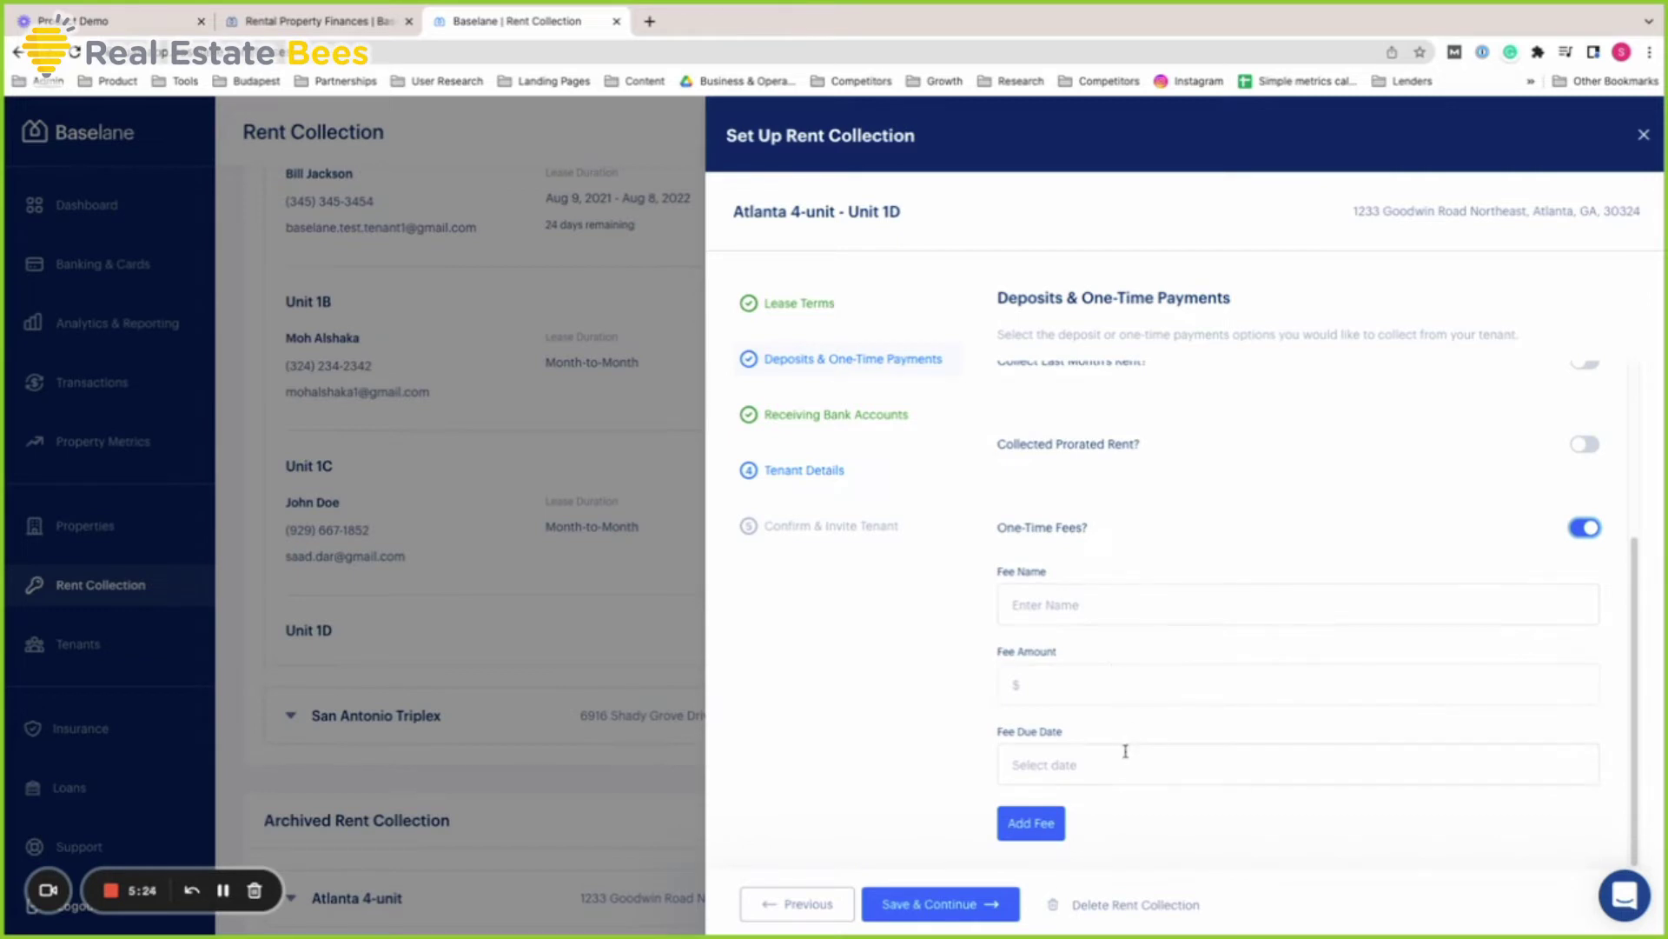
{"action": "scroll", "coordinate": [1124, 749], "scroll_direction": "up", "scroll_amount": 1}
{"action": "left_click", "coordinate": [1586, 588]}
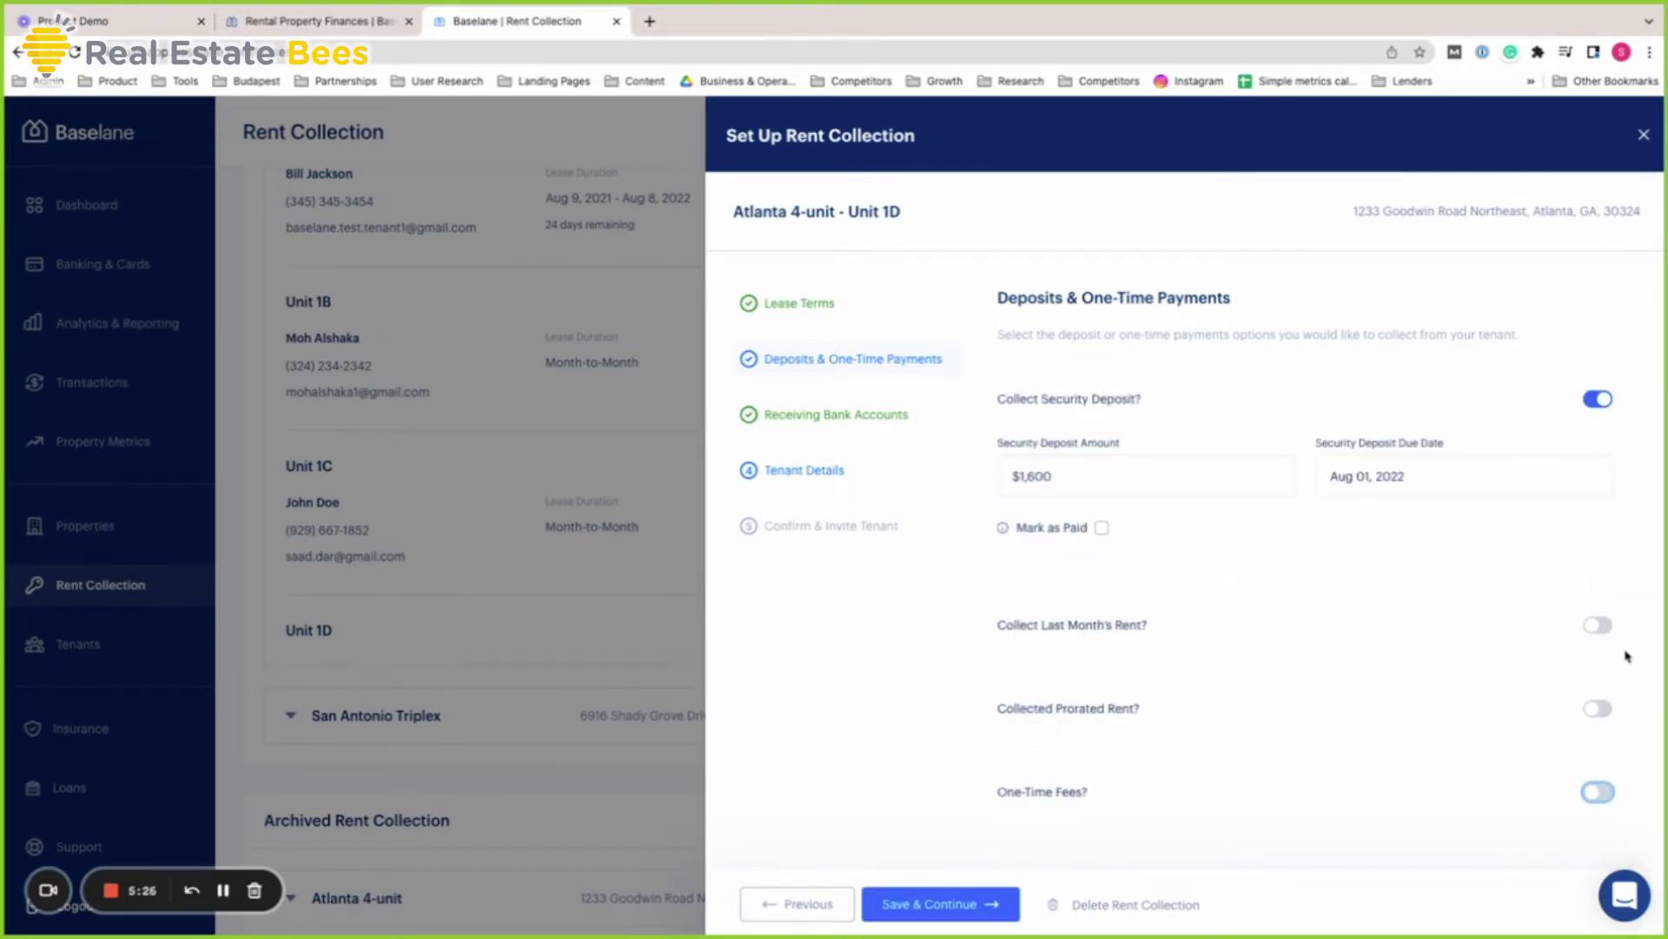
Save the deposit settings and move on to Receiving Bank Accounts, with Chime Bank receiving funds
{"action": "left_click", "coordinate": [988, 909]}
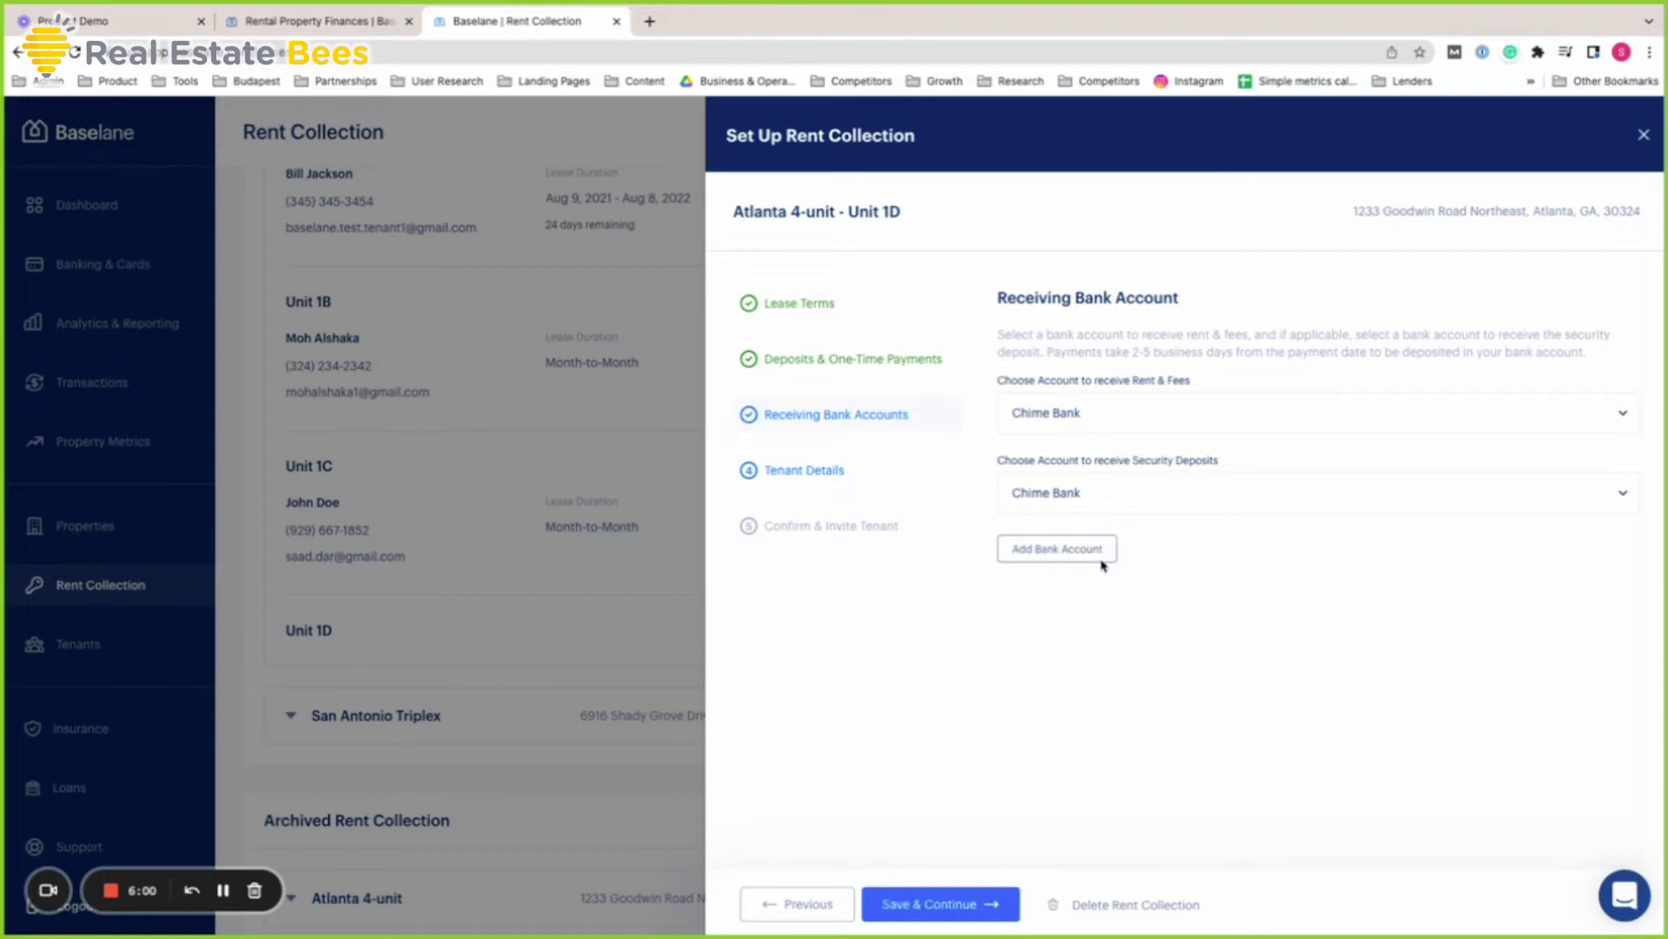
{"action": "left_click", "coordinate": [1099, 567]}
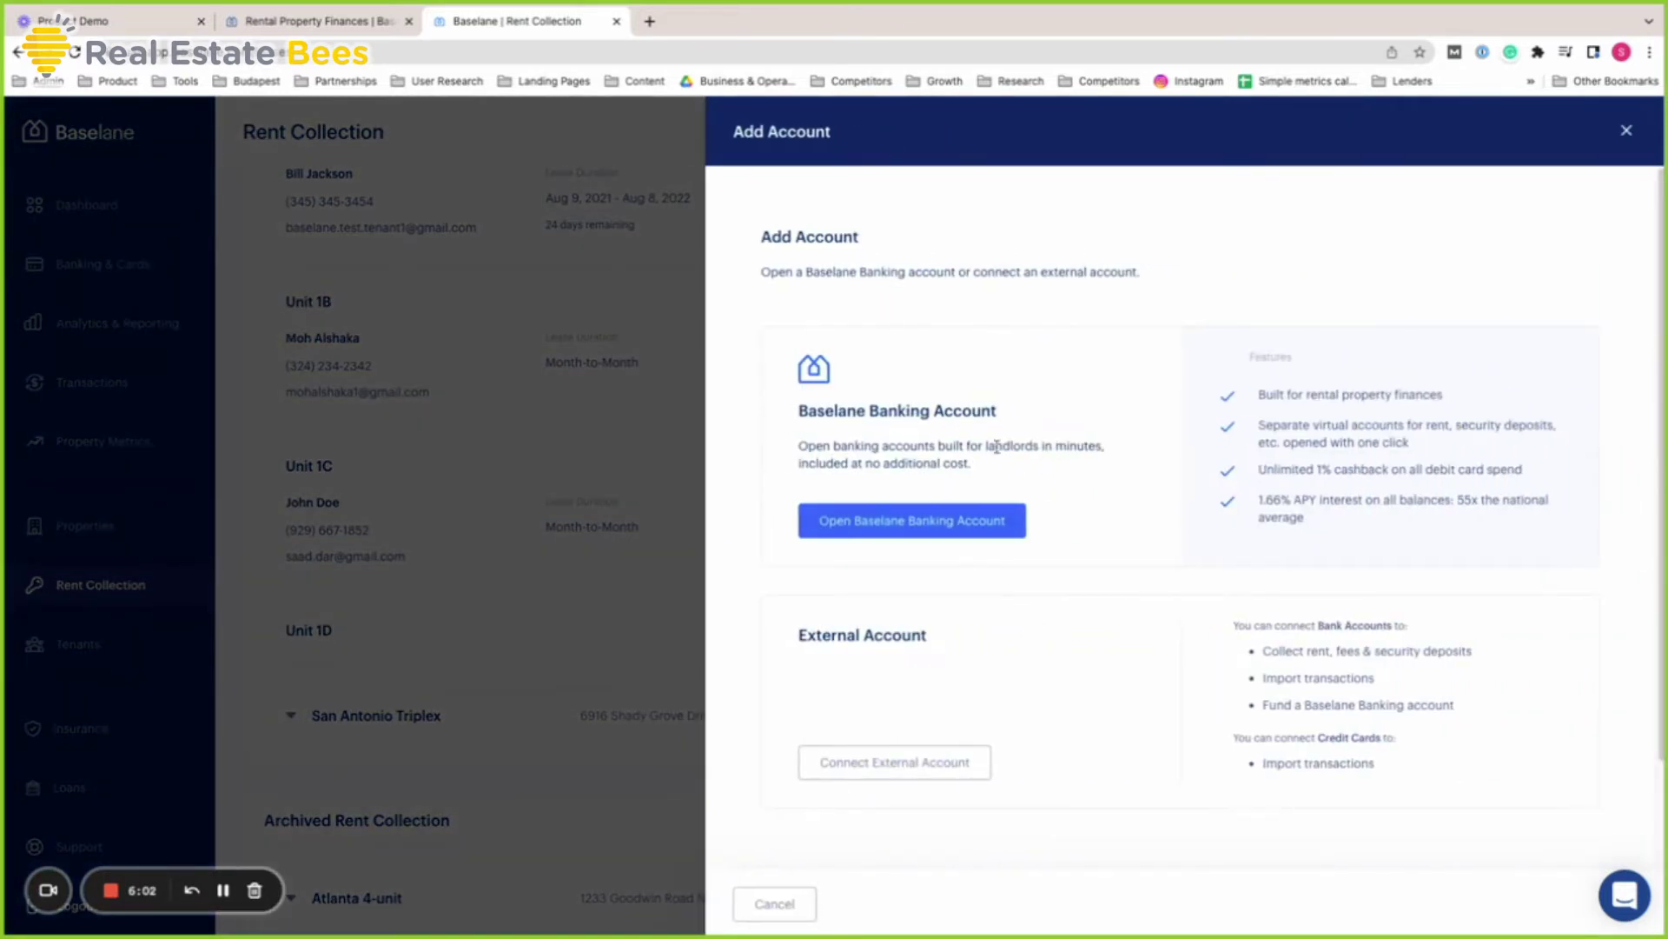
{"action": "left_click", "coordinate": [974, 771]}
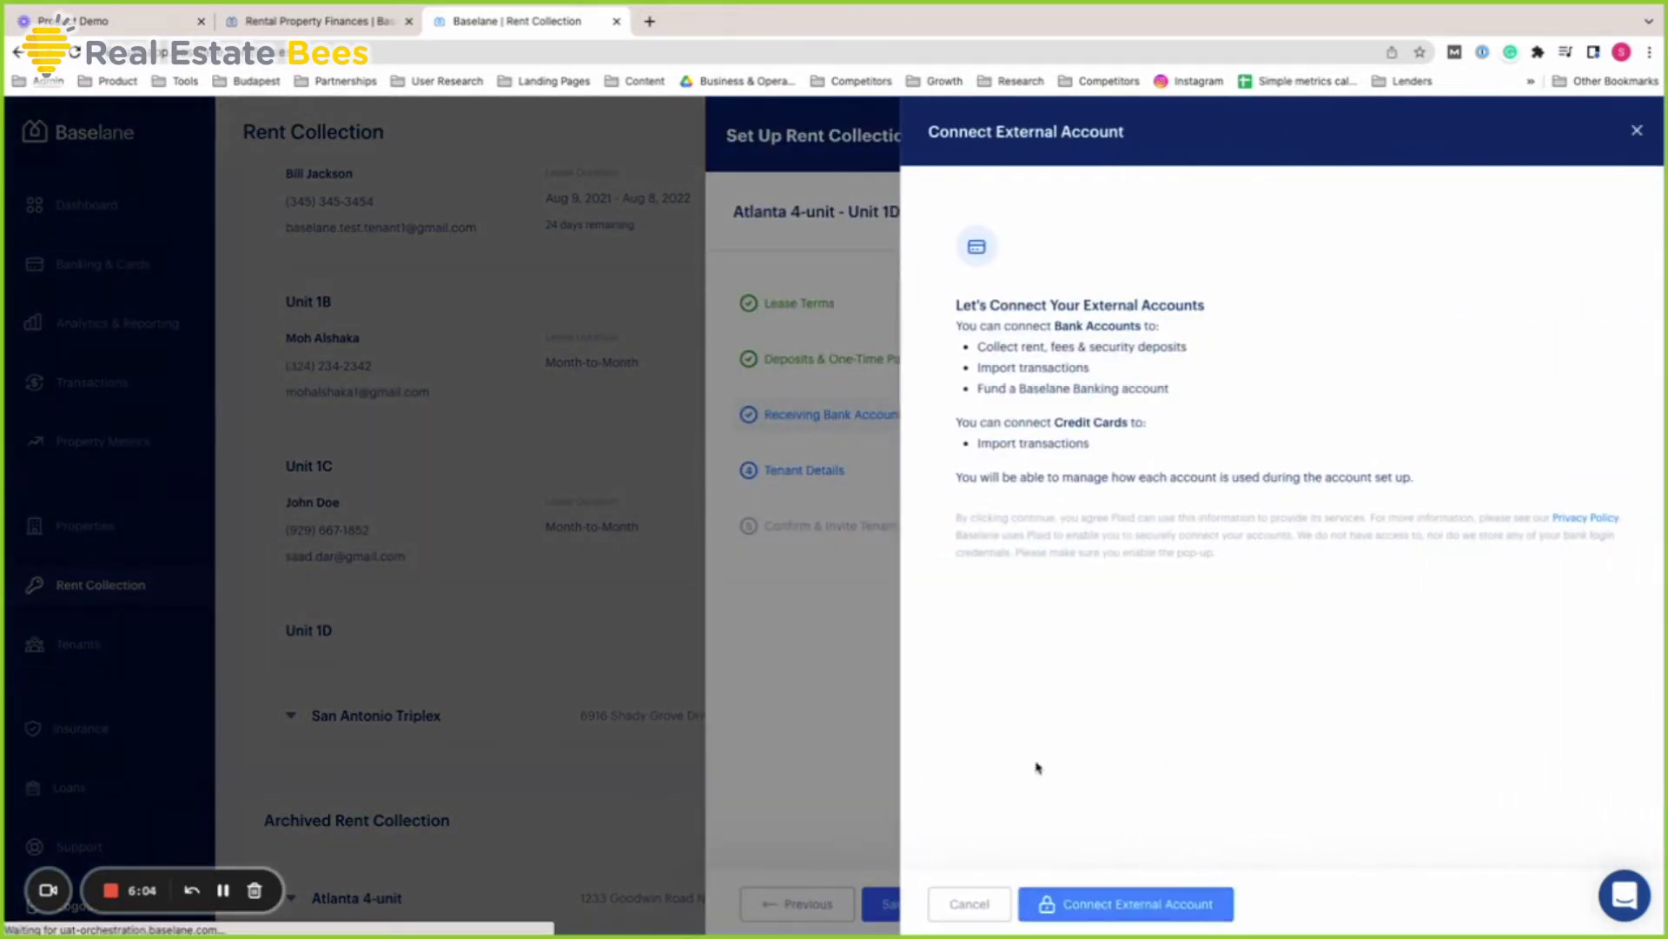
{"action": "left_click", "coordinate": [1207, 920]}
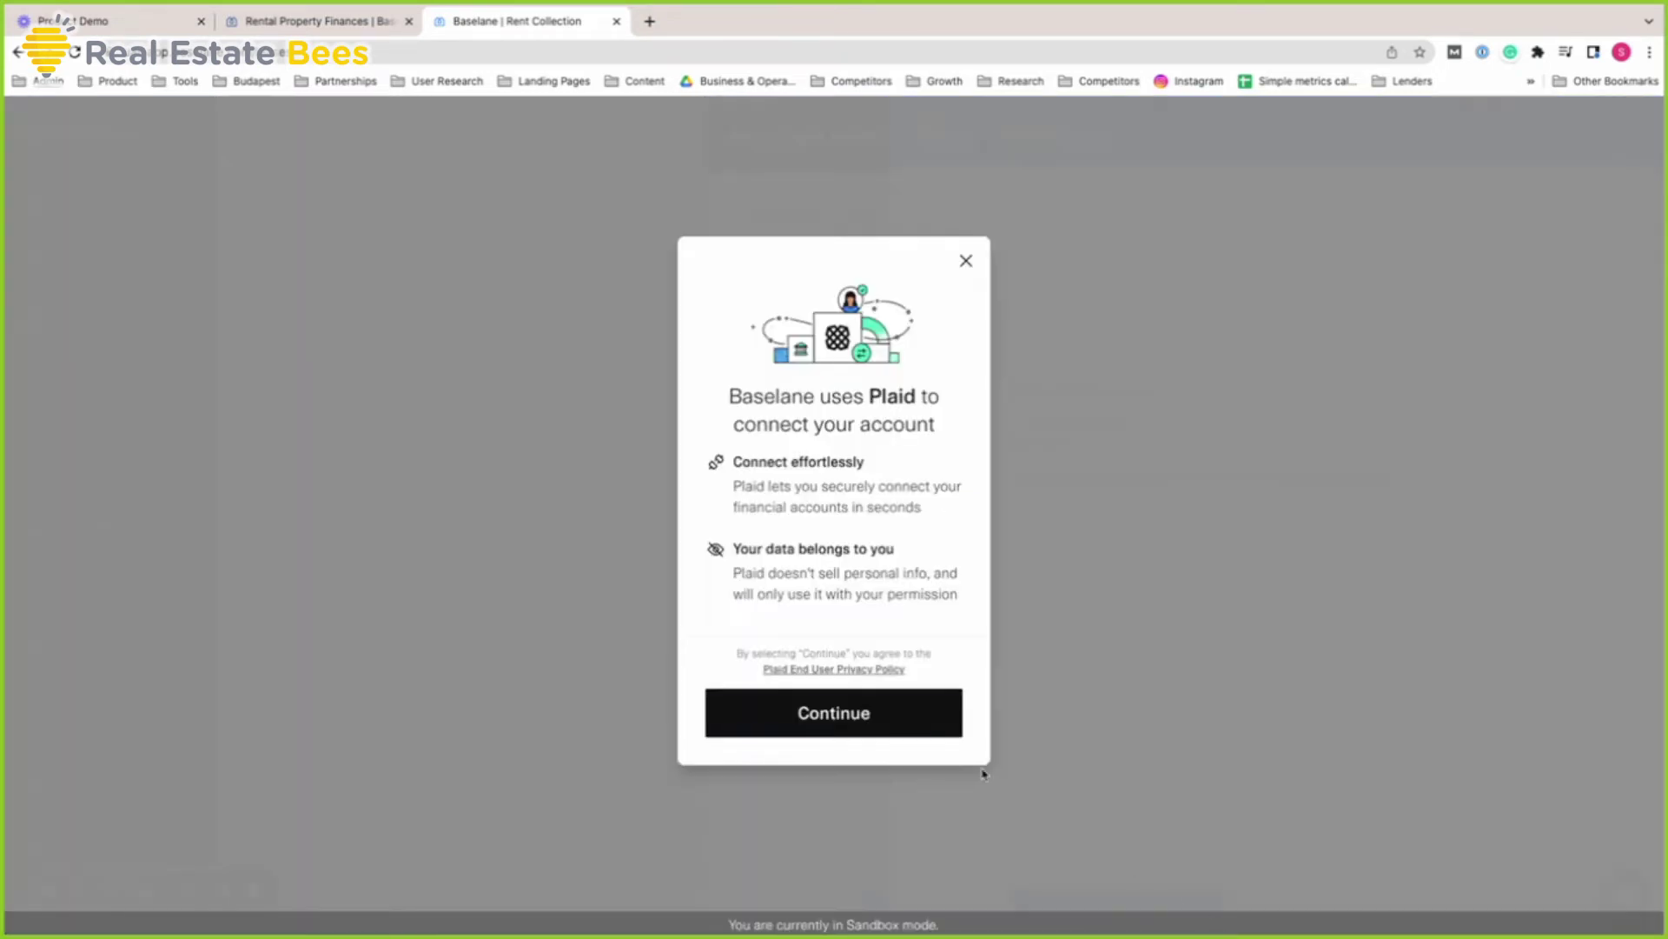
{"action": "left_click", "coordinate": [956, 735]}
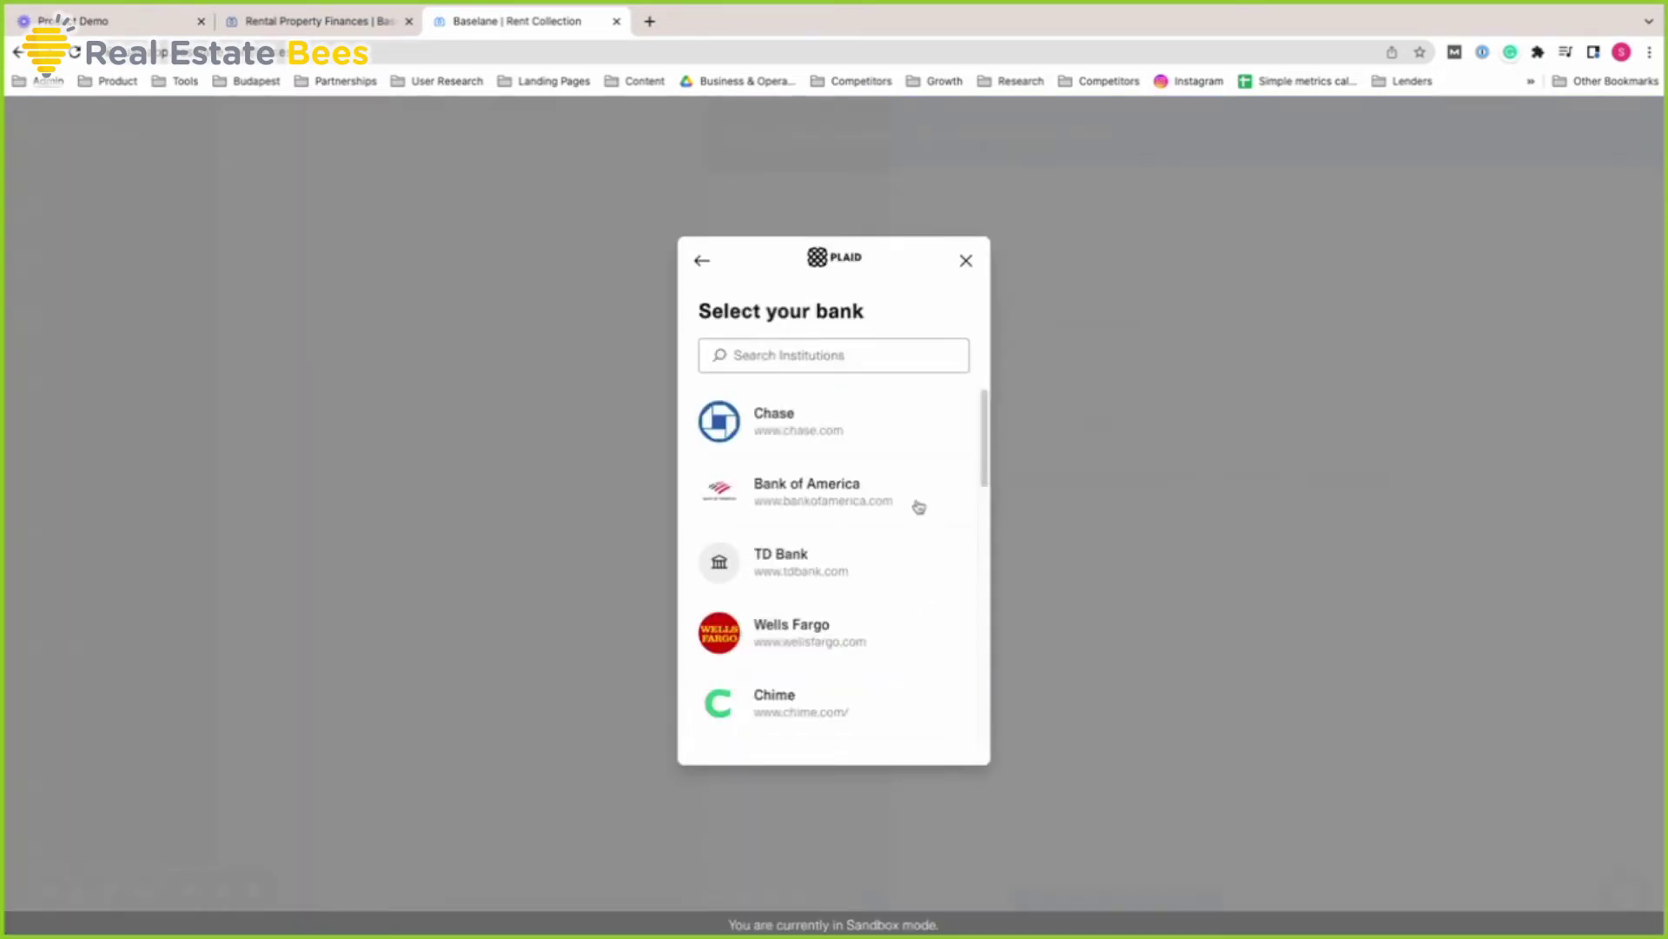
{"action": "scroll", "coordinate": [919, 563], "scroll_direction": "down", "scroll_amount": 2}
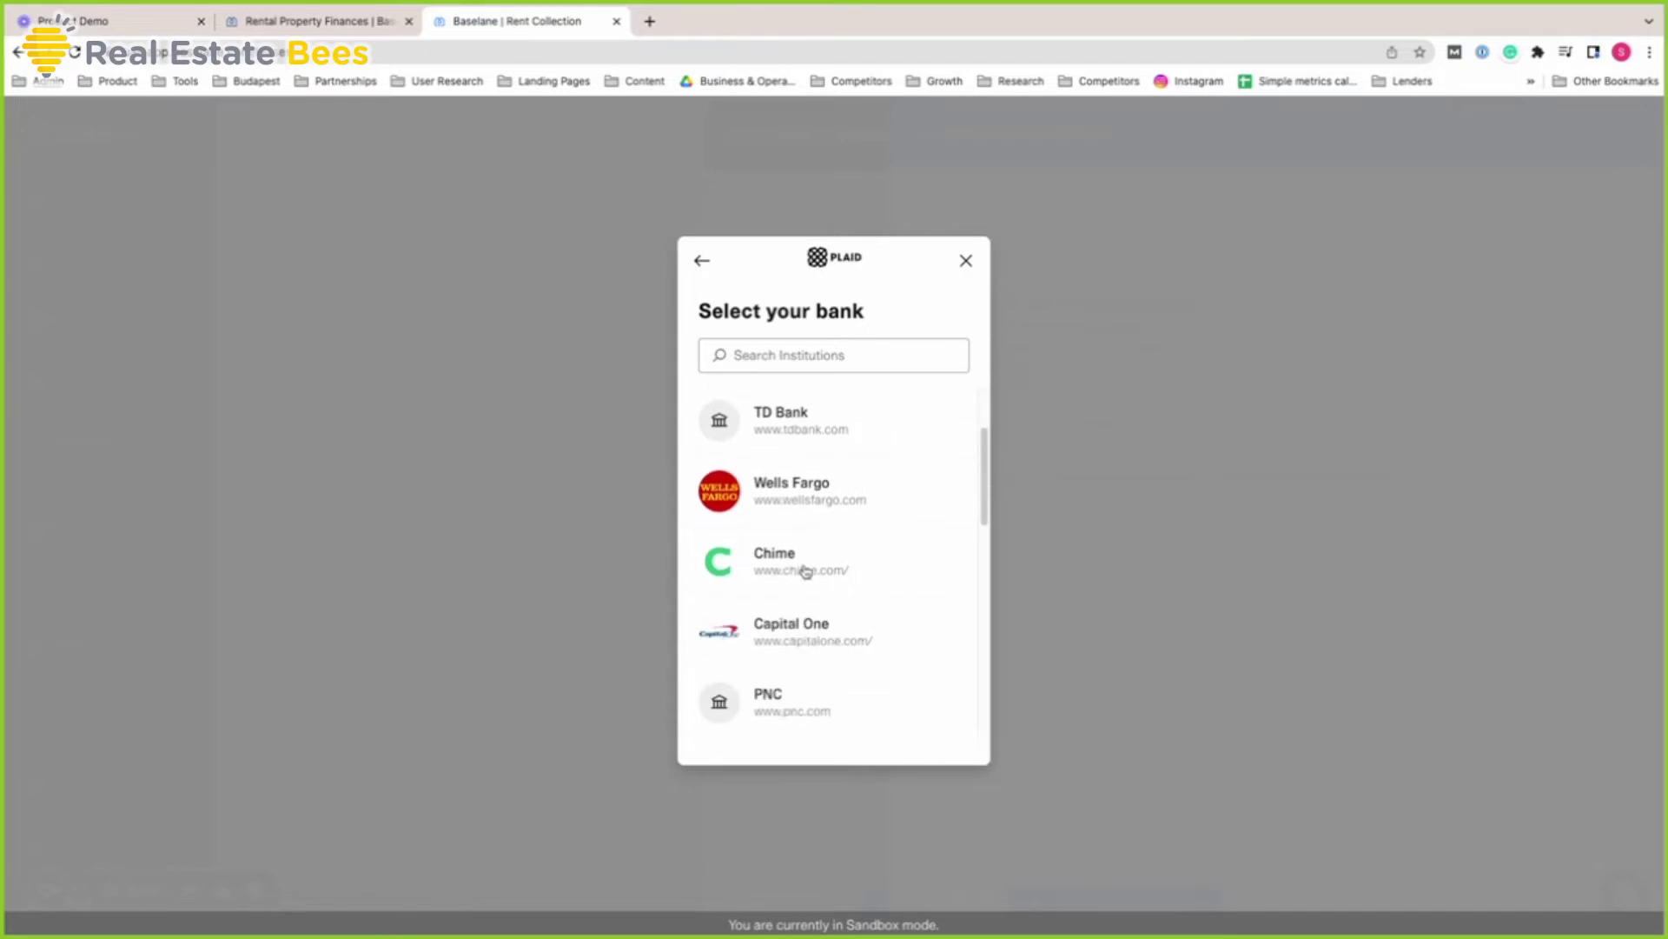
{"action": "left_click", "coordinate": [881, 567]}
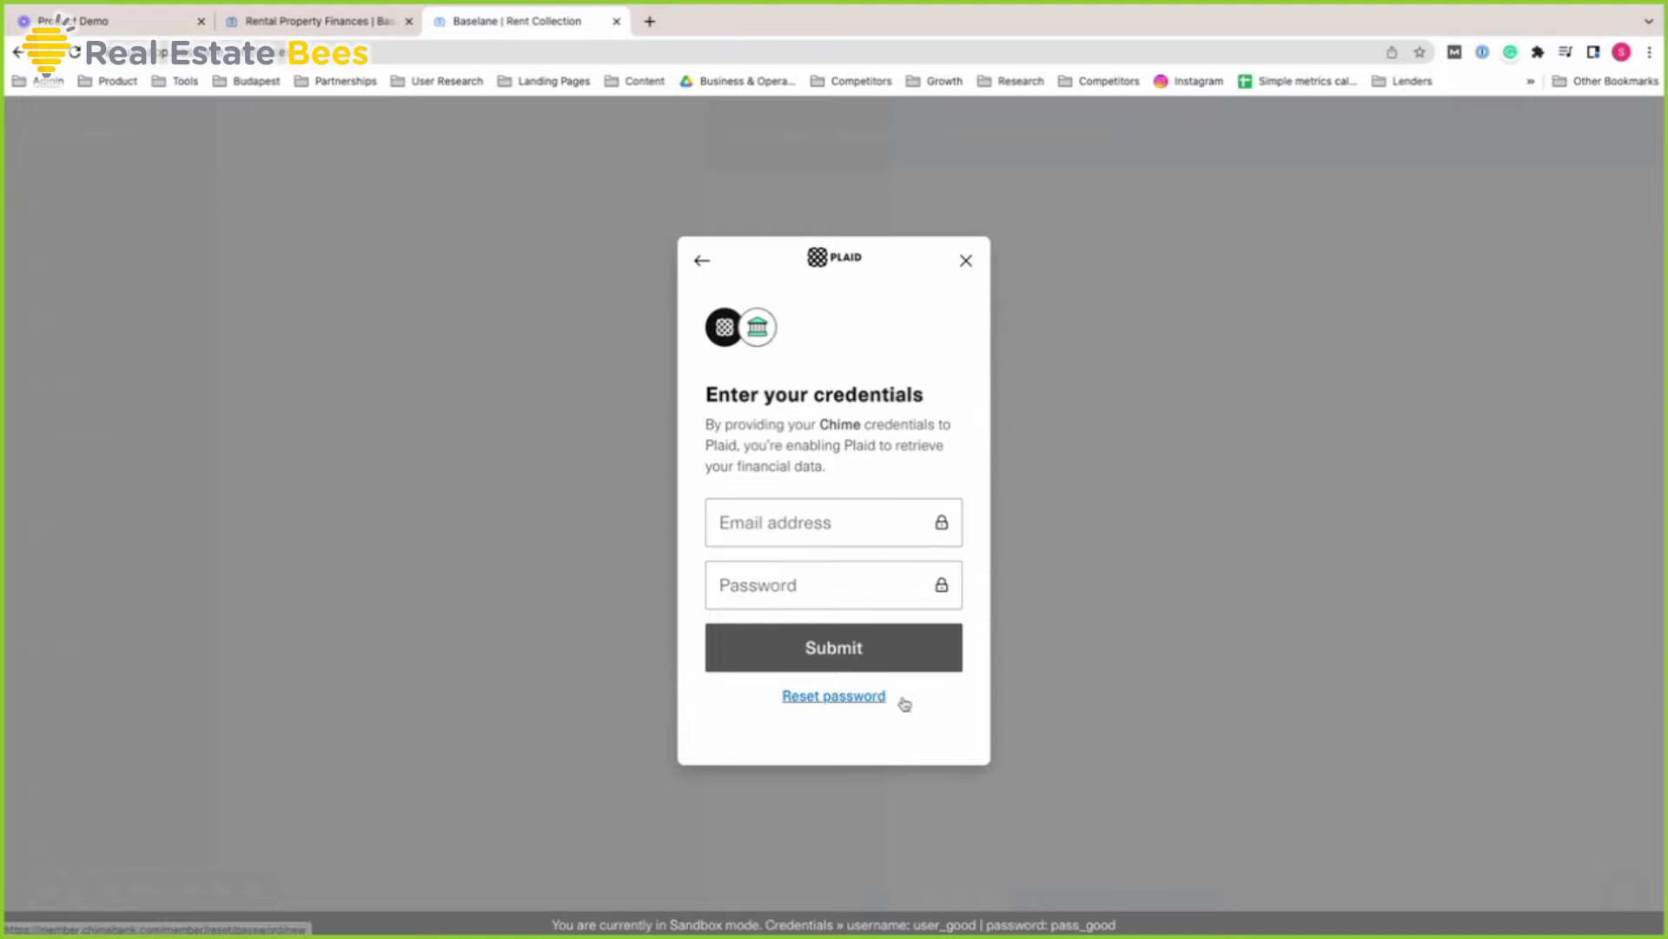
{"action": "left_click", "coordinate": [967, 264]}
{"action": "left_click", "coordinate": [878, 670]}
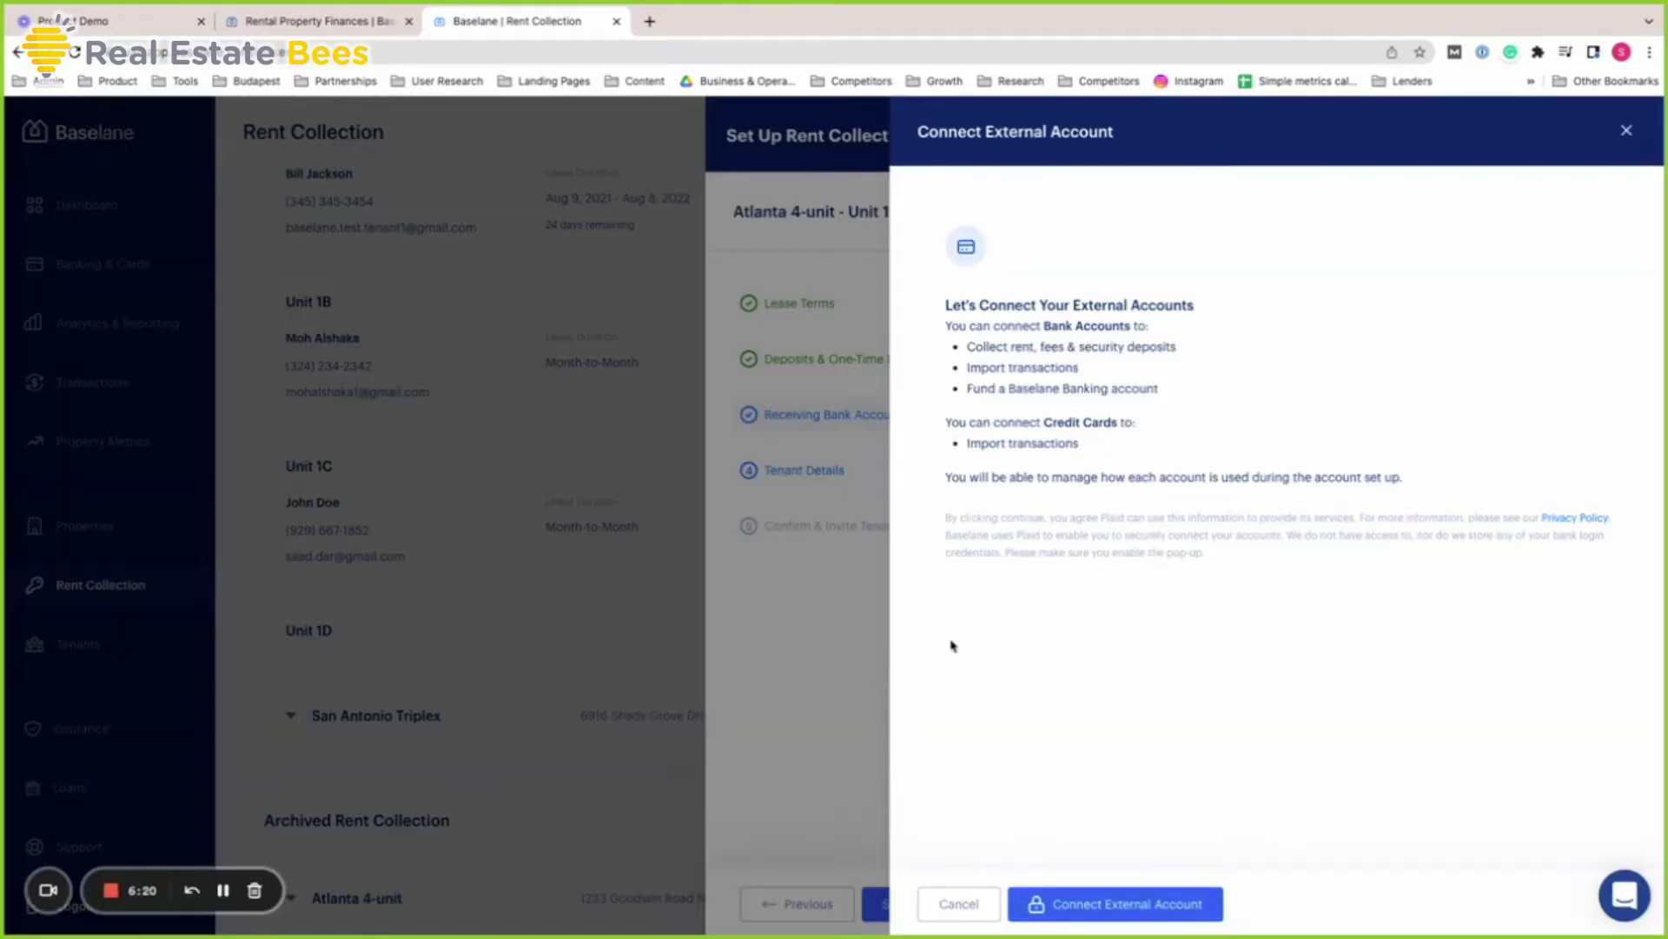
{"action": "left_click", "coordinate": [1625, 132]}
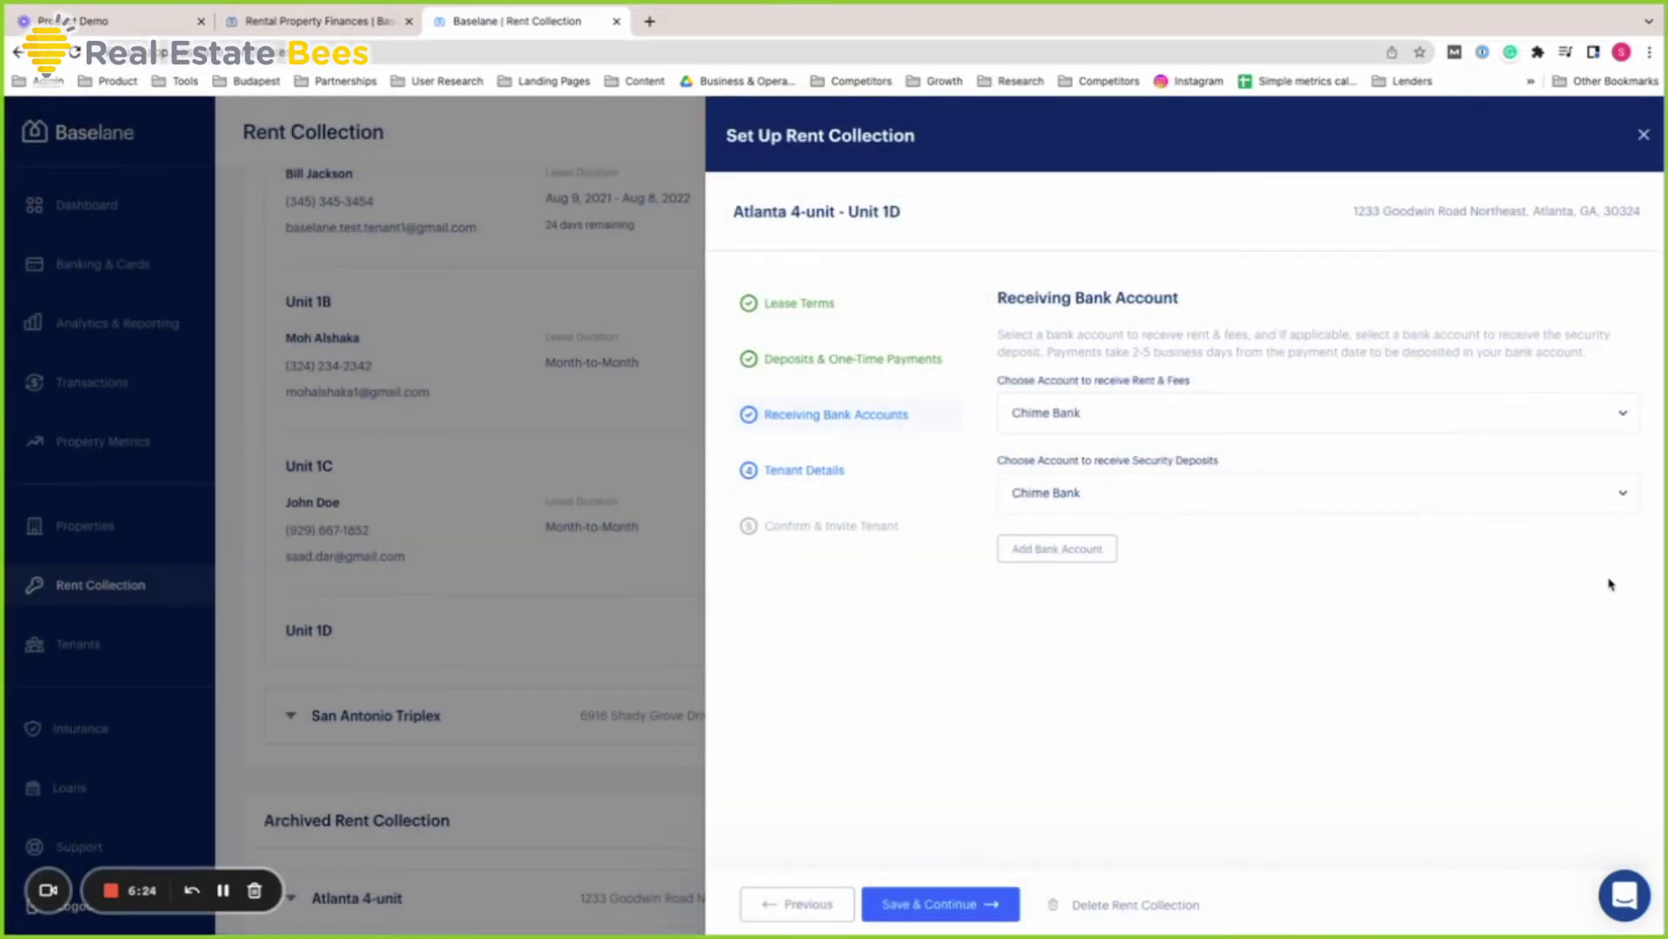
Enter the new tenant's first name, last name and e-mail address for Unit 1D, then save
{"action": "left_click", "coordinate": [848, 472]}
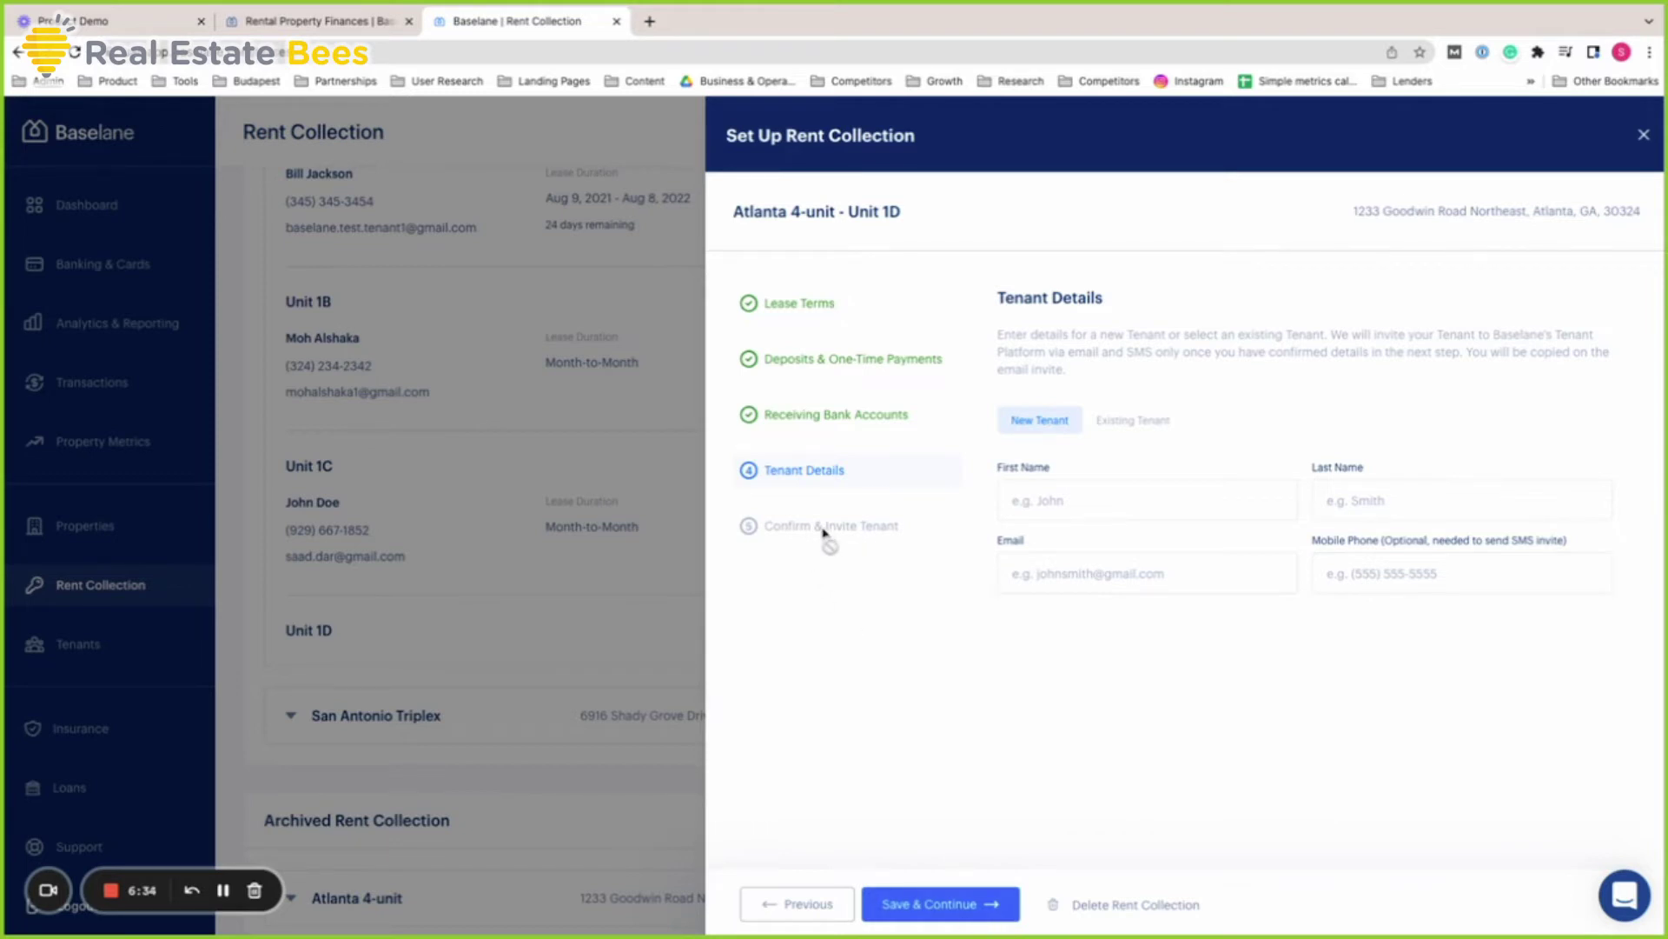
{"action": "left_click", "coordinate": [1094, 503]}
{"action": "left_click", "coordinate": [1355, 508]}
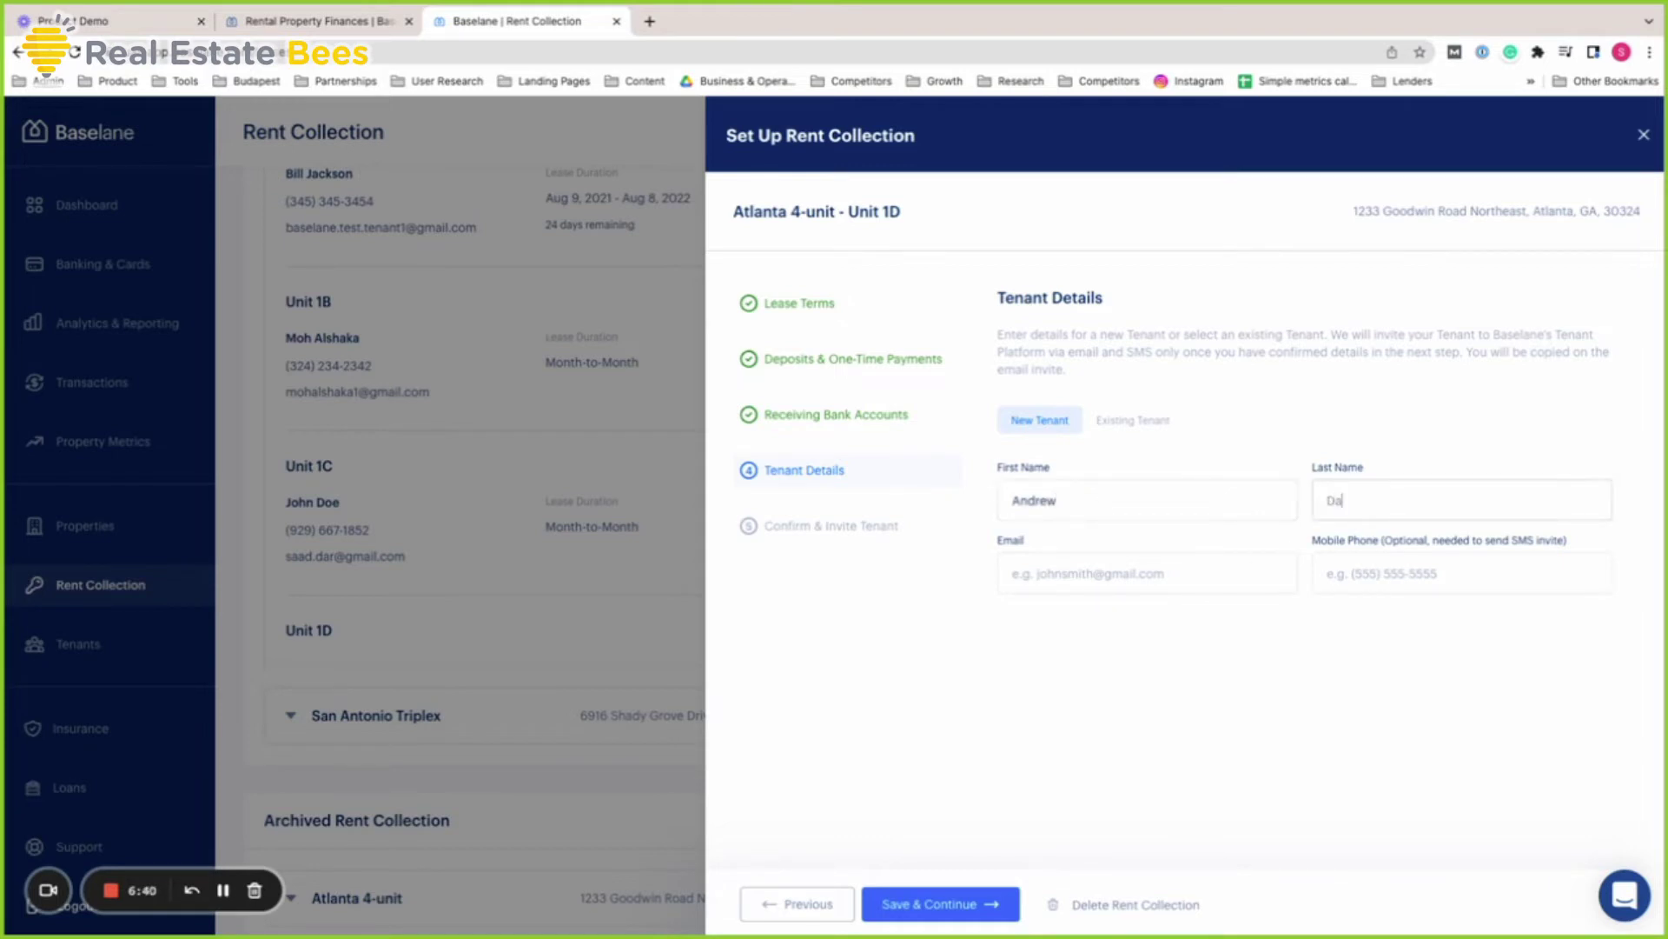
{"action": "left_click", "coordinate": [1144, 570]}
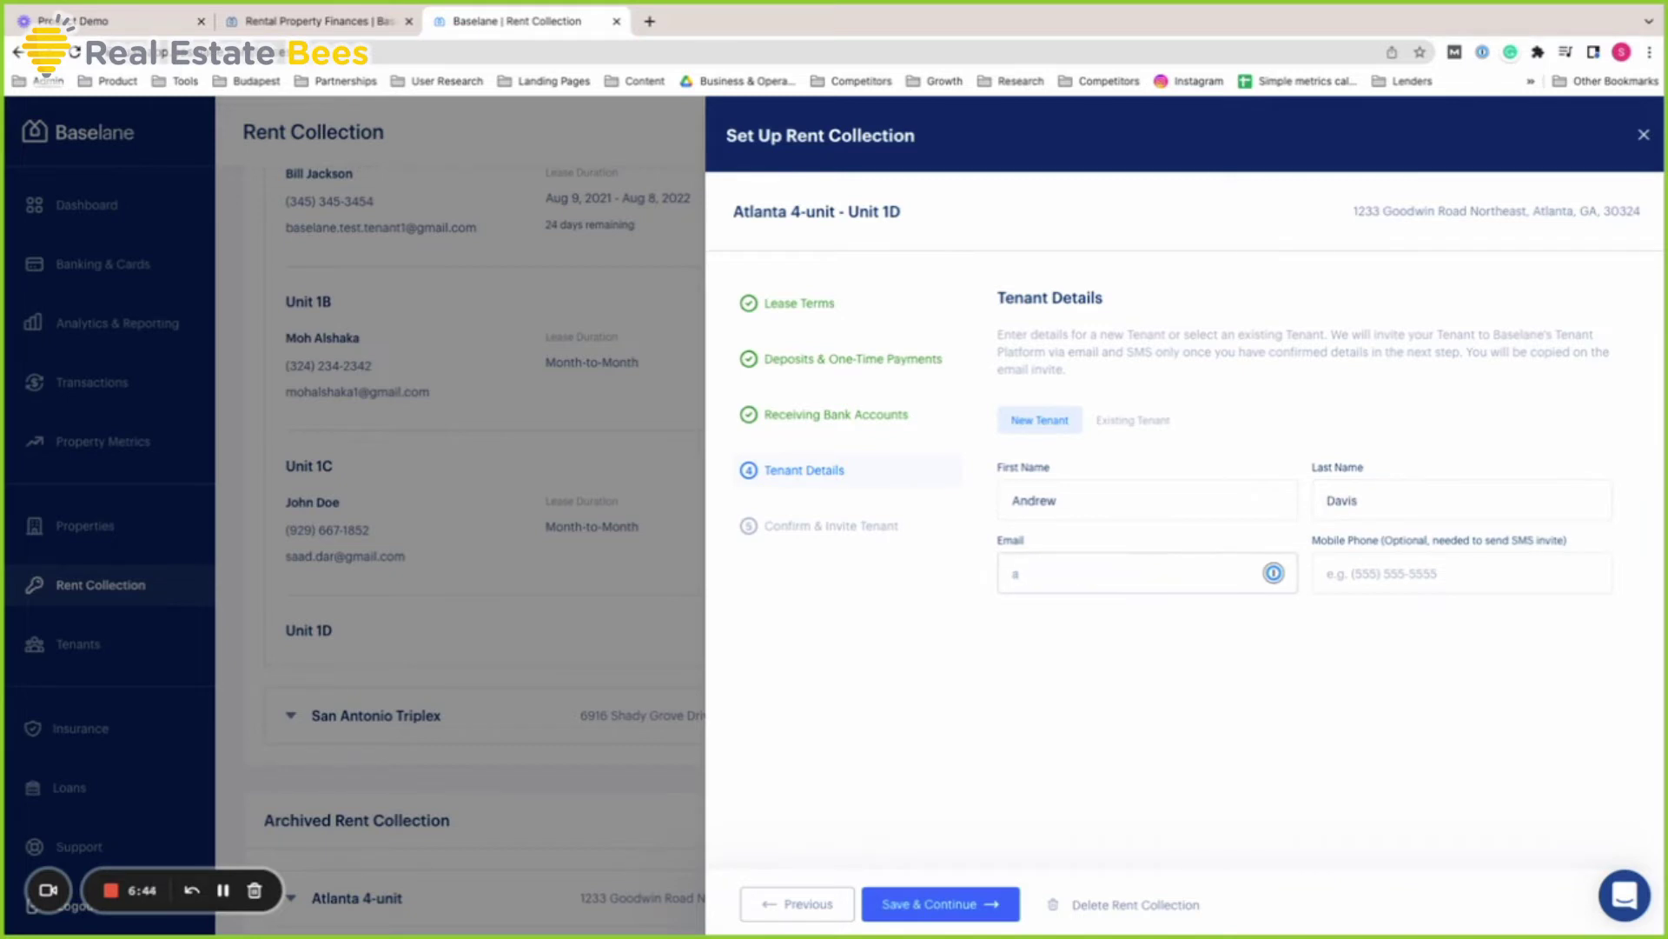
{"action": "left_click", "coordinate": [1203, 646]}
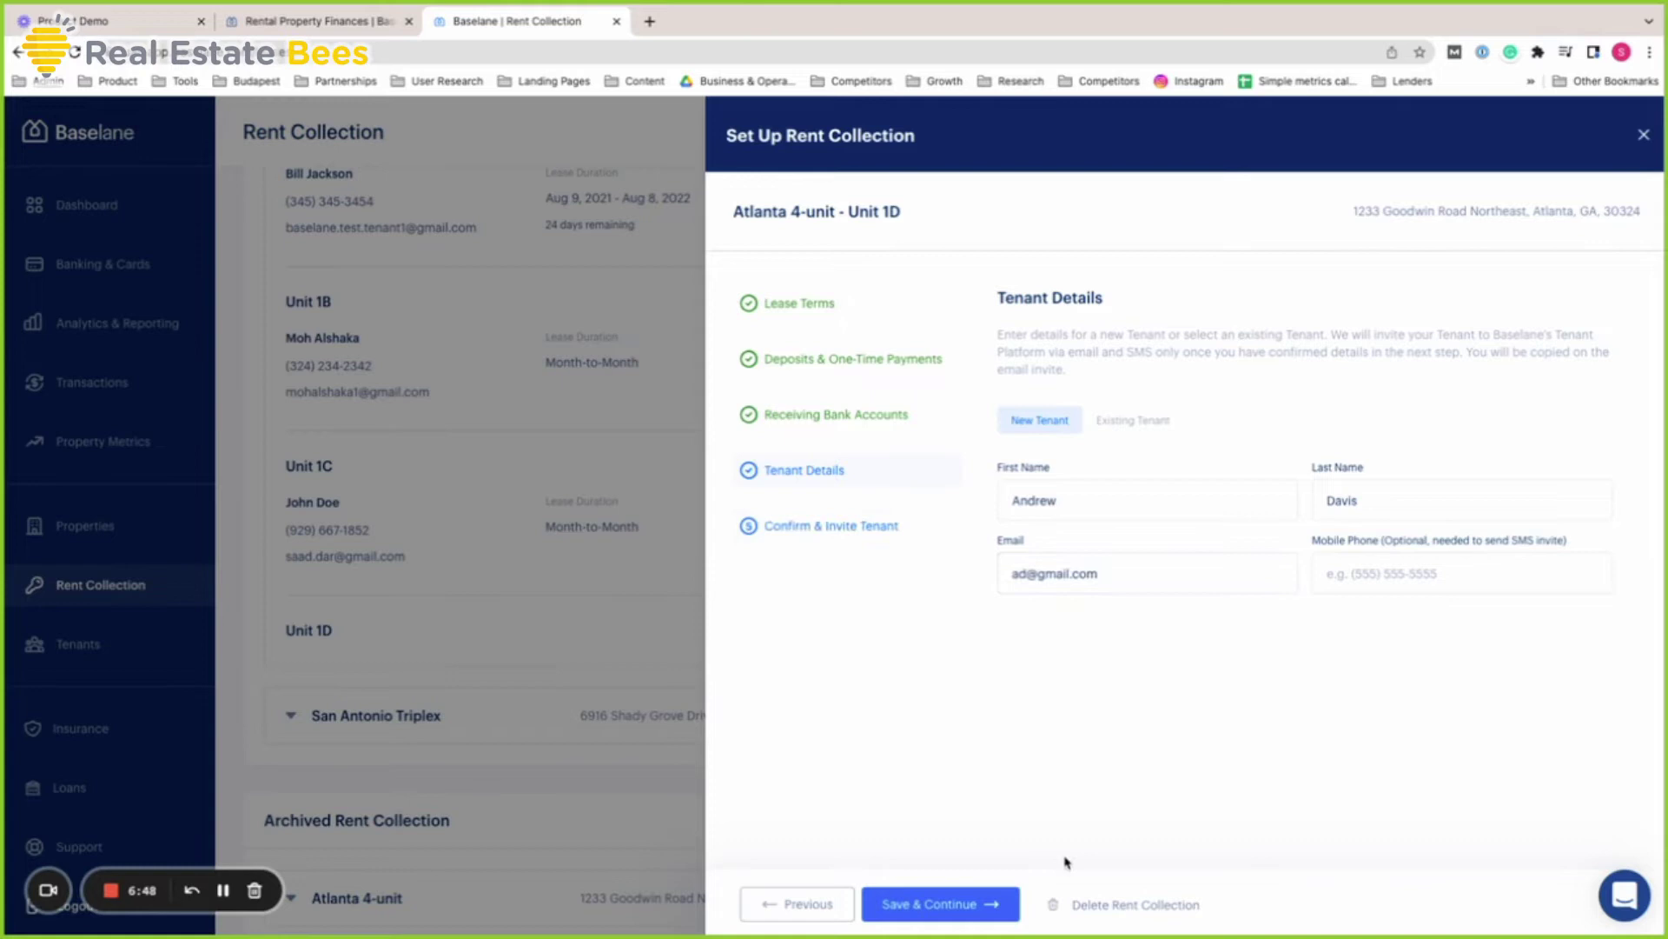
Review Unit 1D's lease, deposit, bank and tenant summary, then close without confirming
{"action": "left_click", "coordinate": [981, 903]}
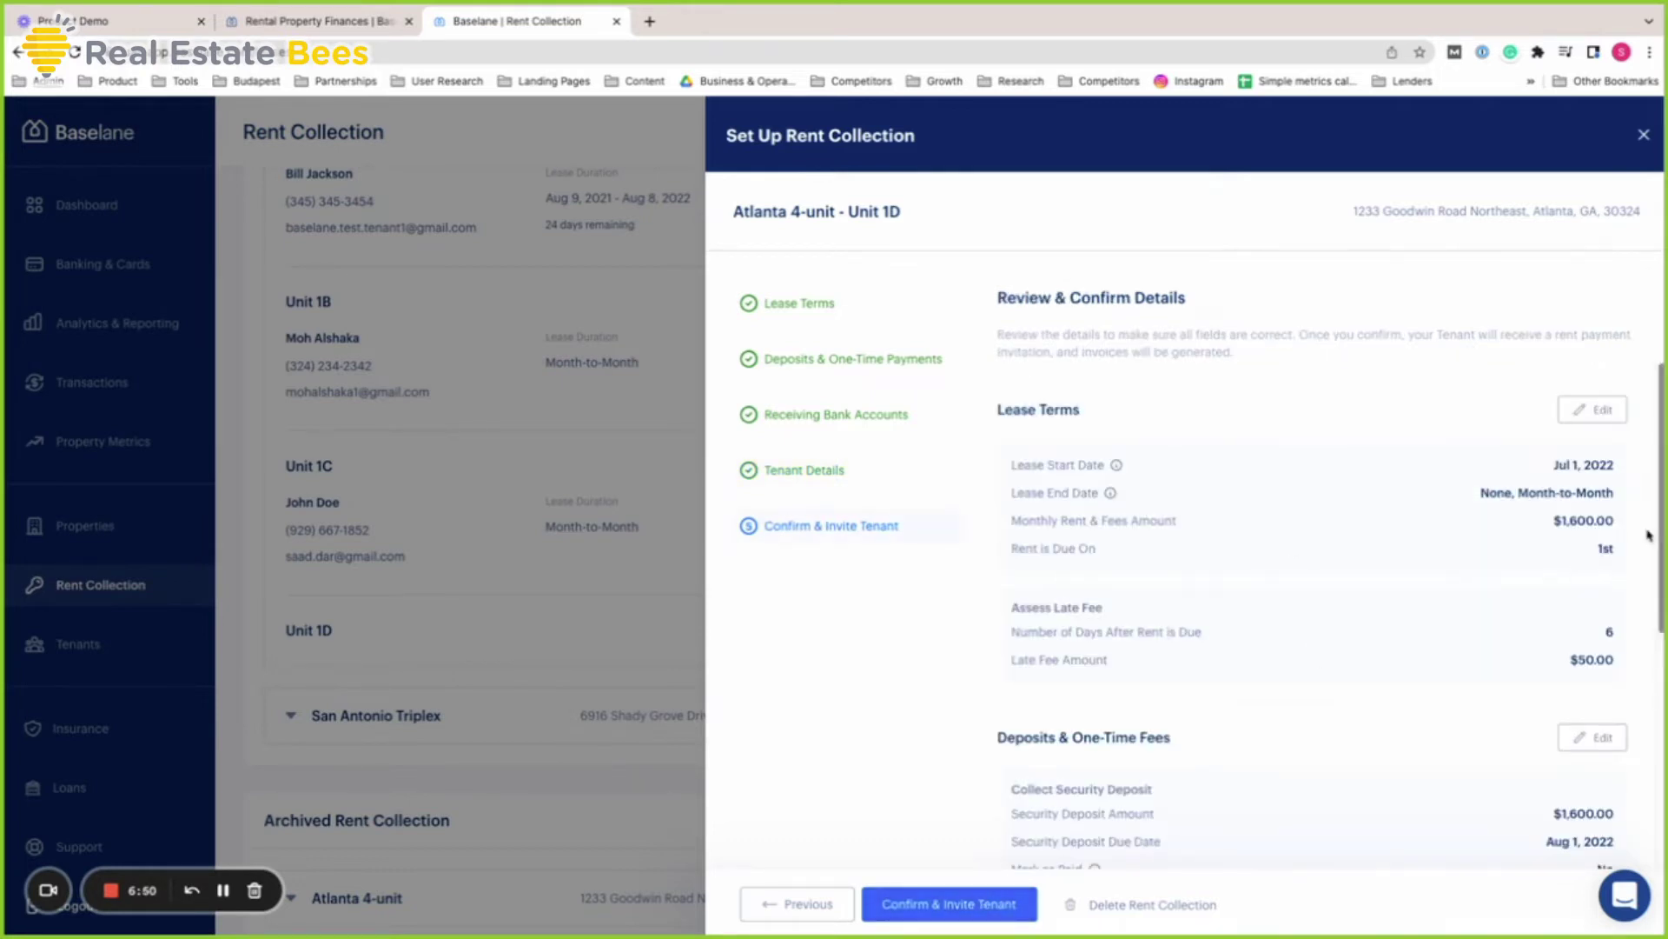
{"action": "scroll", "coordinate": [1648, 535], "scroll_direction": "down", "scroll_amount": 5}
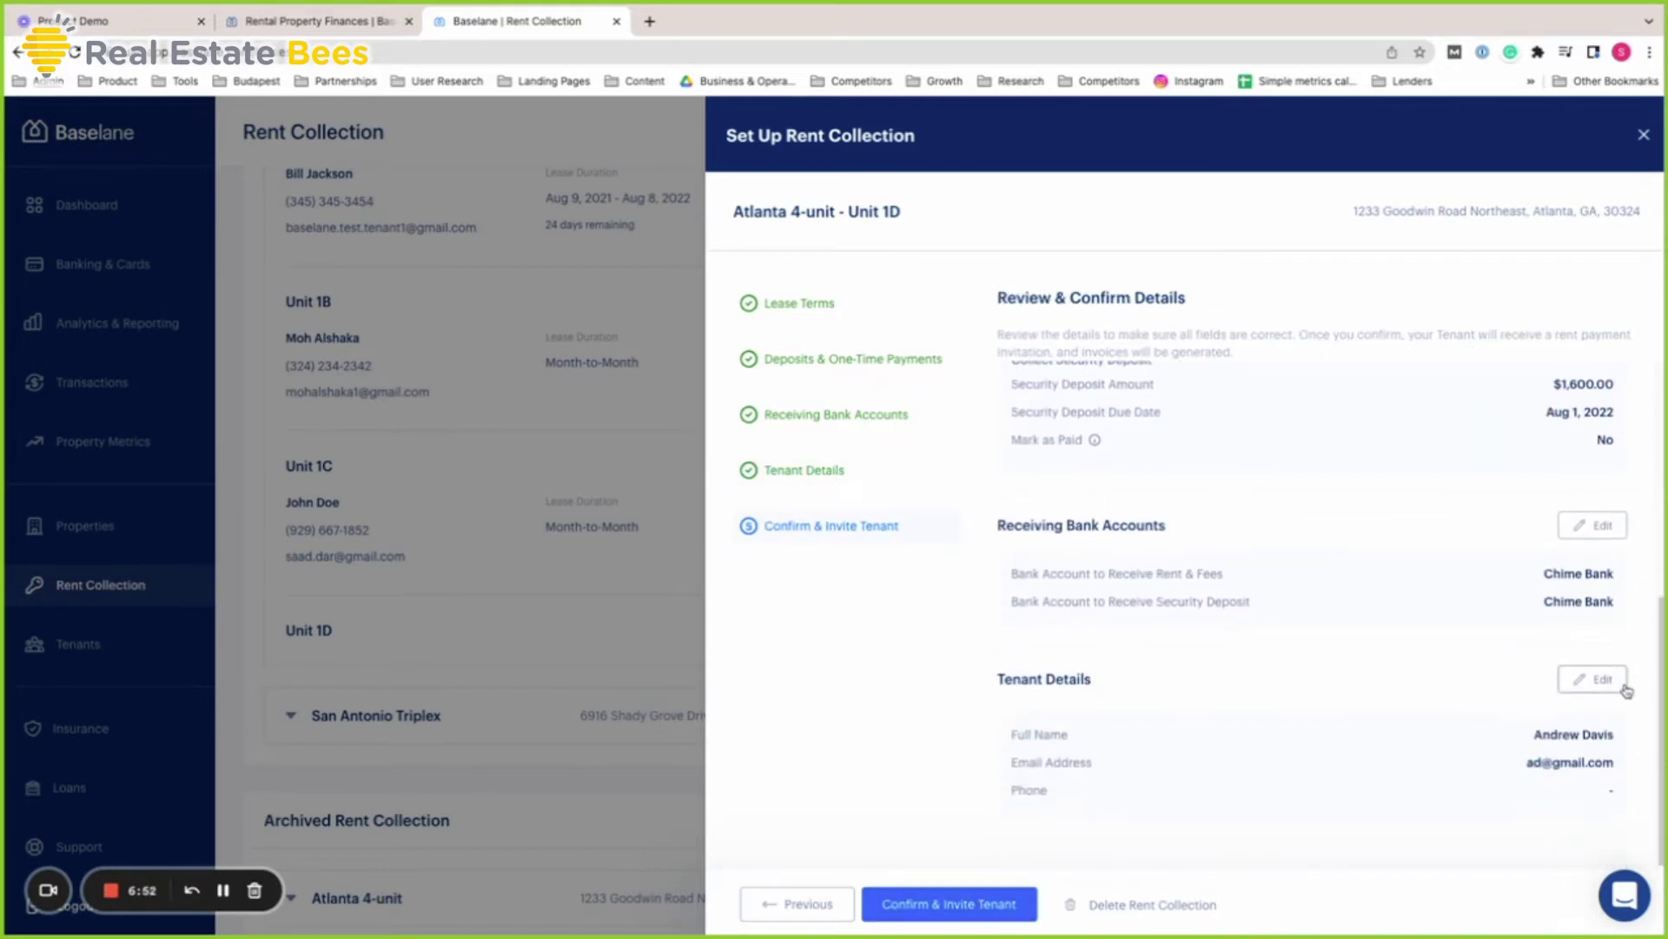
{"action": "scroll", "coordinate": [1623, 687], "scroll_direction": "up", "scroll_amount": 5}
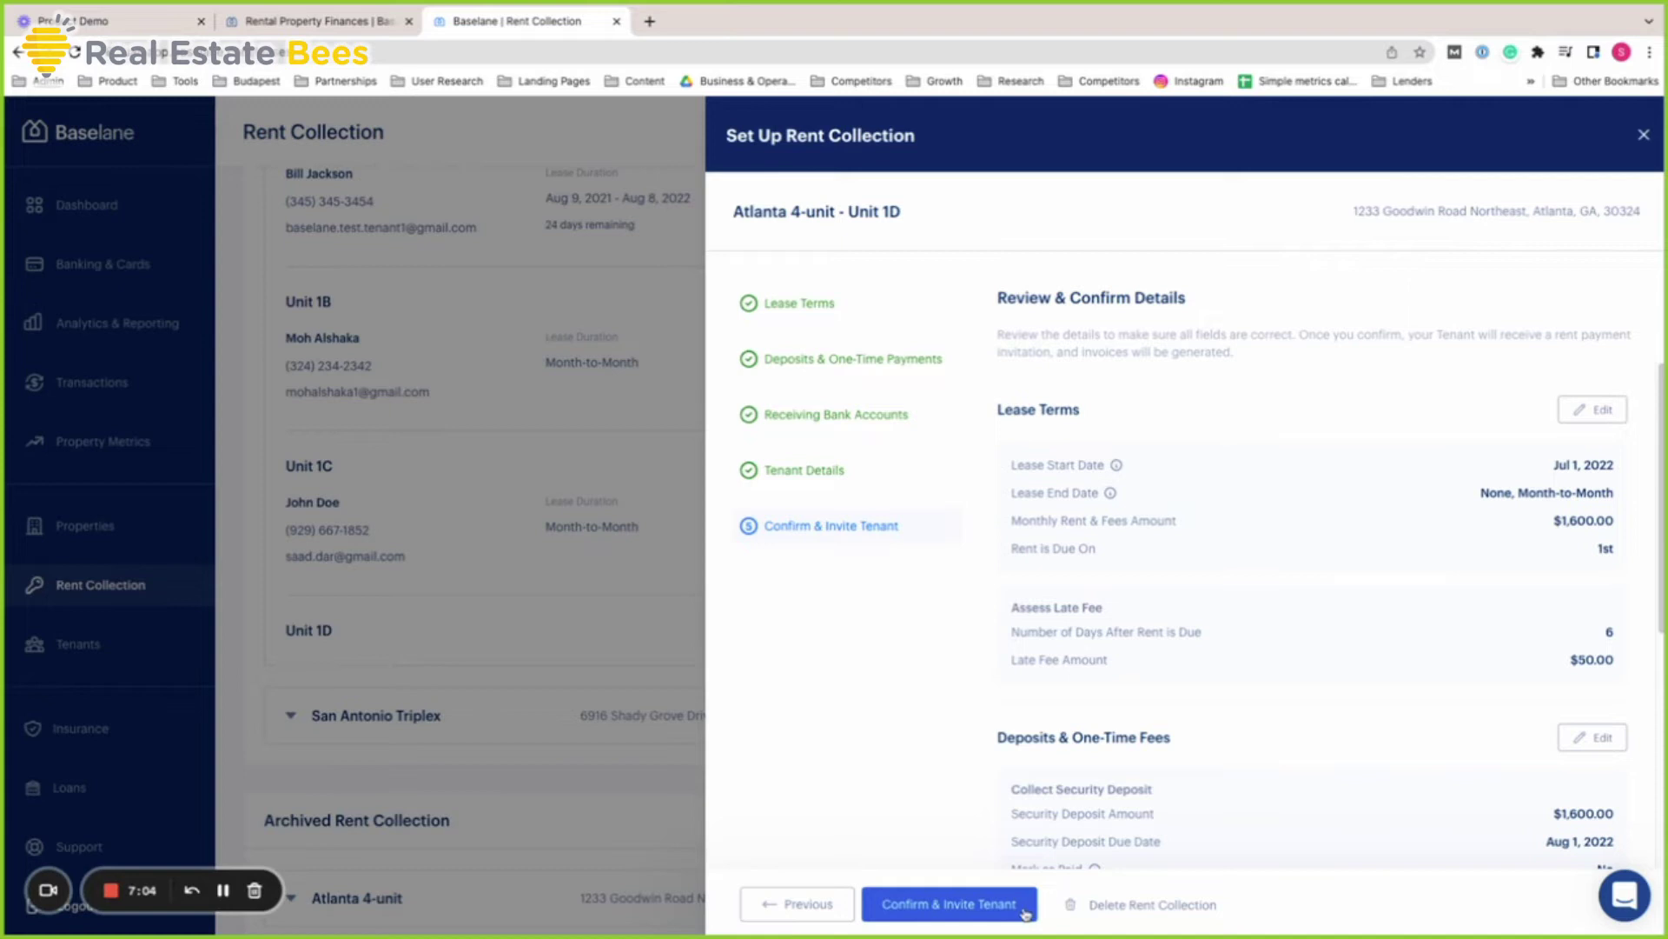
{"action": "scroll", "coordinate": [1460, 652], "scroll_direction": "down", "scroll_amount": 5}
{"action": "scroll", "coordinate": [1513, 672], "scroll_direction": "up", "scroll_amount": 5}
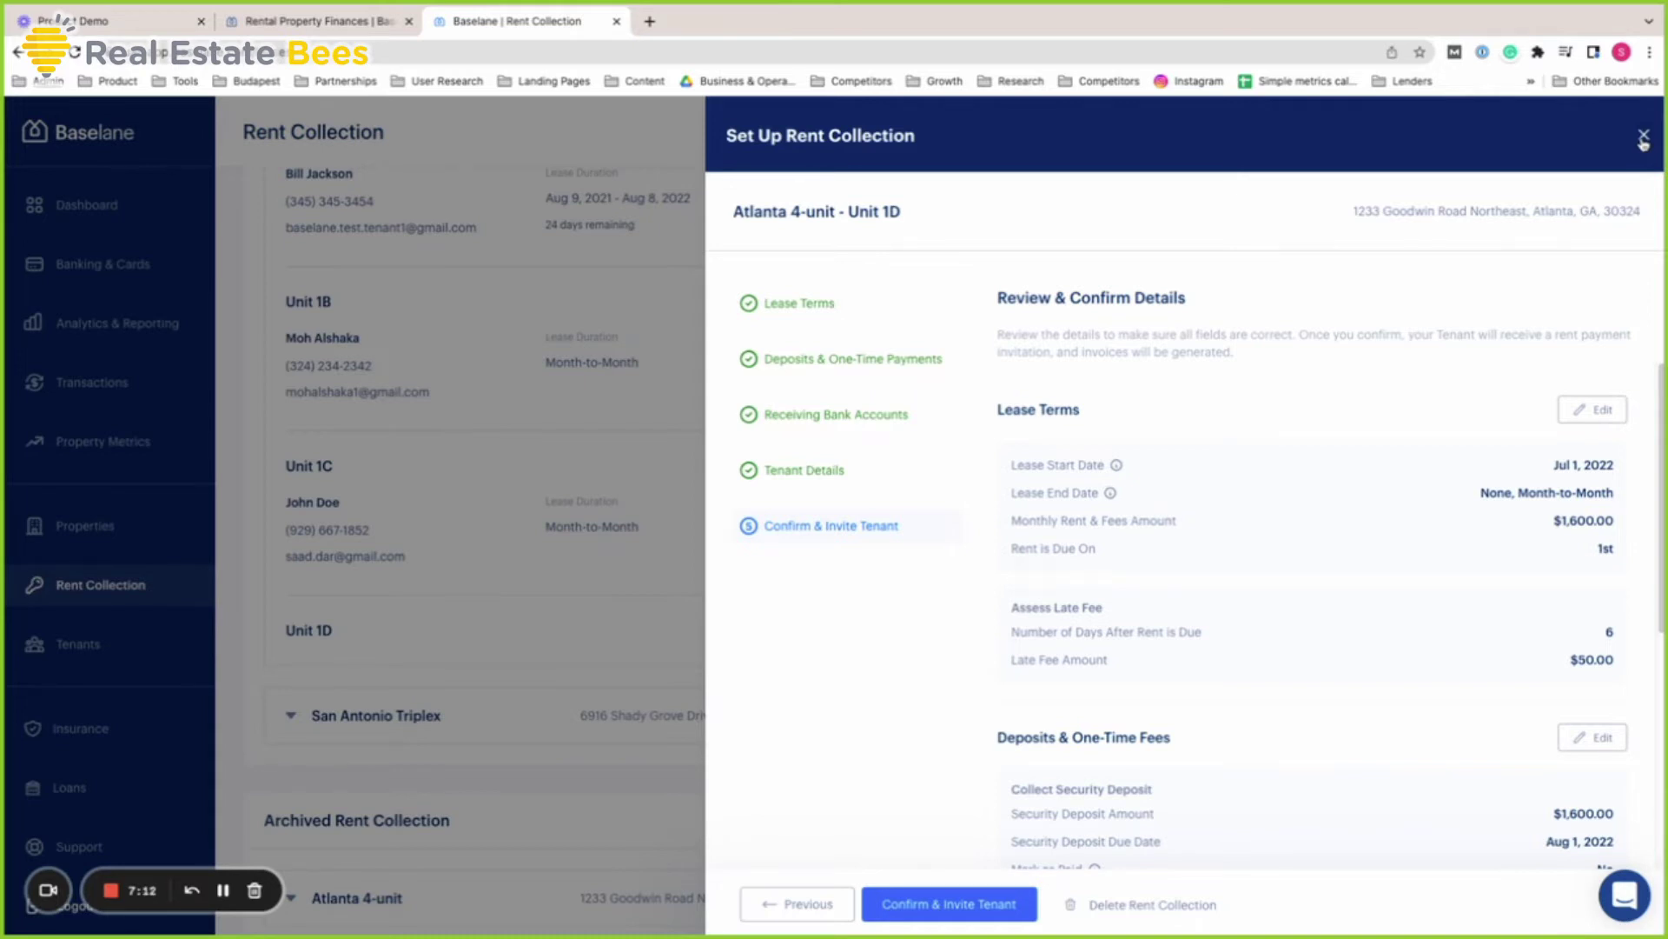
{"action": "left_click", "coordinate": [1643, 138]}
Scroll the Rent Collection overview to review the monthly Summary and the units
{"action": "scroll", "coordinate": [1520, 524], "scroll_direction": "up", "scroll_amount": 2}
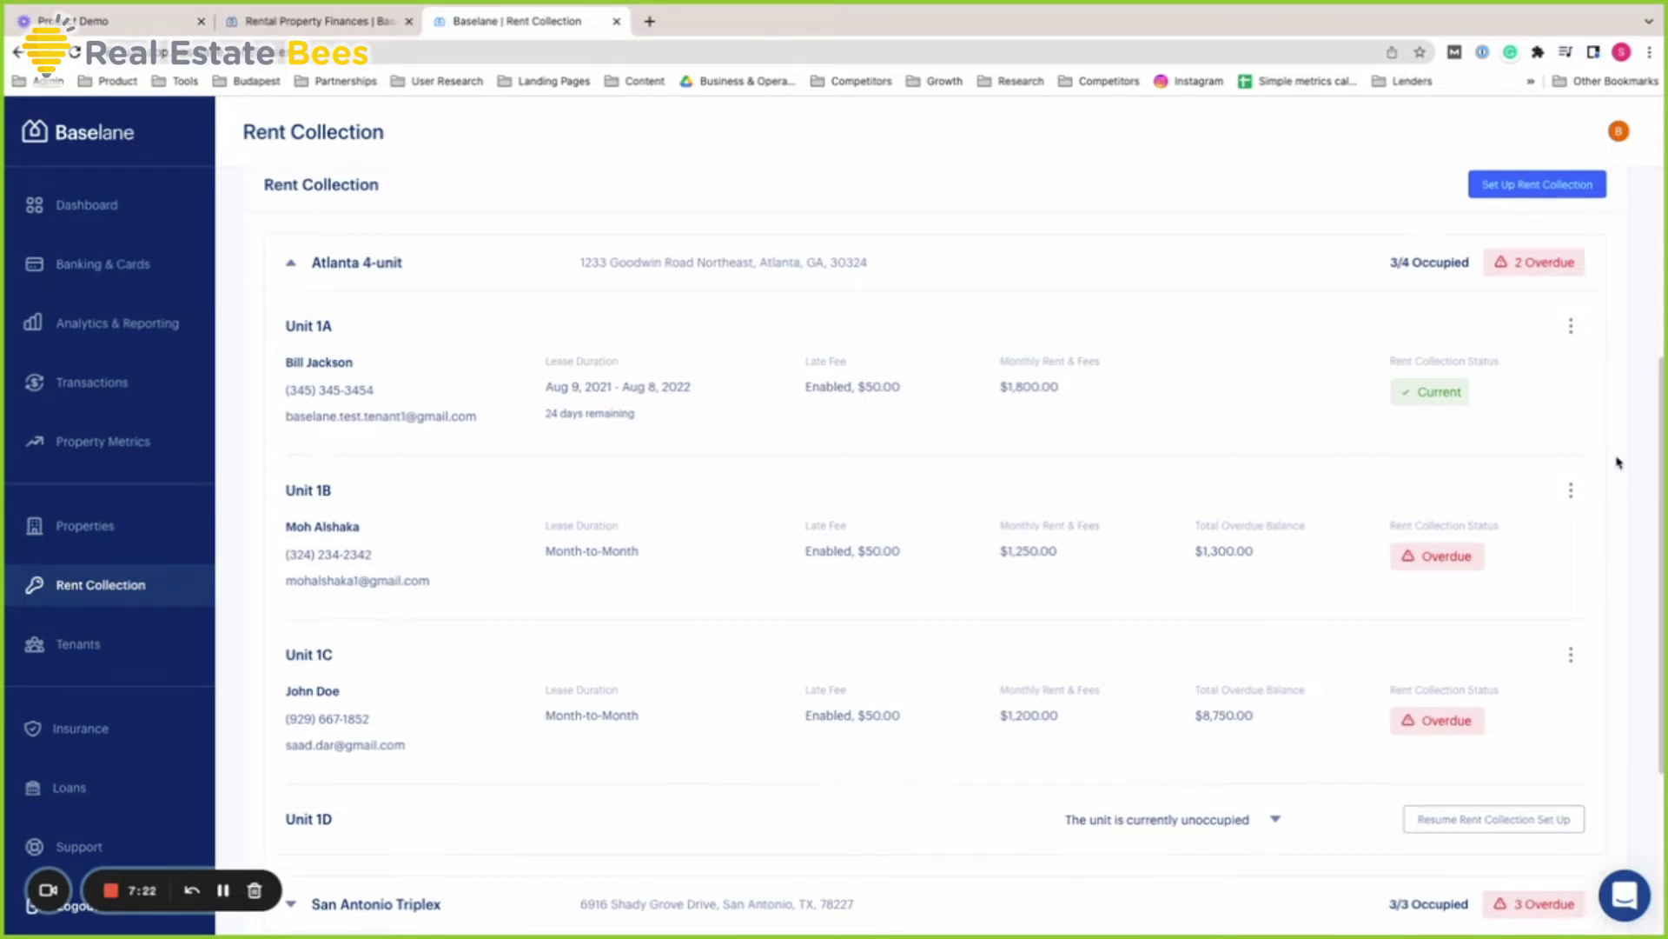
{"action": "scroll", "coordinate": [1618, 462], "scroll_direction": "up", "scroll_amount": 4}
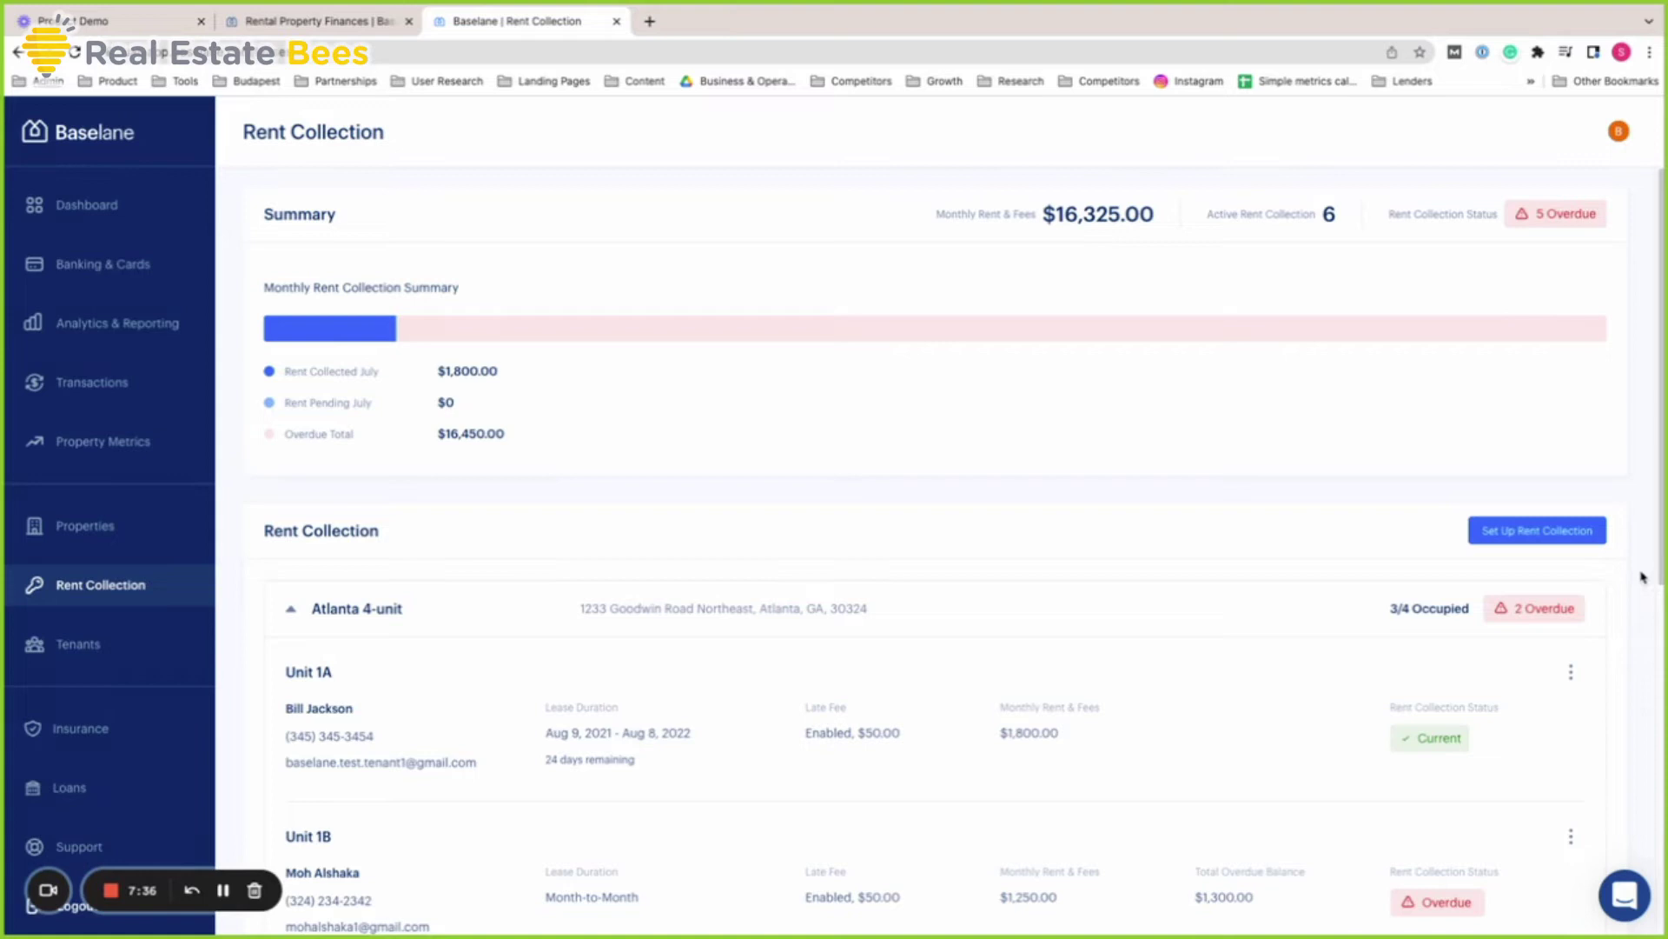
{"action": "scroll", "coordinate": [1642, 578], "scroll_direction": "down", "scroll_amount": 4}
{"action": "scroll", "coordinate": [1641, 578], "scroll_direction": "down", "scroll_amount": 1}
{"action": "scroll", "coordinate": [1641, 578], "scroll_direction": "up", "scroll_amount": 5}
Open Tenants and scroll through the nine invited tenants with their Active, Invite Sent or No Invite Sent statuses
{"action": "left_click", "coordinate": [168, 654]}
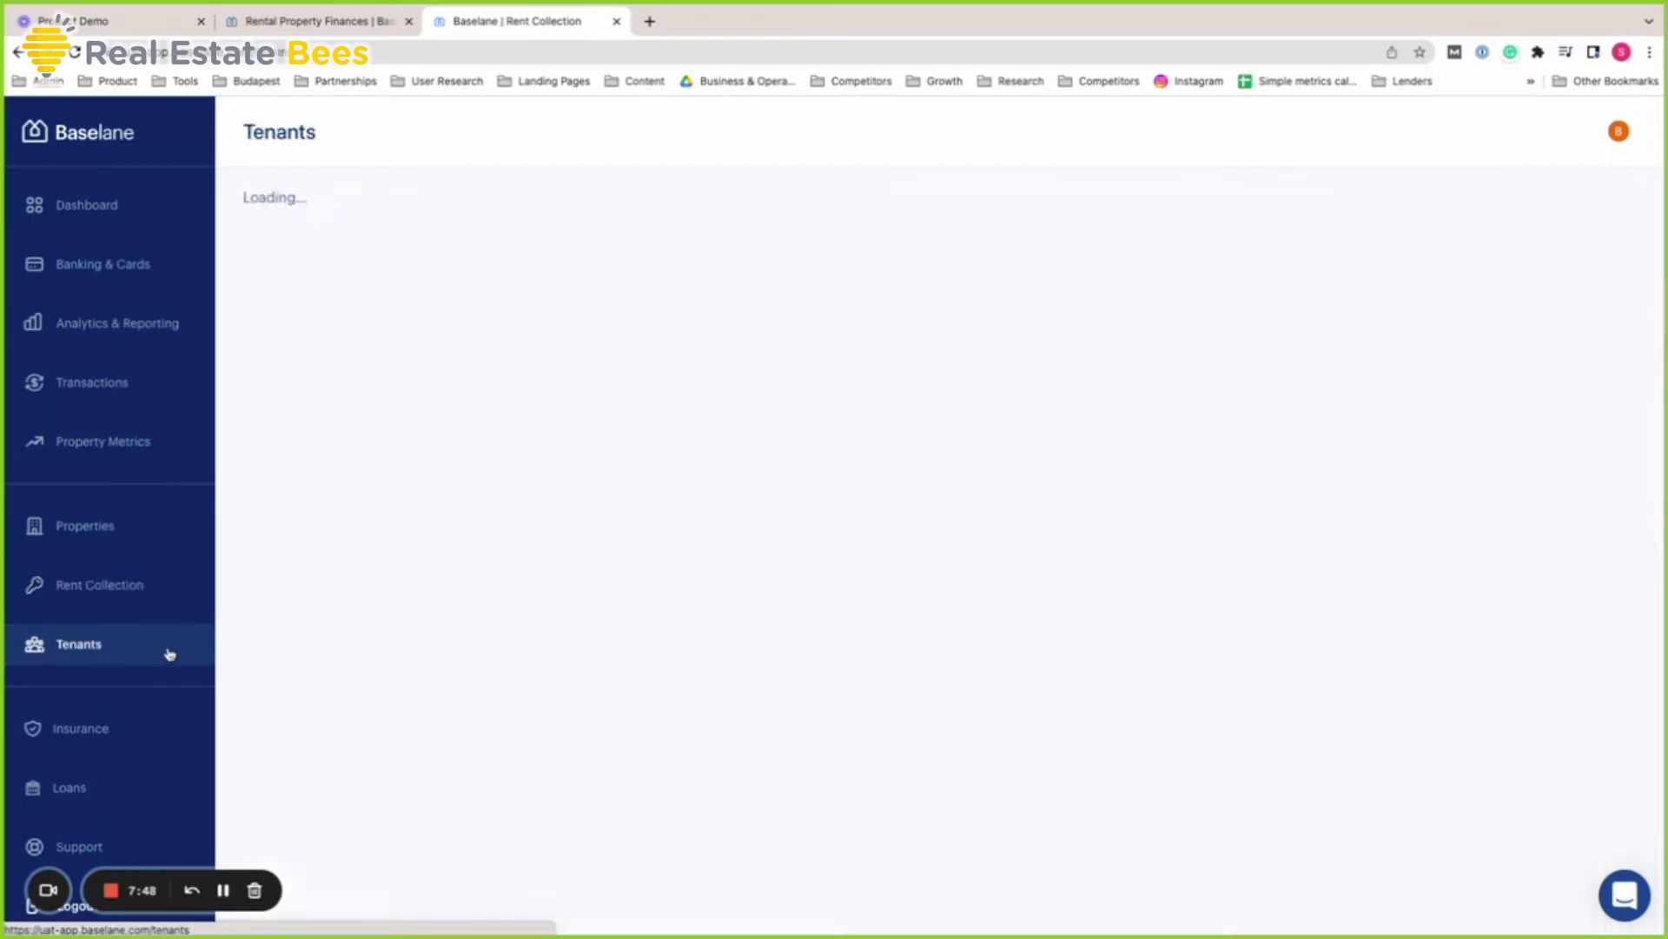
{"action": "scroll", "coordinate": [521, 596], "scroll_direction": "down", "scroll_amount": 1}
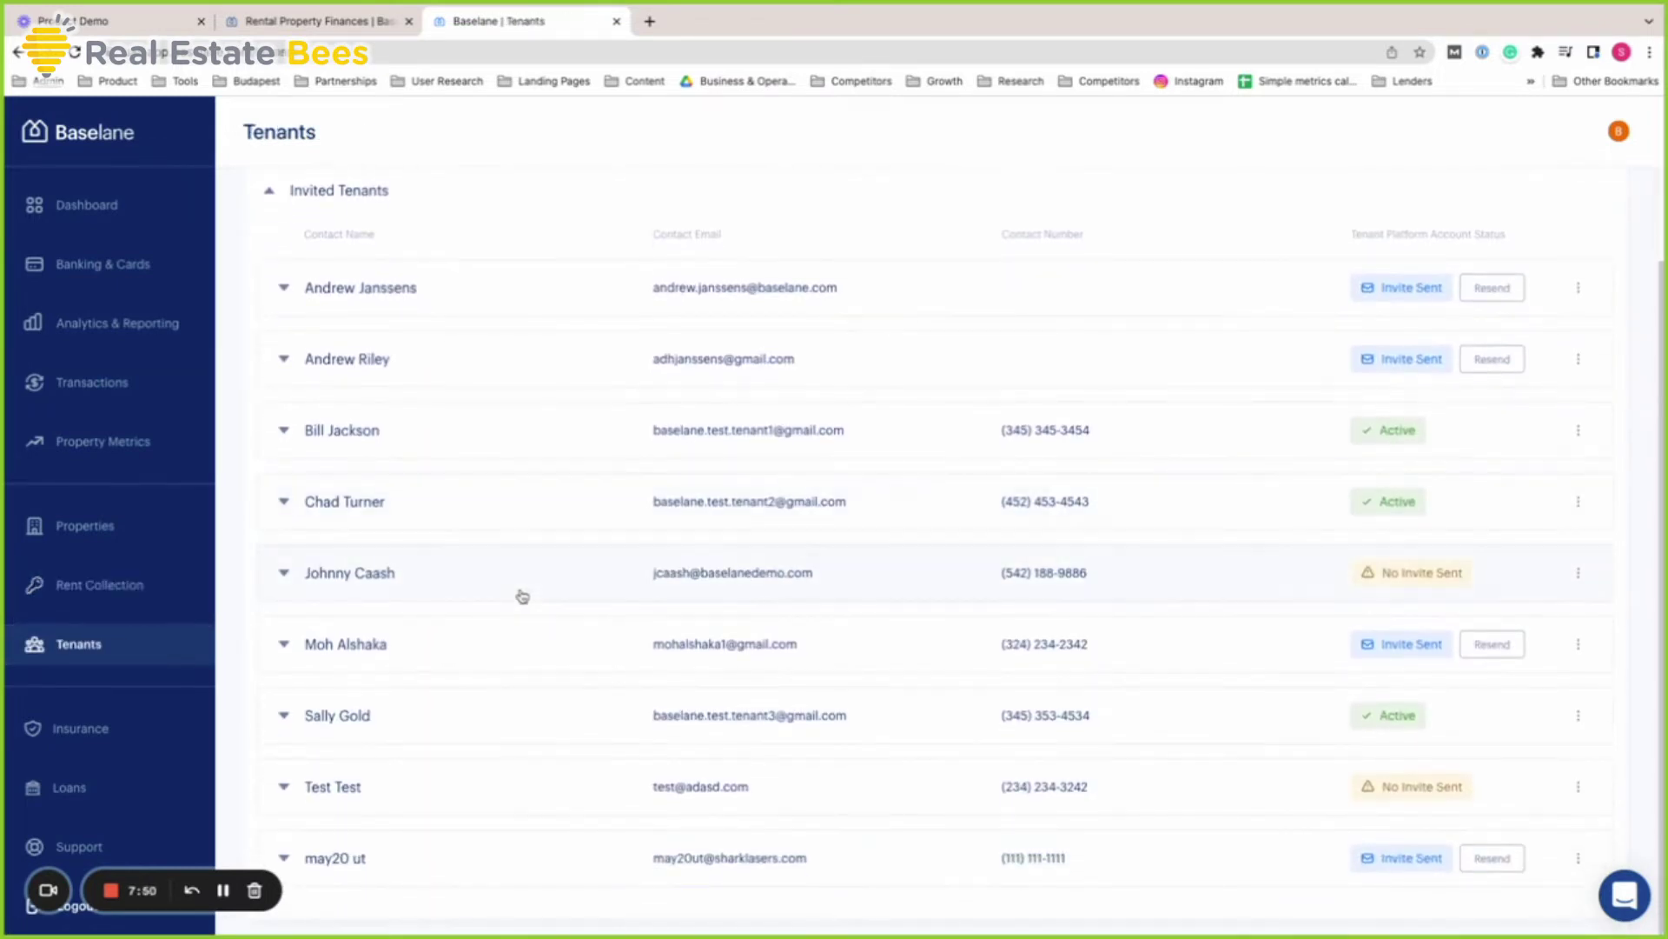
{"action": "scroll", "coordinate": [509, 710], "scroll_direction": "up", "scroll_amount": 1}
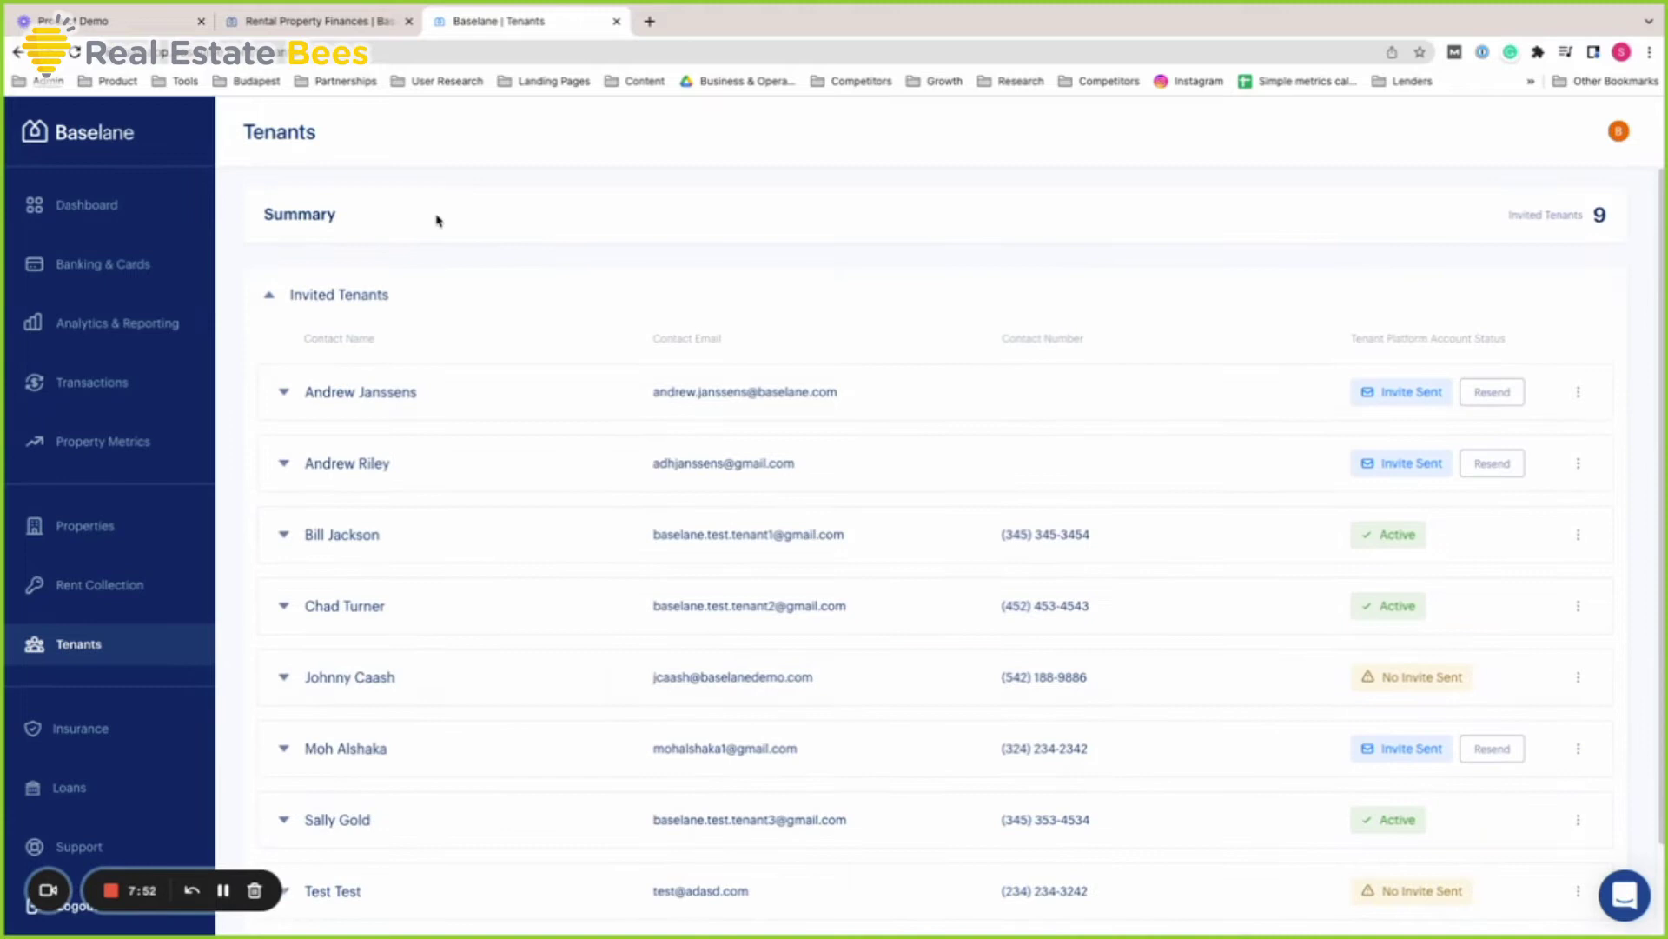
{"action": "scroll", "coordinate": [477, 608], "scroll_direction": "down", "scroll_amount": 1}
{"action": "scroll", "coordinate": [452, 548], "scroll_direction": "up", "scroll_amount": 1}
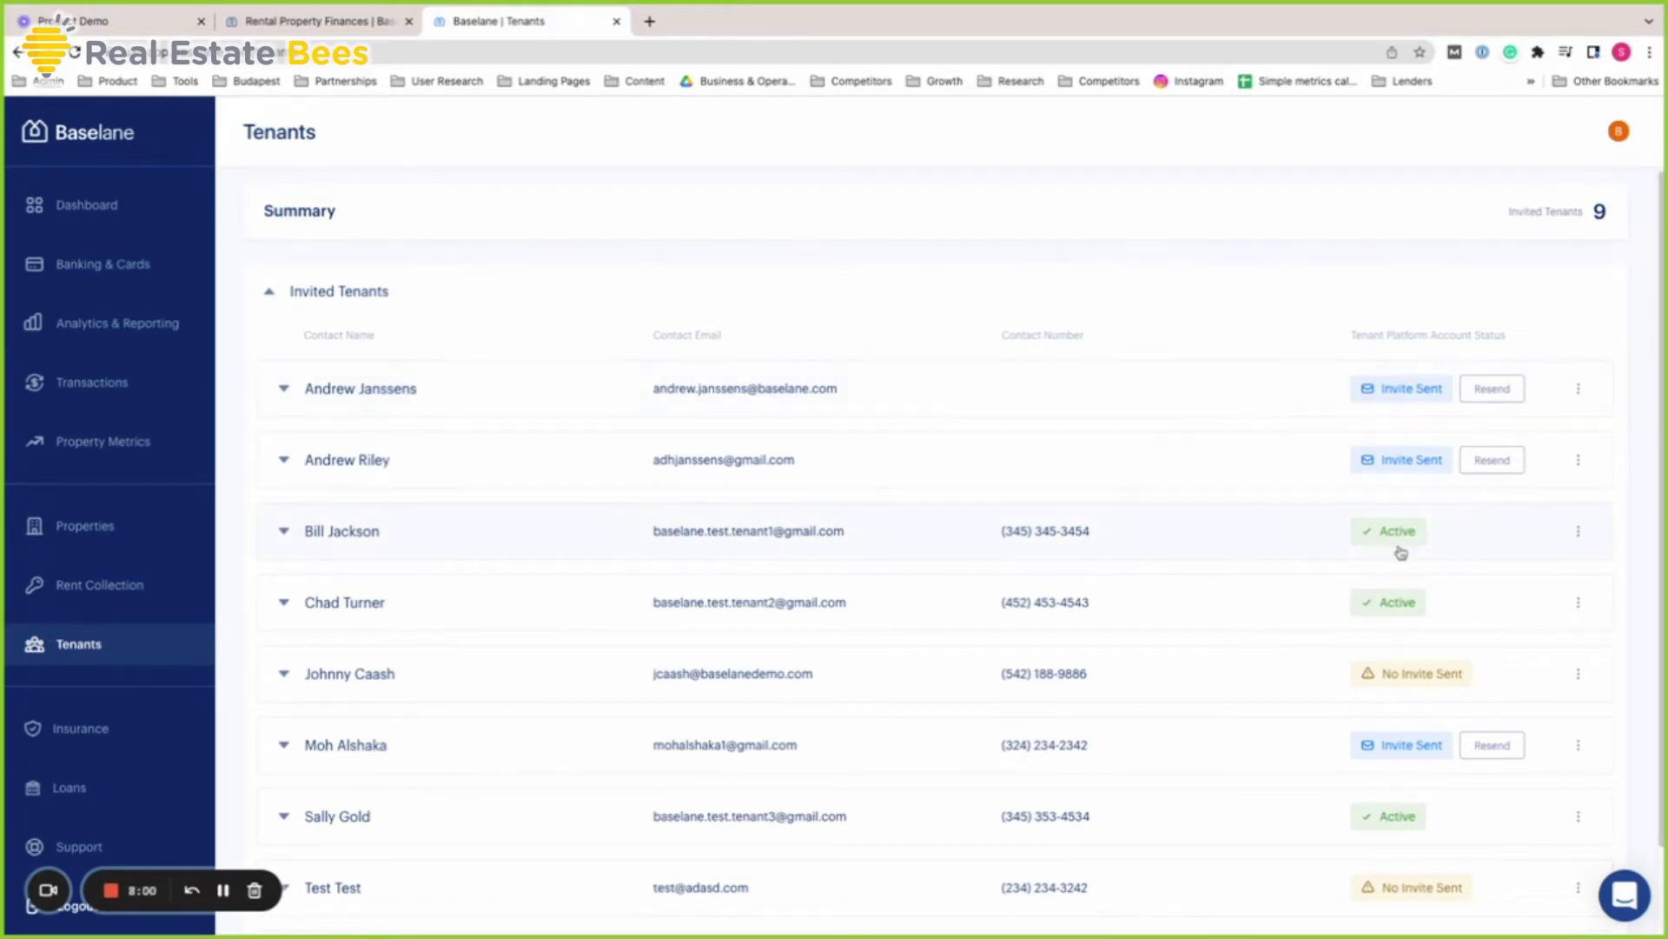
{"action": "scroll", "coordinate": [1426, 702], "scroll_direction": "down", "scroll_amount": 1}
{"action": "scroll", "coordinate": [1352, 588], "scroll_direction": "up", "scroll_amount": 1}
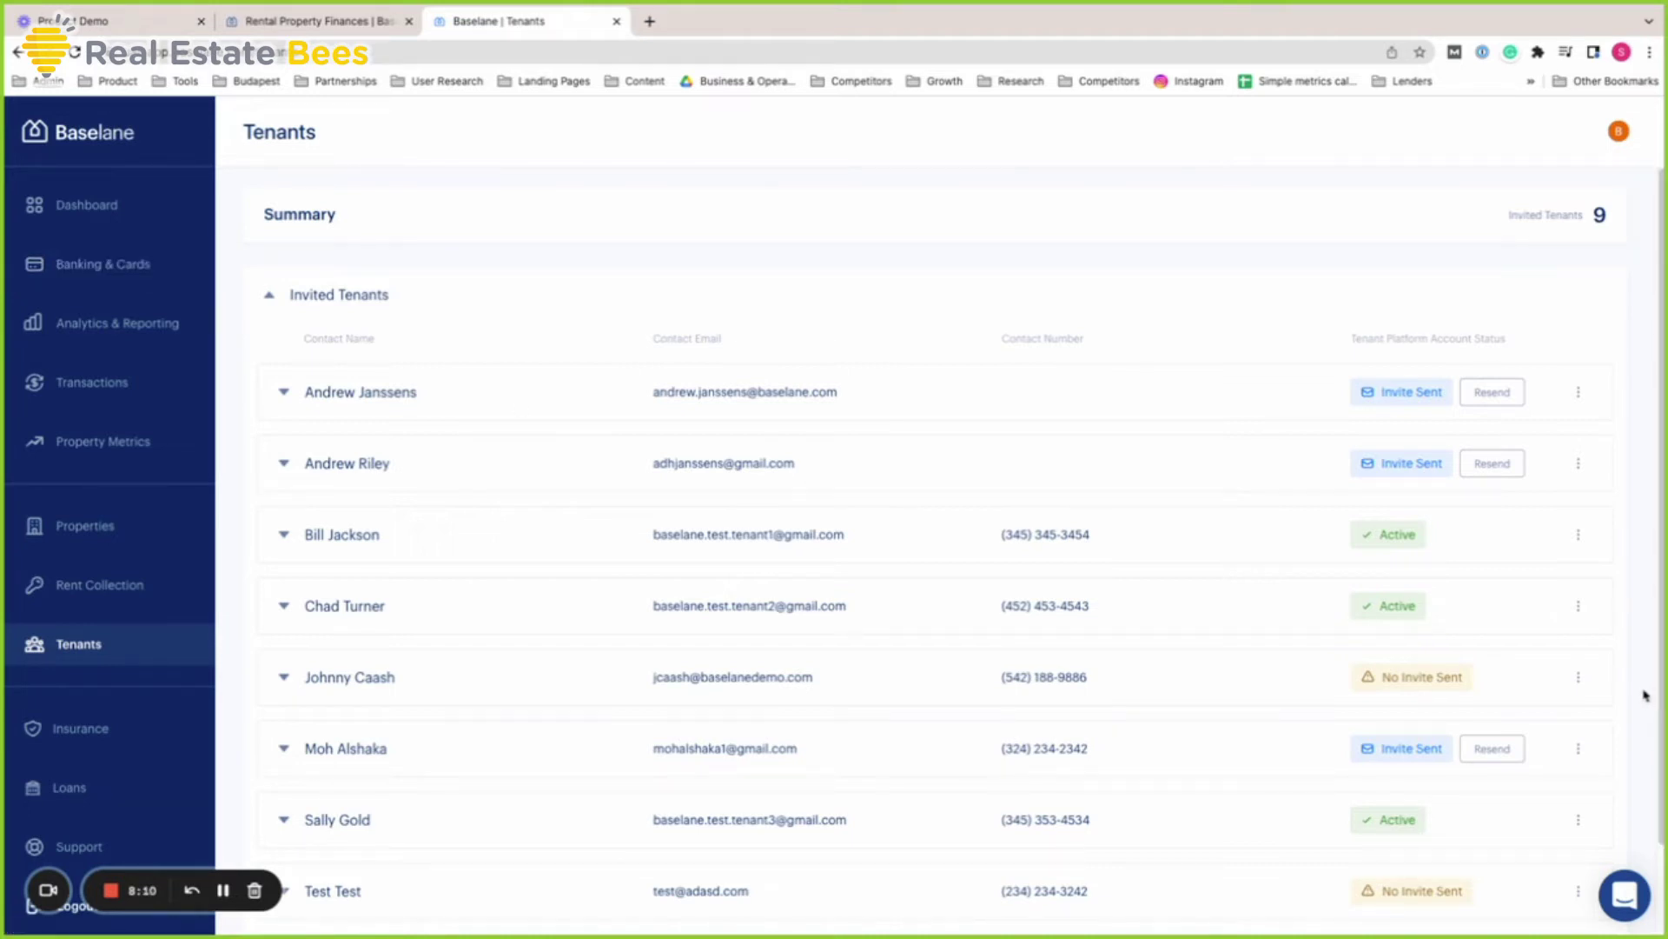
{"action": "scroll", "coordinate": [615, 736], "scroll_direction": "down", "scroll_amount": 2}
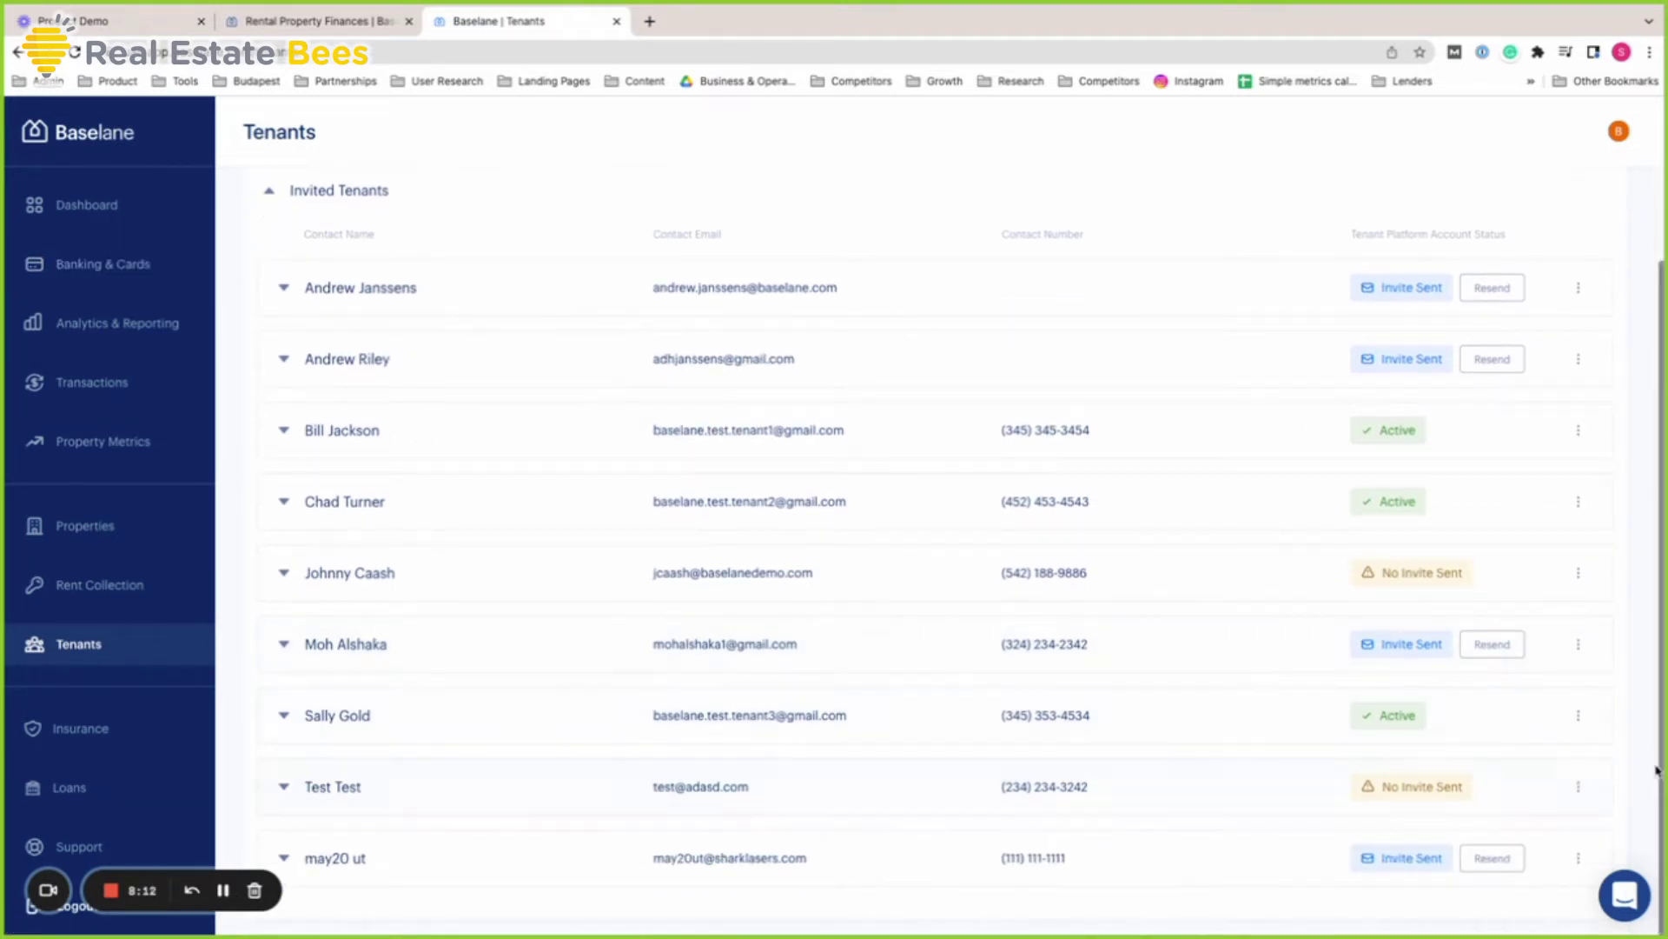
{"action": "scroll", "coordinate": [1641, 756], "scroll_direction": "up", "scroll_amount": 2}
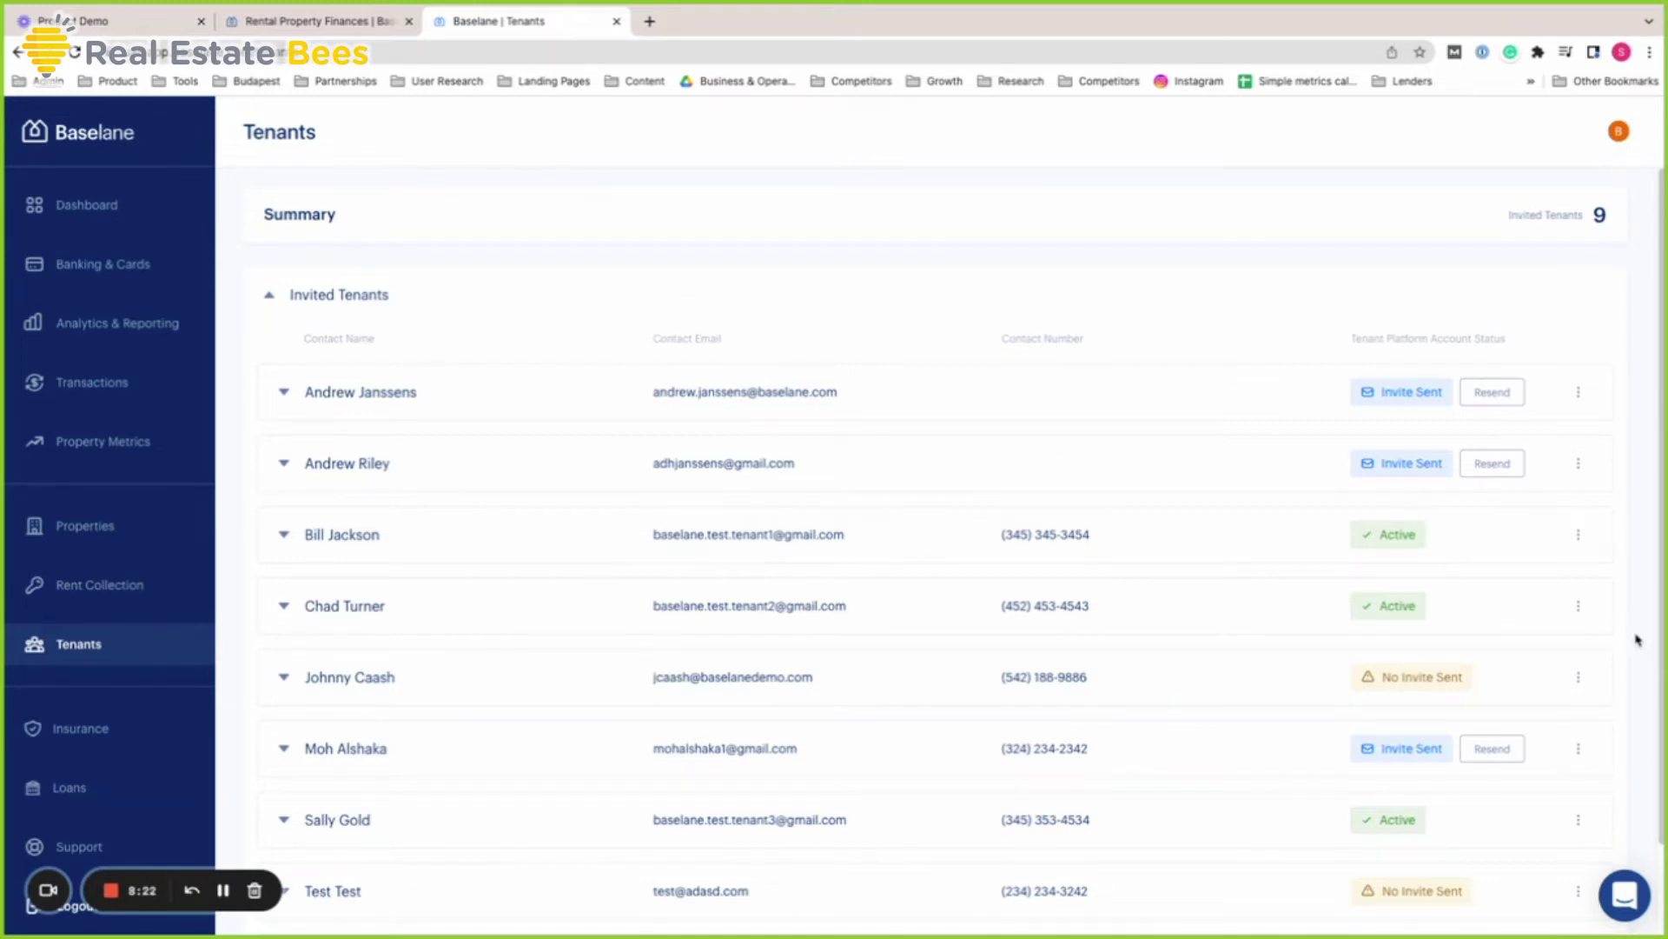
{"action": "scroll", "coordinate": [1638, 641], "scroll_direction": "down", "scroll_amount": 2}
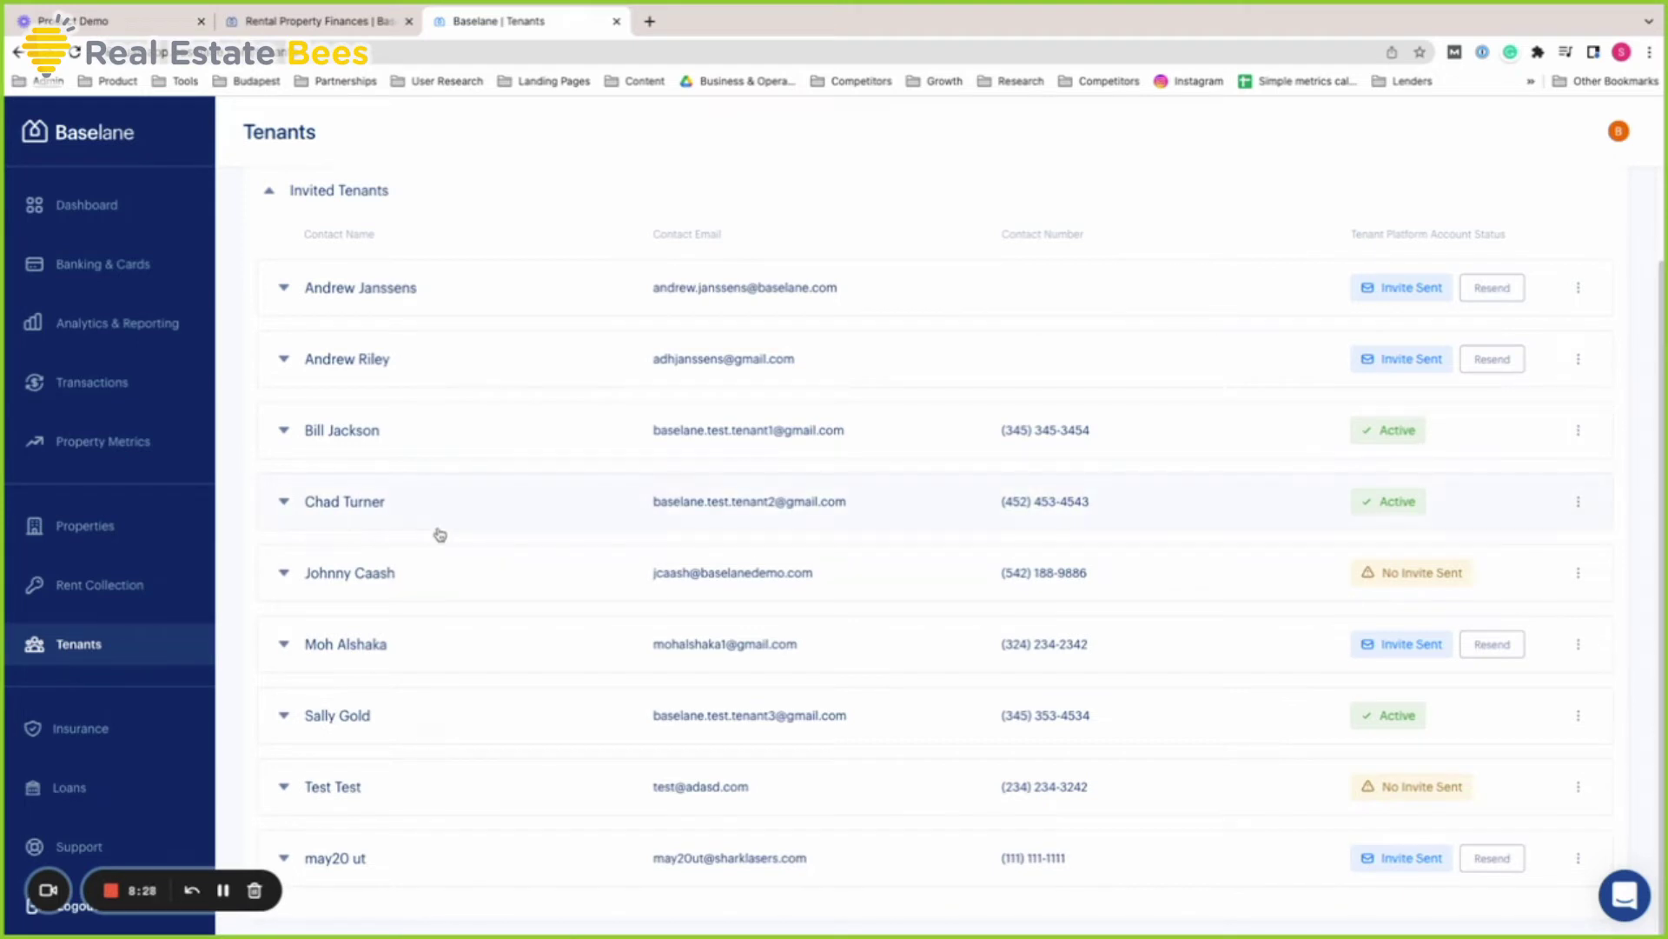
Open Banking & Cards to see the $995.78 total balance across 3 Baselane and 6 external accounts
{"action": "left_click", "coordinate": [174, 277]}
{"action": "scroll", "coordinate": [1601, 509], "scroll_direction": "up", "scroll_amount": 1}
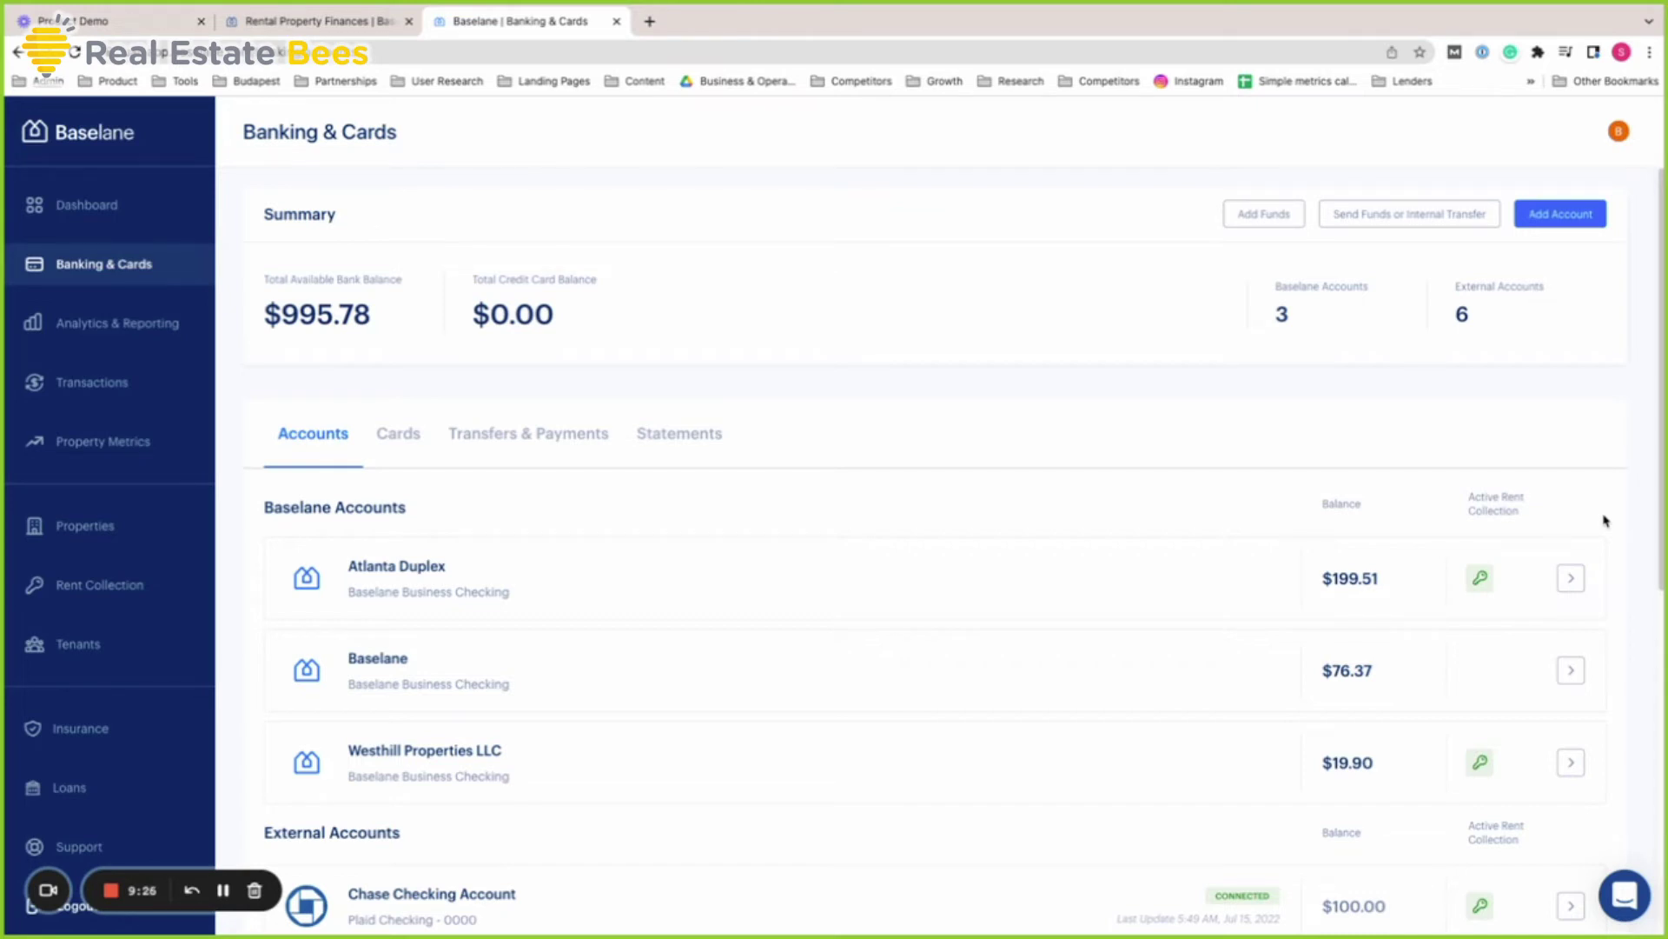
{"action": "scroll", "coordinate": [1605, 522], "scroll_direction": "down", "scroll_amount": 1}
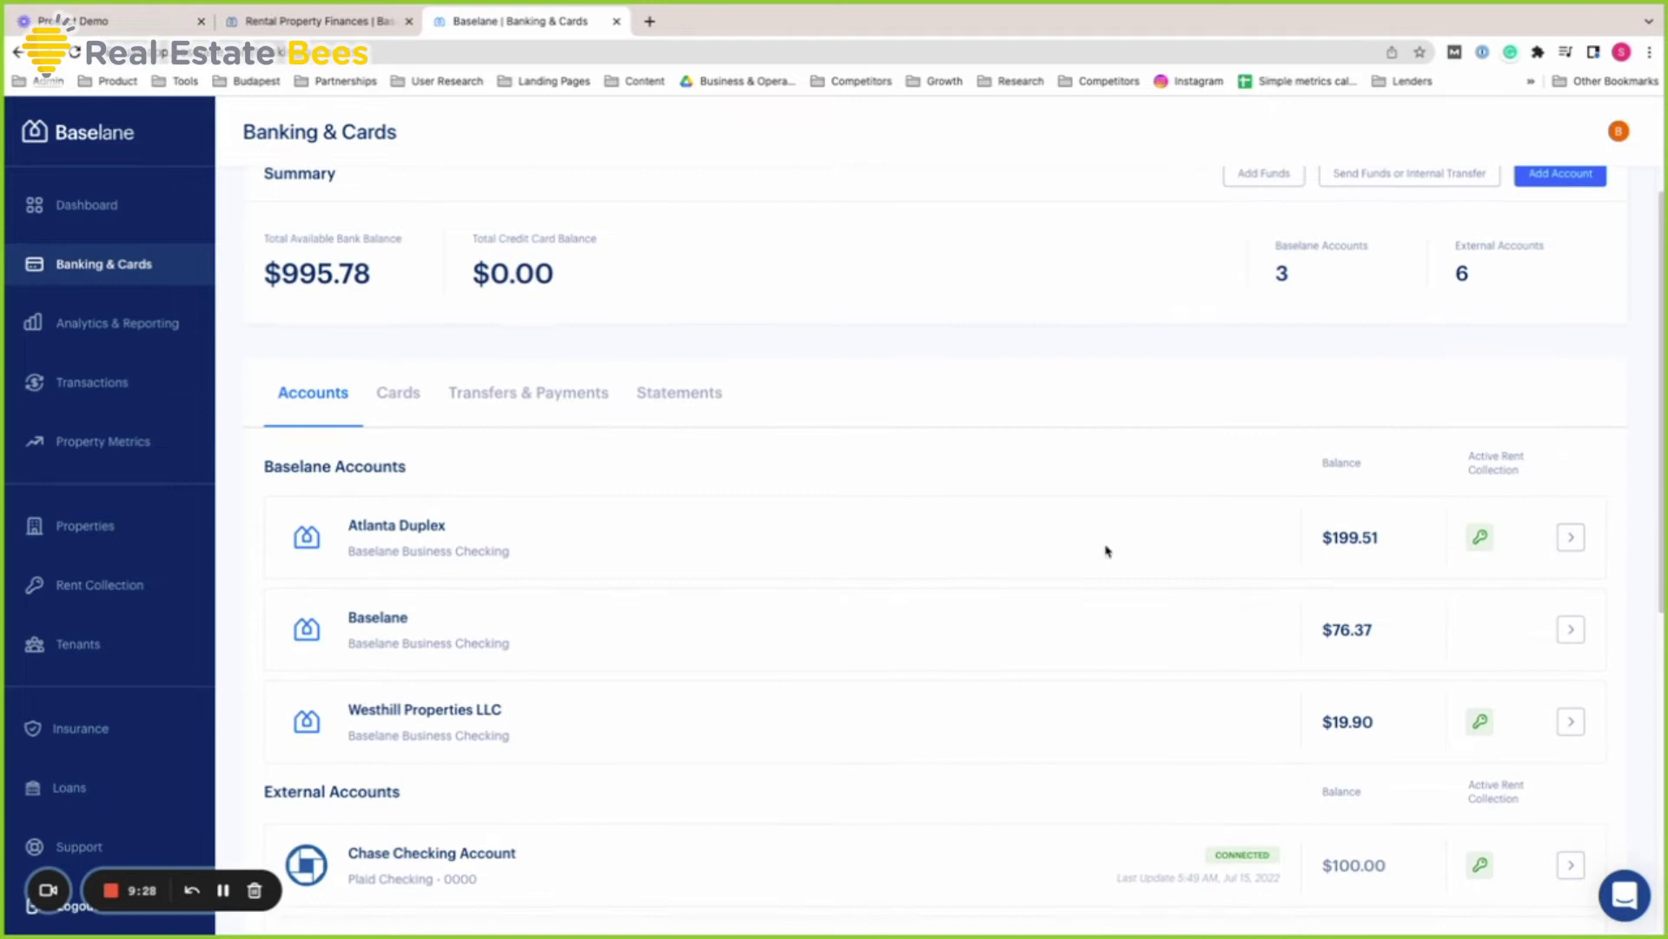
{"action": "left_click", "coordinate": [1570, 538]}
{"action": "scroll", "coordinate": [597, 554], "scroll_direction": "up", "scroll_amount": 1}
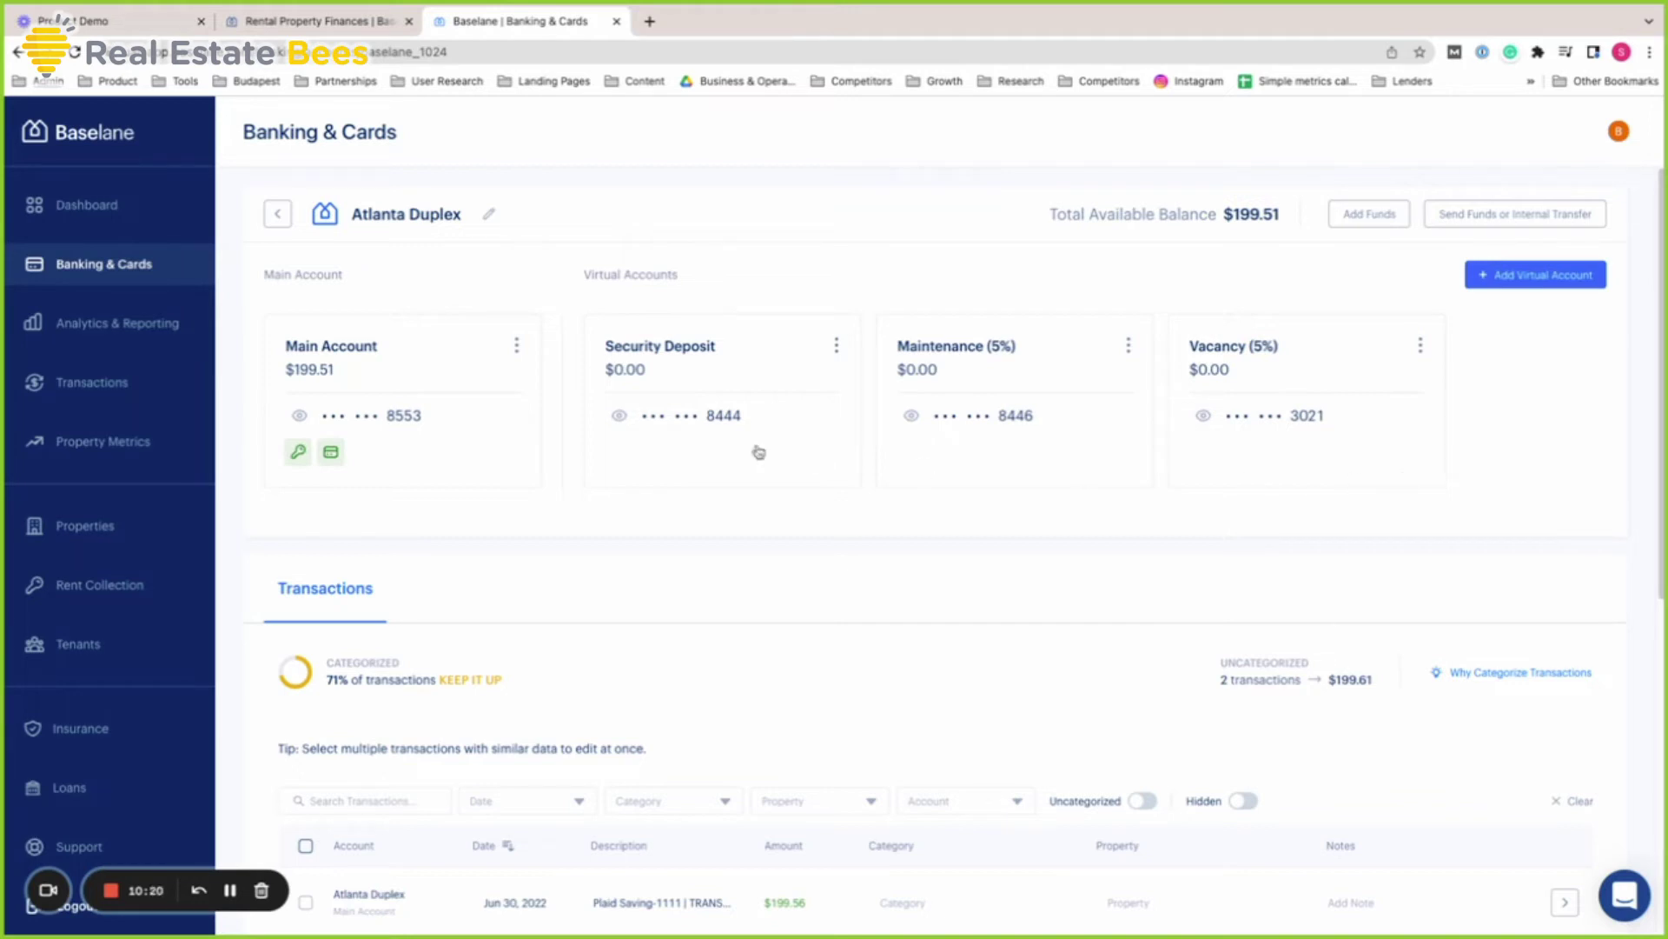
{"action": "left_click", "coordinate": [277, 216]}
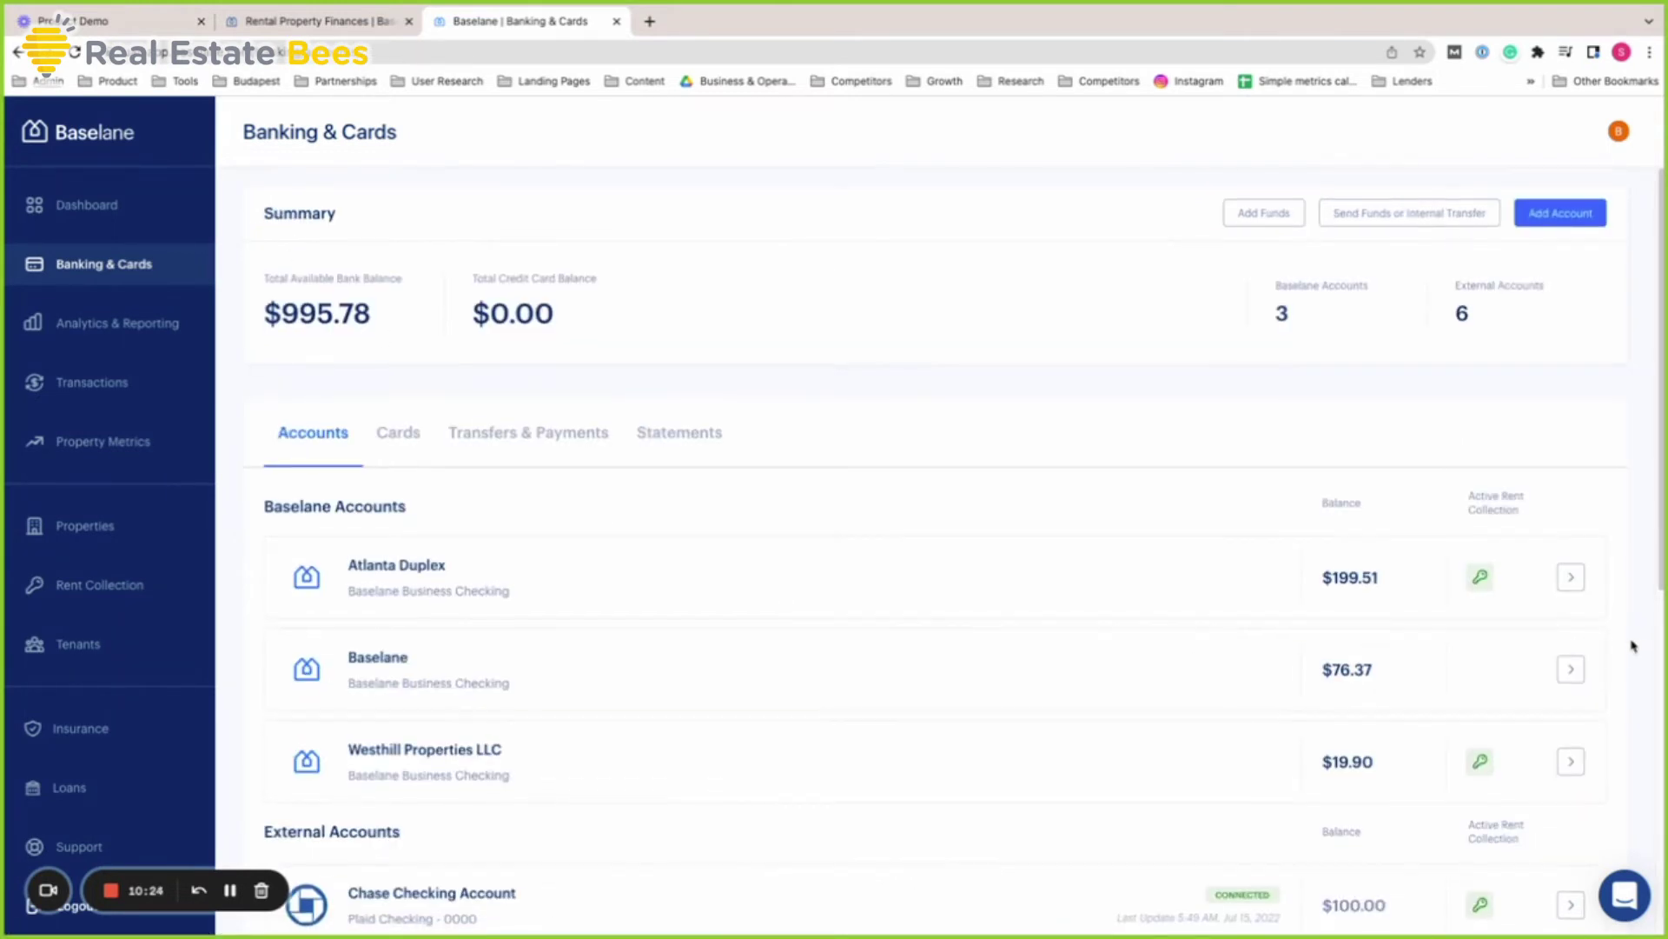
Open the Atlanta Duplex account with its $199.51 main account and Security Deposit, Maintenance, Vacancy virtual accounts
{"action": "scroll", "coordinate": [1633, 645], "scroll_direction": "down", "scroll_amount": 2}
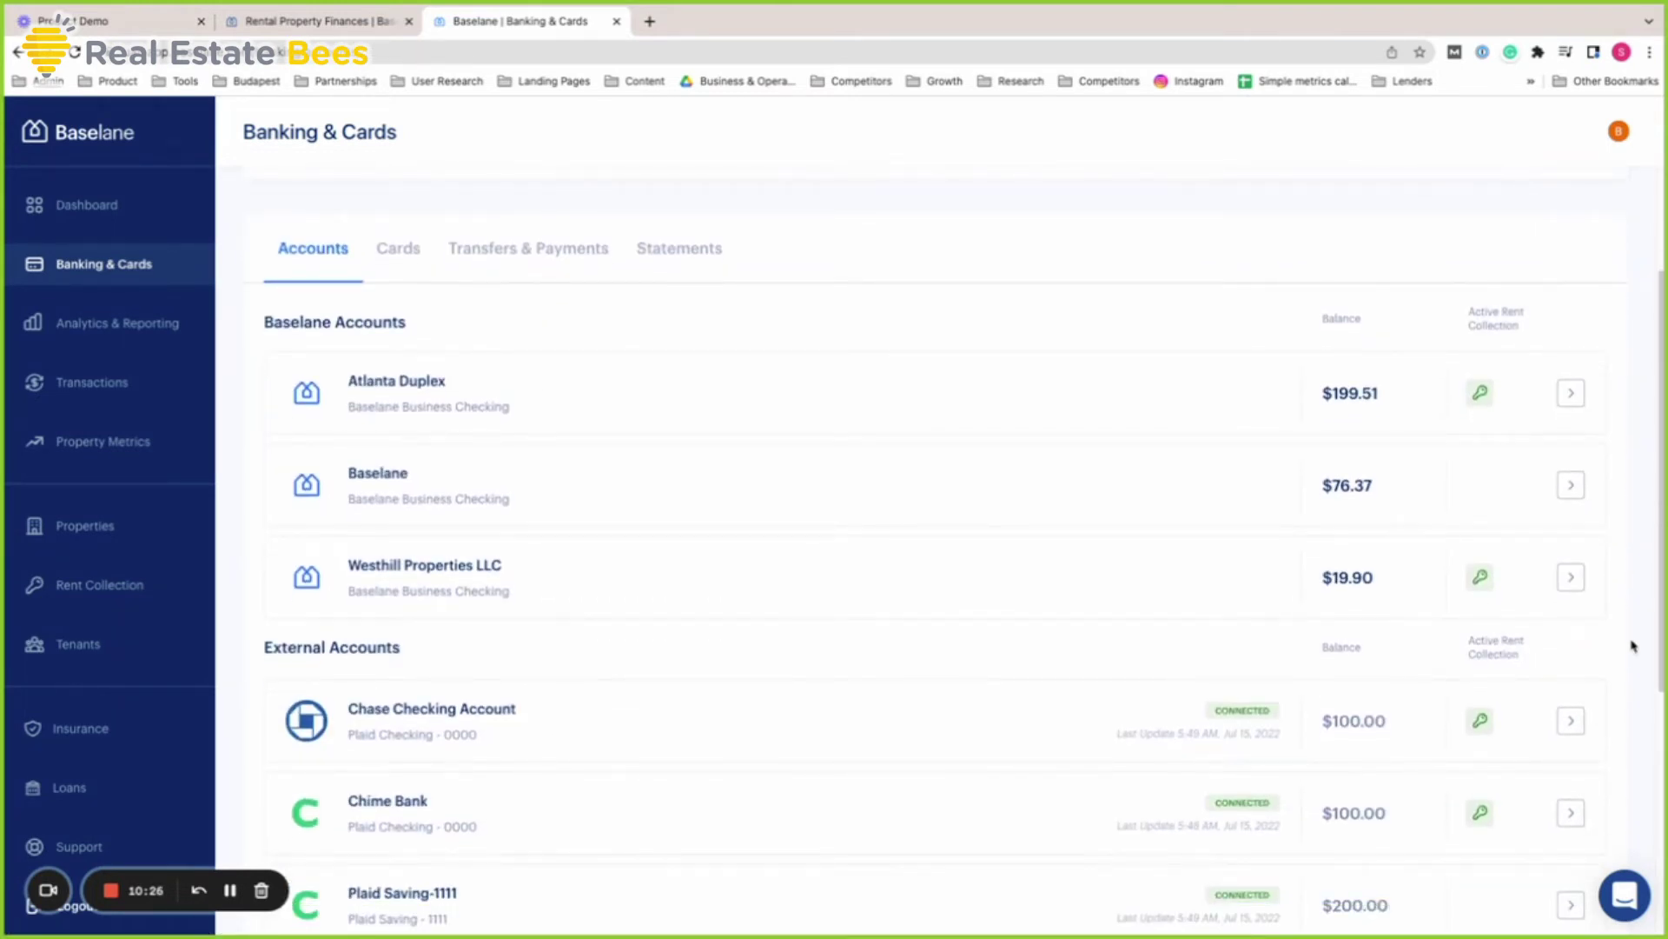
{"action": "scroll", "coordinate": [1632, 646], "scroll_direction": "up", "scroll_amount": 1}
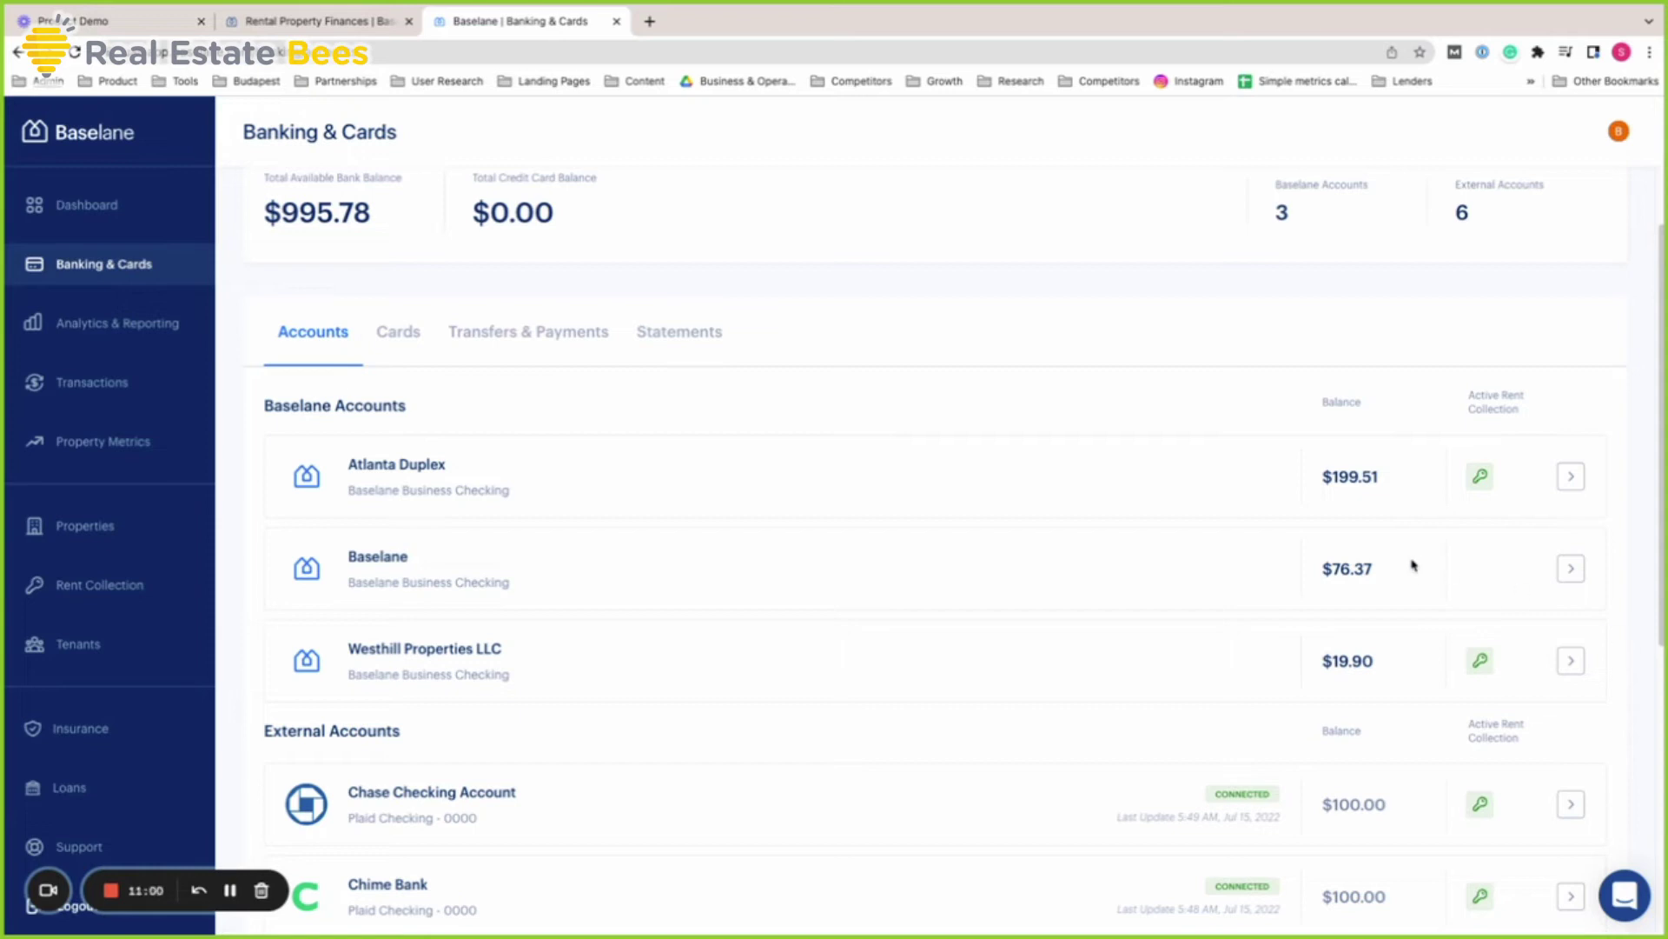
{"action": "left_click", "coordinate": [1579, 492]}
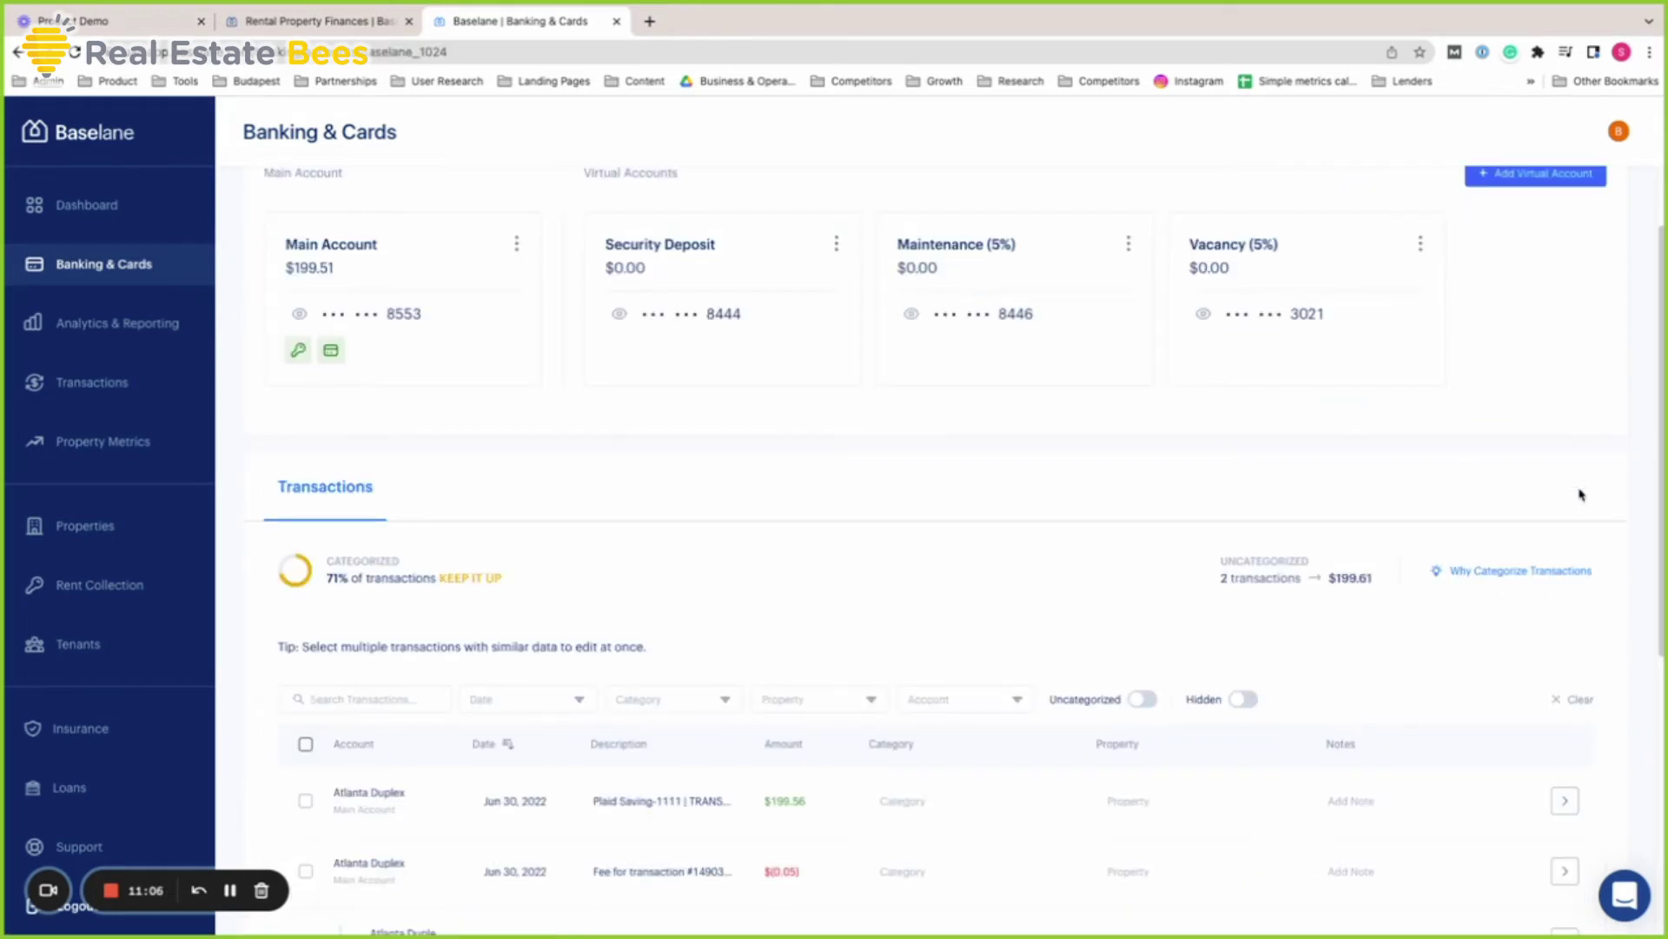
{"action": "scroll", "coordinate": [542, 443], "scroll_direction": "up", "scroll_amount": 2}
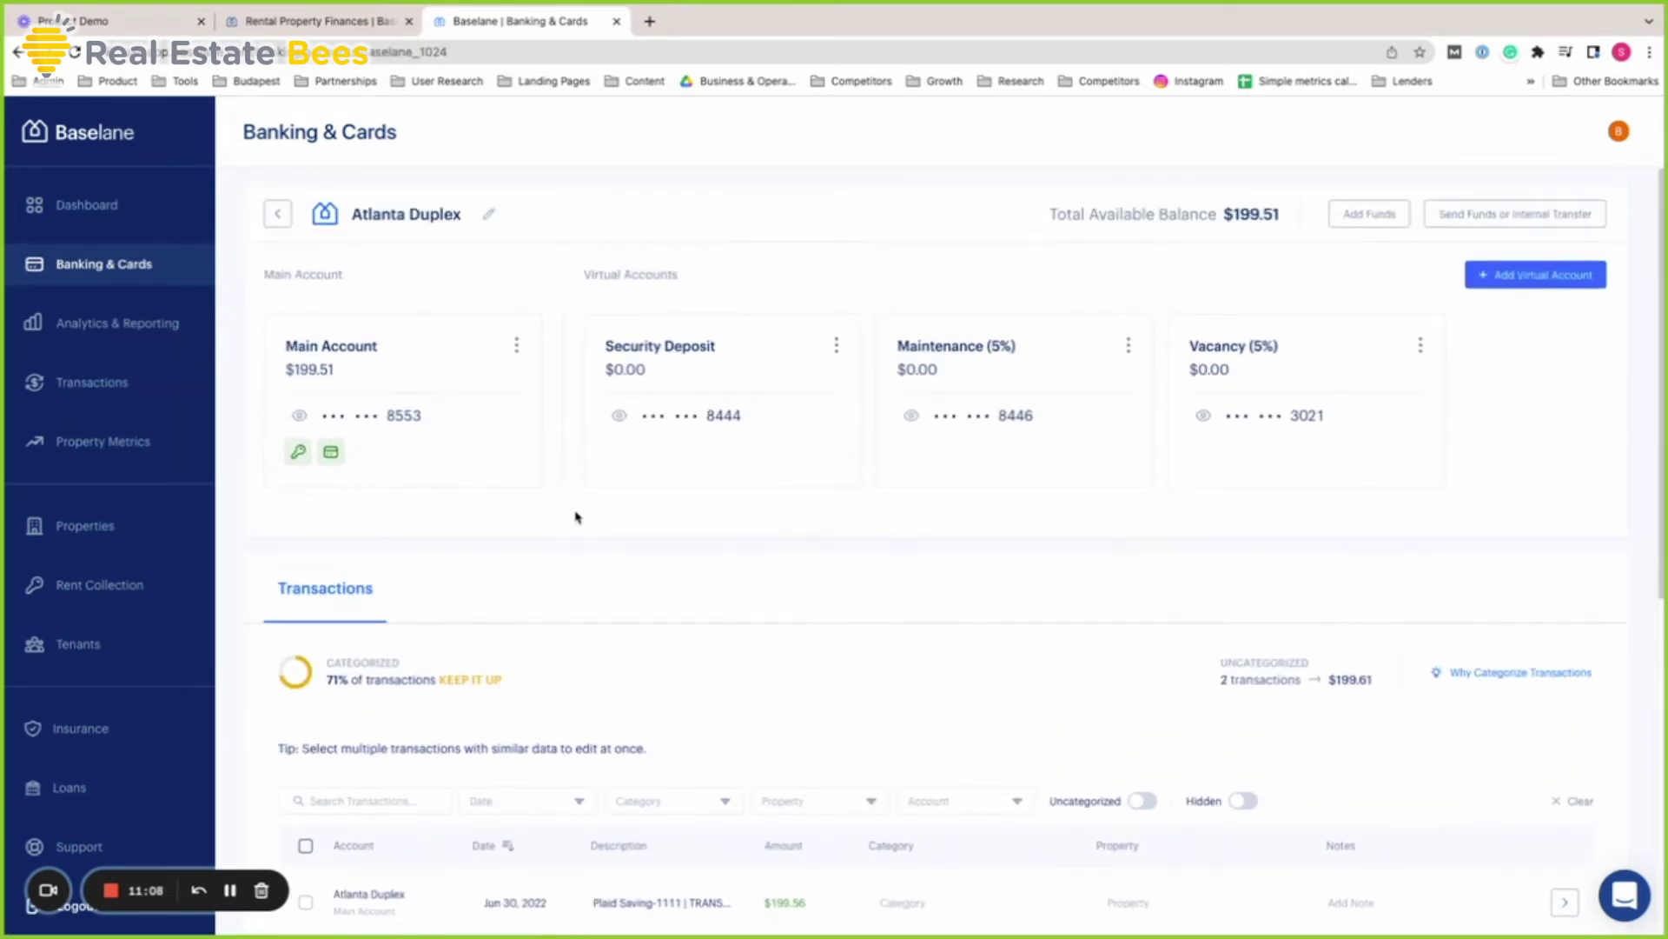
On the Baselane features webpage, highlight the Unlimited cash back feature line
{"action": "key", "text": "ctrl+shift+Tab"}
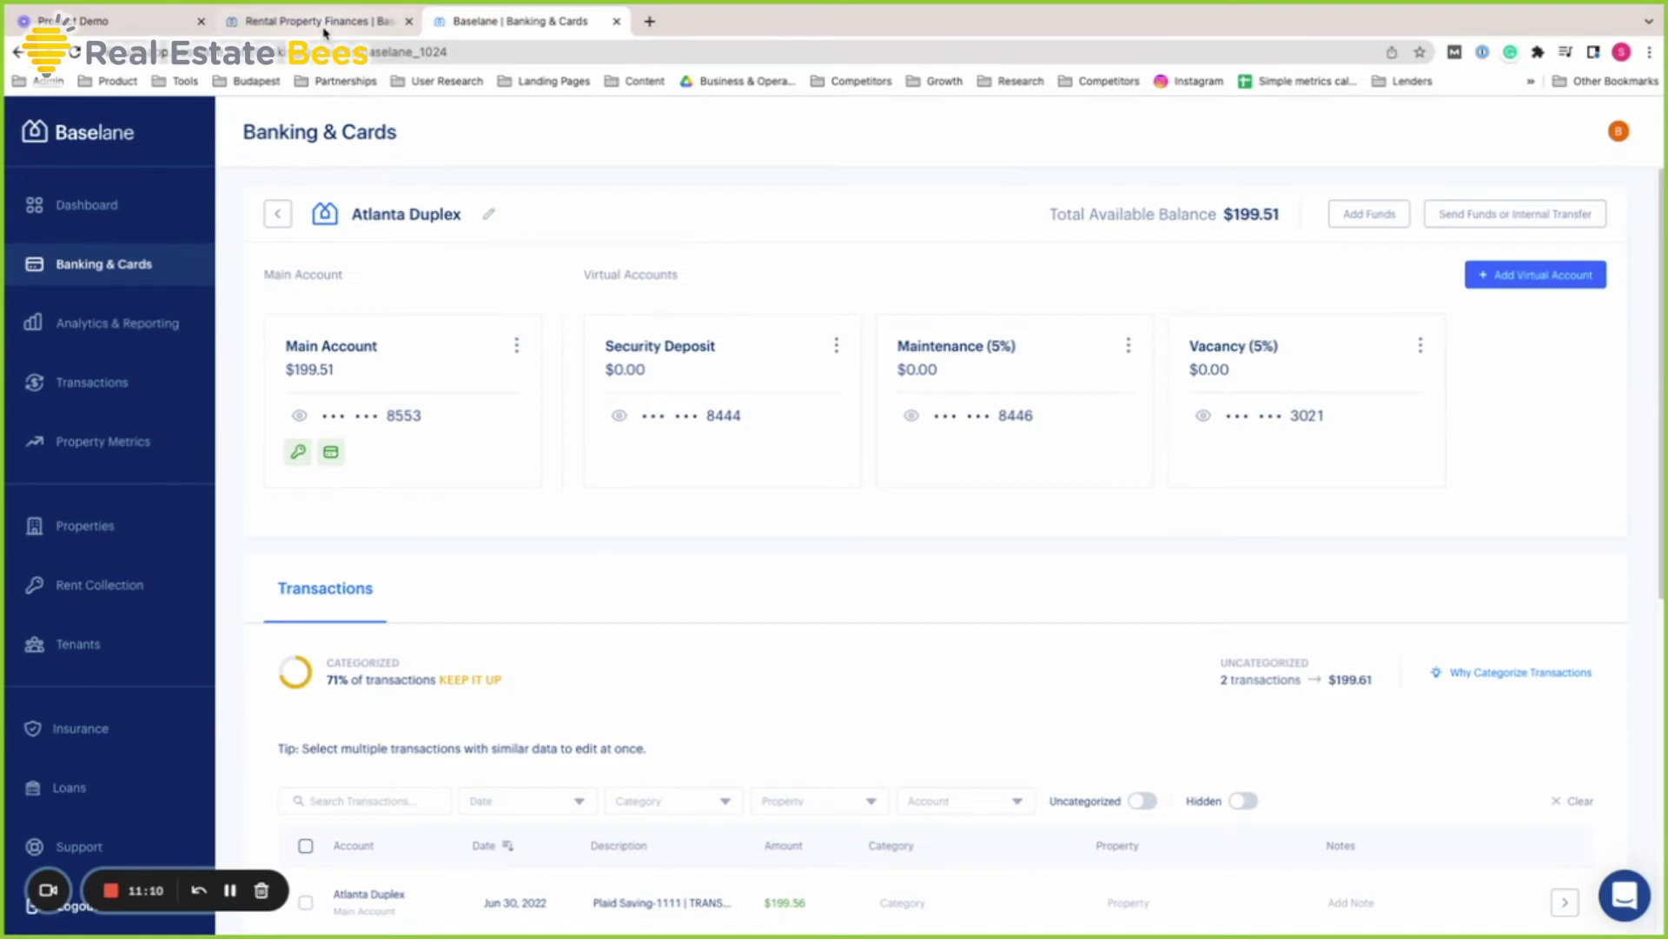
{"action": "scroll", "coordinate": [659, 537], "scroll_direction": "down", "scroll_amount": 2}
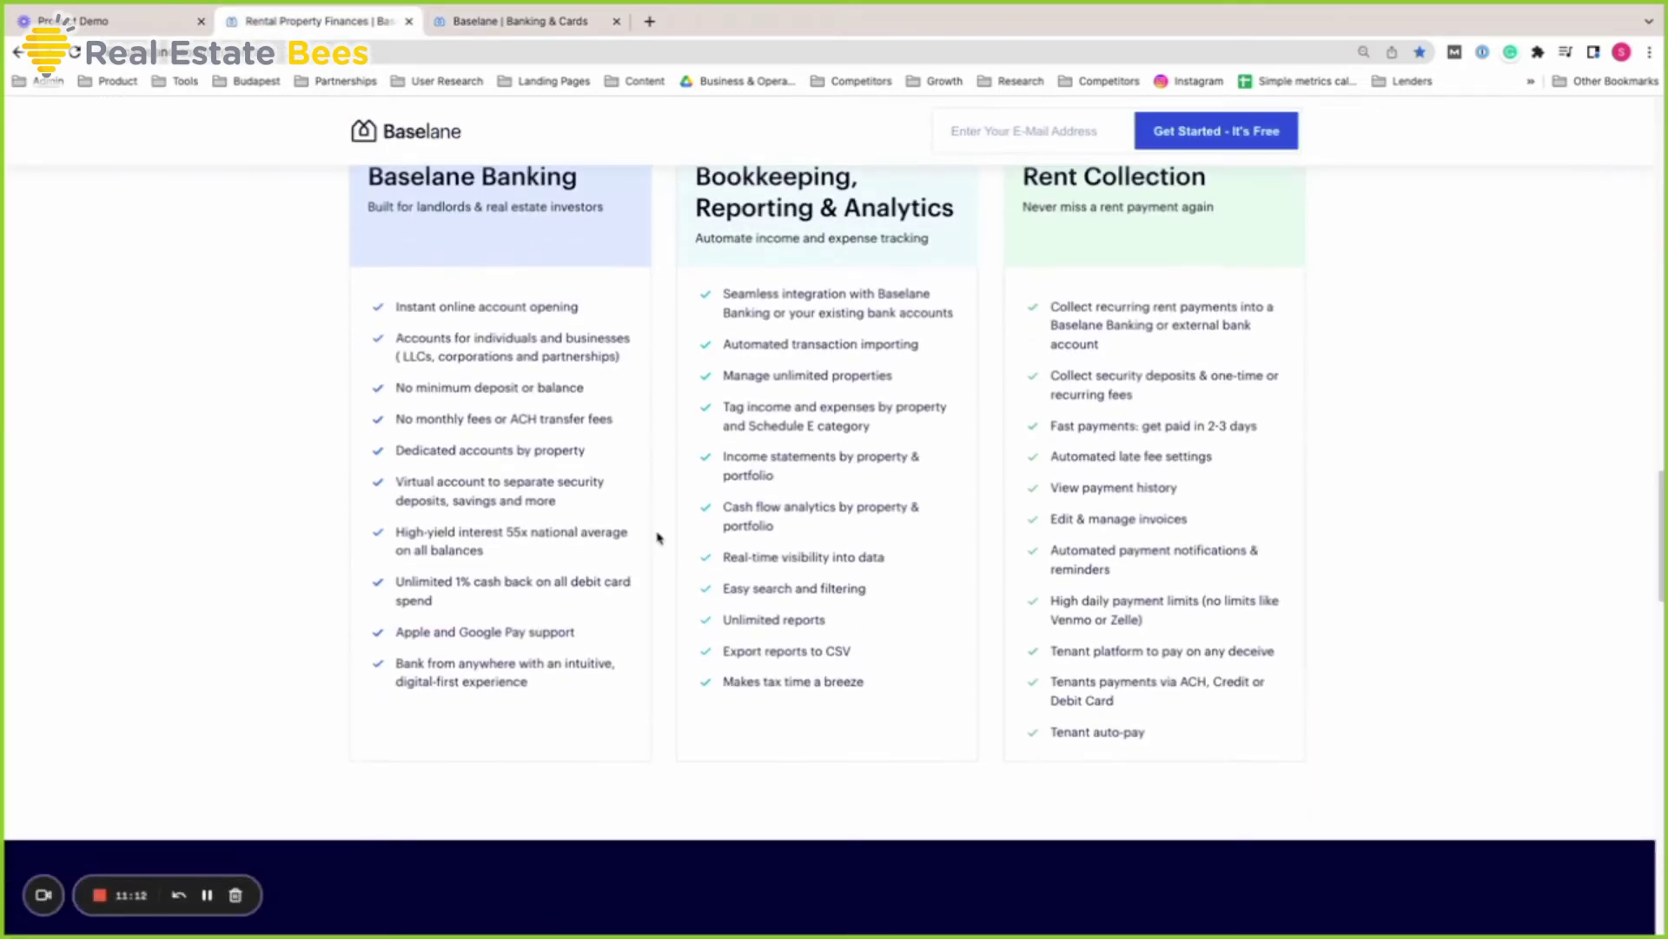
{"action": "double_click", "coordinate": [412, 583]}
{"action": "triple_click", "coordinate": [411, 583]}
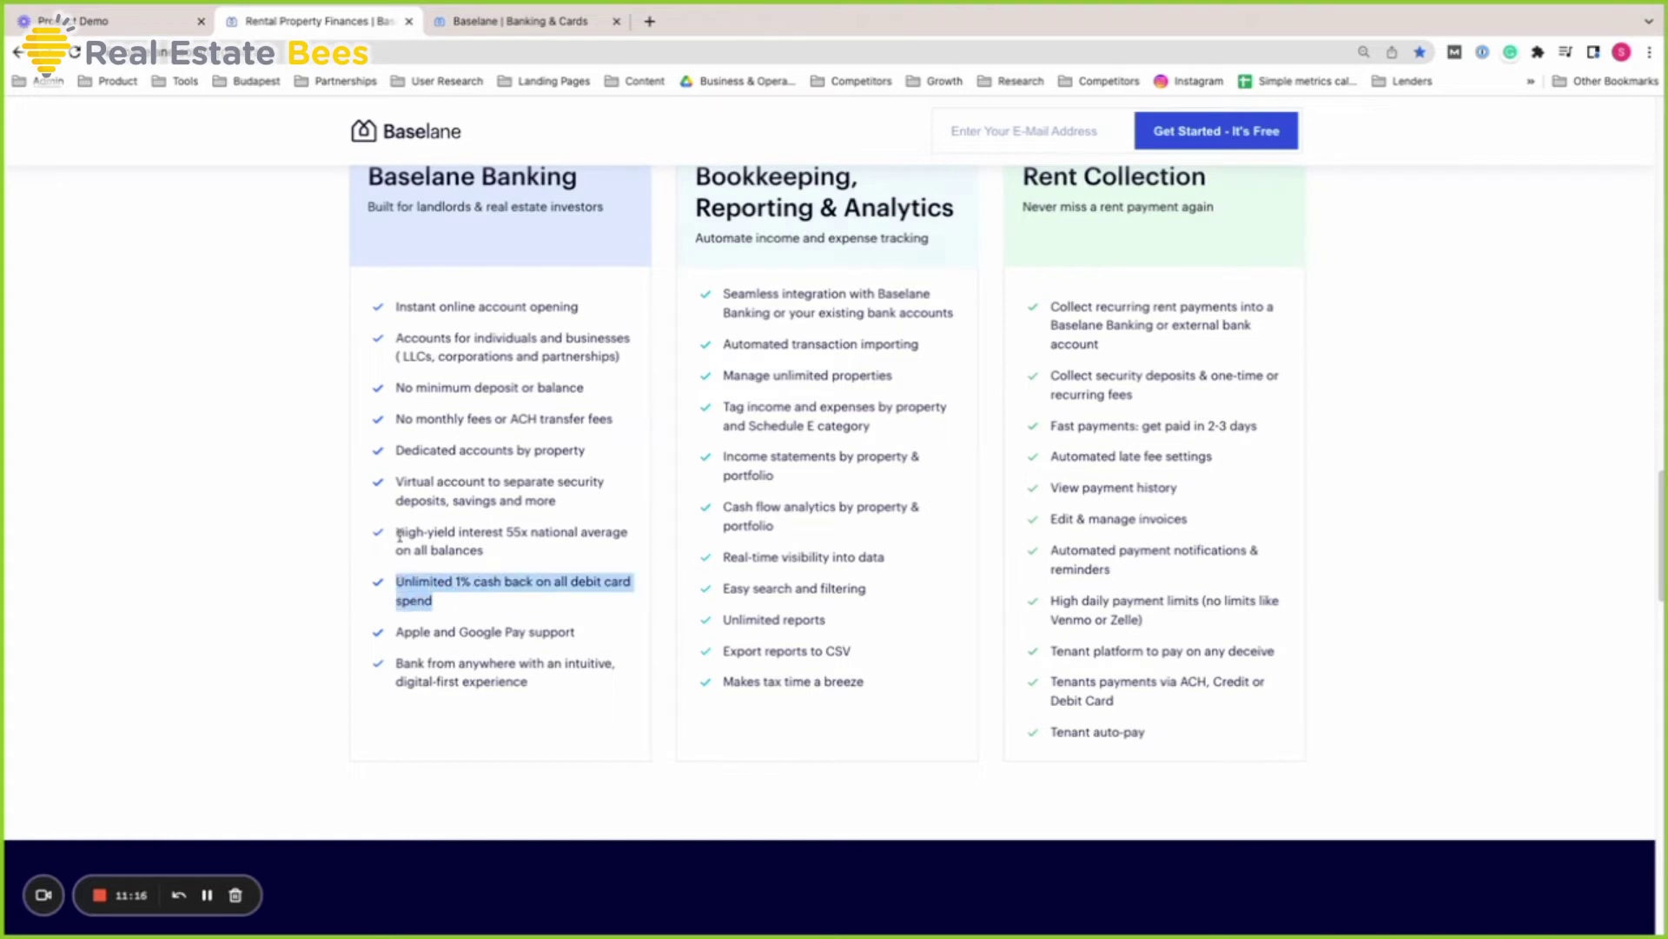
Highlight the high-yield interest feature line, then go back to the Atlanta Duplex account
{"action": "left_click_drag", "start_coordinate": [401, 534], "coordinate": [516, 565]}
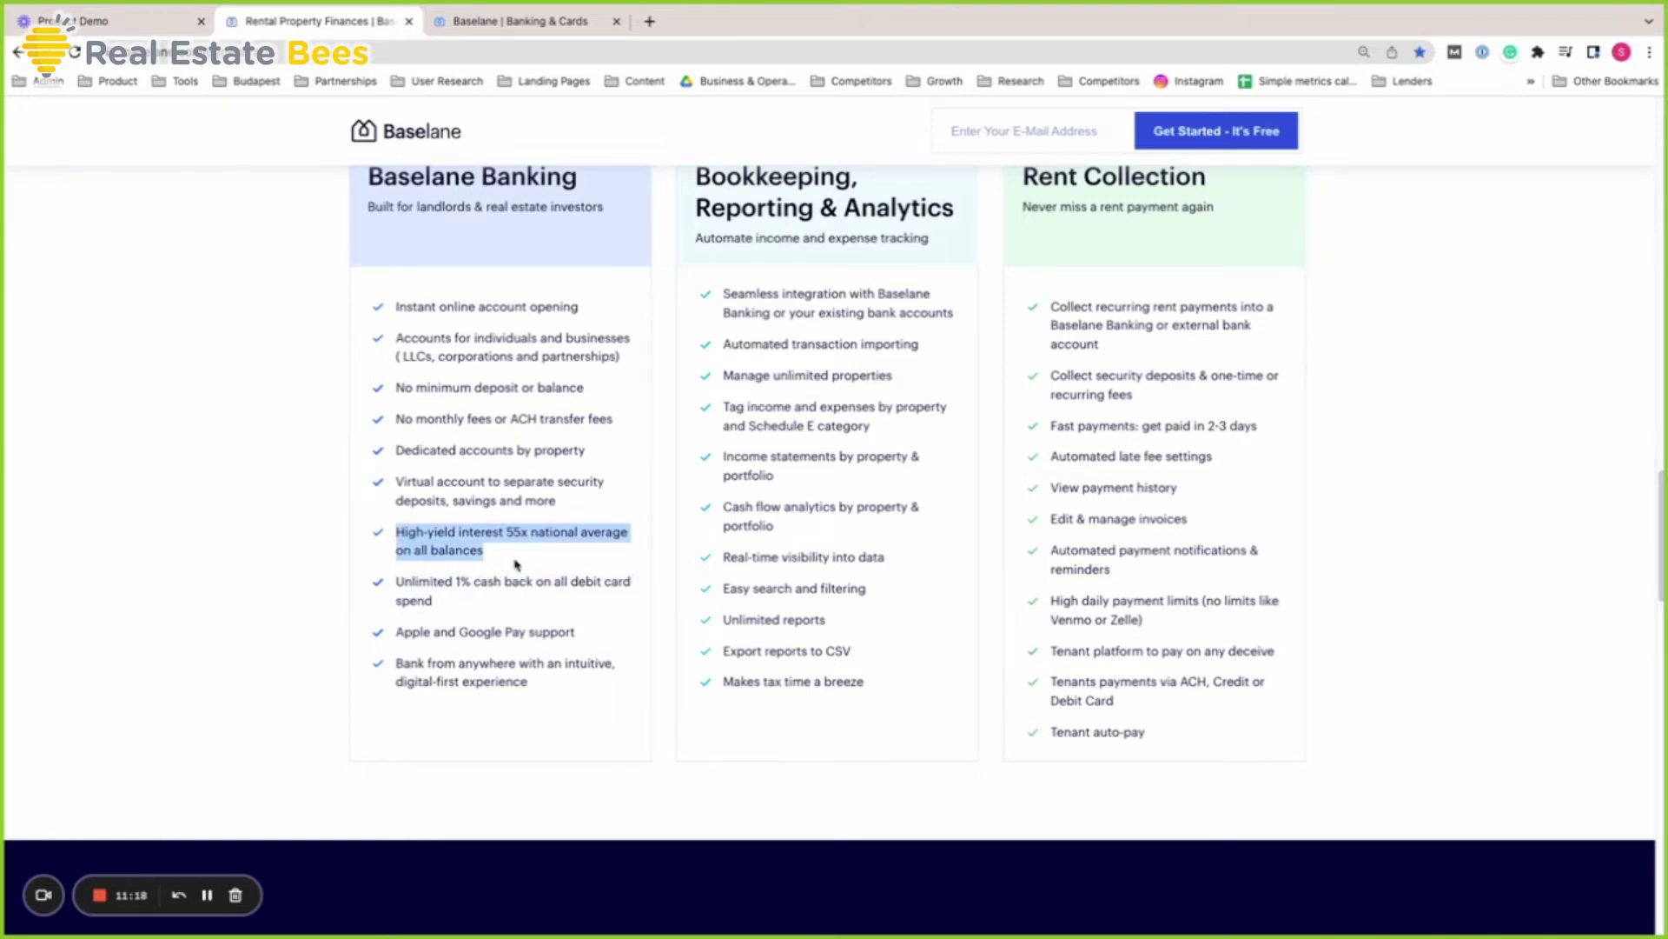
{"action": "left_click", "coordinate": [516, 565]}
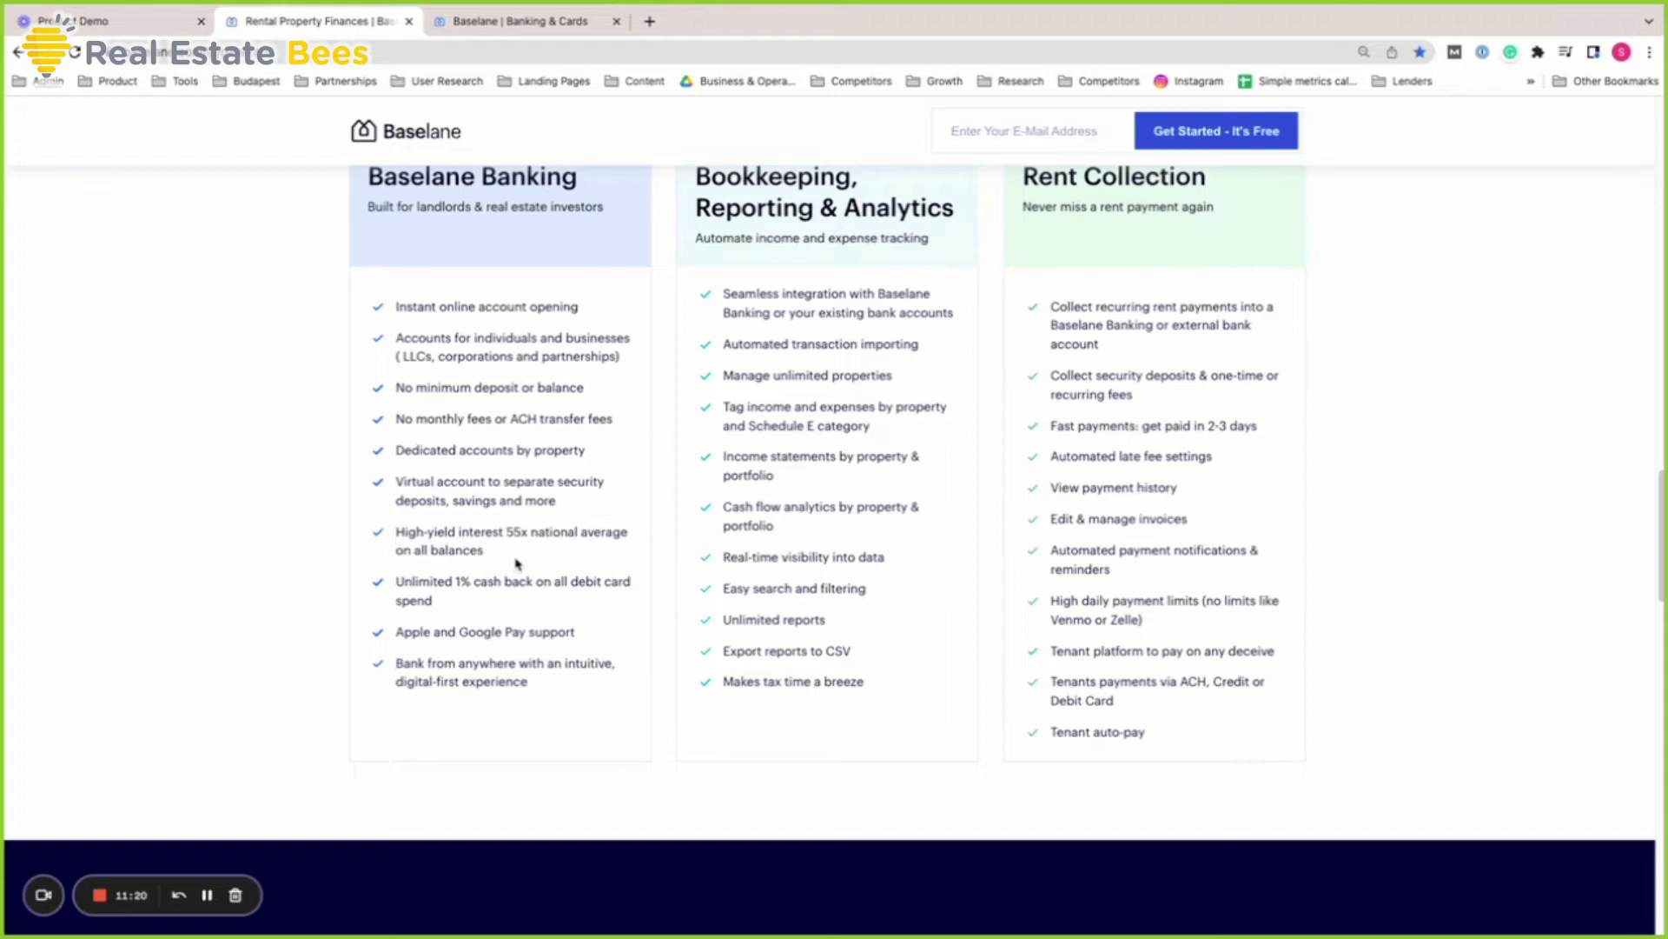
{"action": "left_click", "coordinate": [528, 21]}
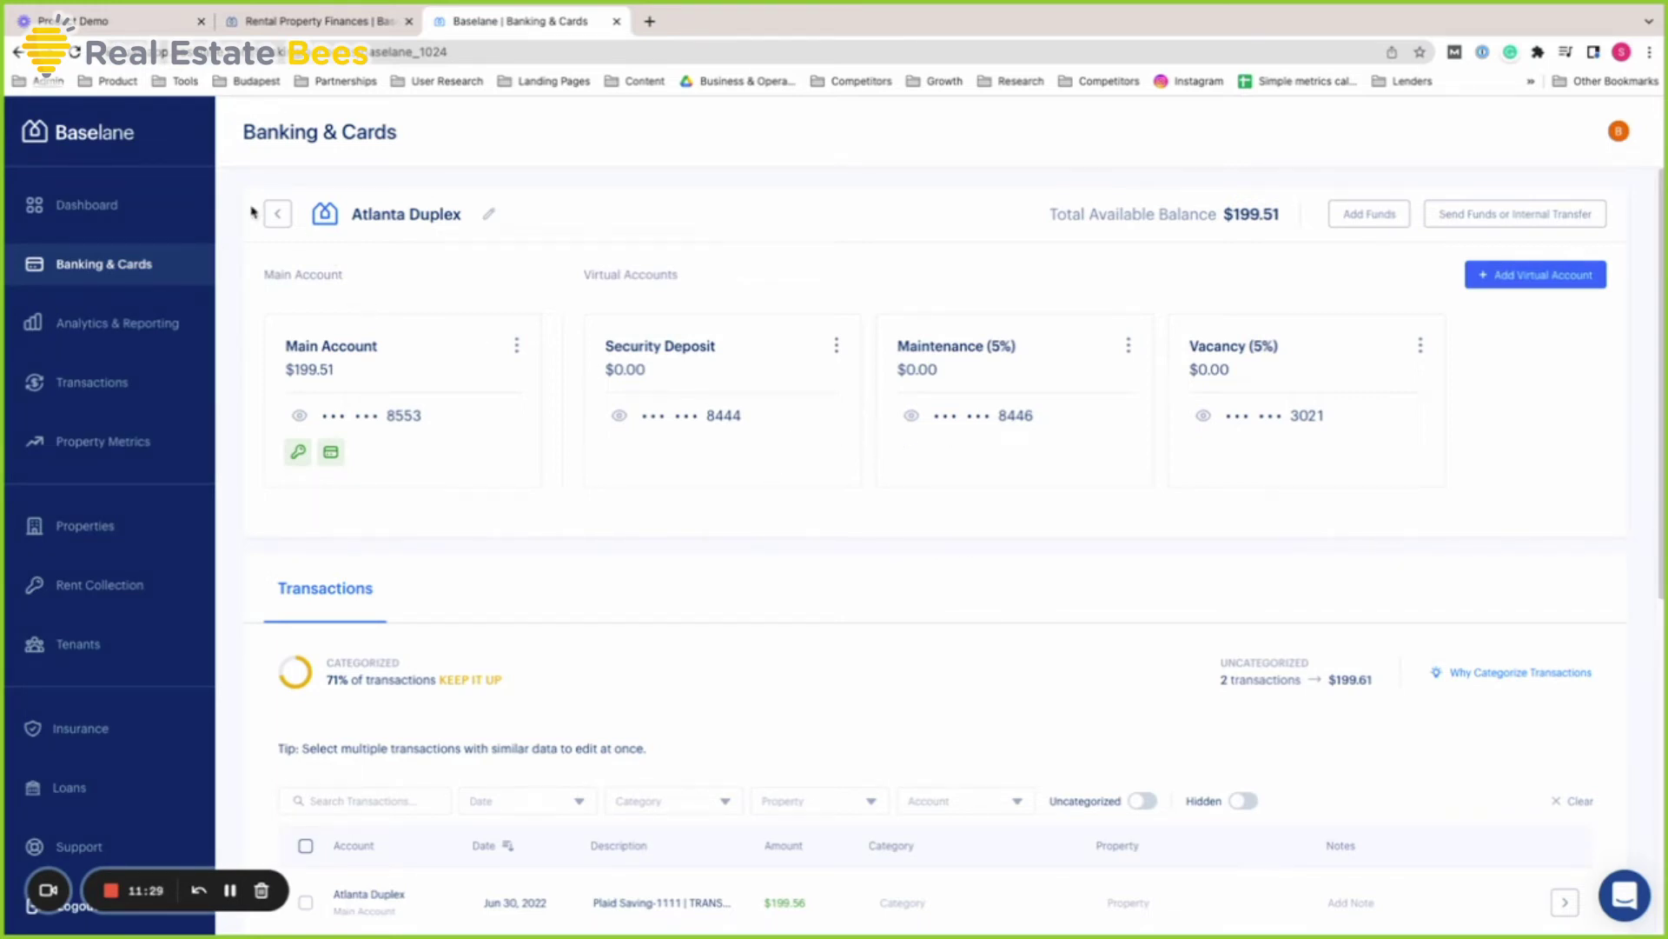
{"action": "left_click", "coordinate": [278, 213]}
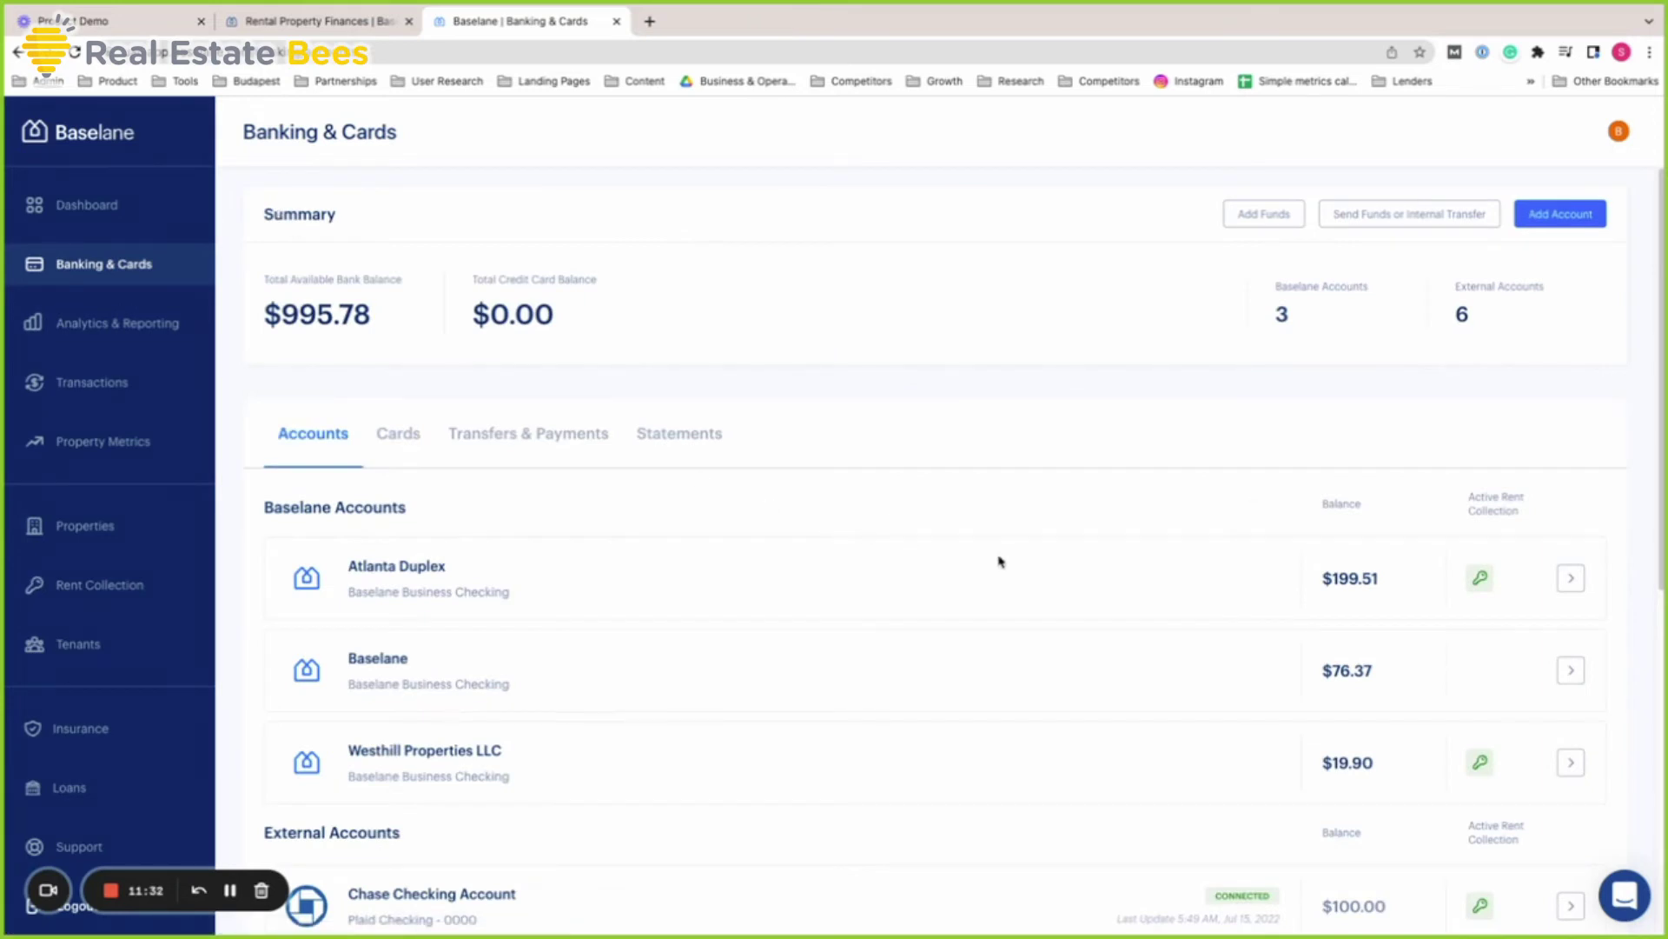
{"action": "scroll", "coordinate": [1605, 591], "scroll_direction": "down", "scroll_amount": 3}
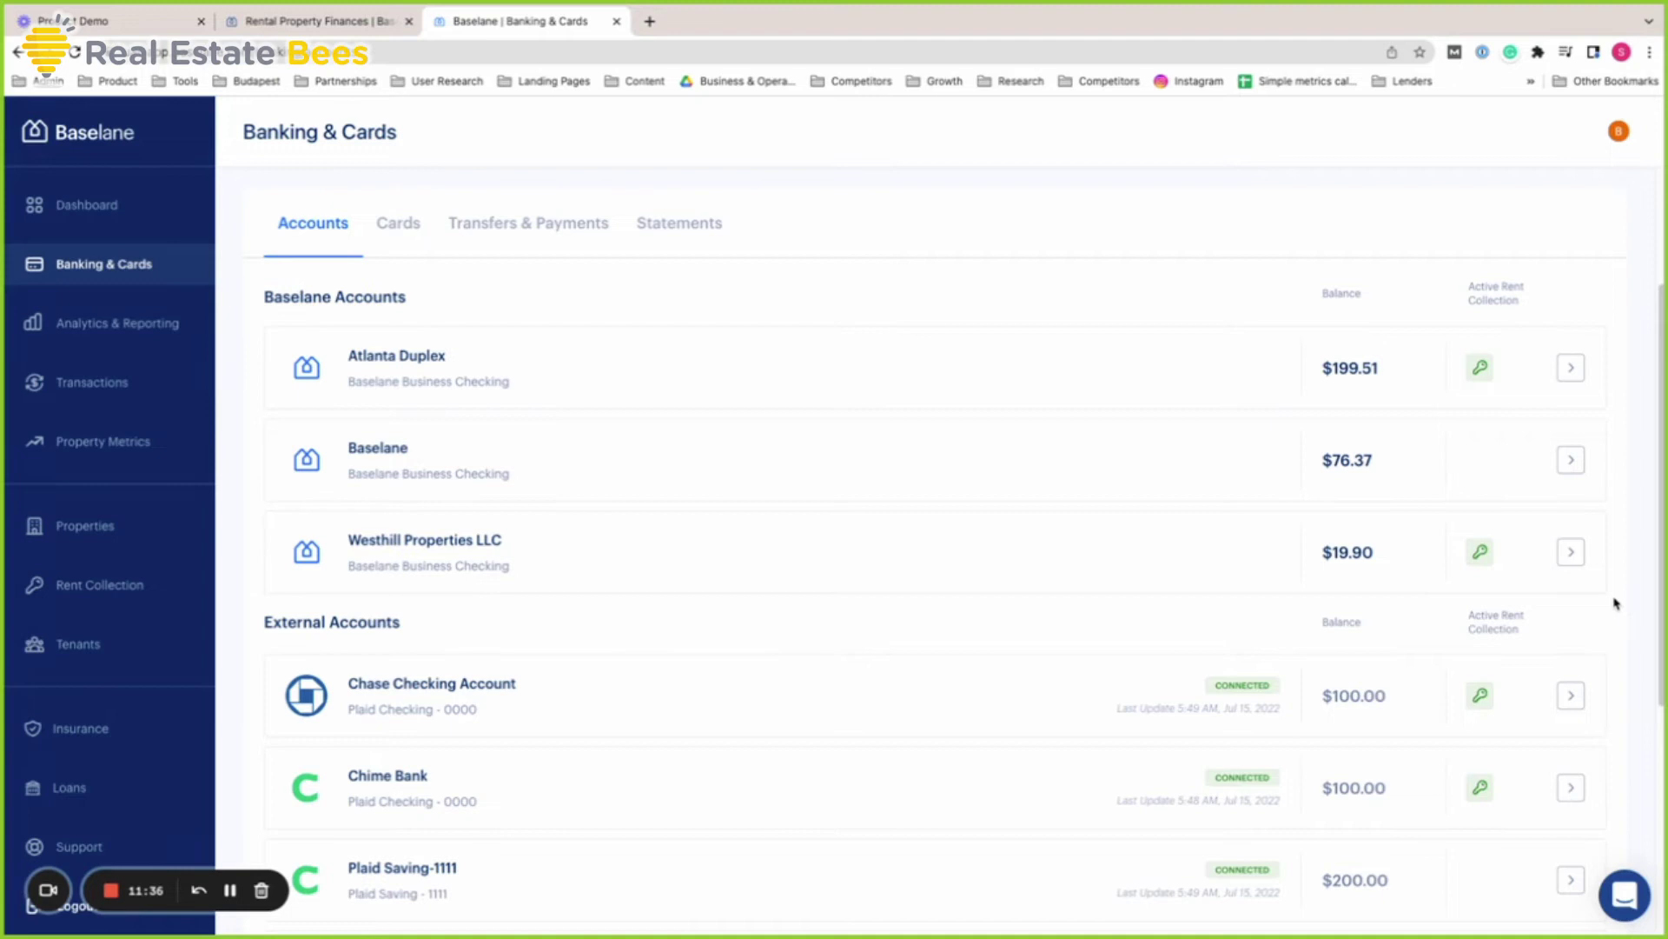
{"action": "scroll", "coordinate": [1616, 603], "scroll_direction": "down", "scroll_amount": 1}
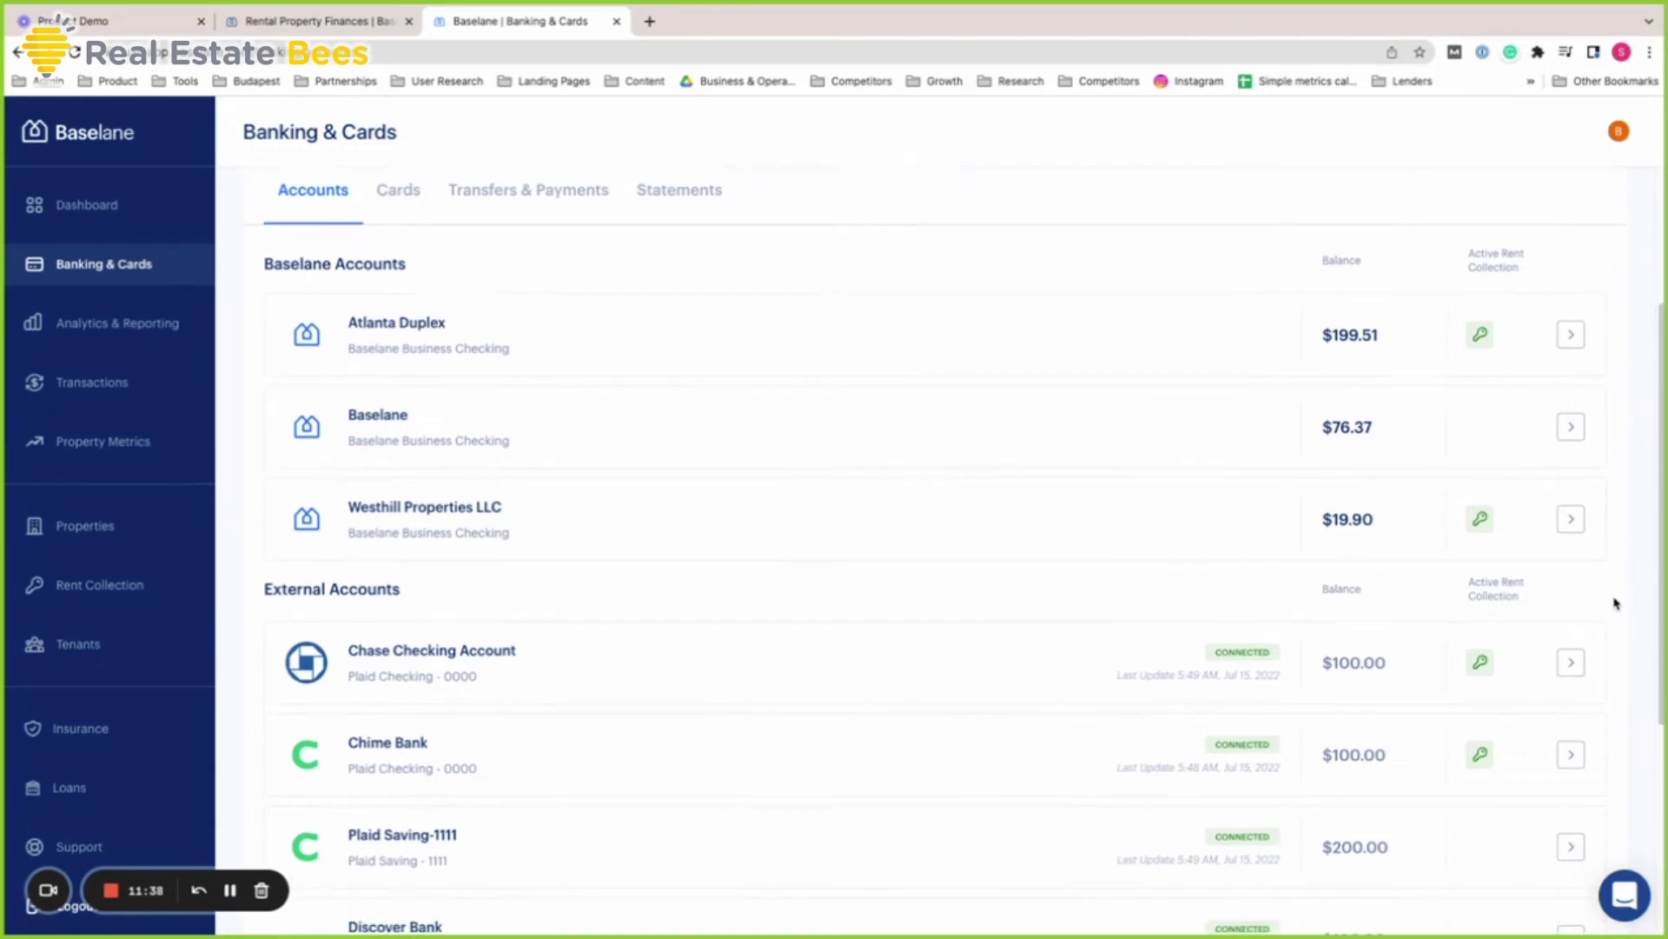
{"action": "scroll", "coordinate": [1615, 603], "scroll_direction": "up", "scroll_amount": 1}
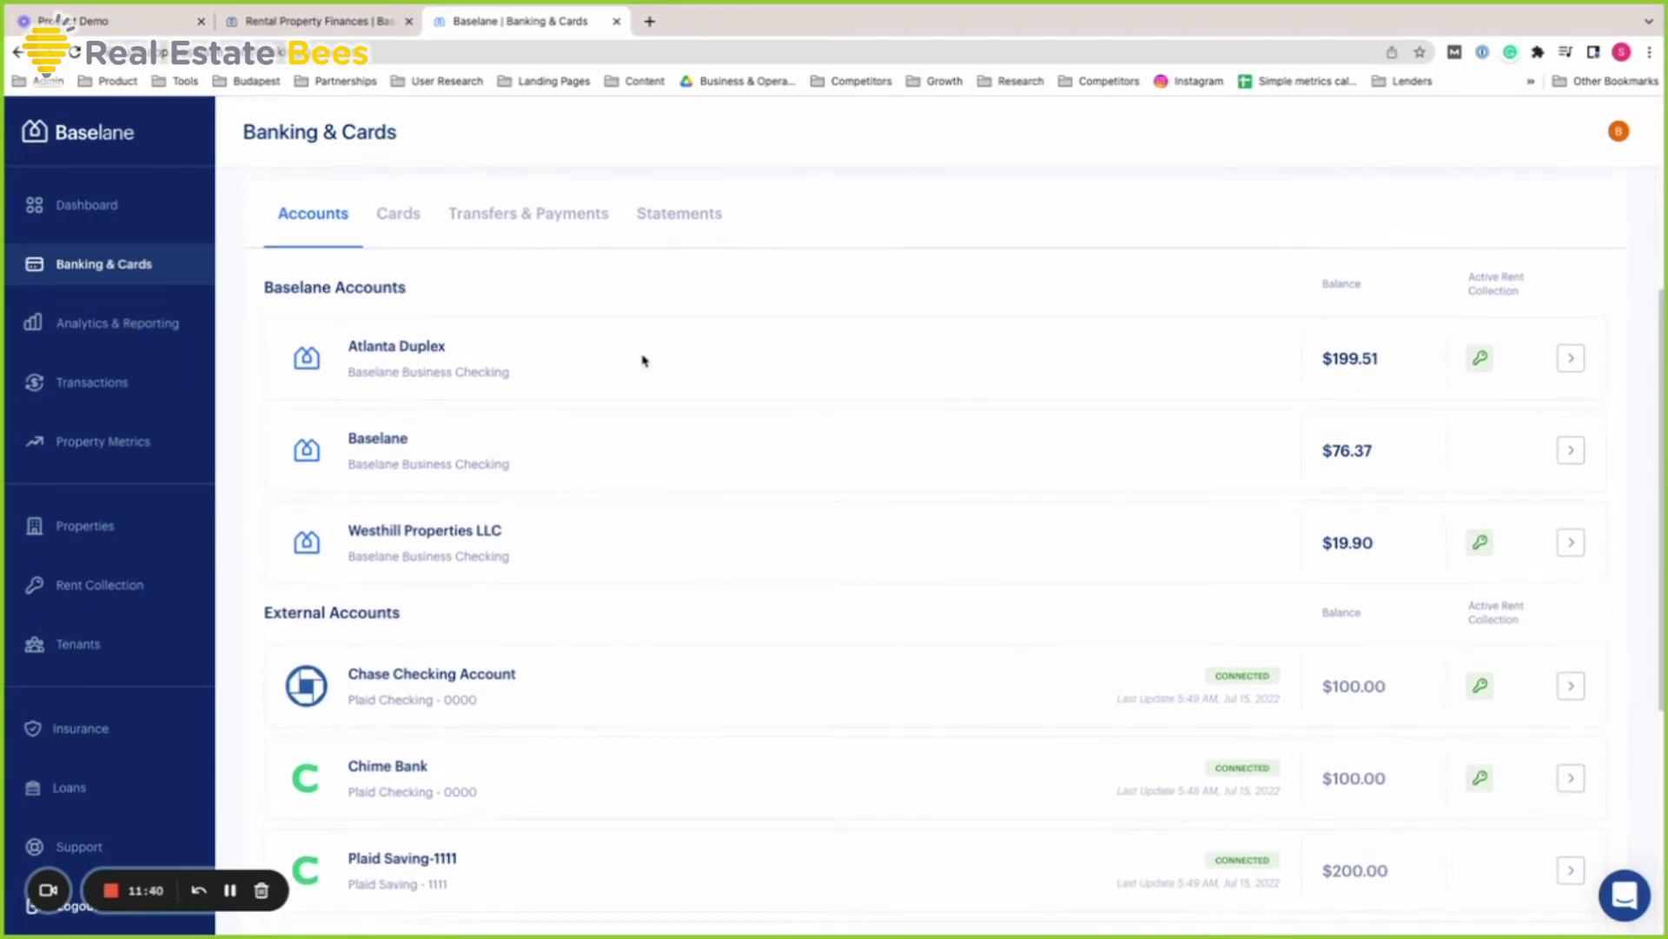
{"action": "left_click", "coordinate": [1571, 359]}
{"action": "scroll", "coordinate": [1056, 461], "scroll_direction": "down", "scroll_amount": 4}
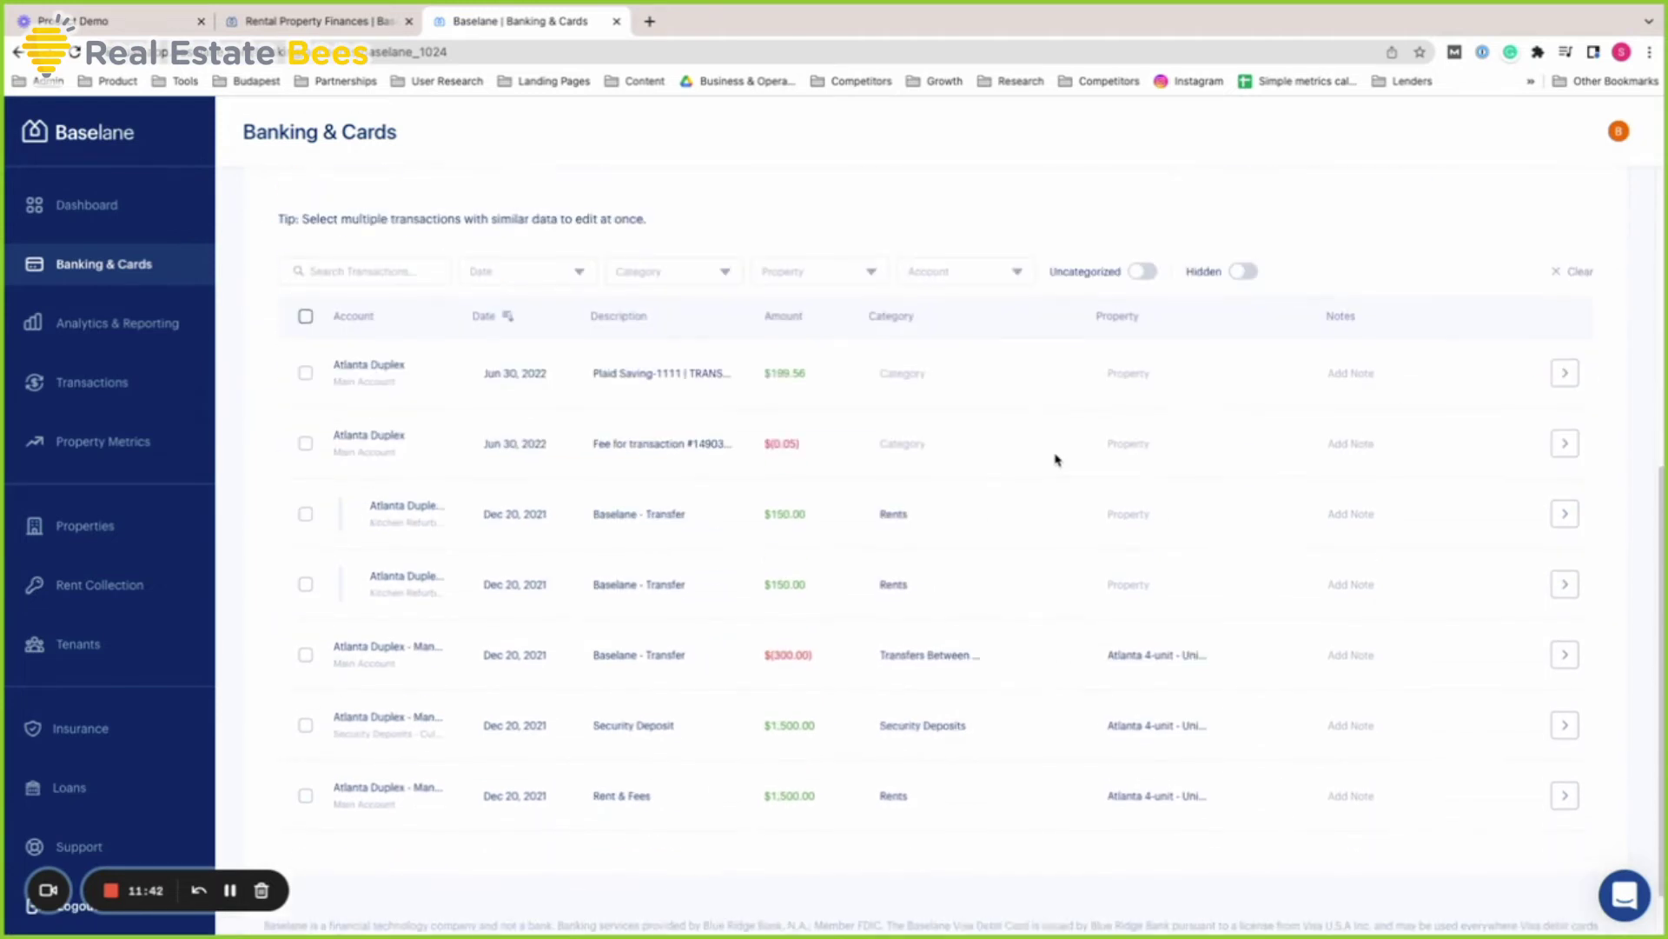
{"action": "scroll", "coordinate": [1056, 461], "scroll_direction": "up", "scroll_amount": 5}
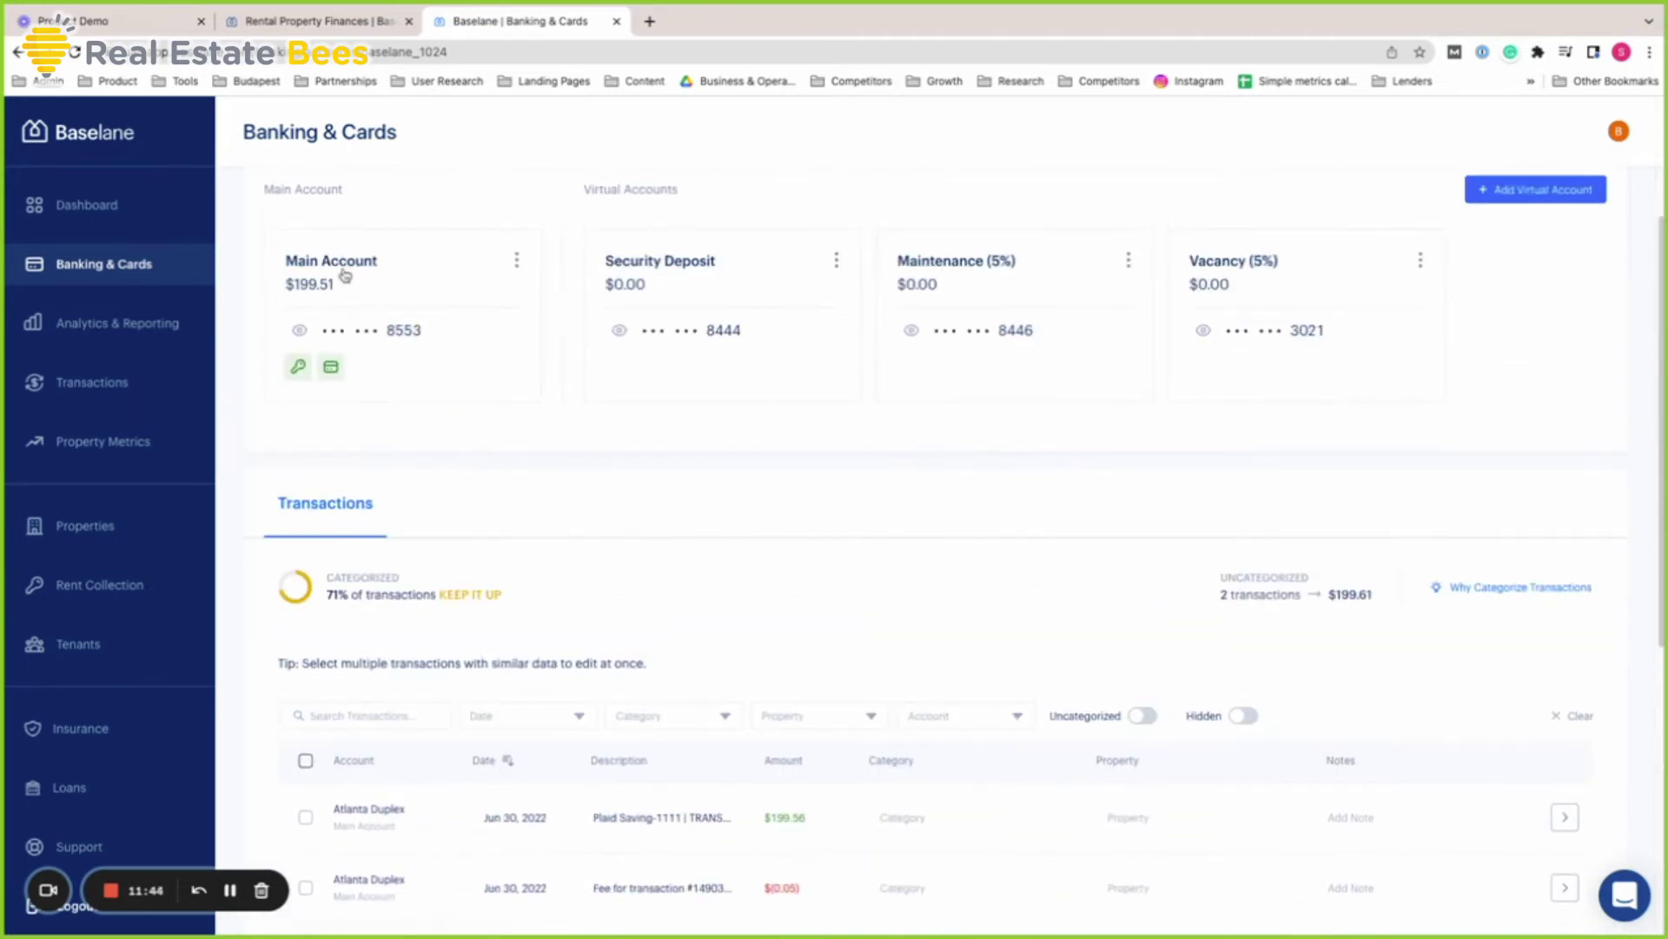
{"action": "scroll", "coordinate": [988, 447], "scroll_direction": "down", "scroll_amount": 4}
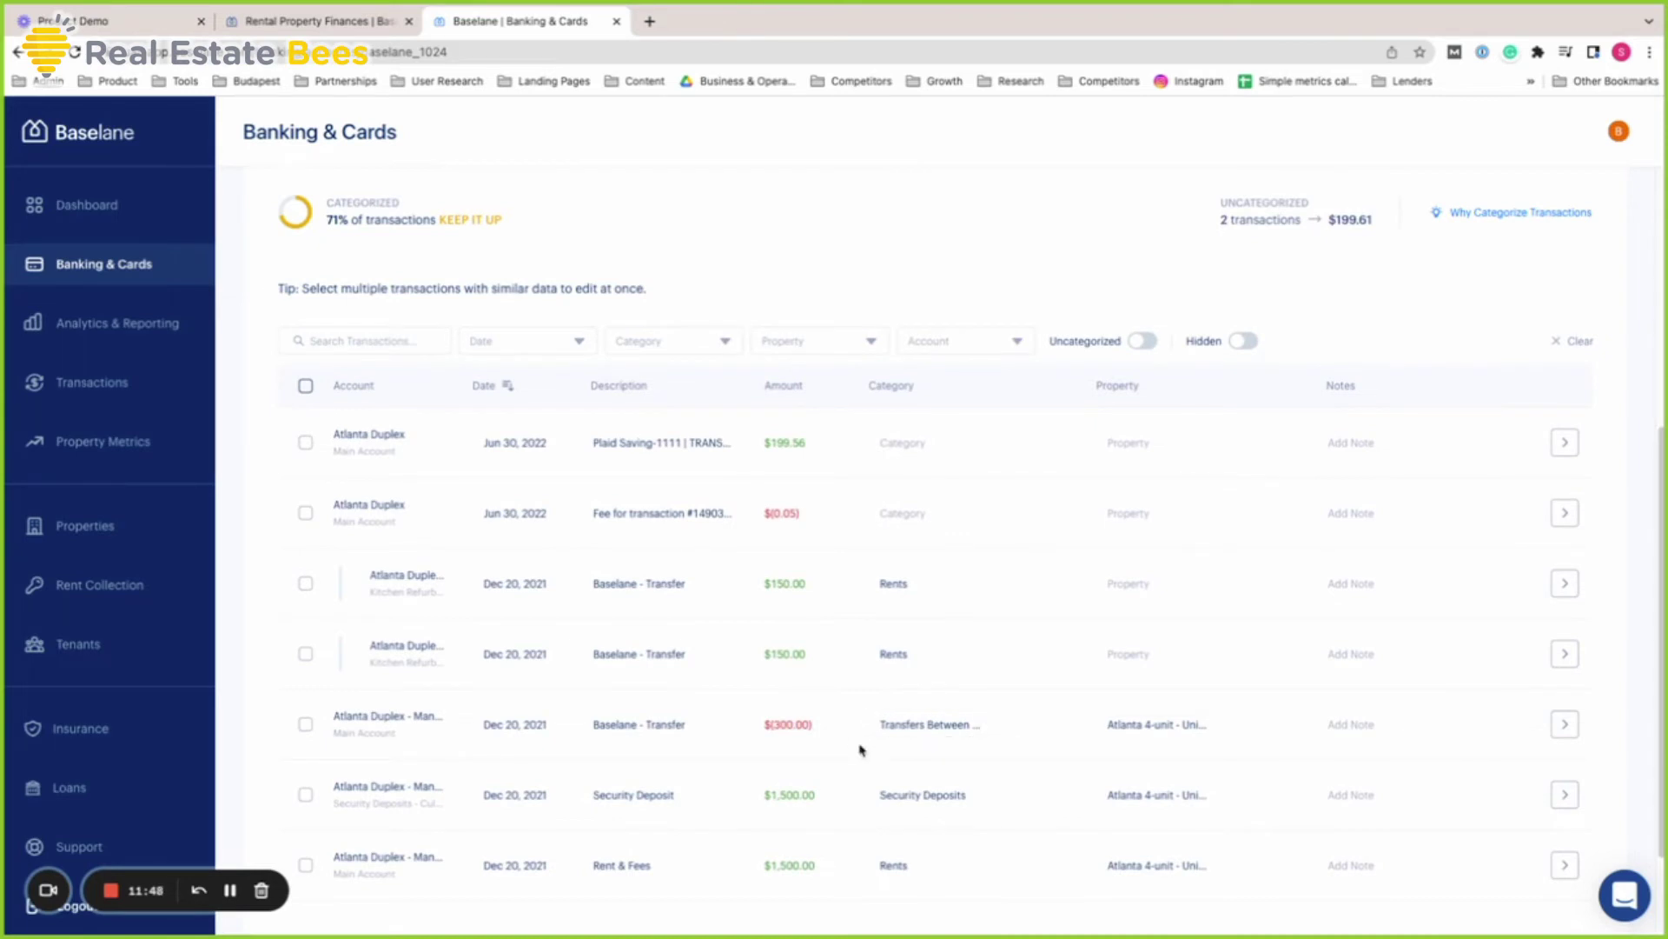
{"action": "scroll", "coordinate": [862, 751], "scroll_direction": "down", "scroll_amount": 1}
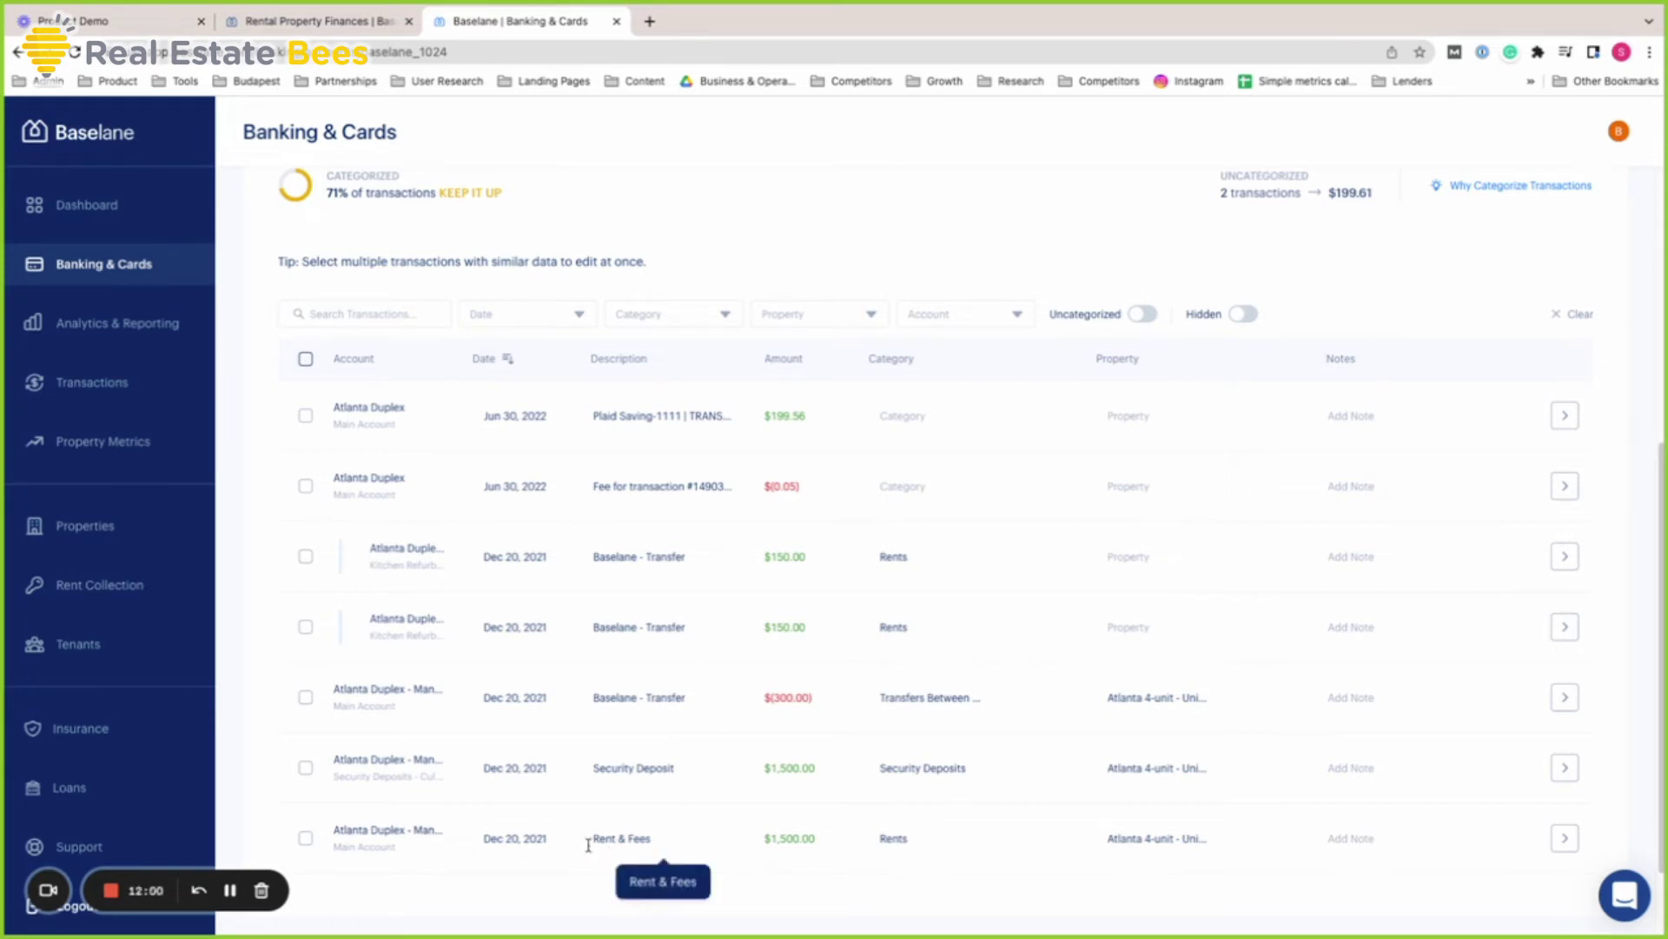
{"action": "left_click_drag", "start_coordinate": [347, 831], "coordinate": [447, 834]}
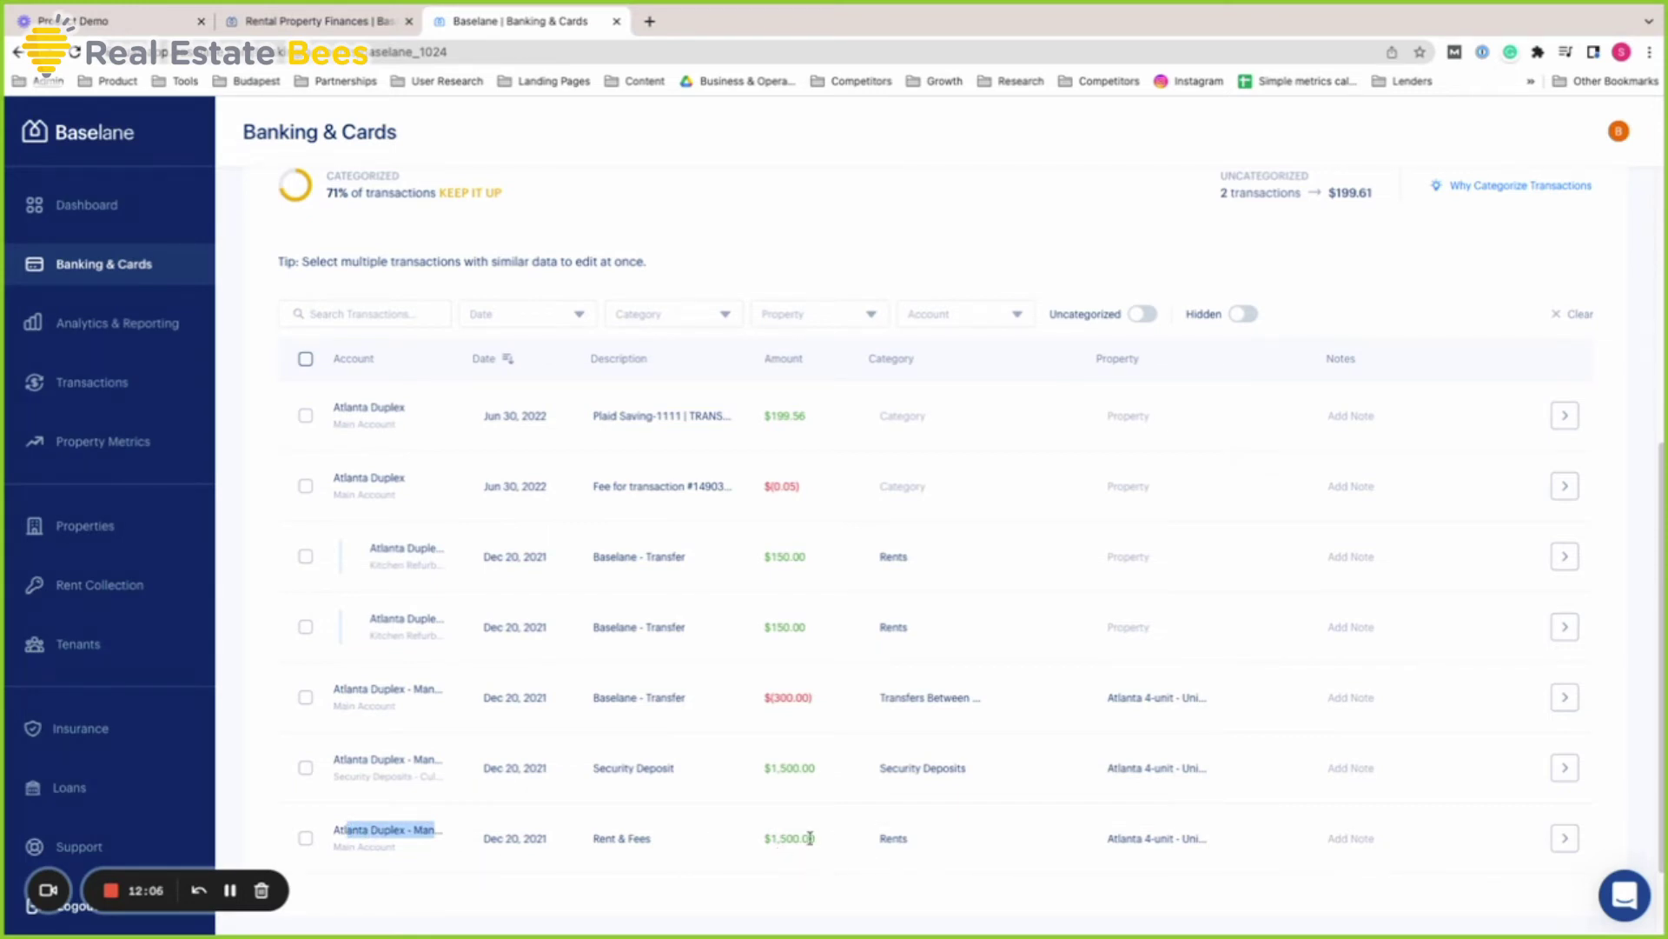
{"action": "left_click", "coordinate": [1130, 847]}
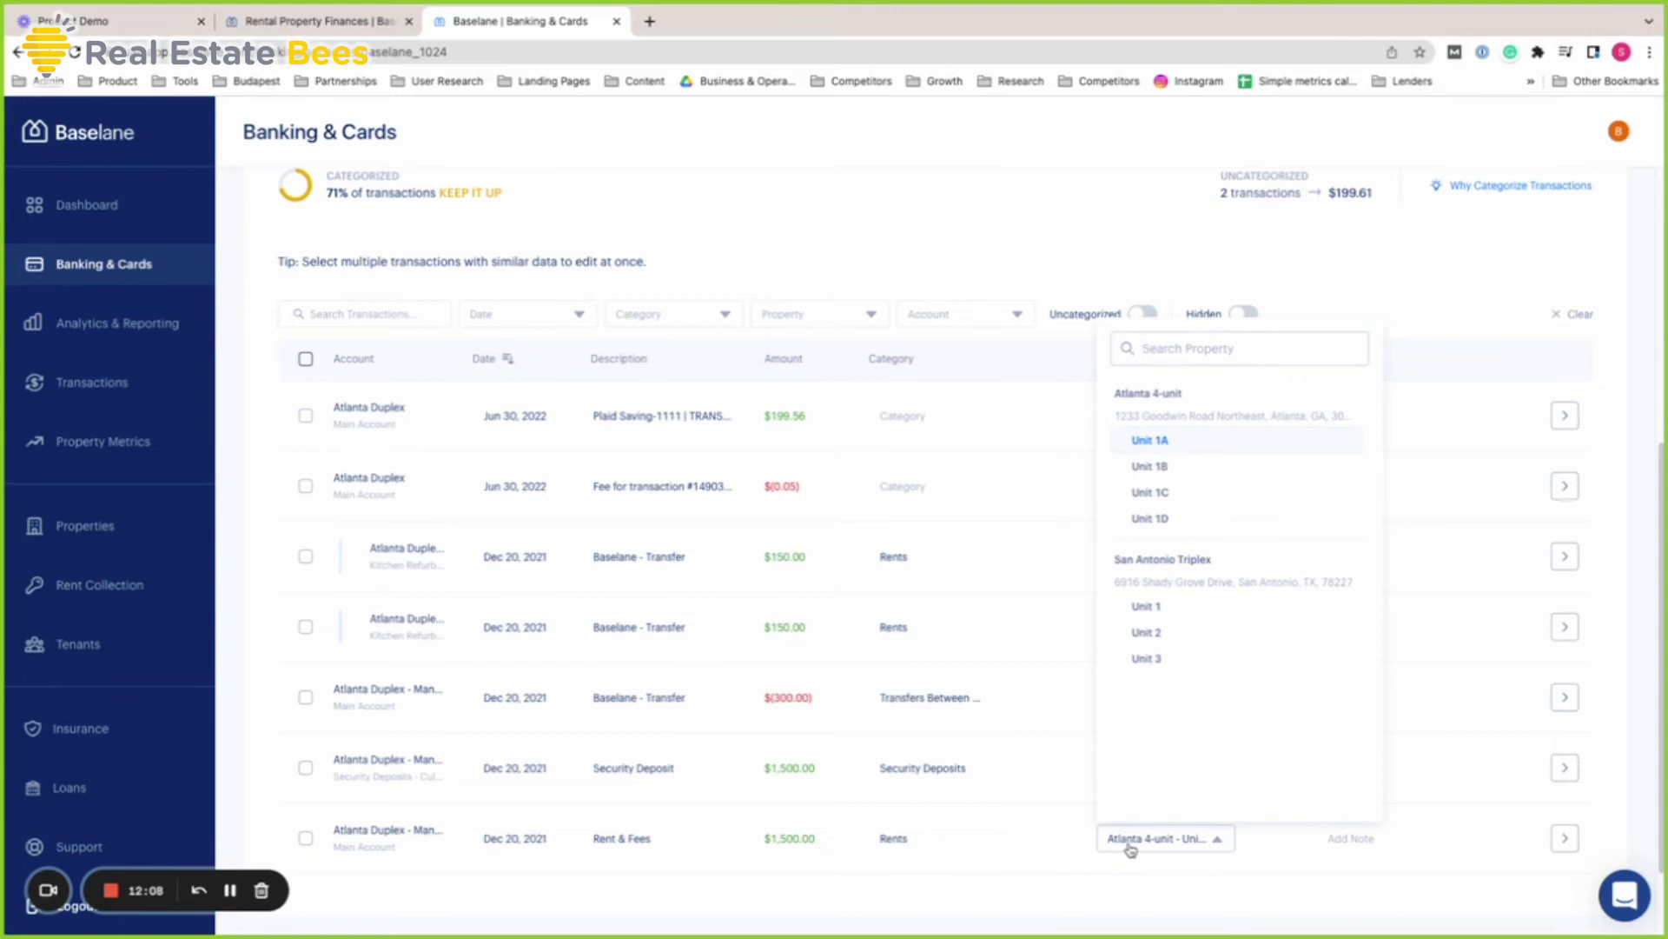
{"action": "left_click", "coordinate": [1130, 847]}
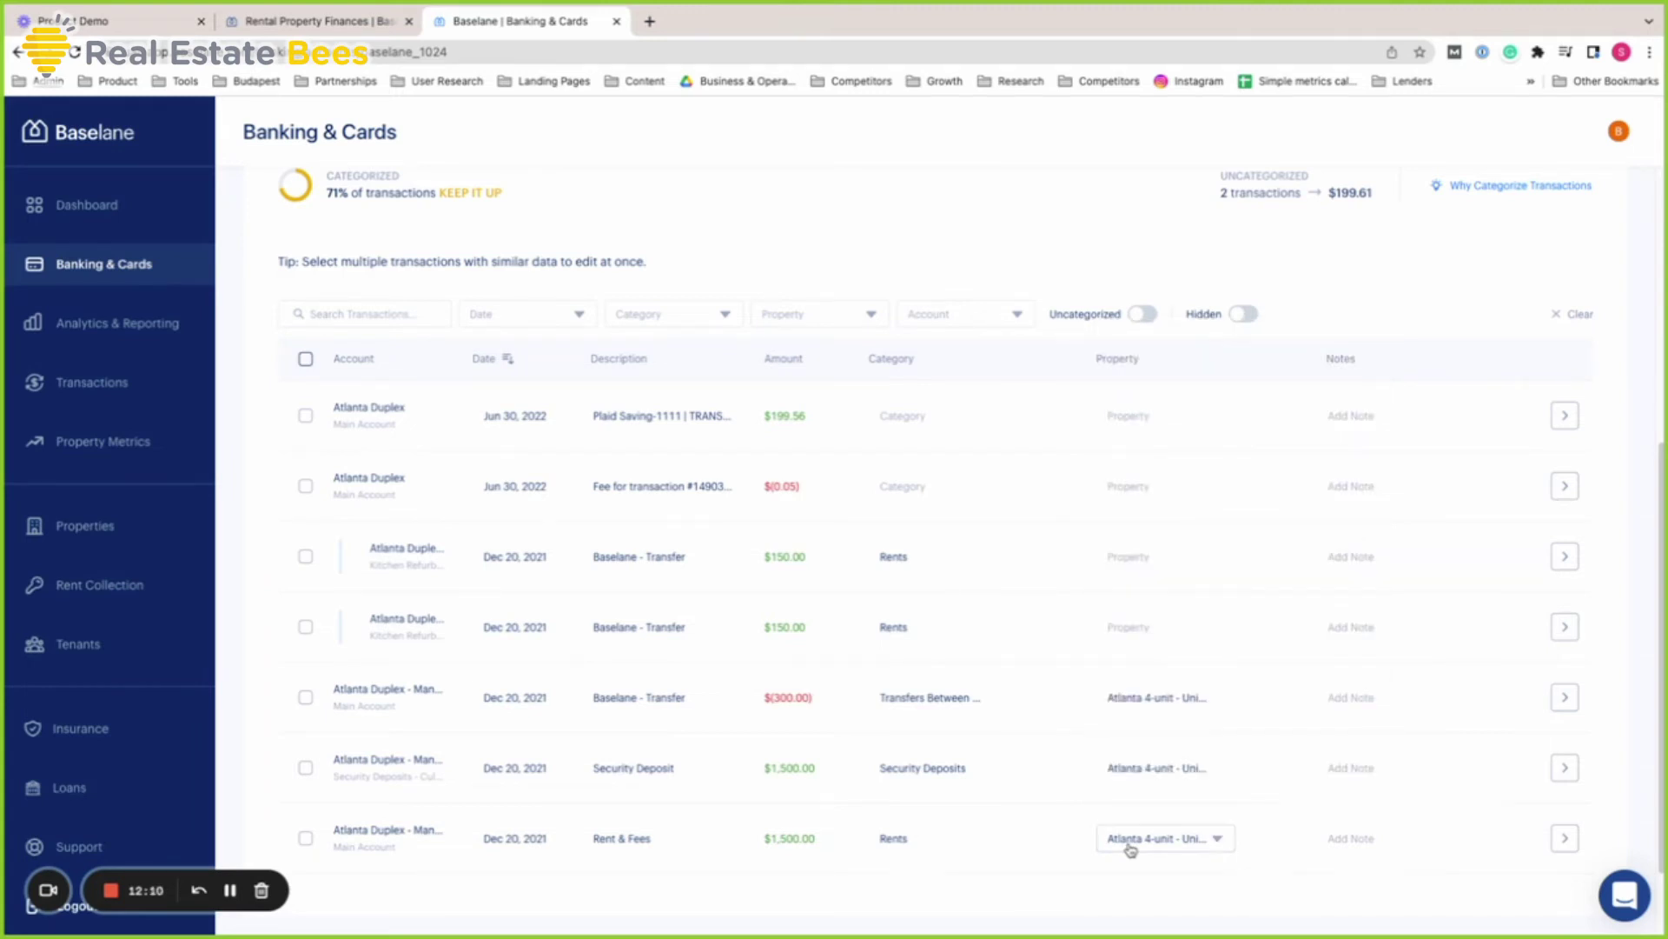
{"action": "scroll", "coordinate": [1130, 847], "scroll_direction": "up", "scroll_amount": 5}
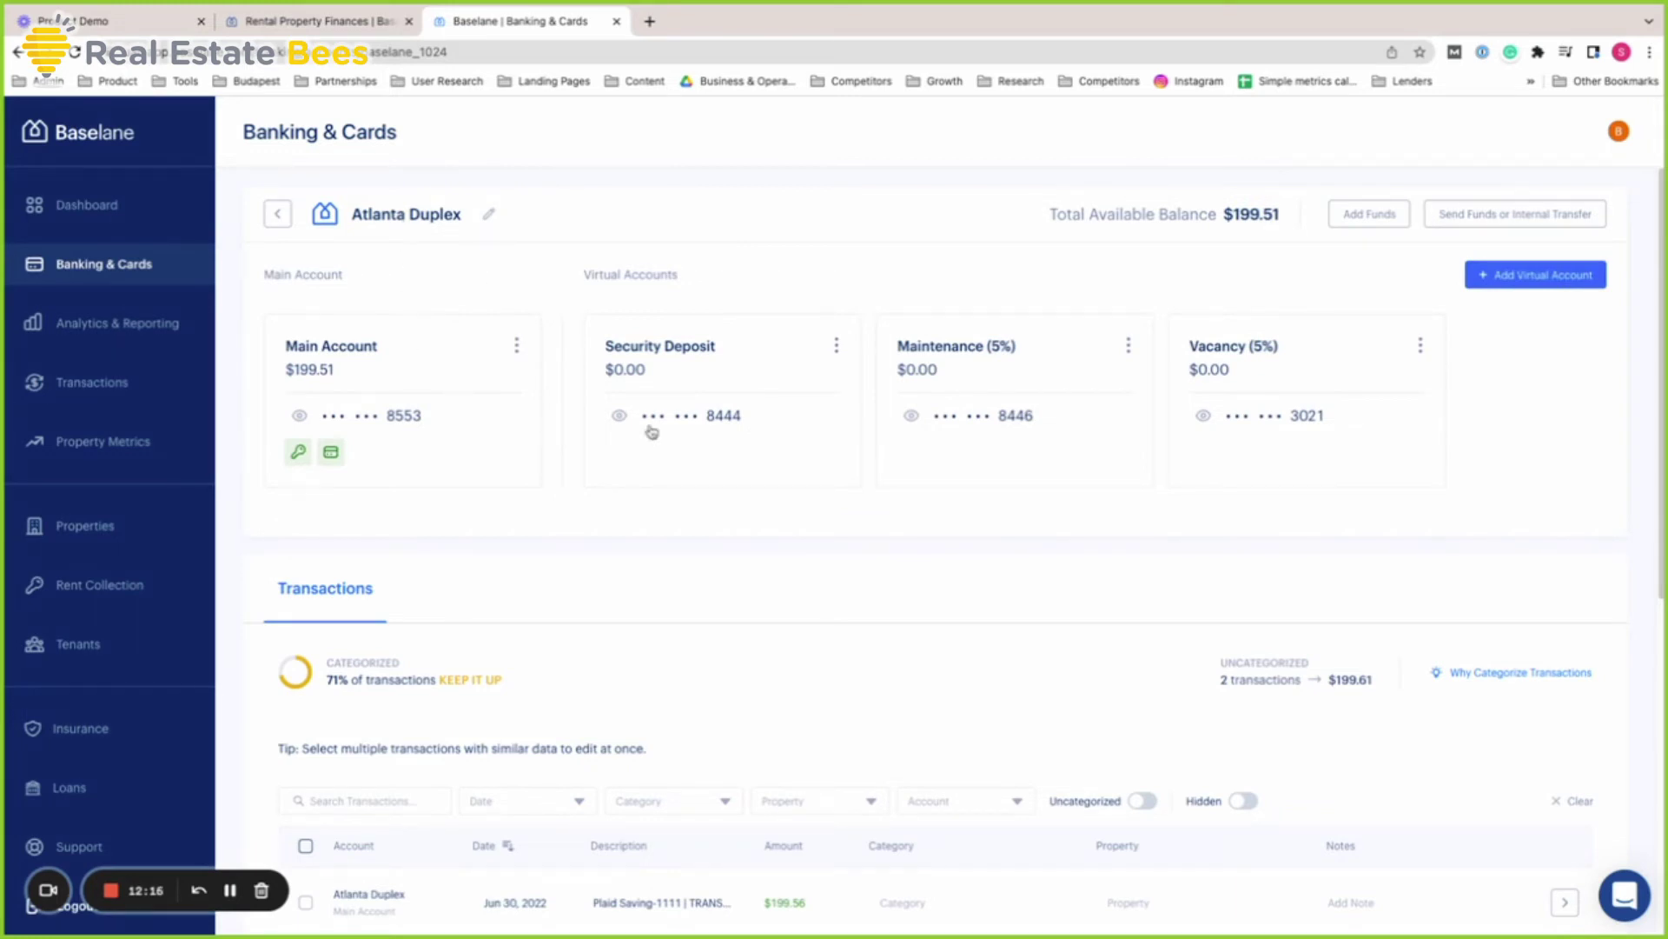
{"action": "scroll", "coordinate": [860, 603], "scroll_direction": "down", "scroll_amount": 6}
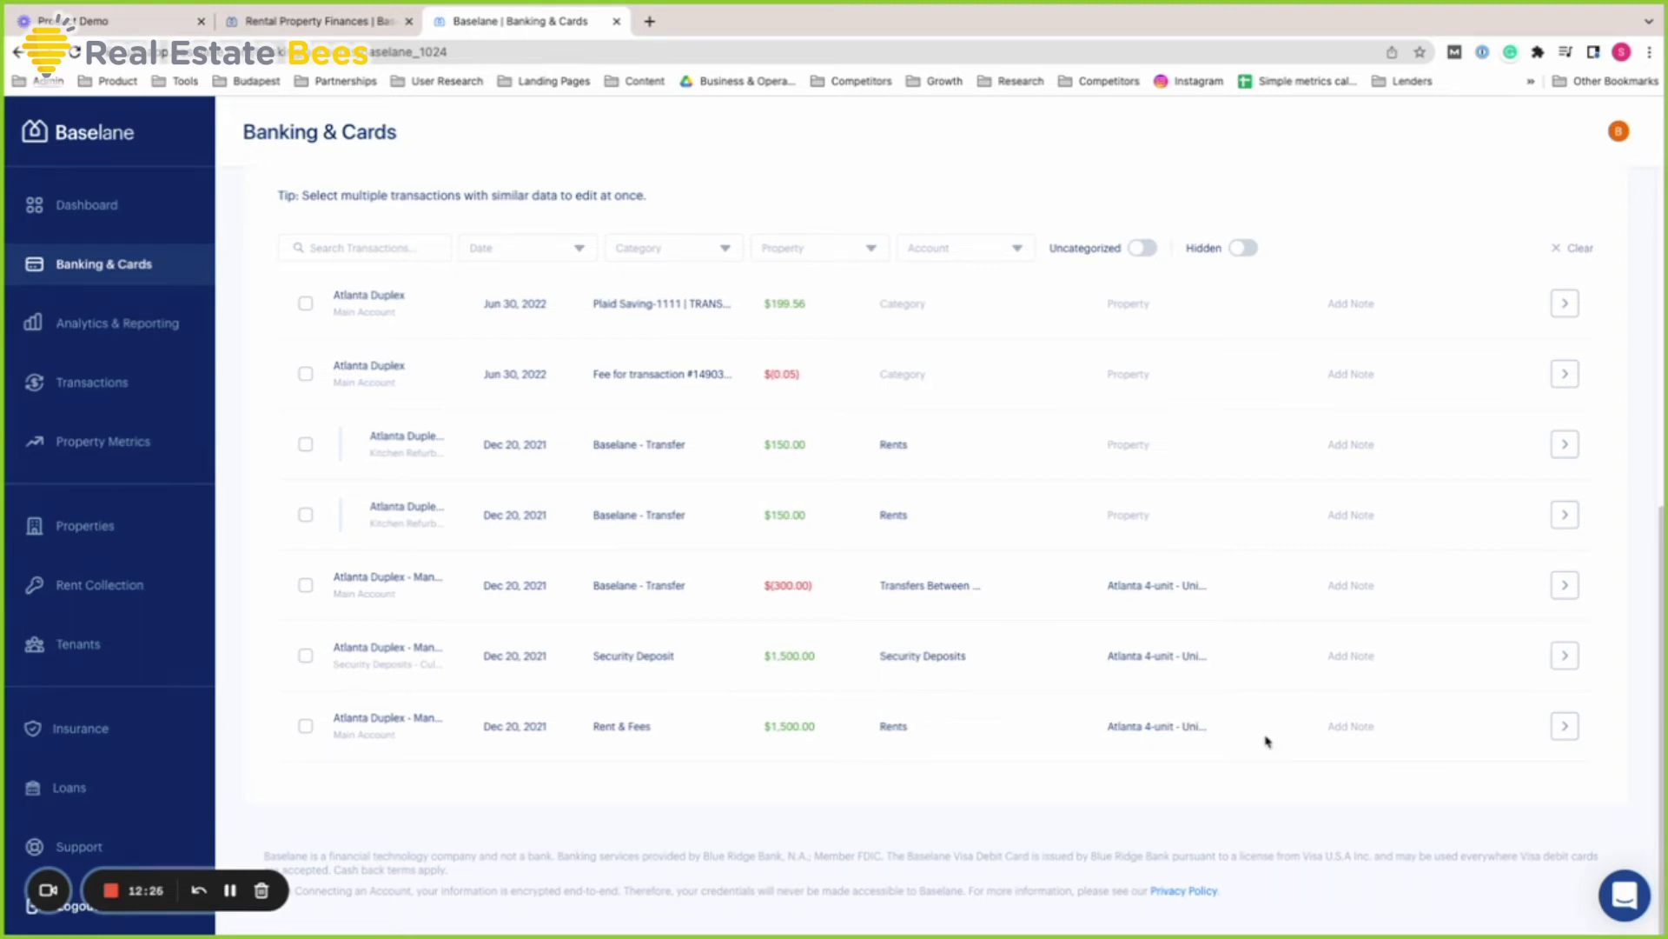
{"action": "scroll", "coordinate": [1267, 740], "scroll_direction": "up", "scroll_amount": 1}
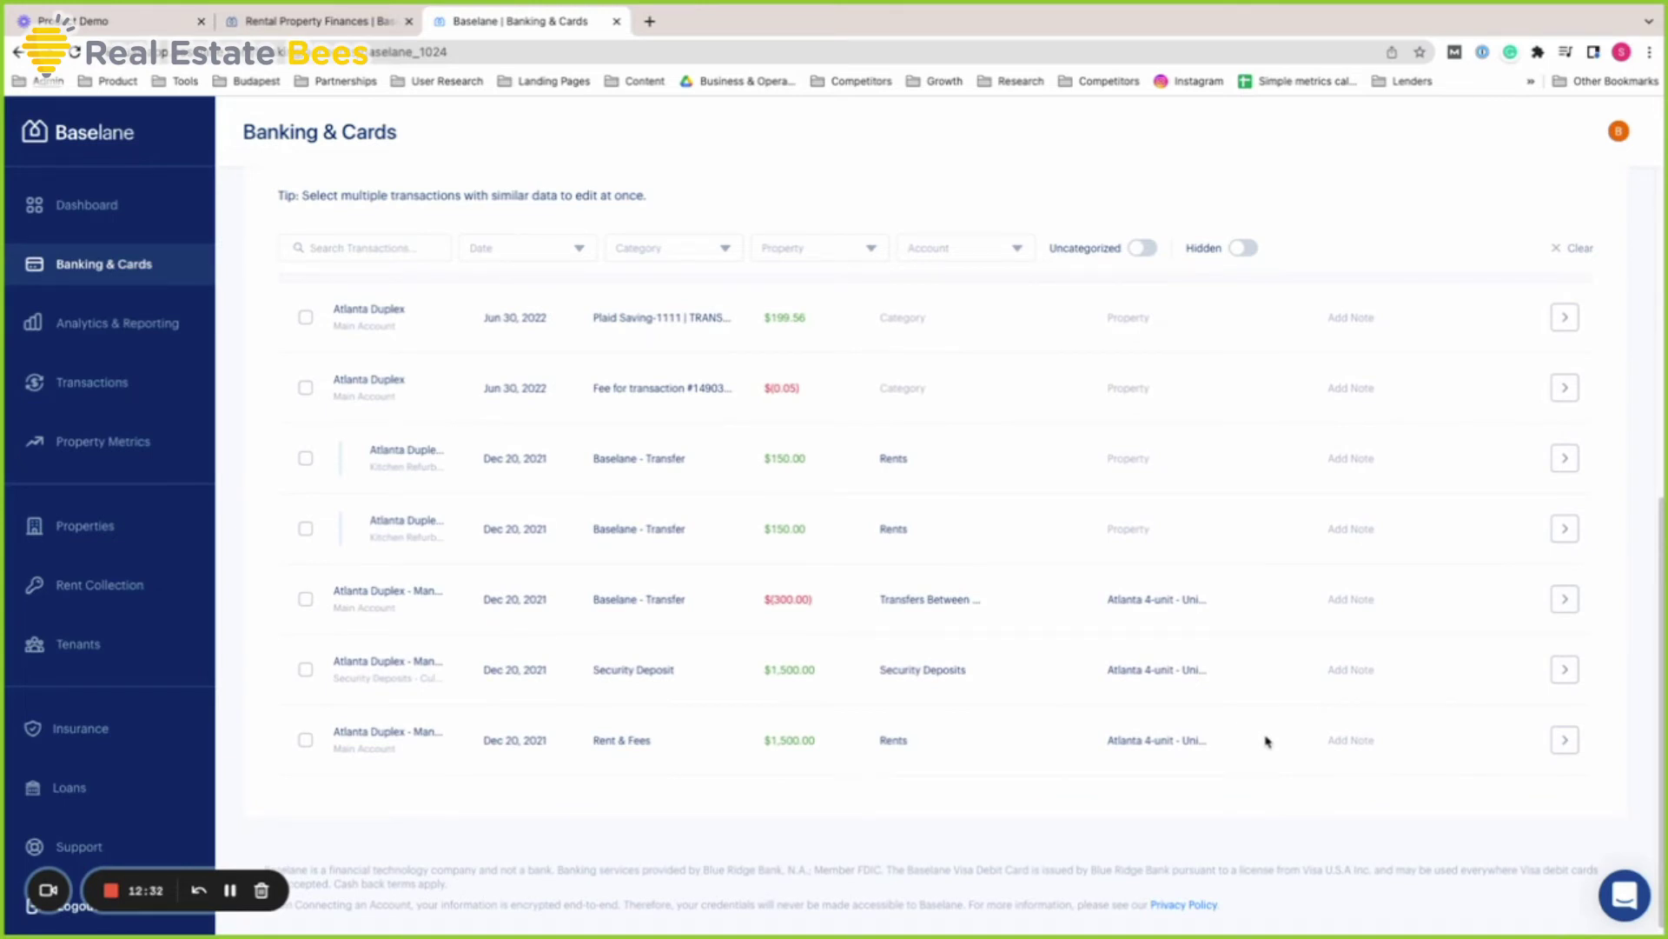
{"action": "scroll", "coordinate": [1267, 740], "scroll_direction": "up", "scroll_amount": 6}
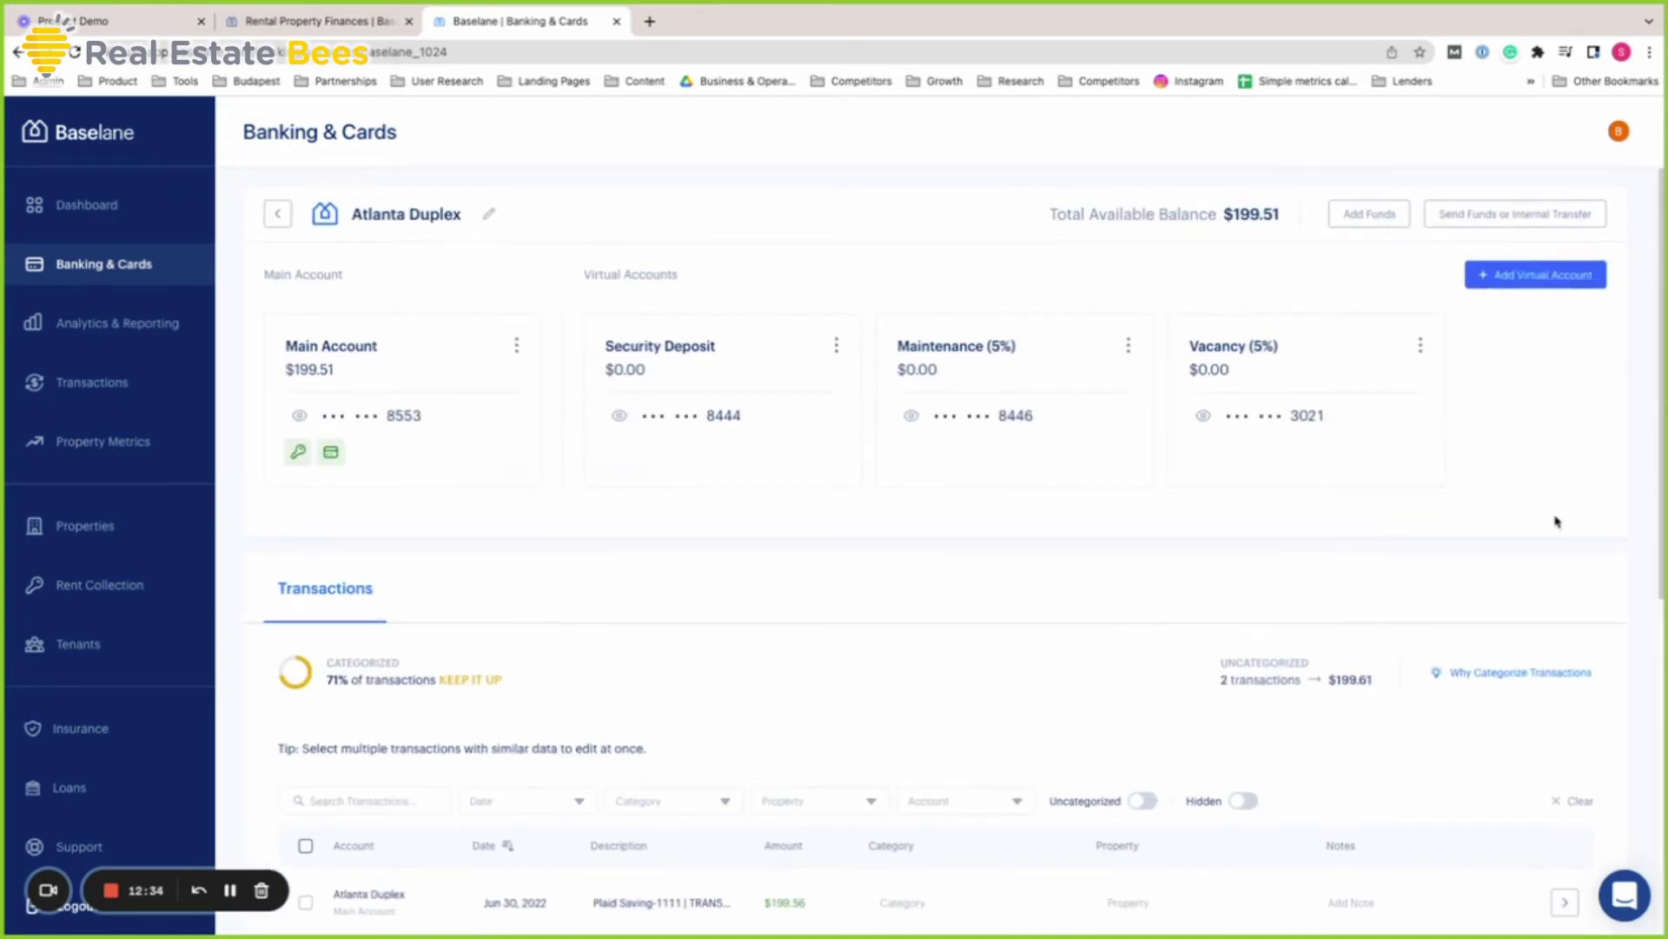
{"action": "left_click", "coordinate": [317, 21]}
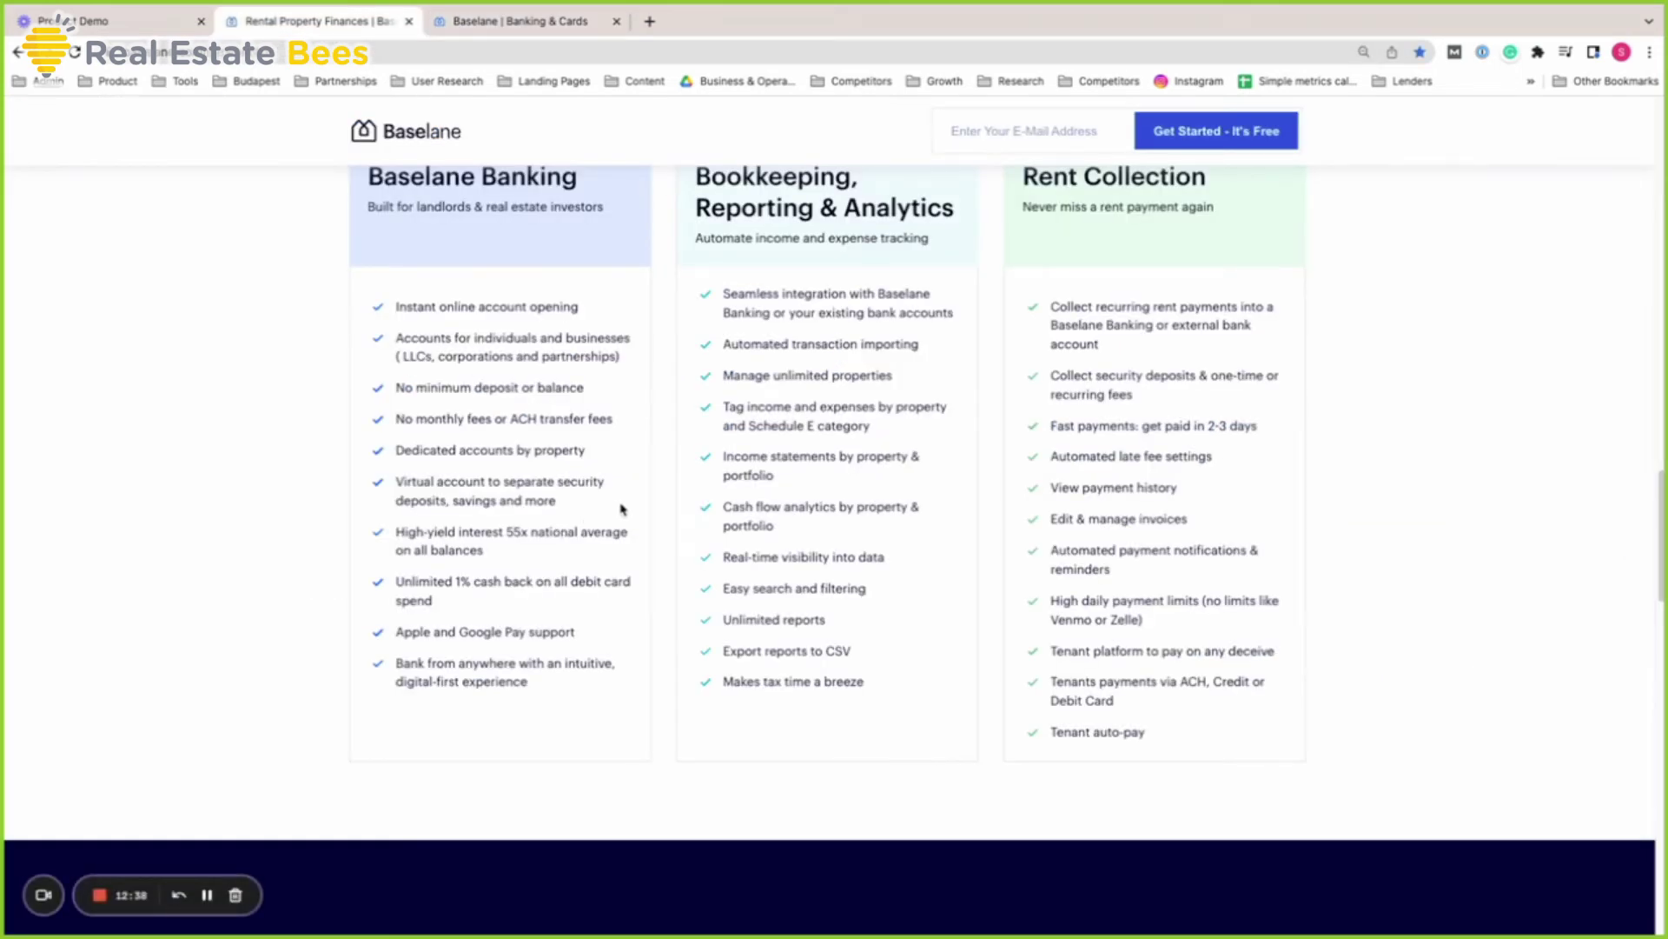
{"action": "scroll", "coordinate": [634, 533], "scroll_direction": "down", "scroll_amount": 1}
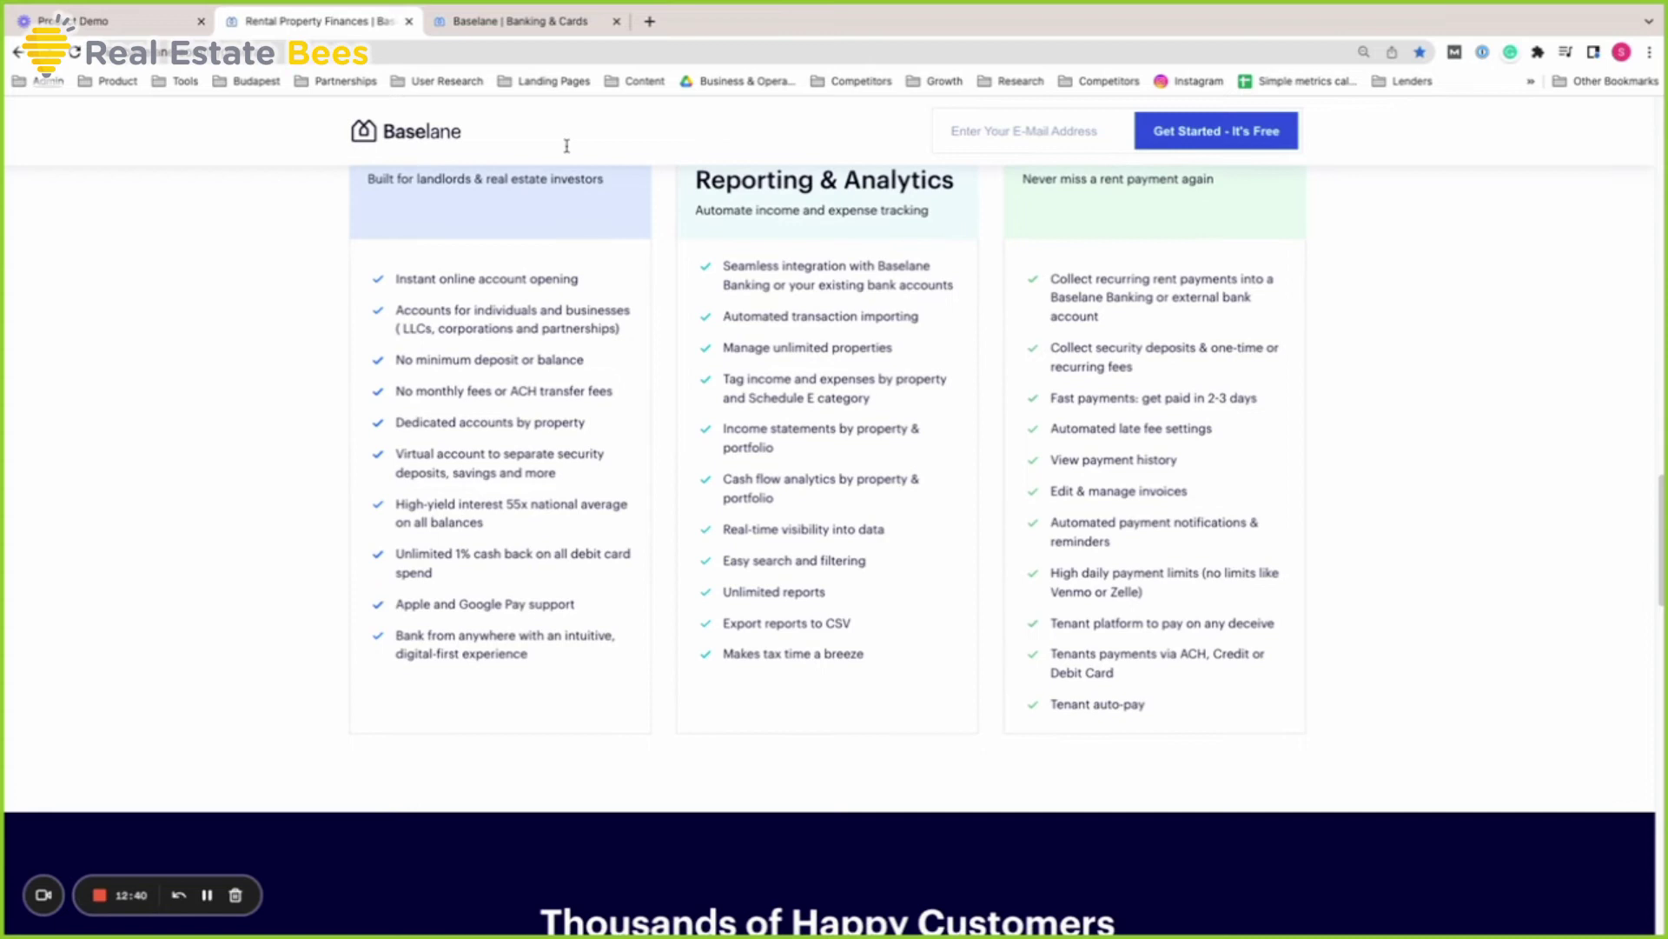
{"action": "left_click", "coordinate": [552, 19]}
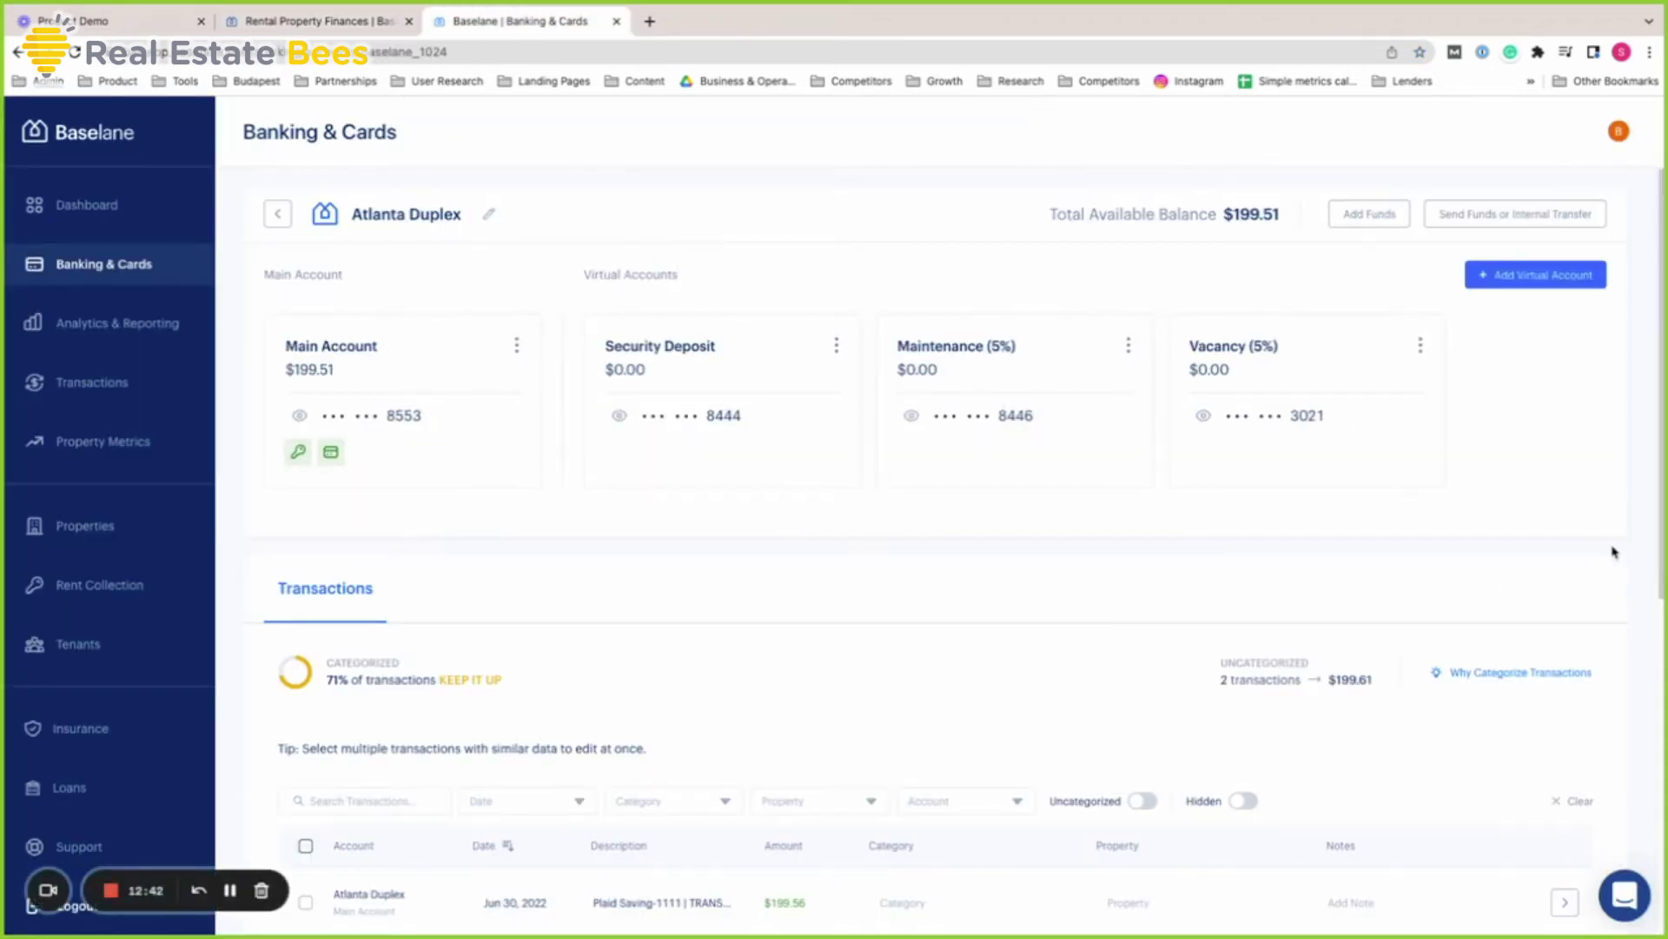
{"action": "scroll", "coordinate": [480, 279], "scroll_direction": "down", "scroll_amount": 1}
{"action": "scroll", "coordinate": [496, 365], "scroll_direction": "up", "scroll_amount": 1}
Open Transactions and scroll through the June 2022 Rents, Mortgage, Utilities and Insurance entries
{"action": "left_click", "coordinate": [141, 384]}
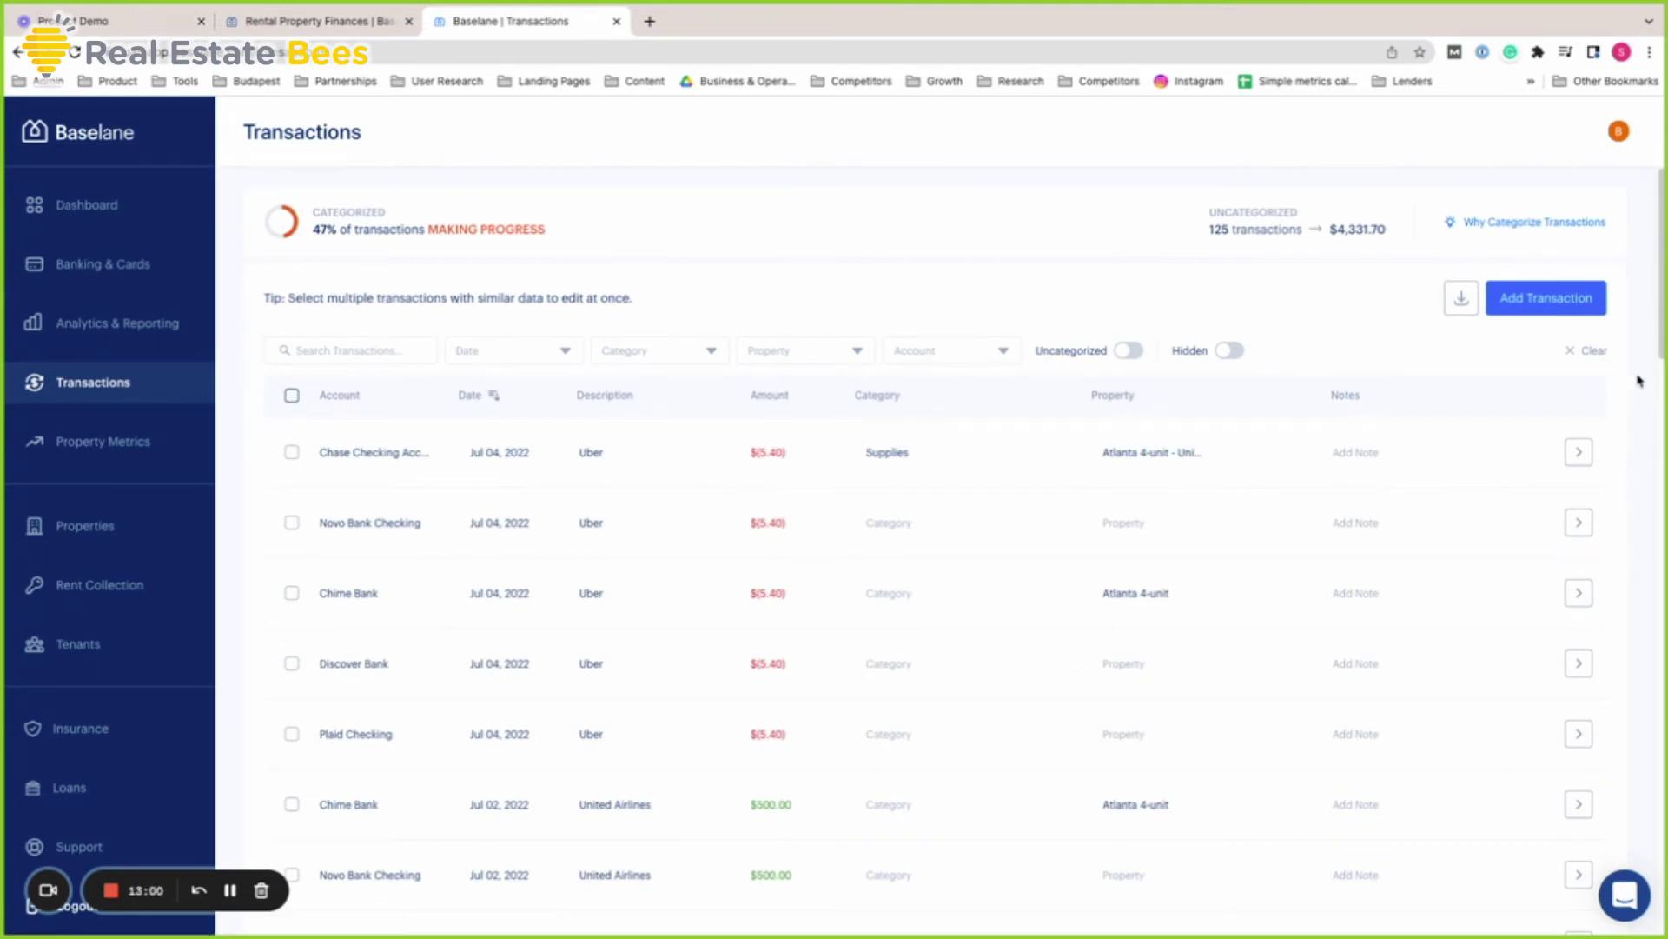
{"action": "scroll", "coordinate": [1616, 432], "scroll_direction": "down", "scroll_amount": 8}
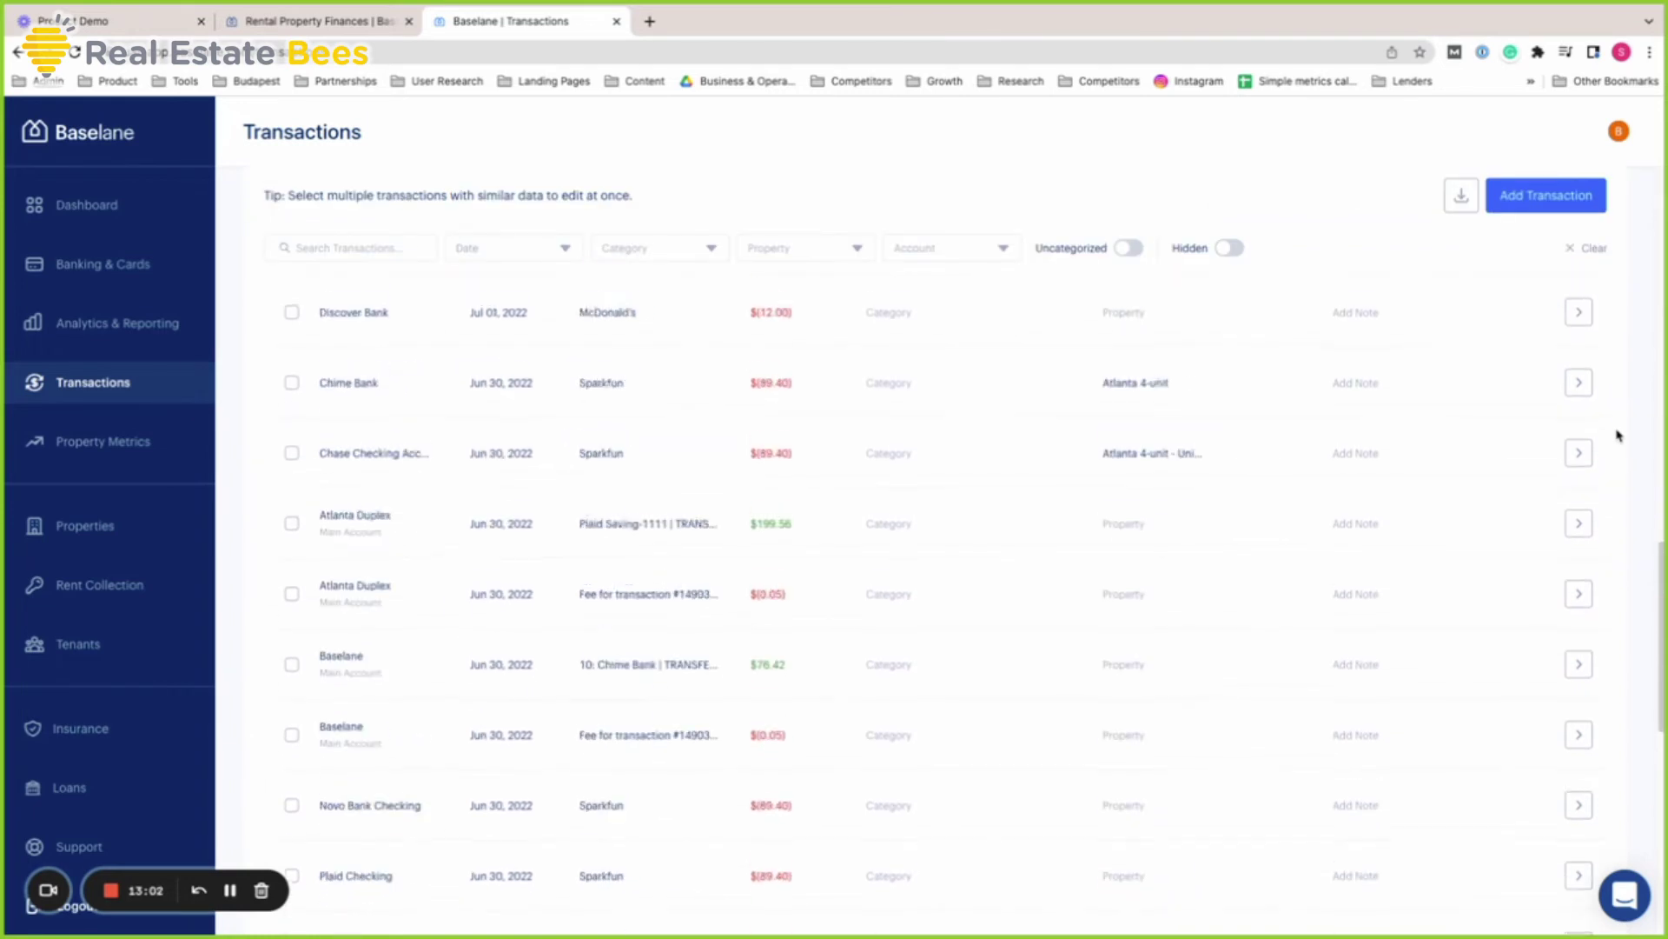
{"action": "scroll", "coordinate": [1619, 434], "scroll_direction": "down", "scroll_amount": 4}
{"action": "scroll", "coordinate": [1619, 434], "scroll_direction": "down", "scroll_amount": 5}
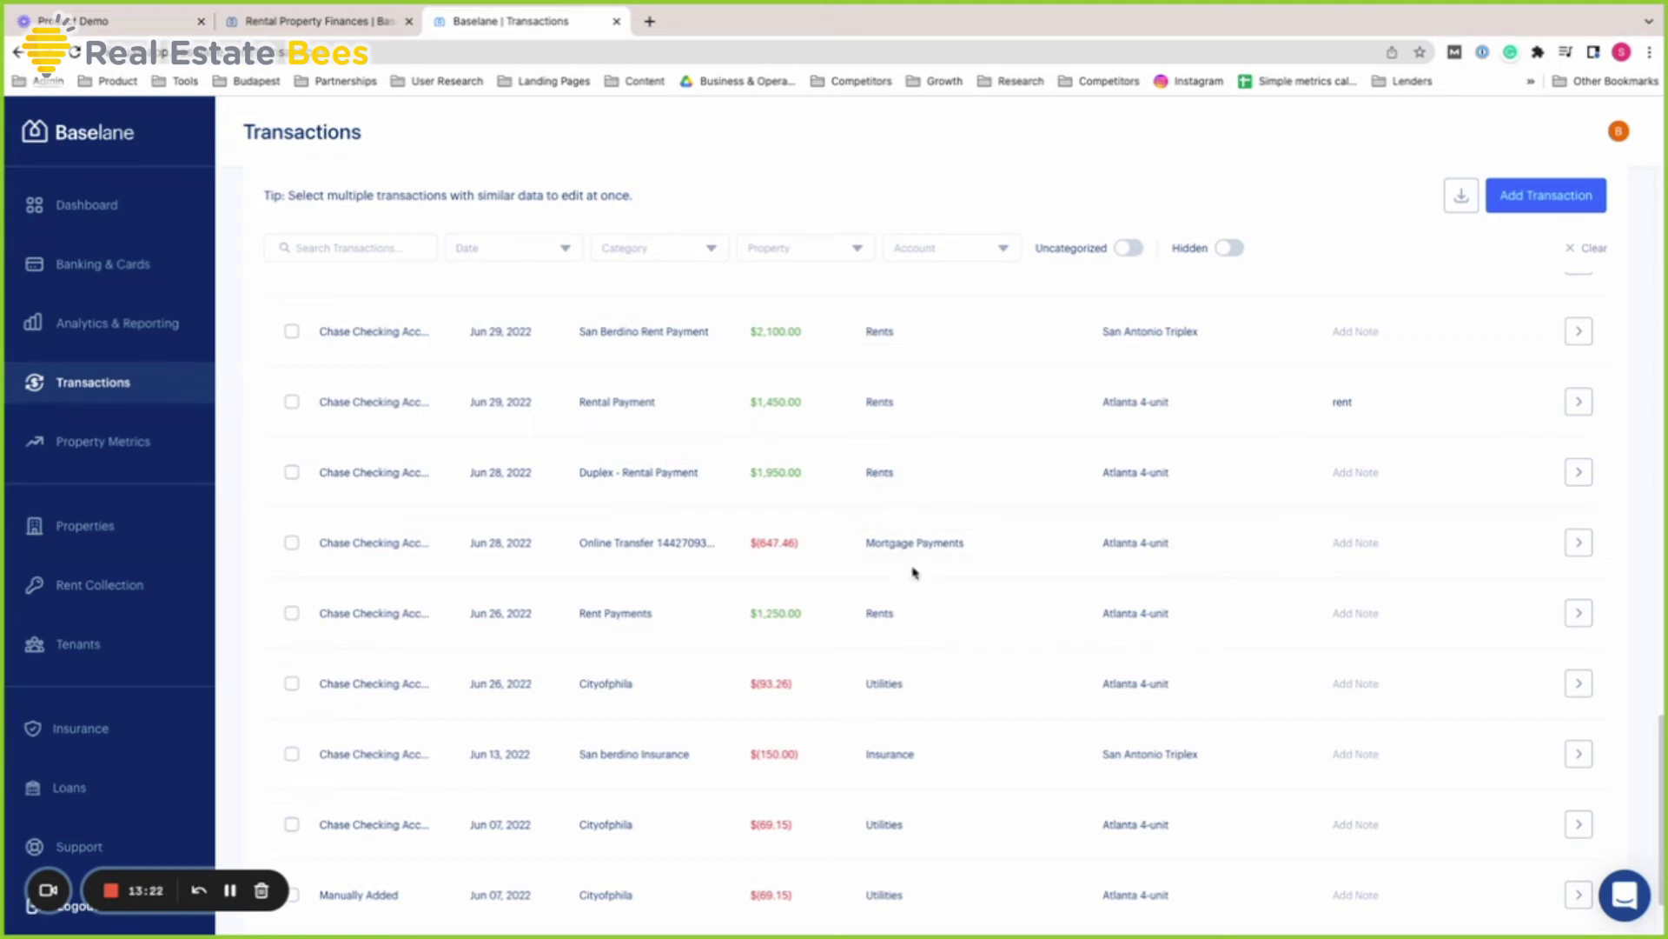
{"action": "scroll", "coordinate": [931, 832], "scroll_direction": "up", "scroll_amount": 1}
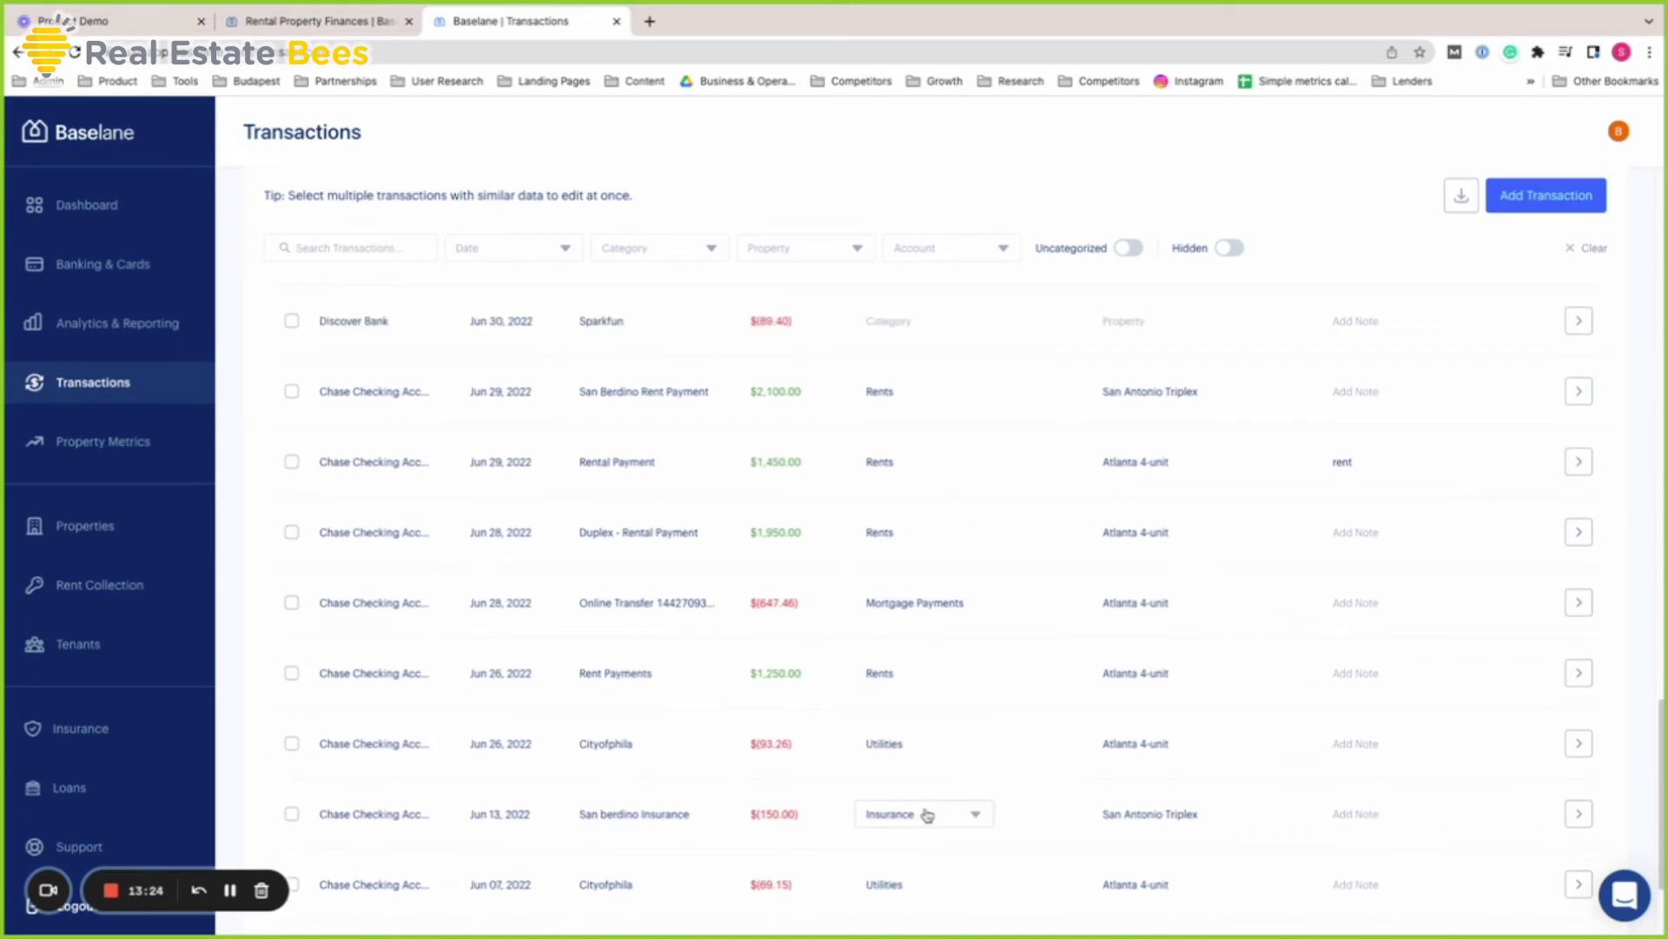
{"action": "double_click", "coordinate": [654, 393]}
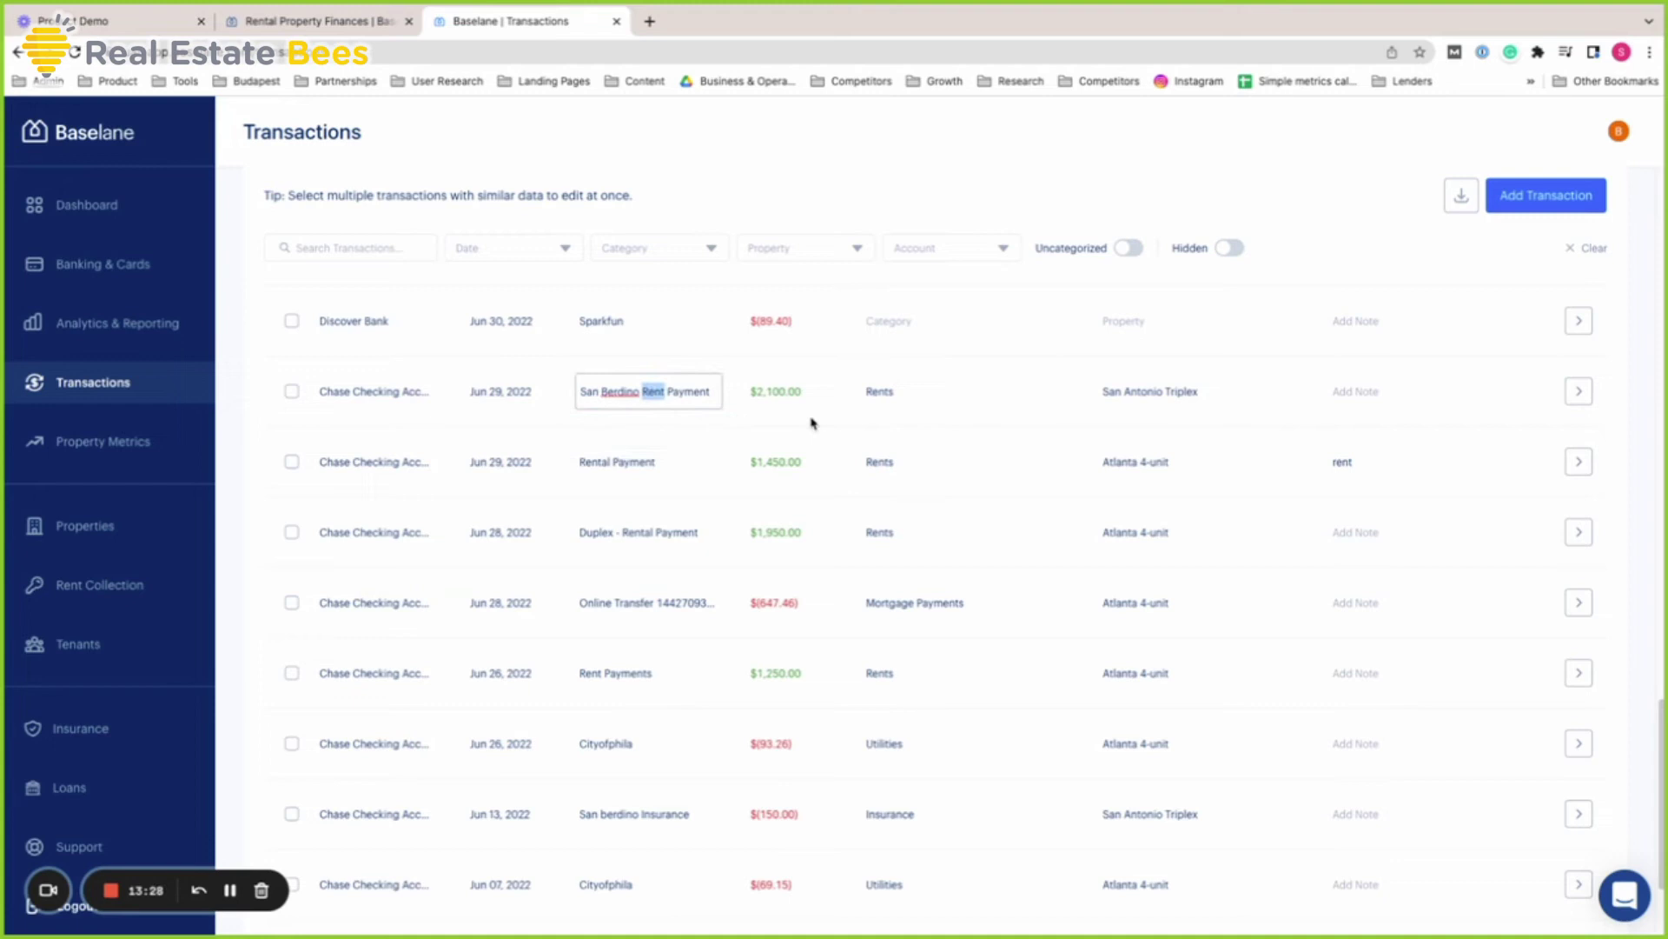
{"action": "left_click", "coordinate": [890, 391]}
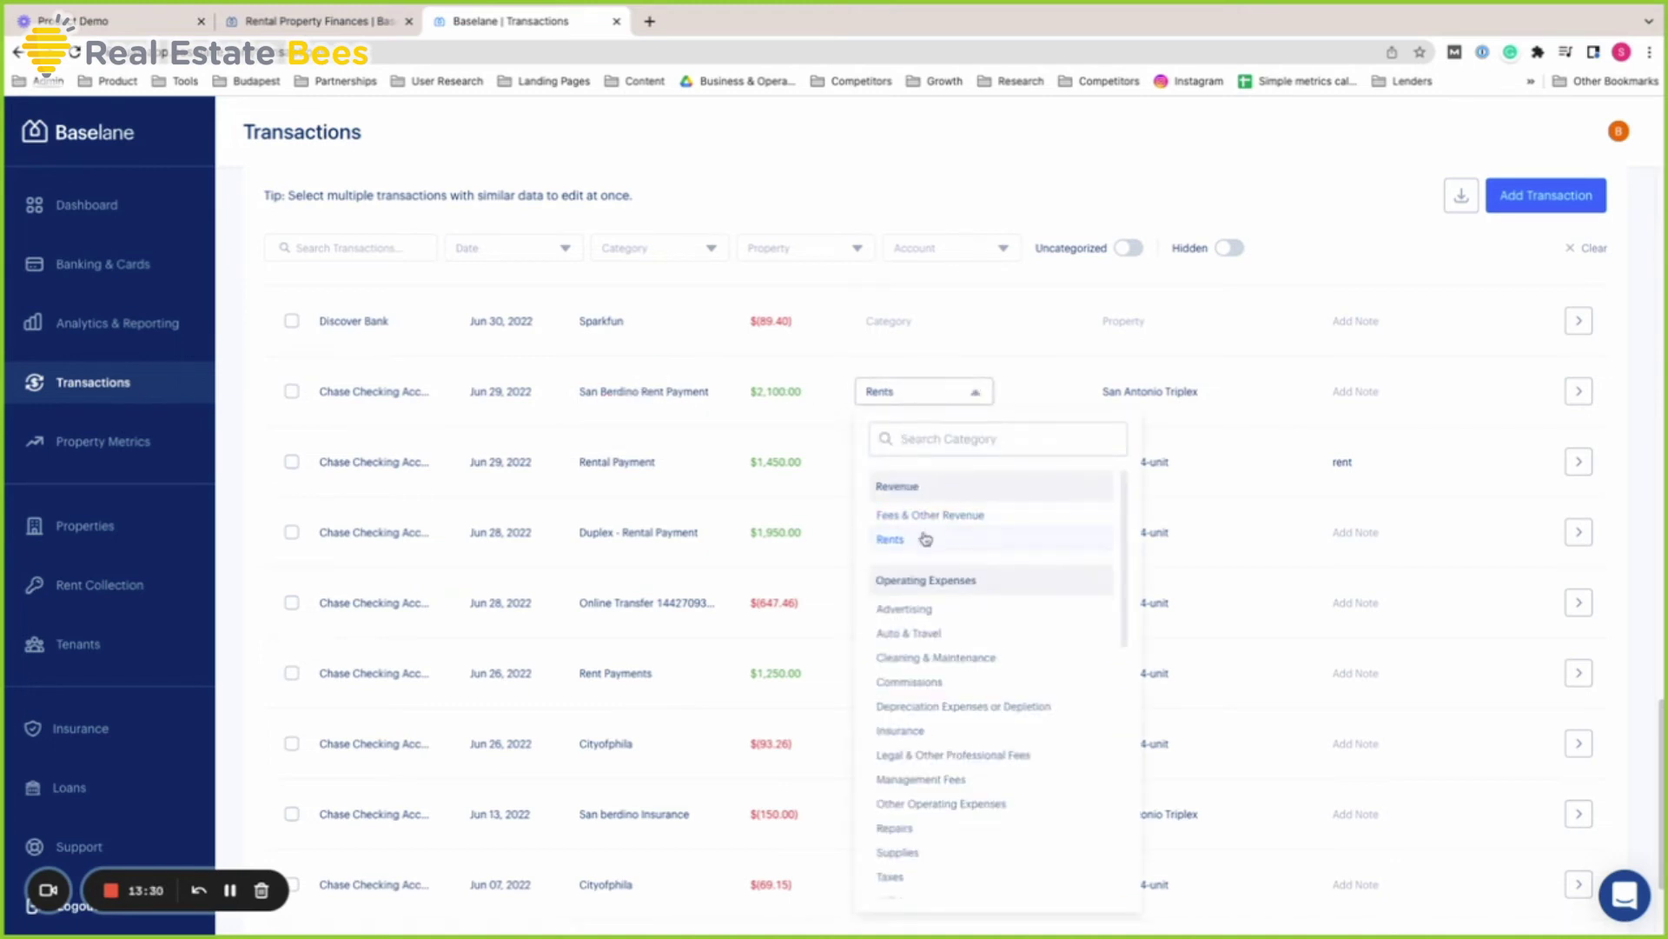
{"action": "left_click", "coordinate": [1217, 393]}
{"action": "left_click", "coordinate": [1039, 395]}
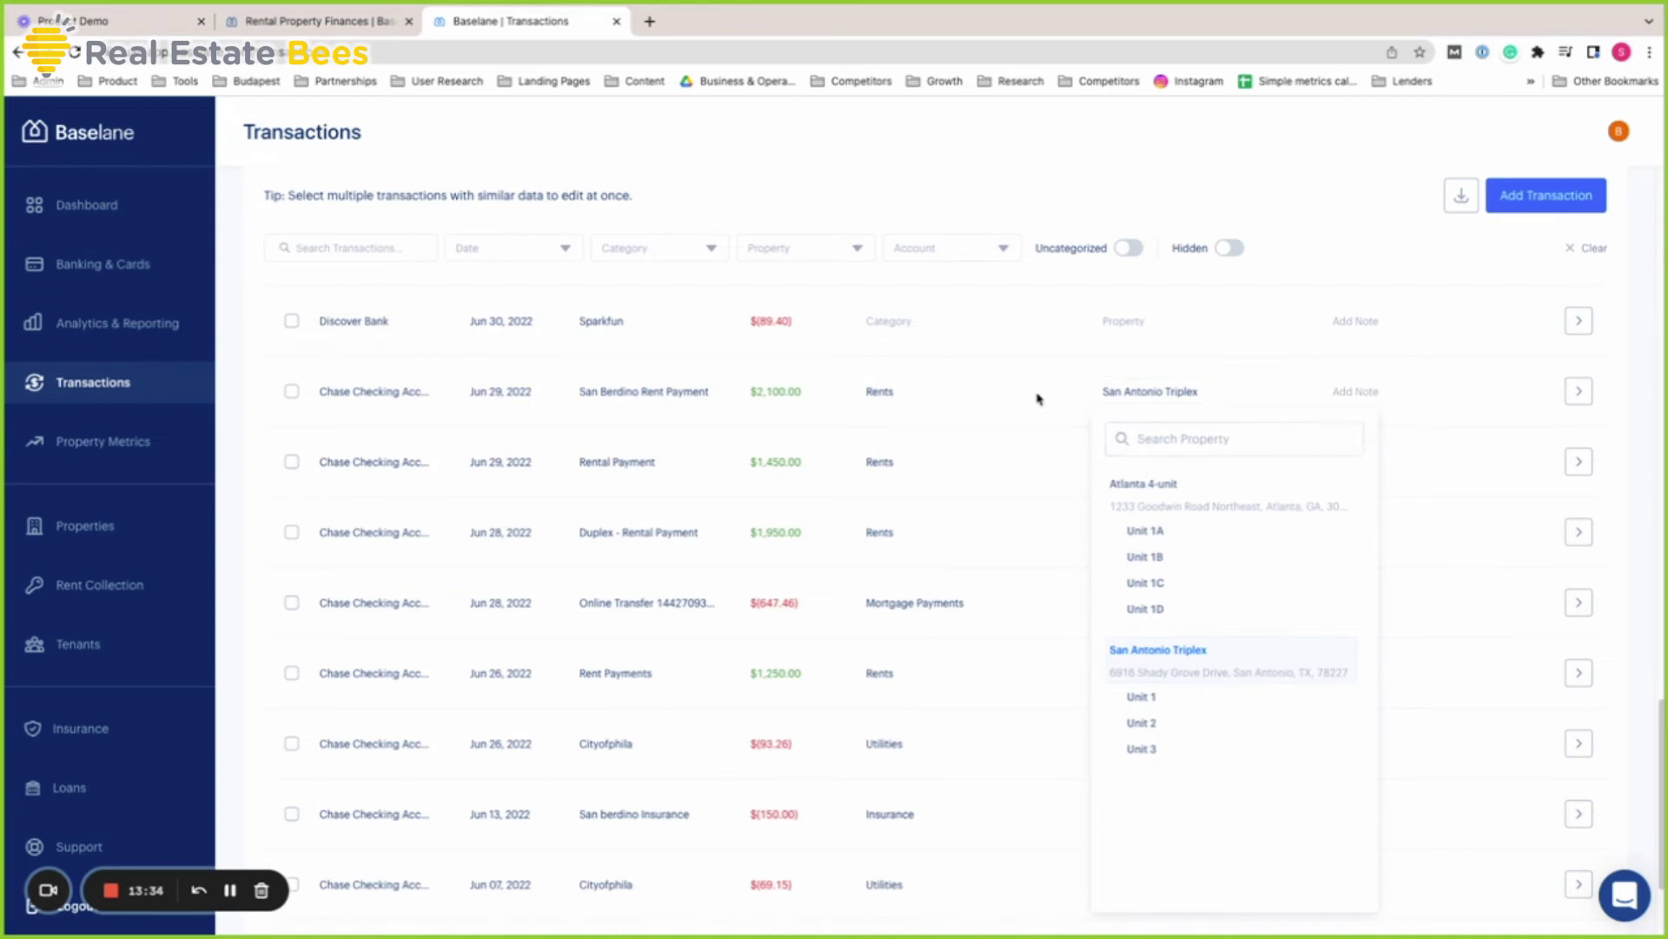
{"action": "left_click", "coordinate": [1147, 398]}
{"action": "left_click", "coordinate": [1178, 720]}
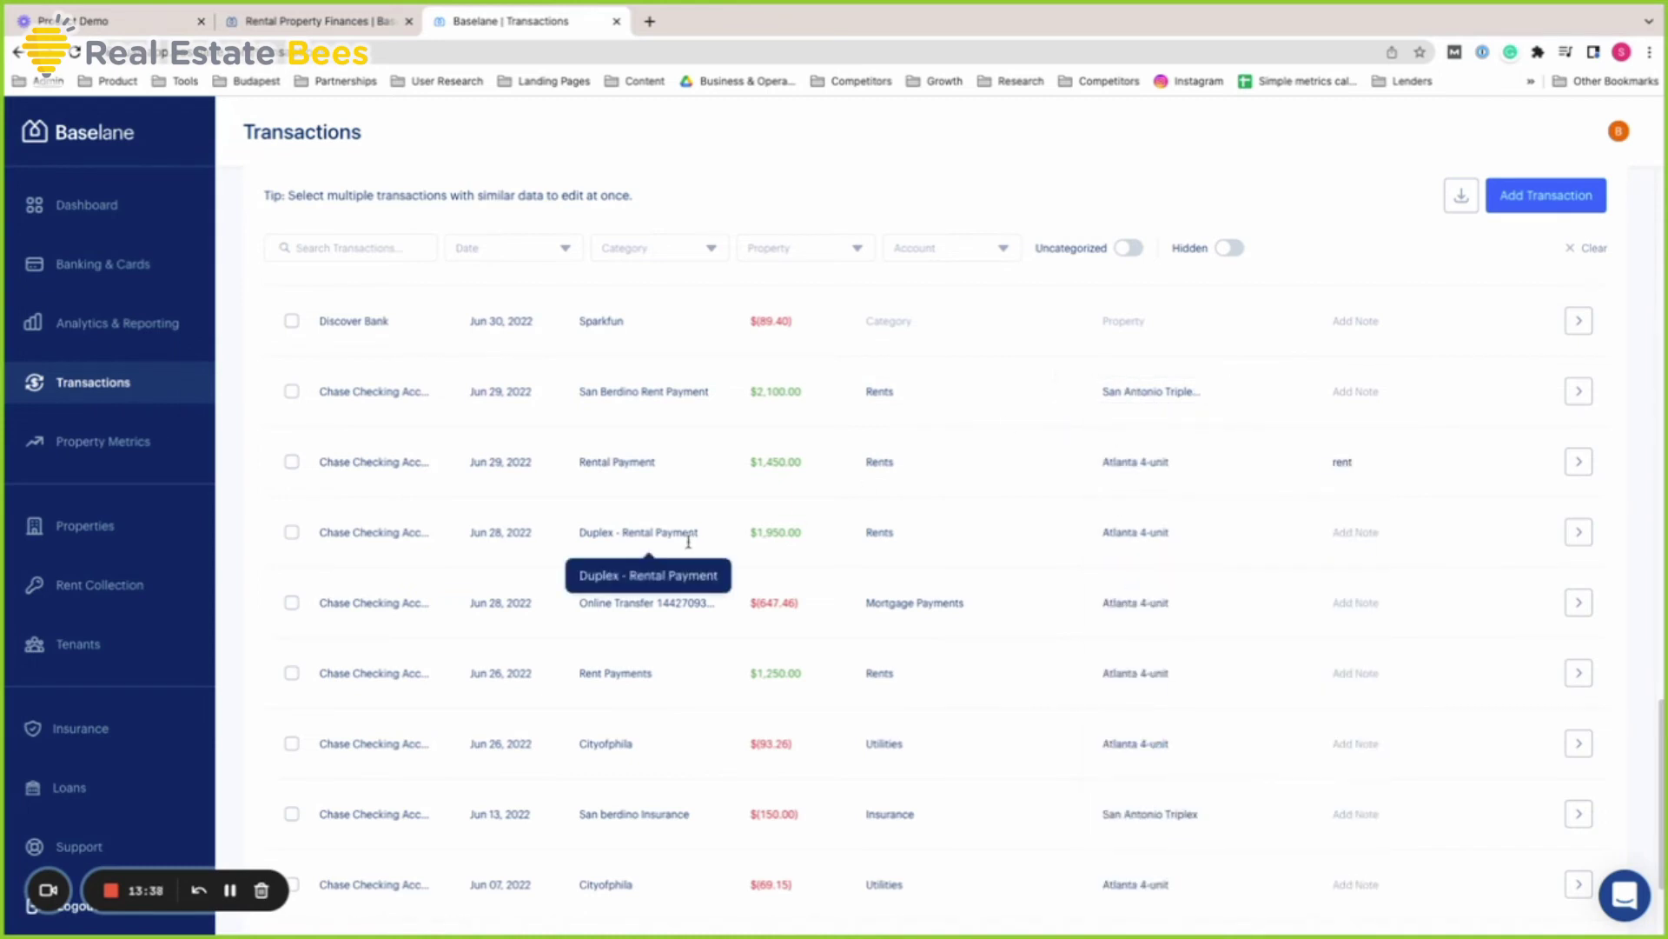
{"action": "triple_click", "coordinate": [630, 602]}
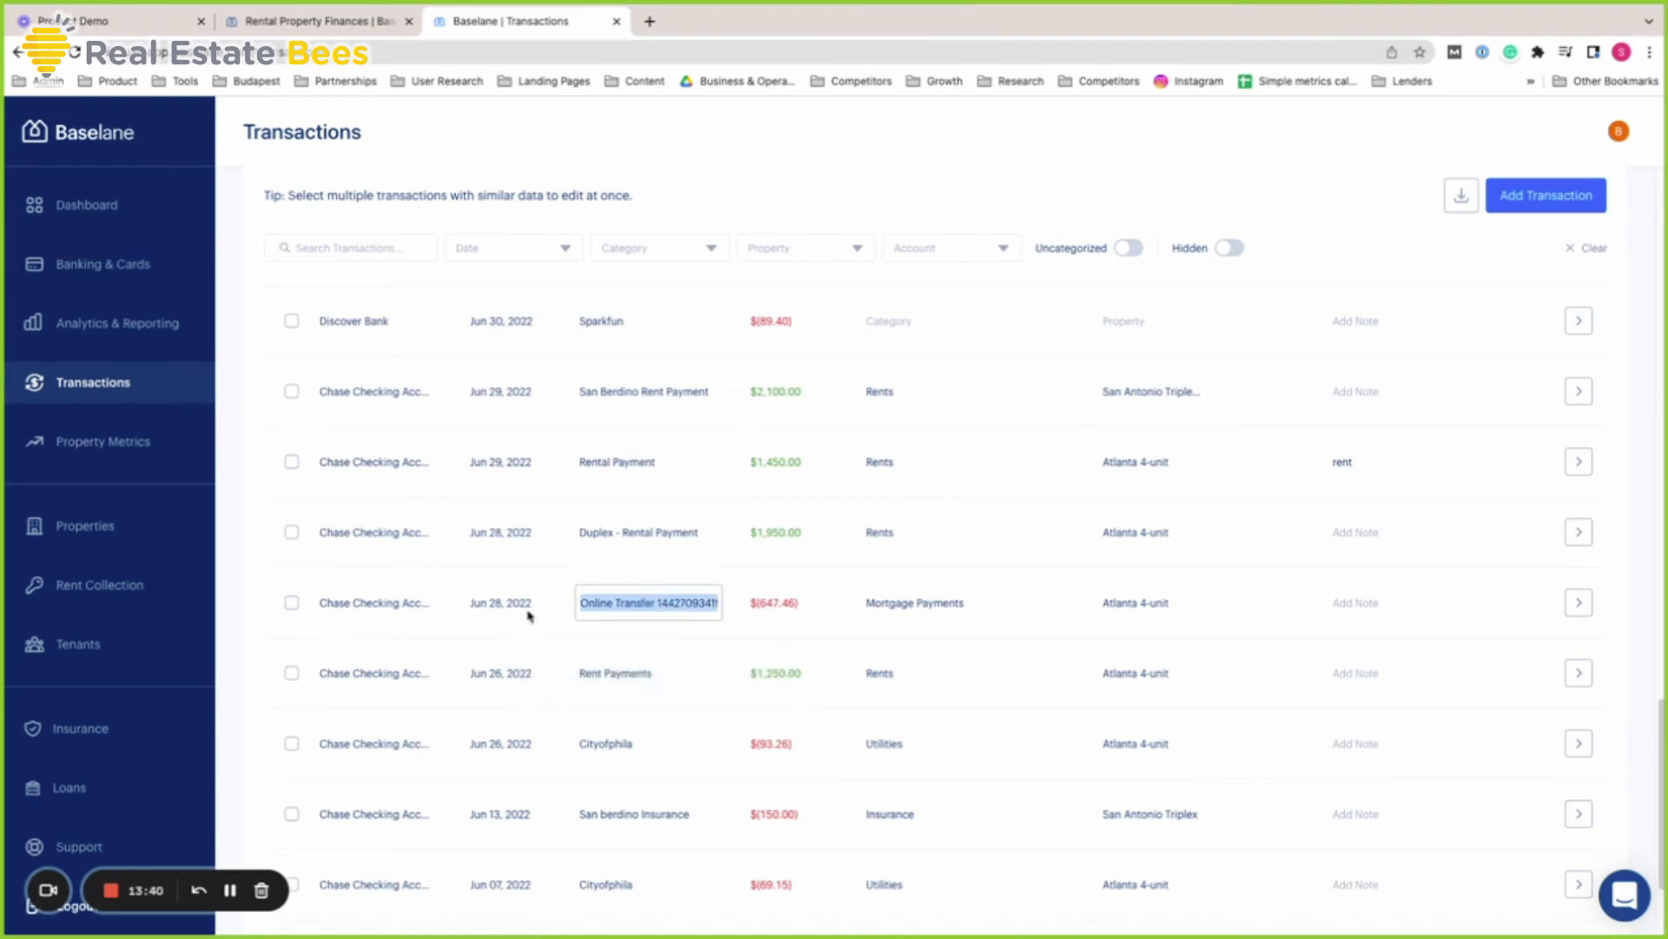
{"action": "left_click", "coordinate": [900, 614]}
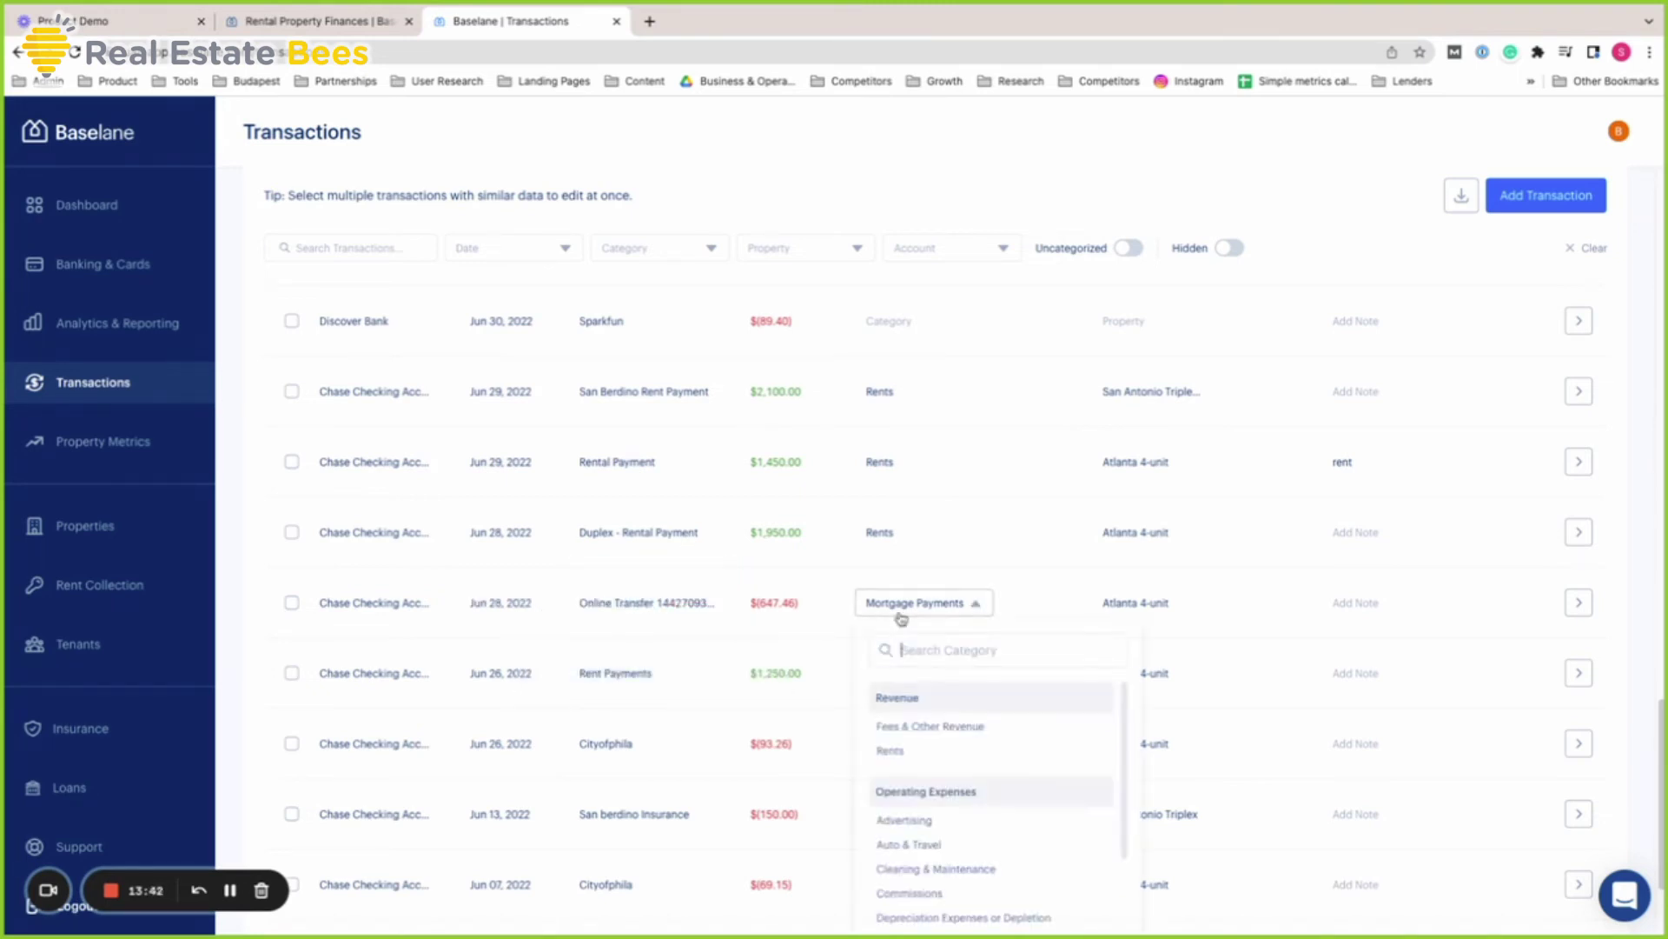
{"action": "type", "text": "mort"}
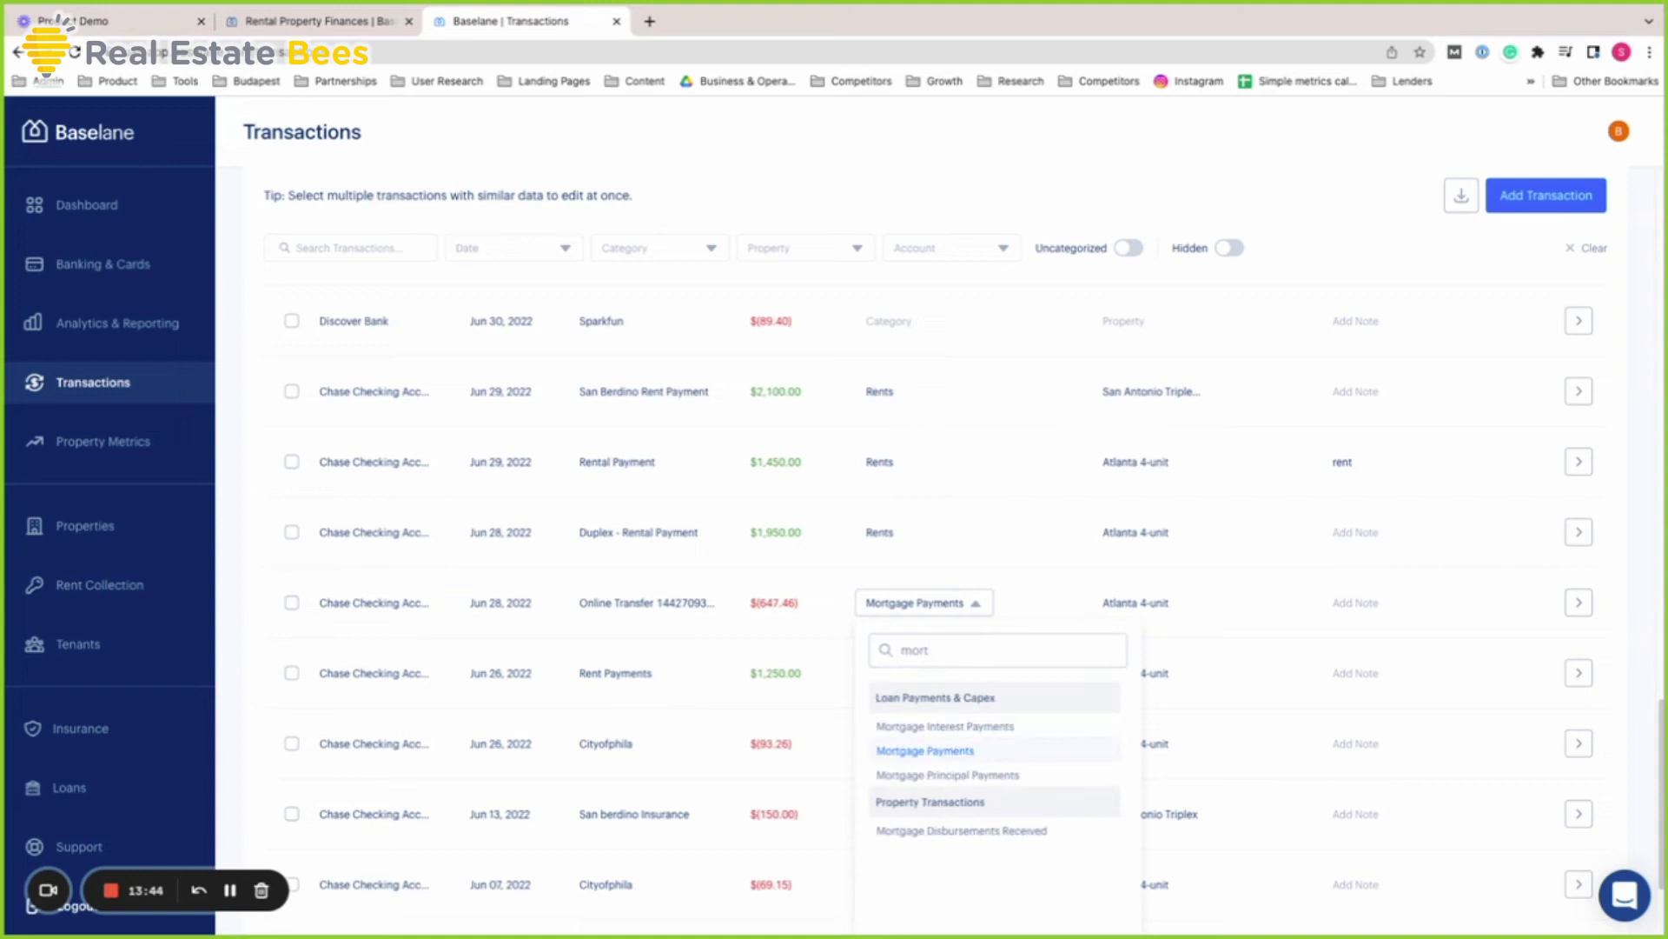
{"action": "left_click", "coordinate": [1152, 608]}
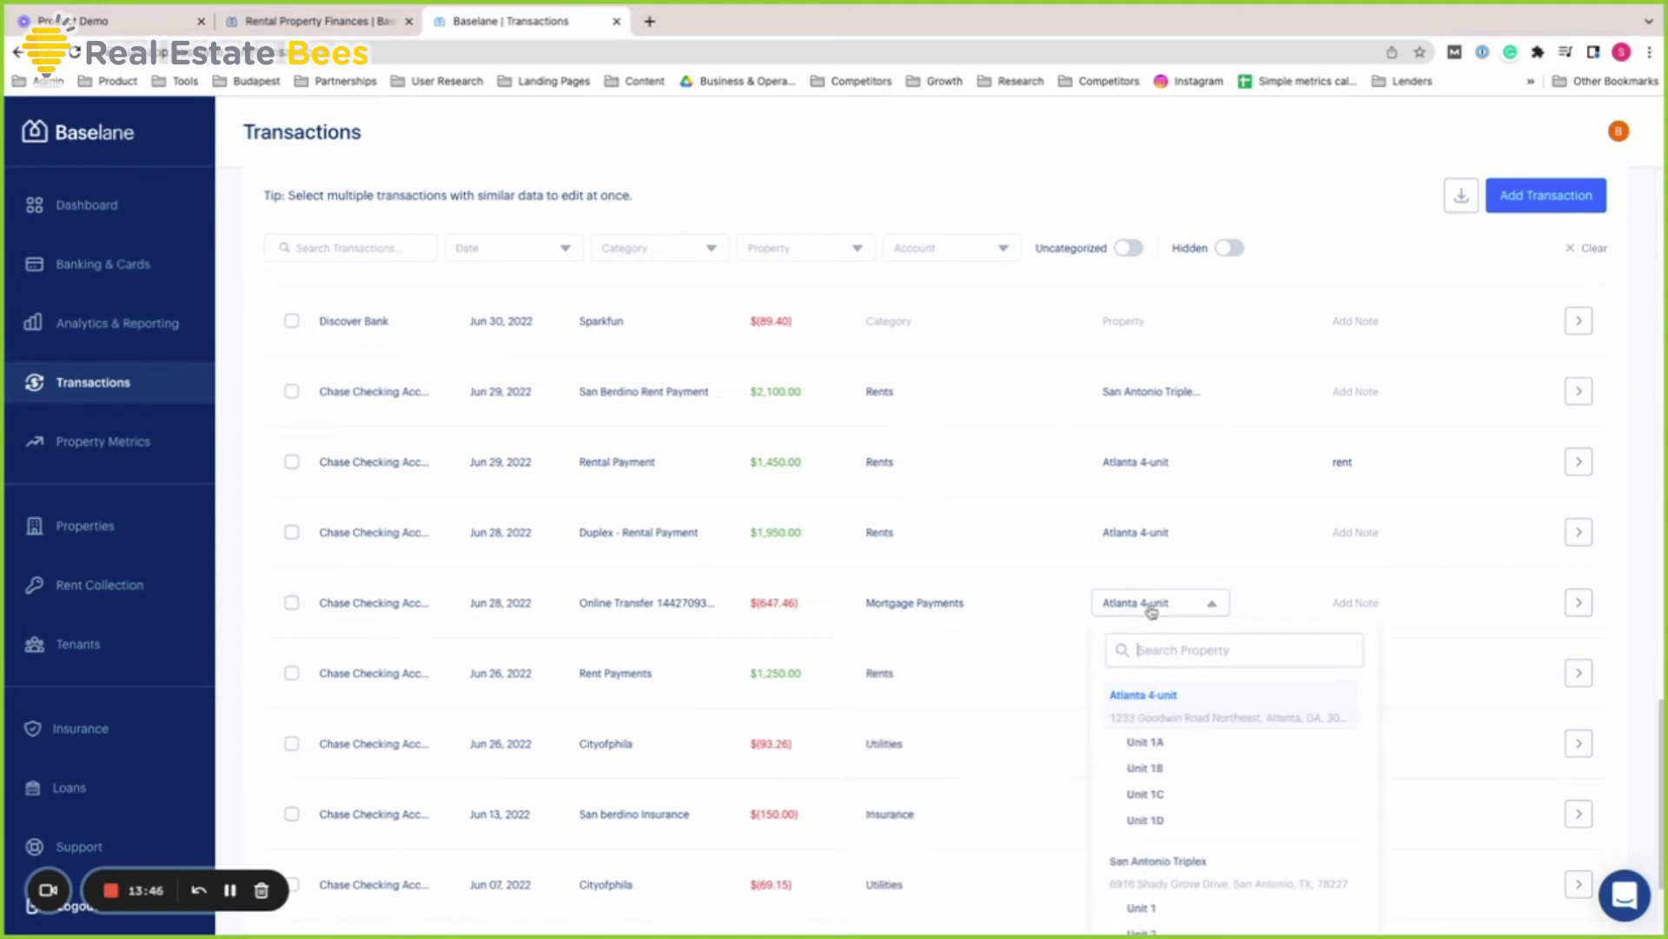
{"action": "left_click", "coordinate": [1061, 613]}
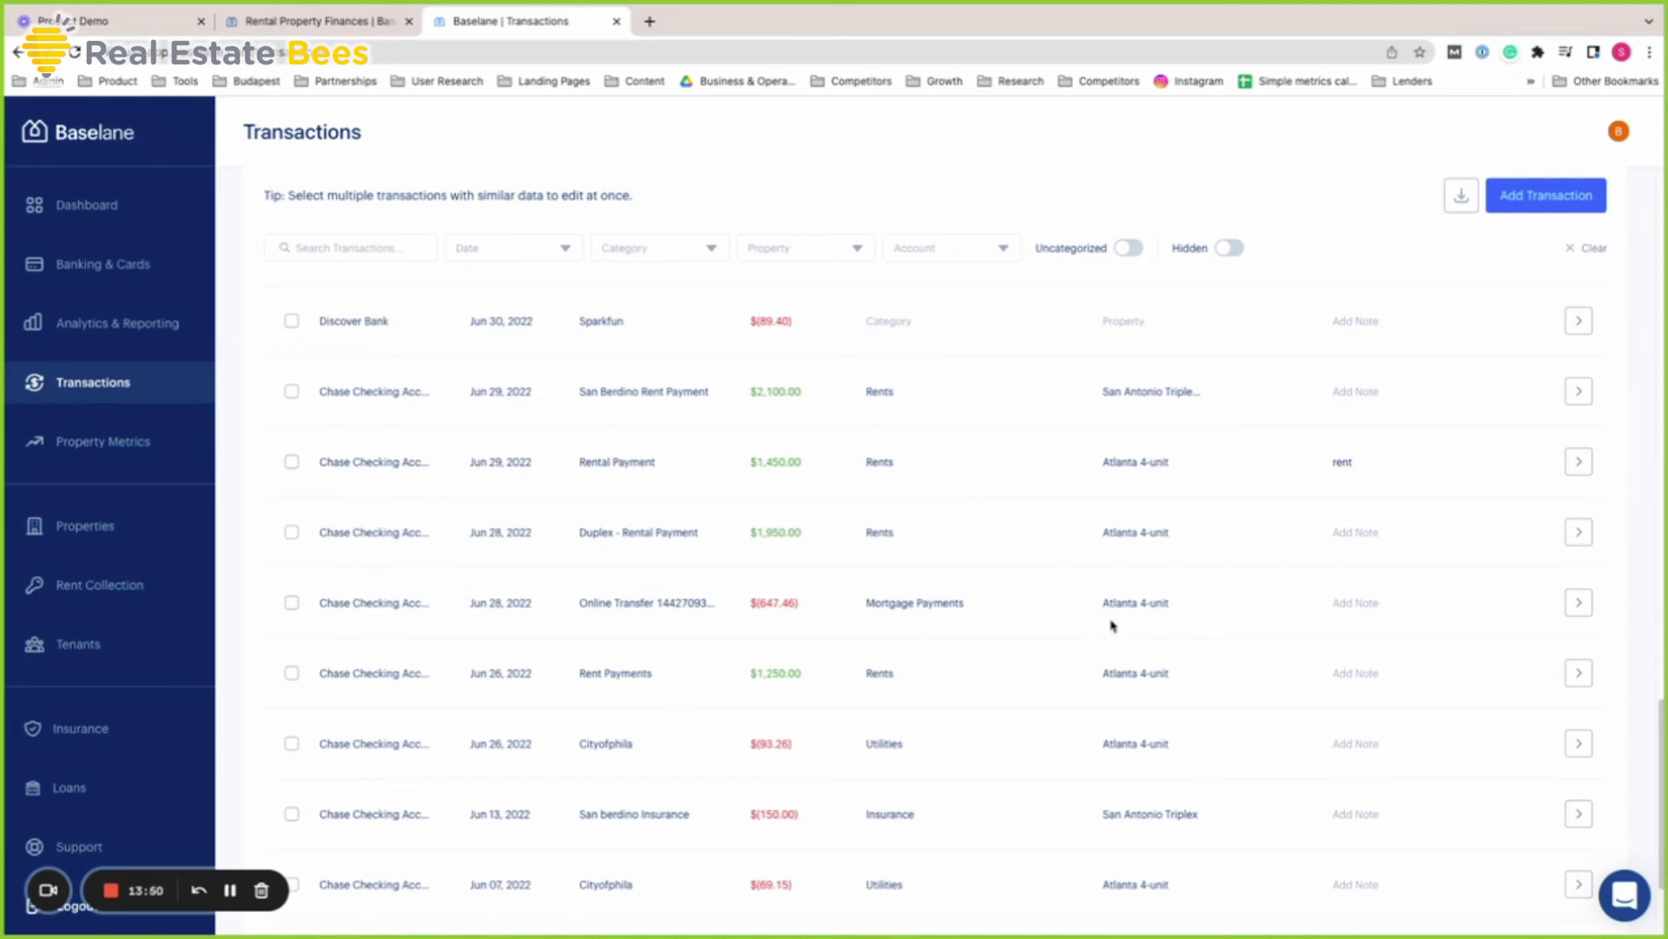
{"action": "scroll", "coordinate": [1112, 623], "scroll_direction": "down", "scroll_amount": 1}
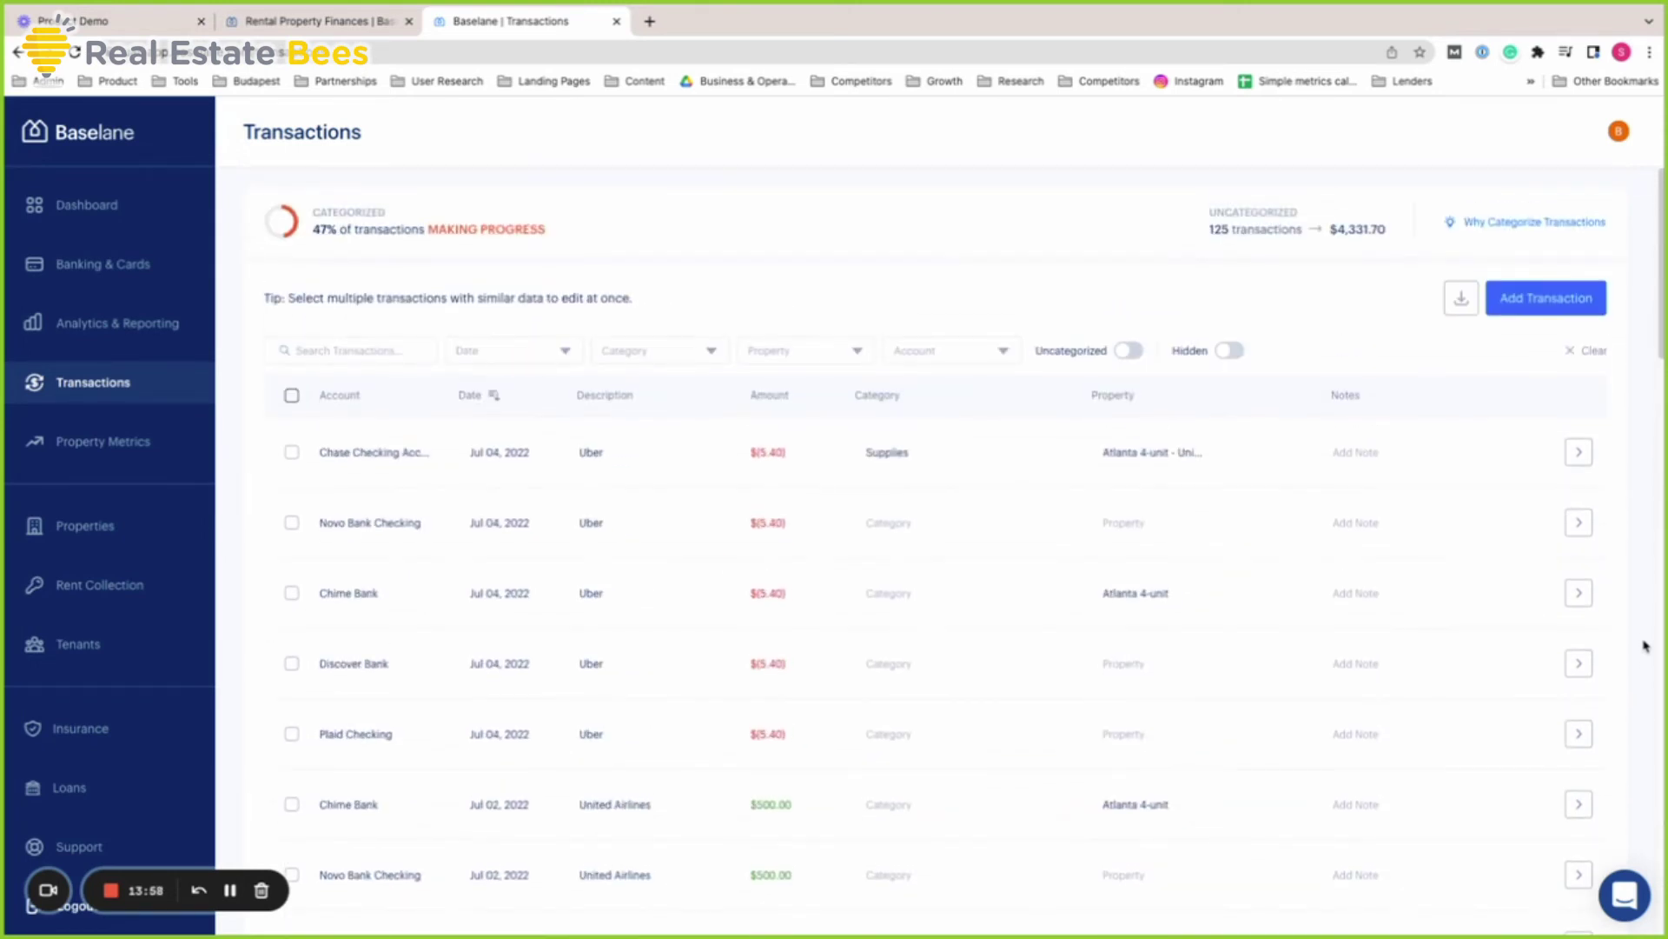
{"action": "scroll", "coordinate": [1645, 645], "scroll_direction": "down", "scroll_amount": 15}
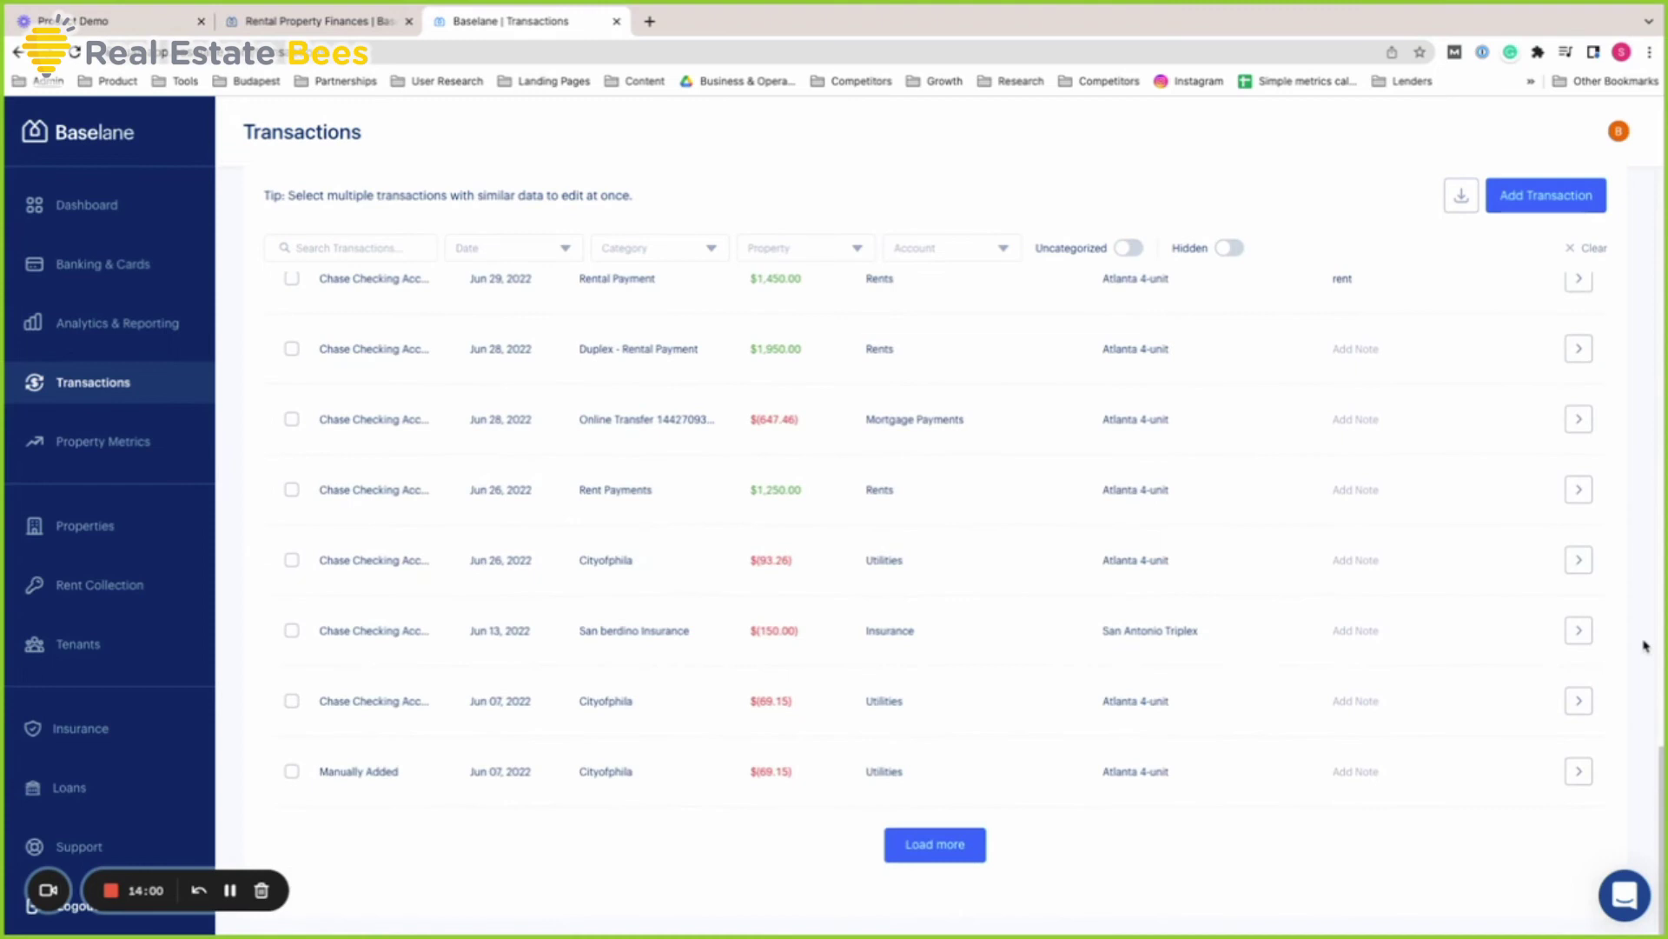
{"action": "scroll", "coordinate": [1646, 646], "scroll_direction": "up", "scroll_amount": 15}
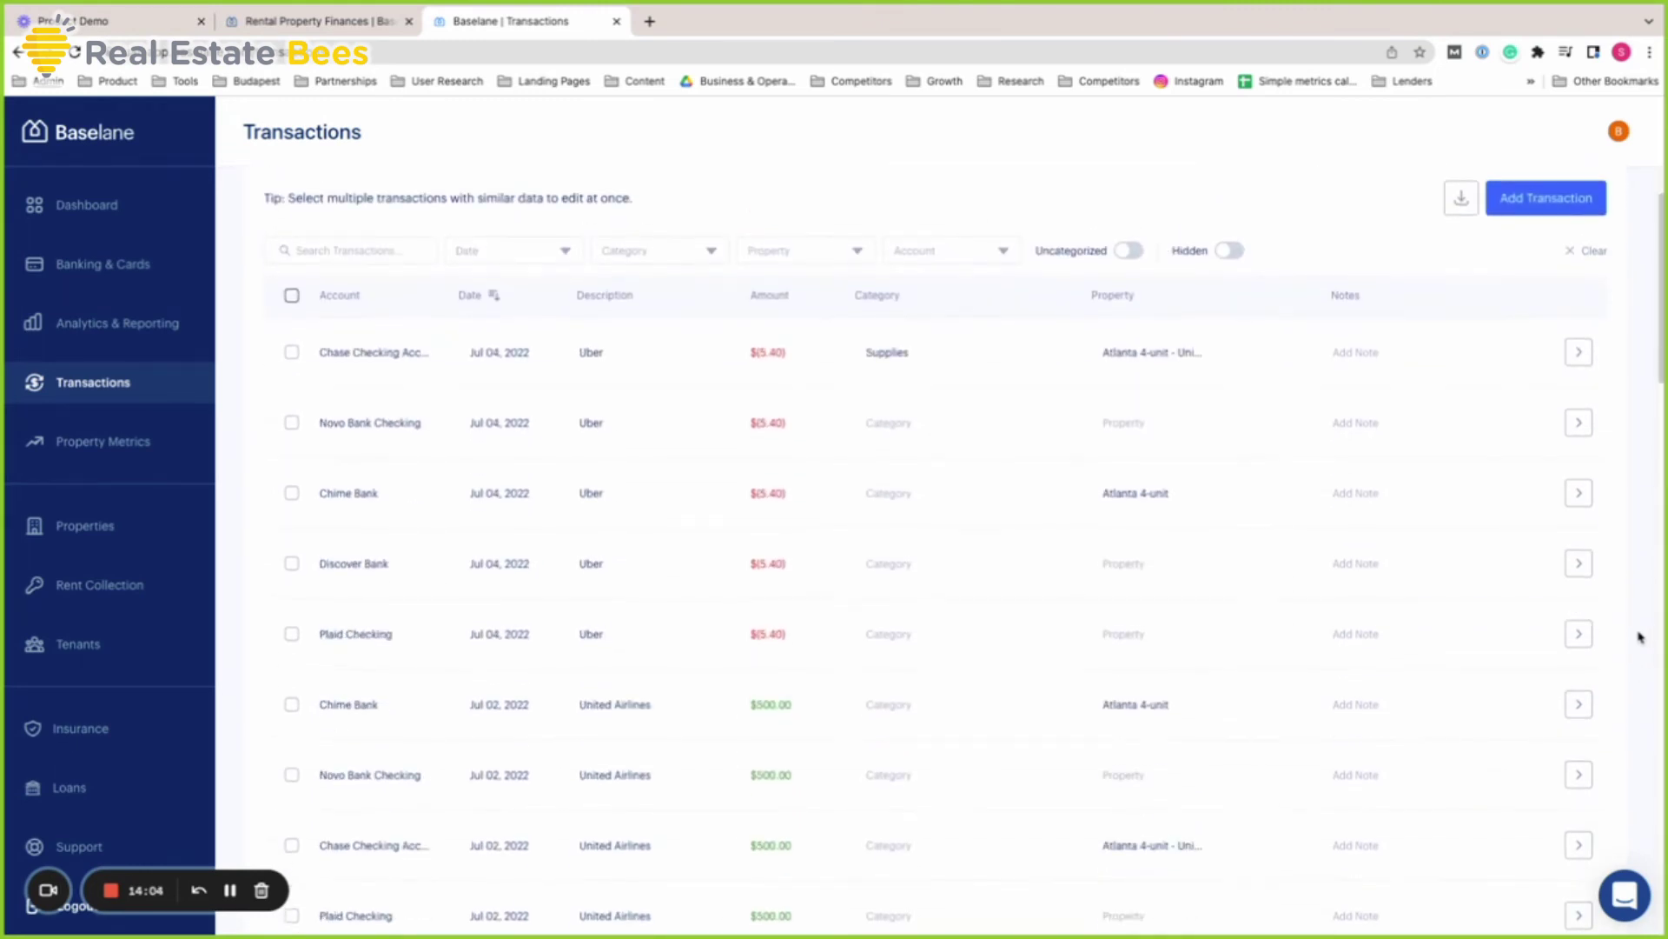
Open Analytics & Reporting and filter the cash flow to the Atlanta 4-unit property
{"action": "left_click", "coordinate": [159, 328]}
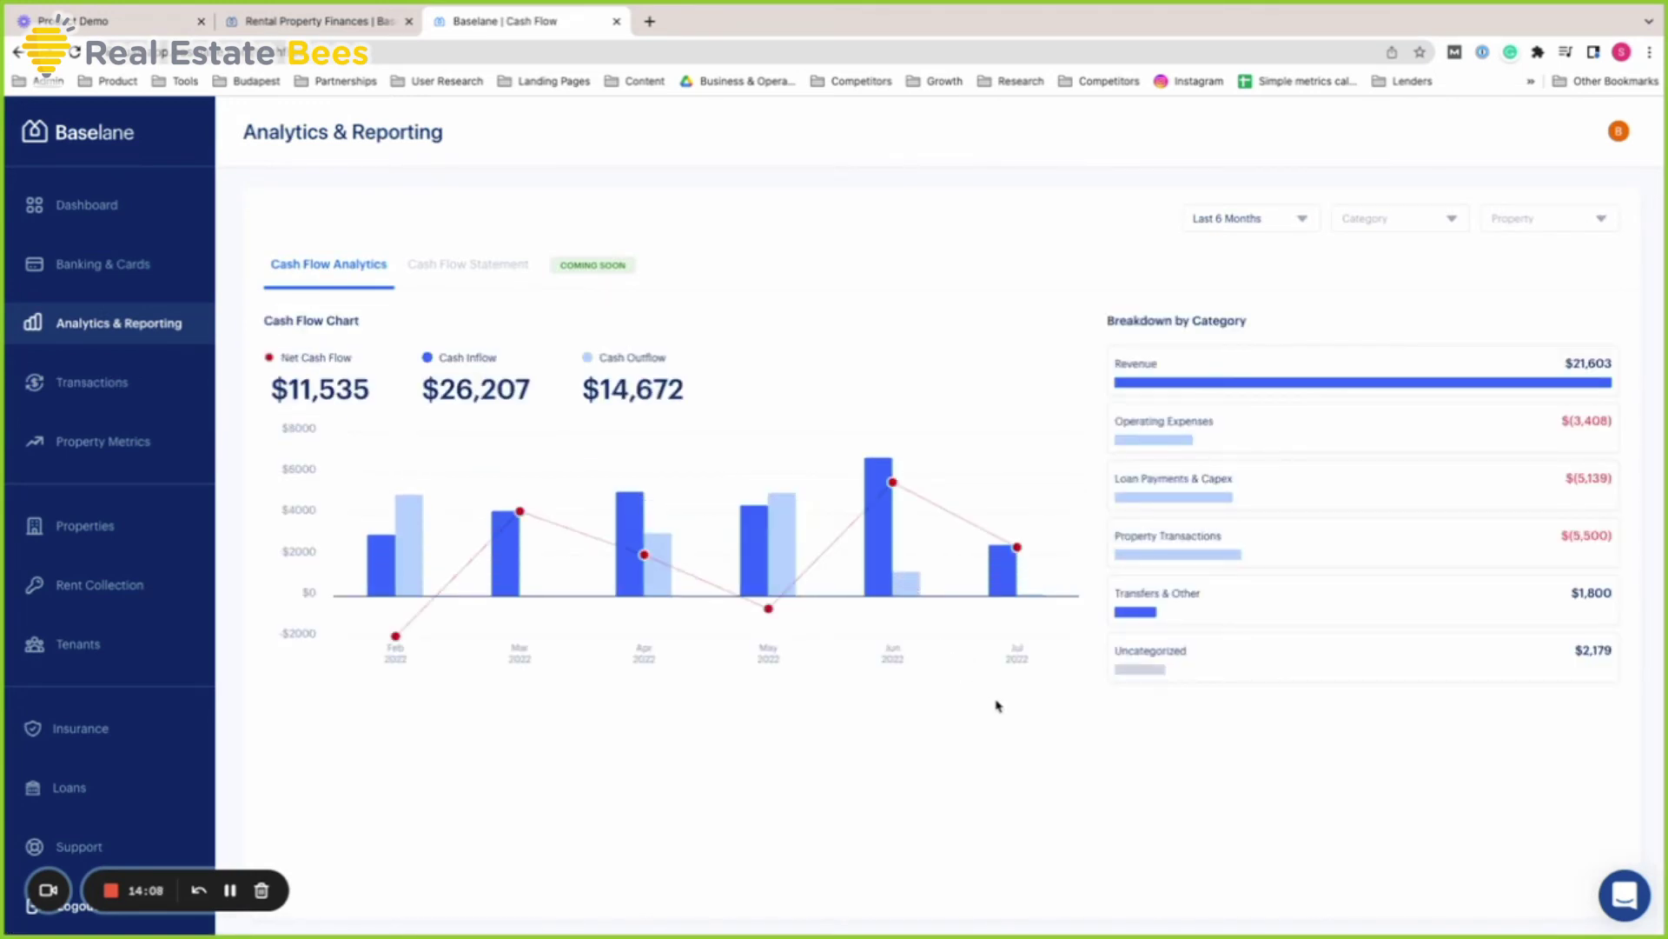
{"action": "left_click", "coordinate": [1273, 222]}
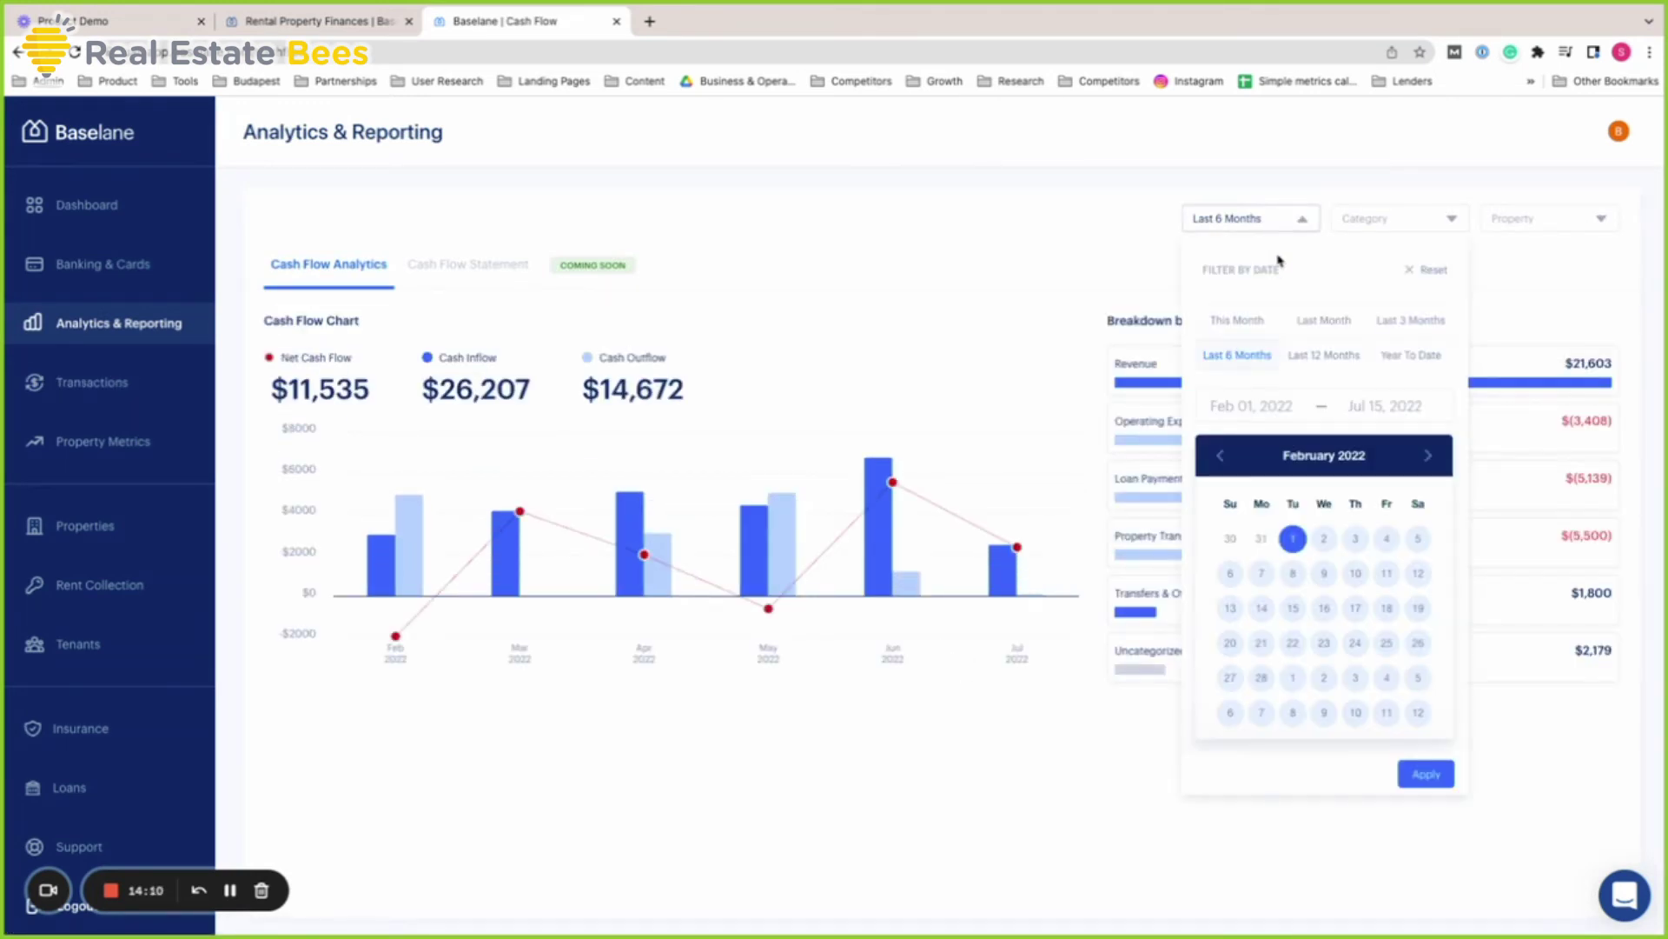
{"action": "left_click", "coordinate": [1139, 261]}
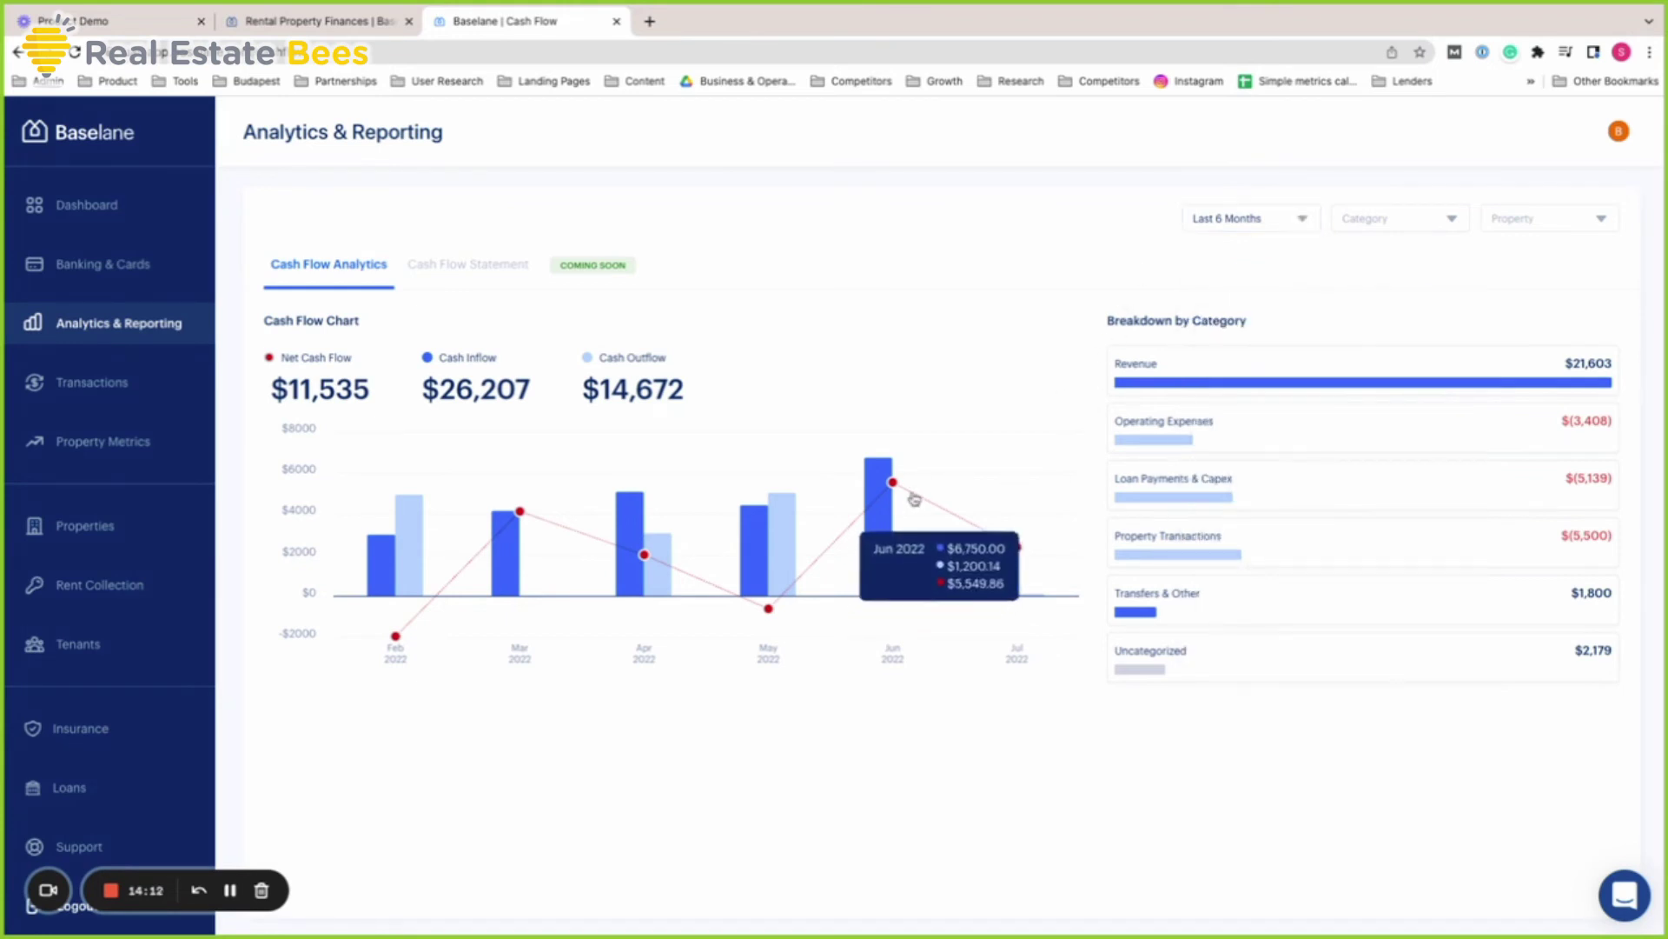
{"action": "left_click", "coordinate": [1575, 223]}
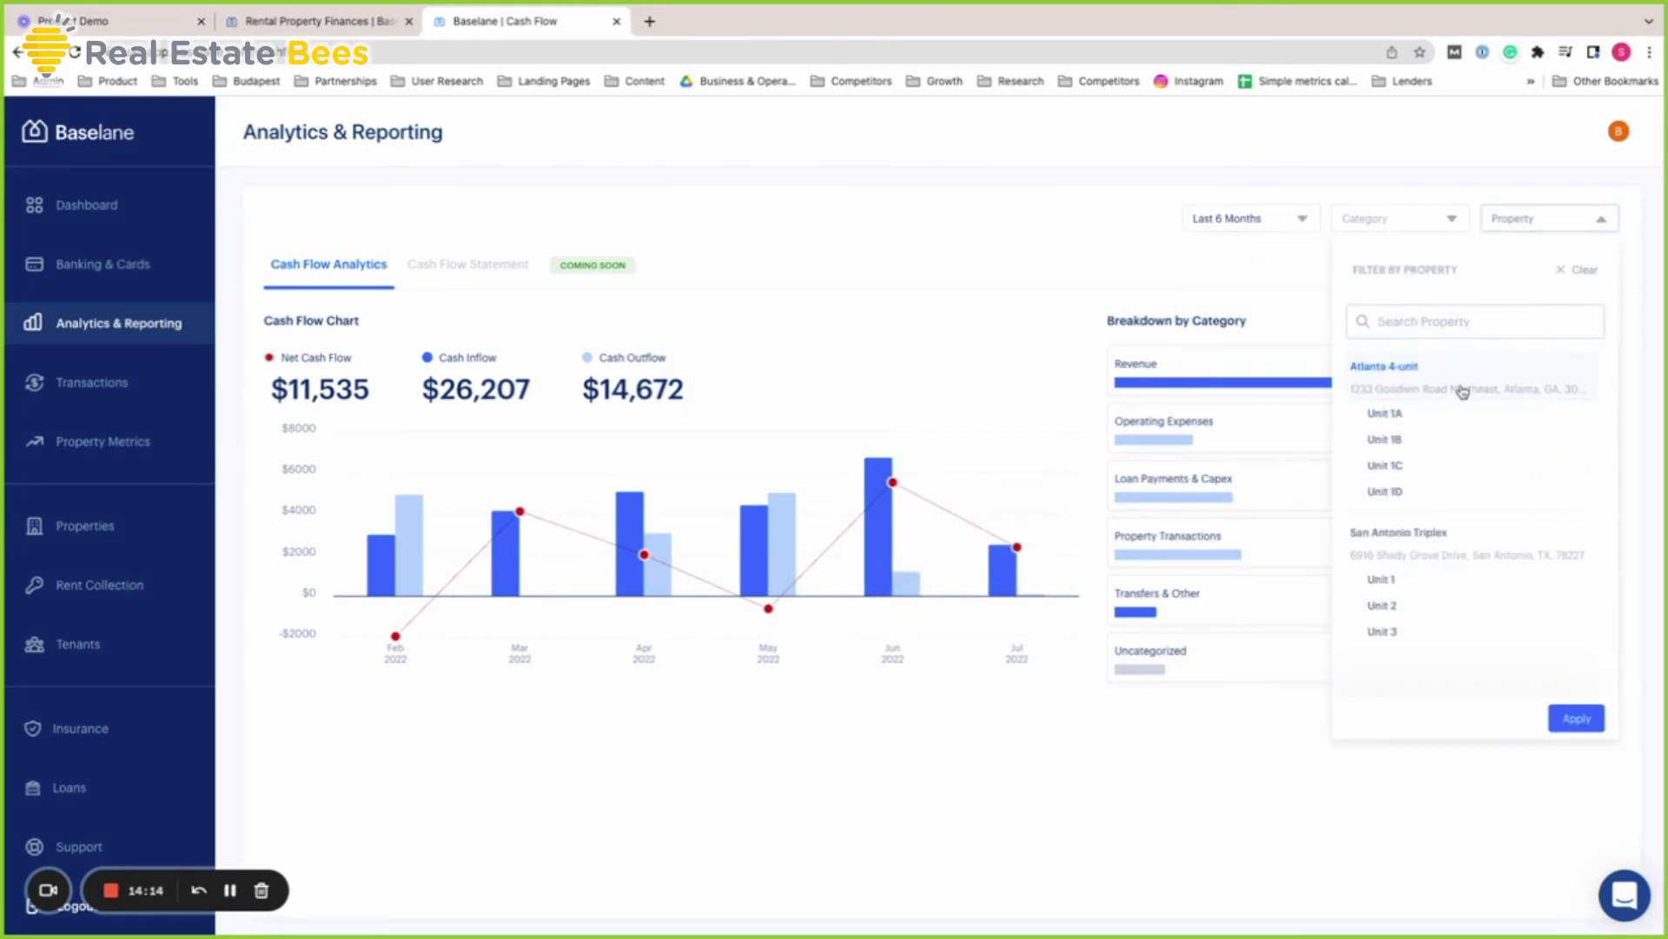
{"action": "left_click", "coordinate": [1463, 393]}
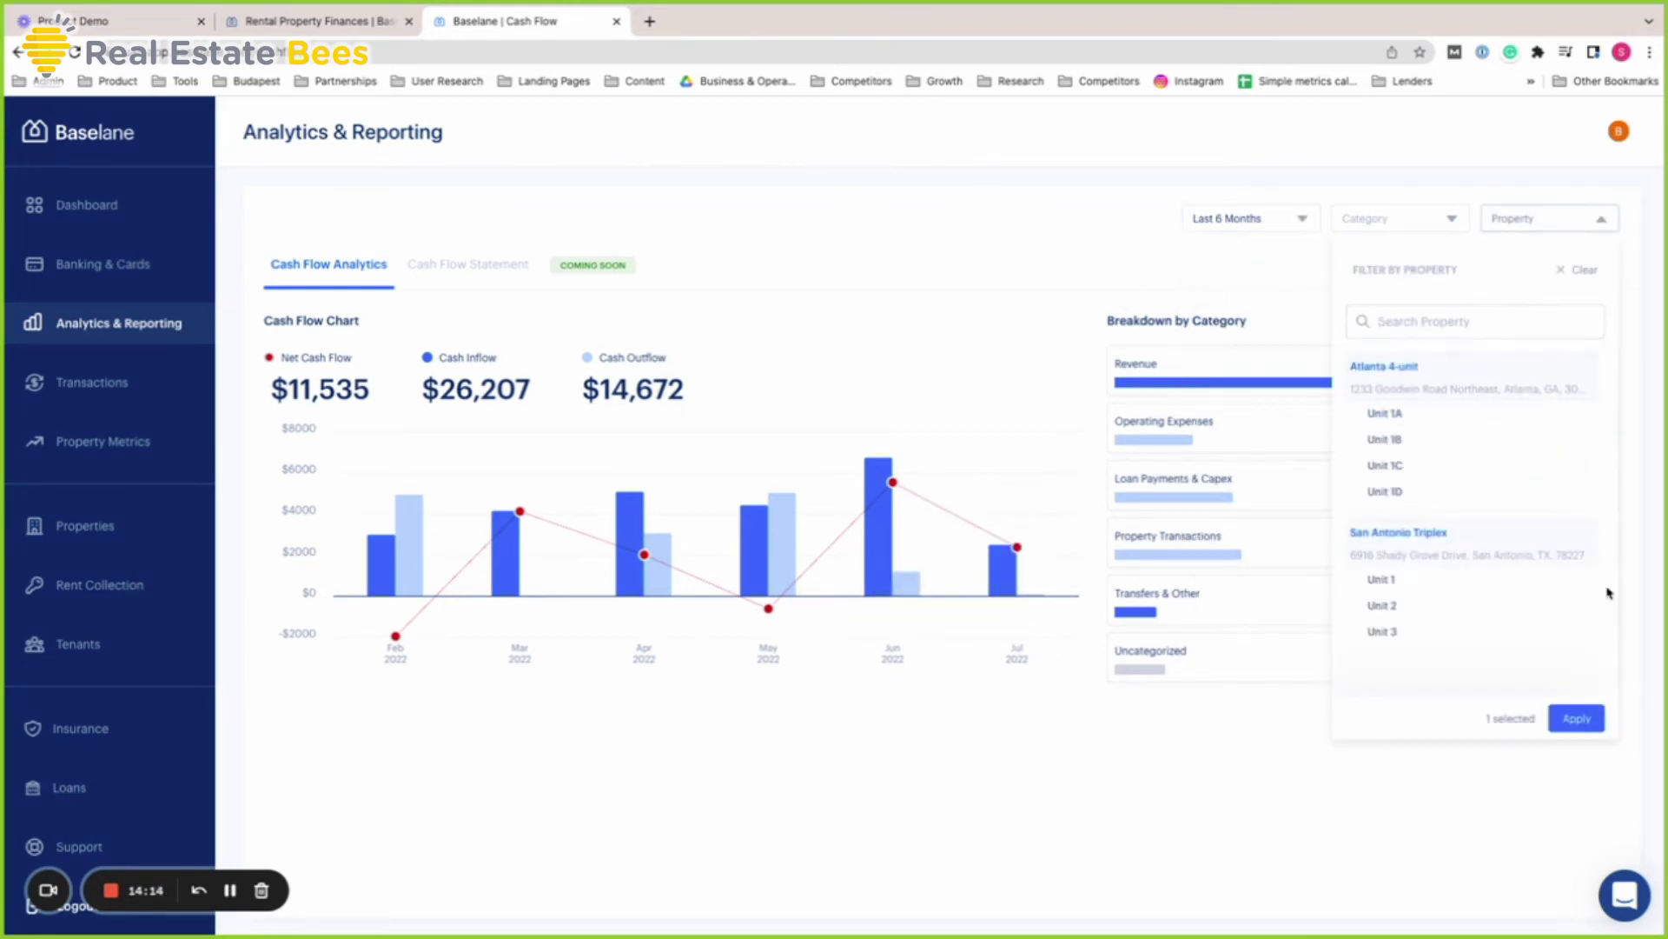
{"action": "left_click", "coordinate": [1601, 728]}
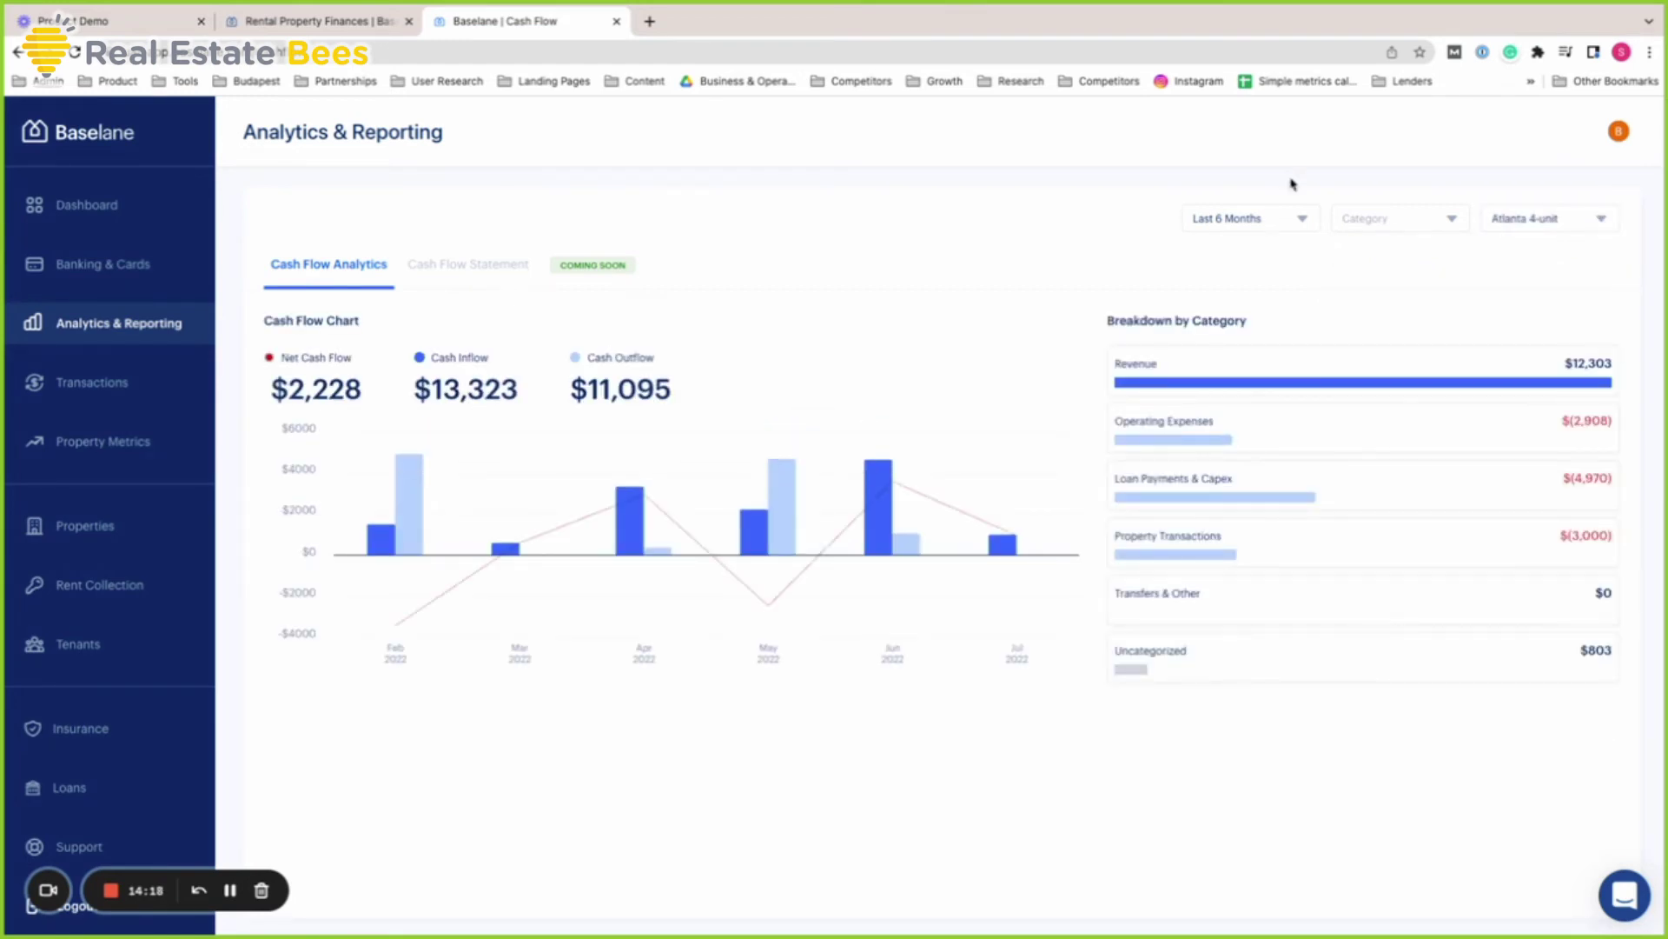
Set the analytics date range to Last 12 Months
{"action": "left_click", "coordinate": [1242, 217]}
{"action": "left_click", "coordinate": [1345, 330]}
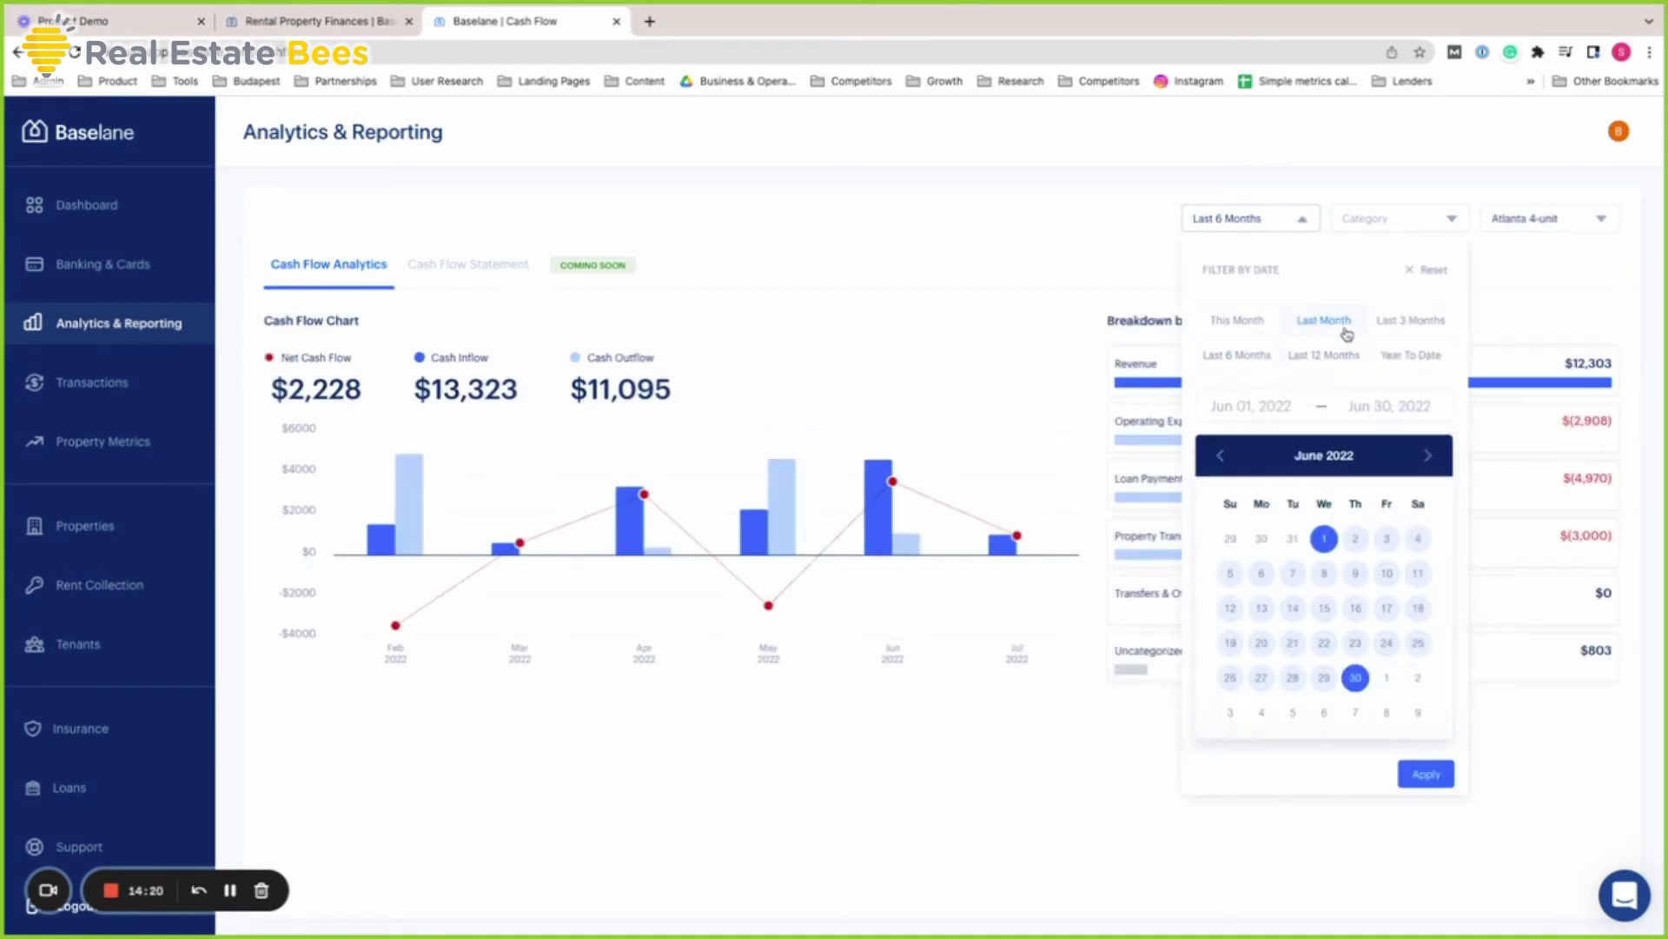
{"action": "left_click", "coordinate": [1400, 330]}
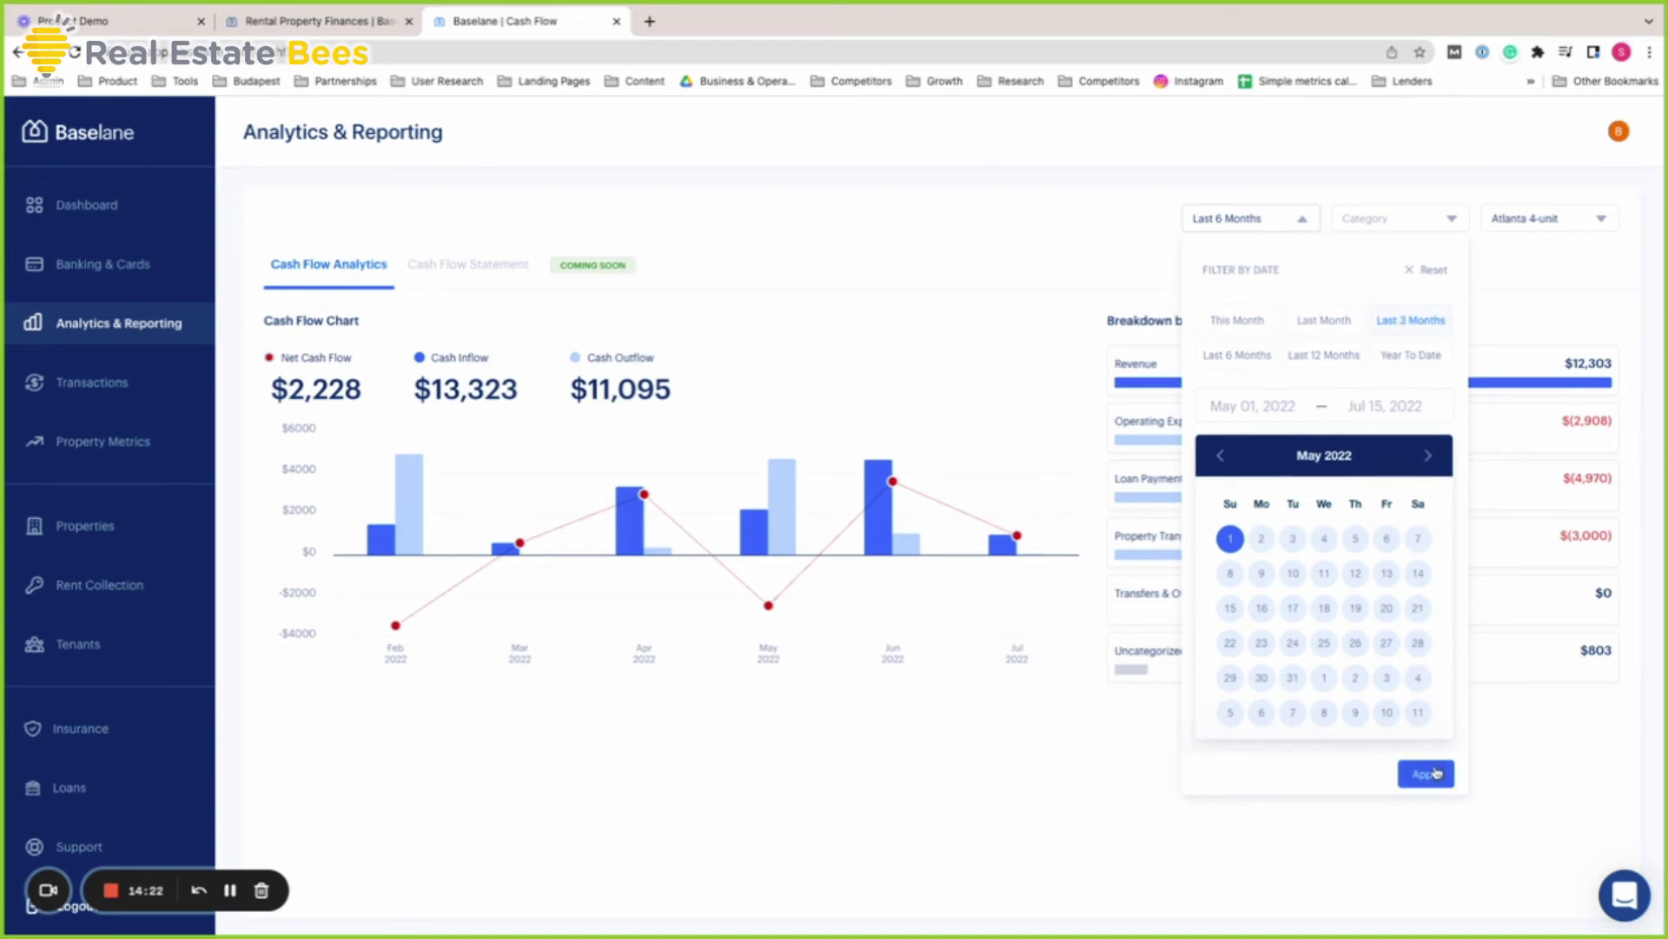
{"action": "left_click", "coordinate": [1426, 772]}
{"action": "left_click", "coordinate": [1259, 225]}
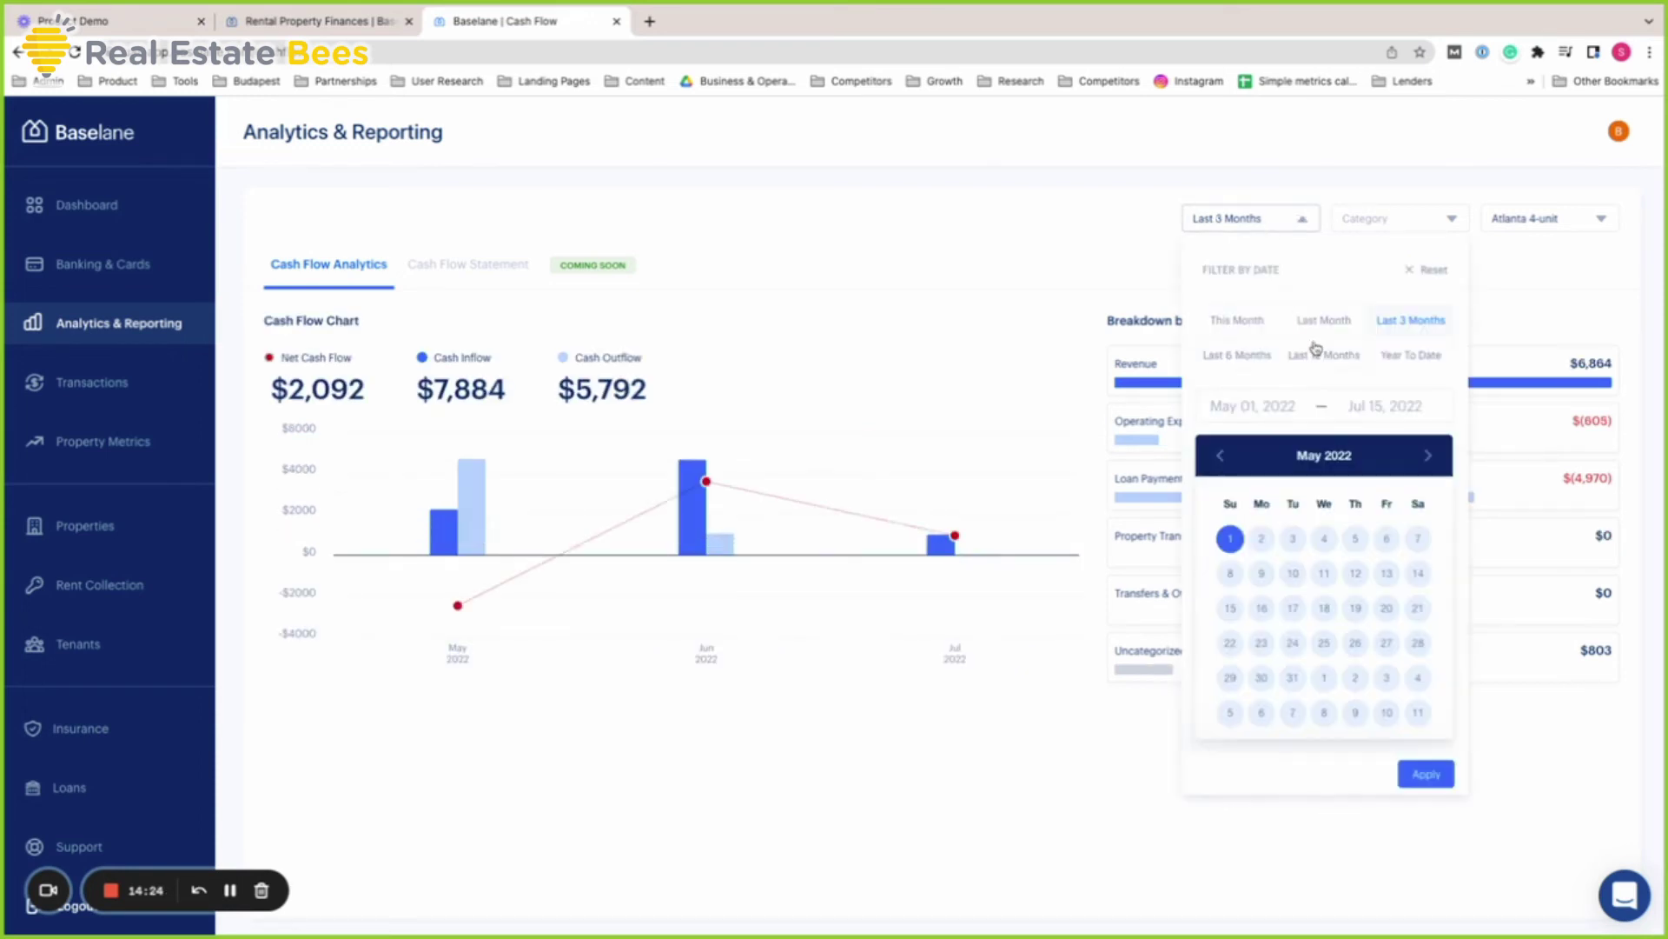
{"action": "left_click", "coordinate": [1330, 356]}
{"action": "left_click", "coordinate": [1426, 773]}
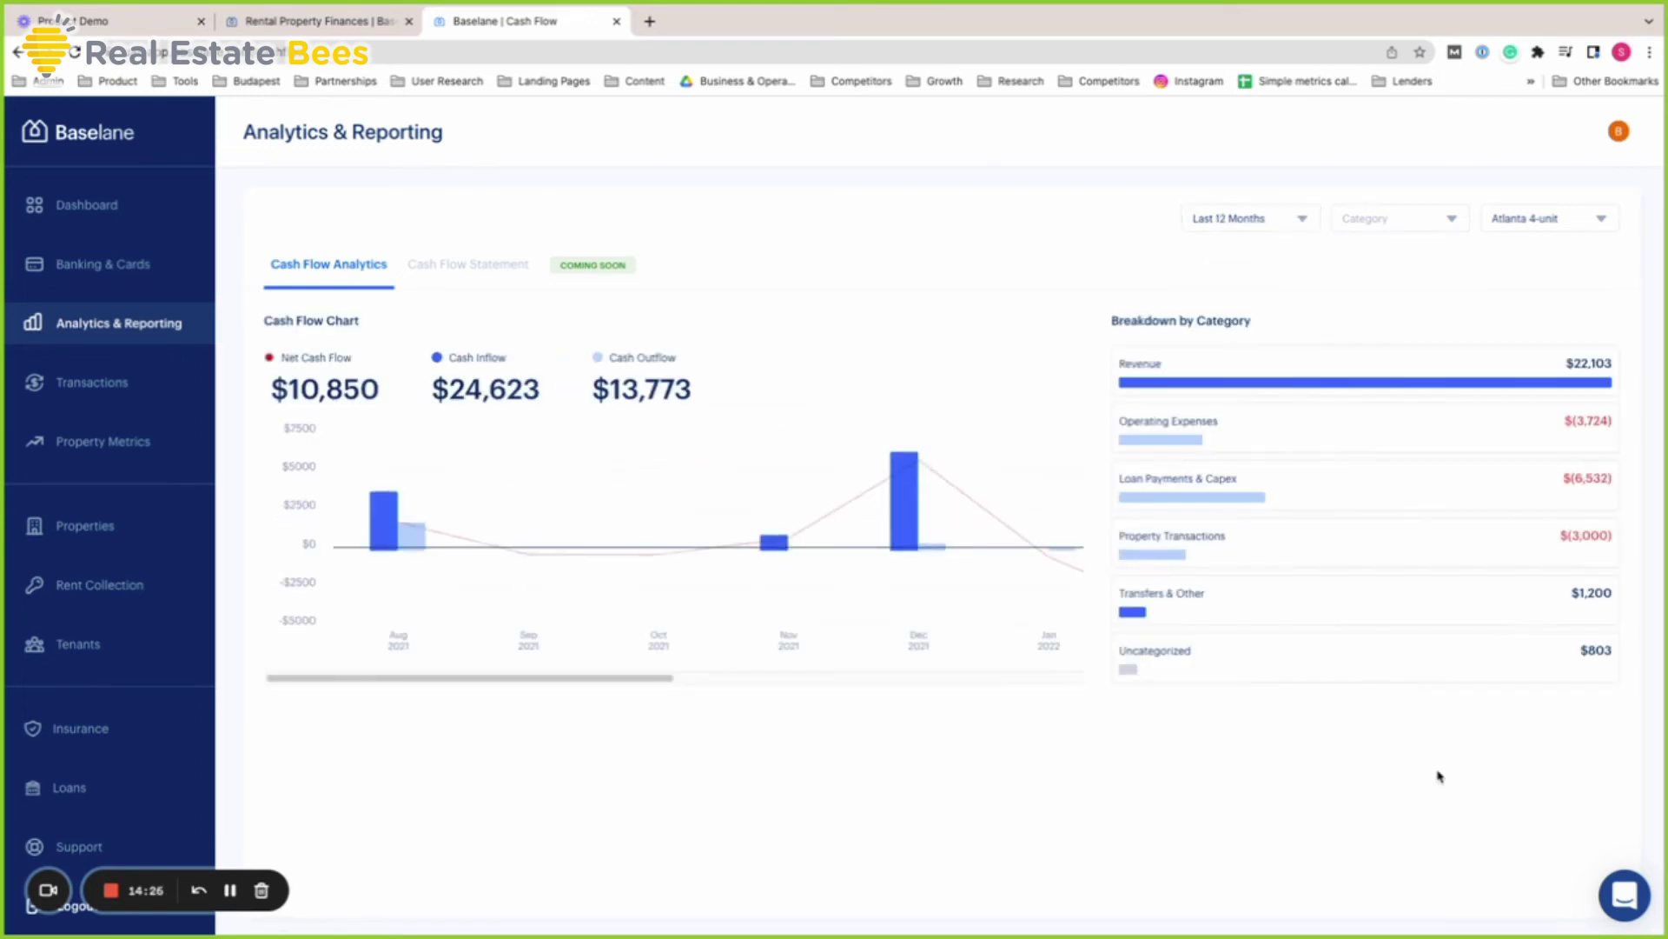
{"action": "left_click", "coordinate": [1262, 227]}
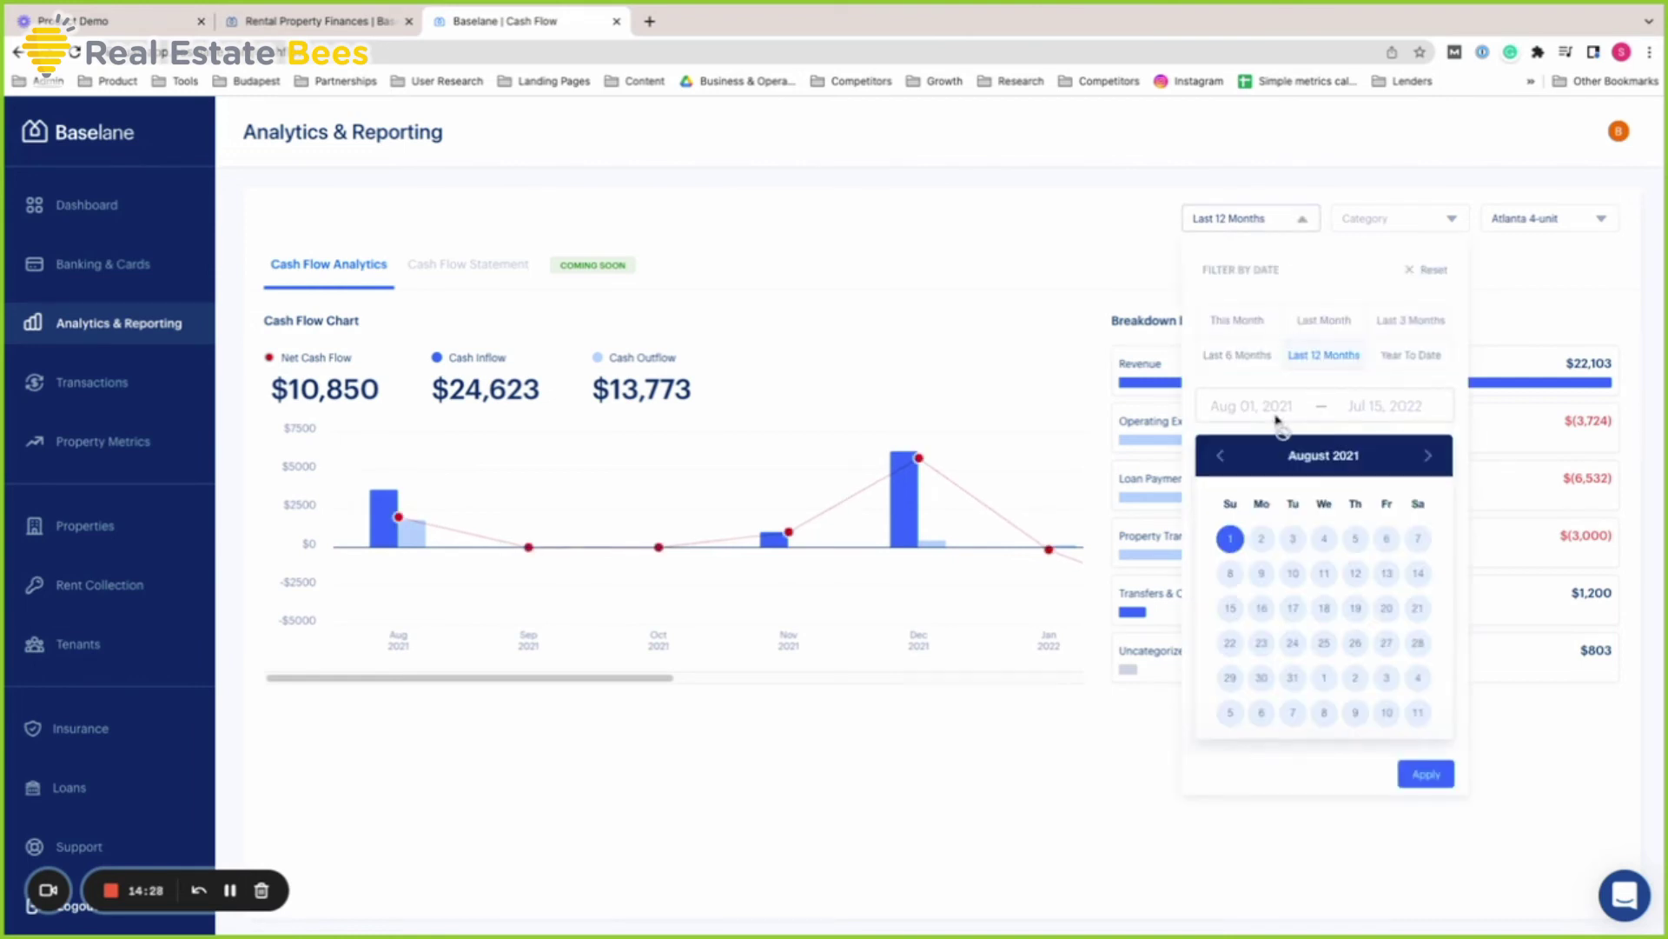
{"action": "left_click", "coordinate": [1562, 810]}
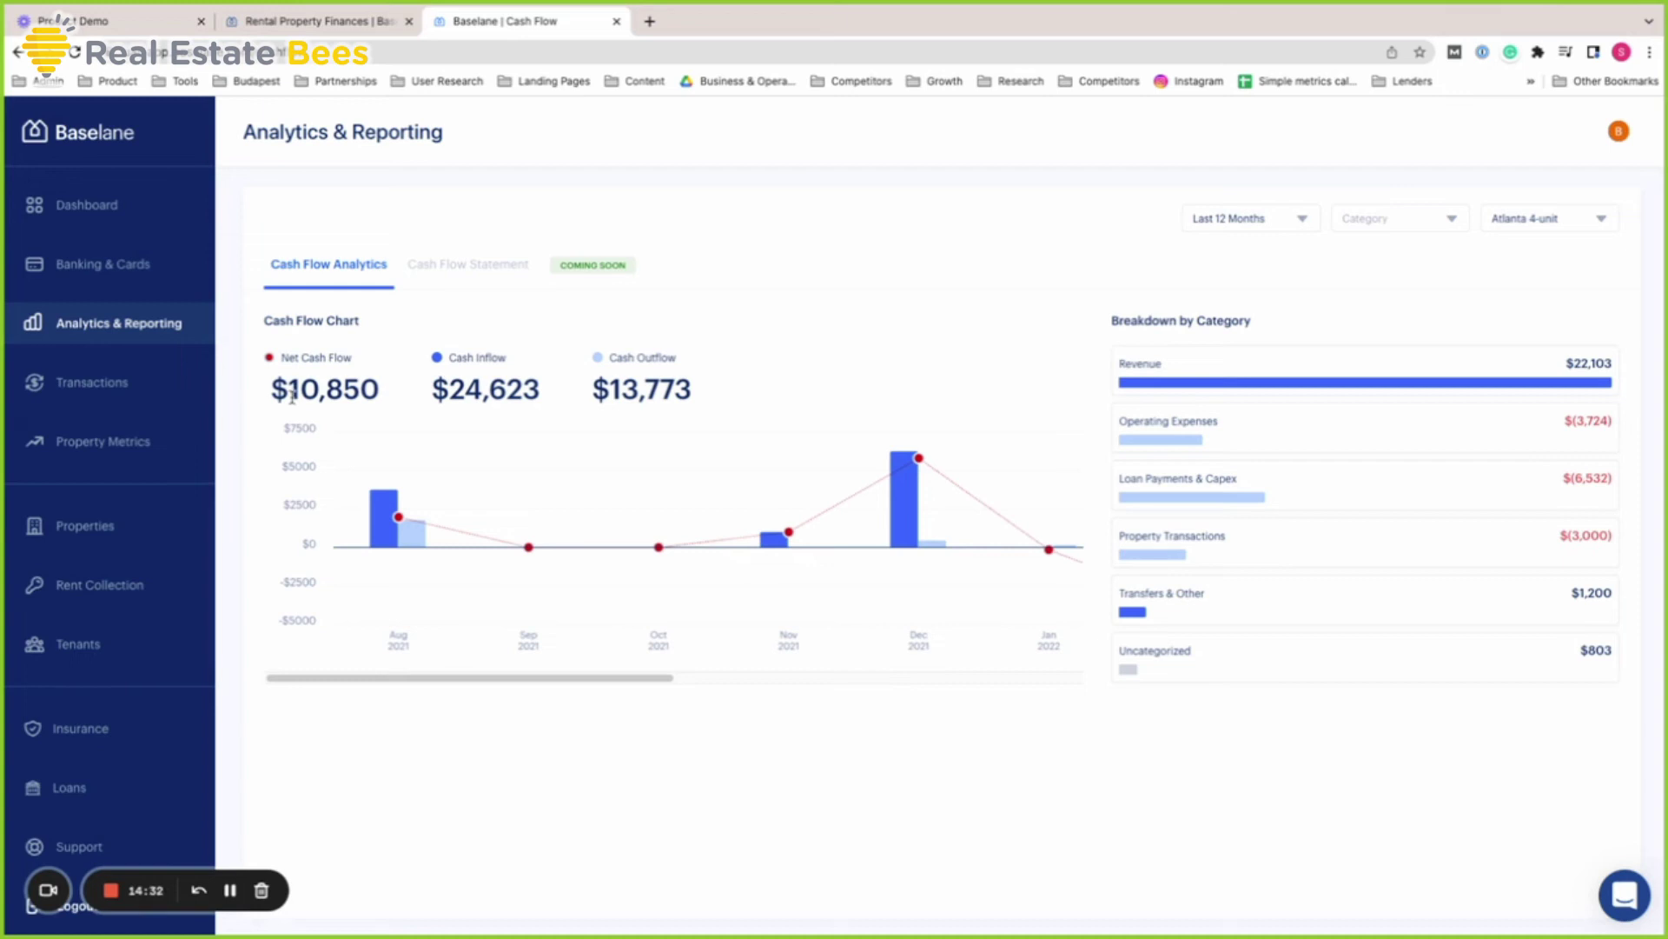
Scroll the chart right and focus the Property Transactions totals on May 2022
{"action": "left_click_drag", "start_coordinate": [292, 395], "coordinate": [383, 393]}
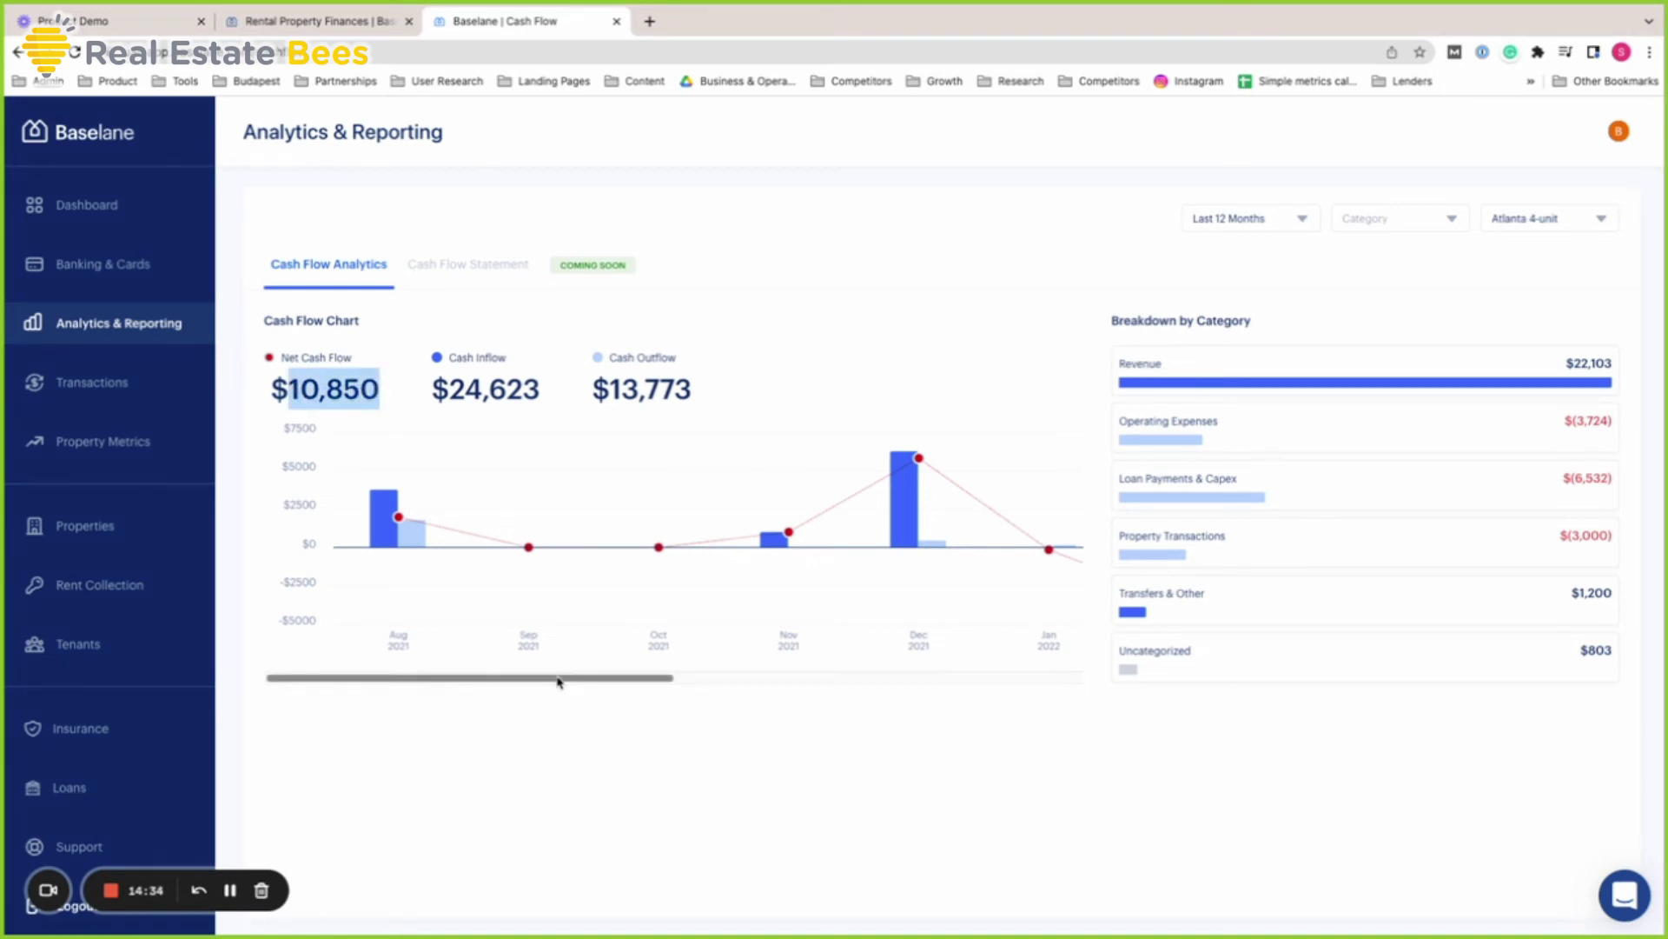
{"action": "left_click_drag", "start_coordinate": [559, 681], "coordinate": [1052, 682]}
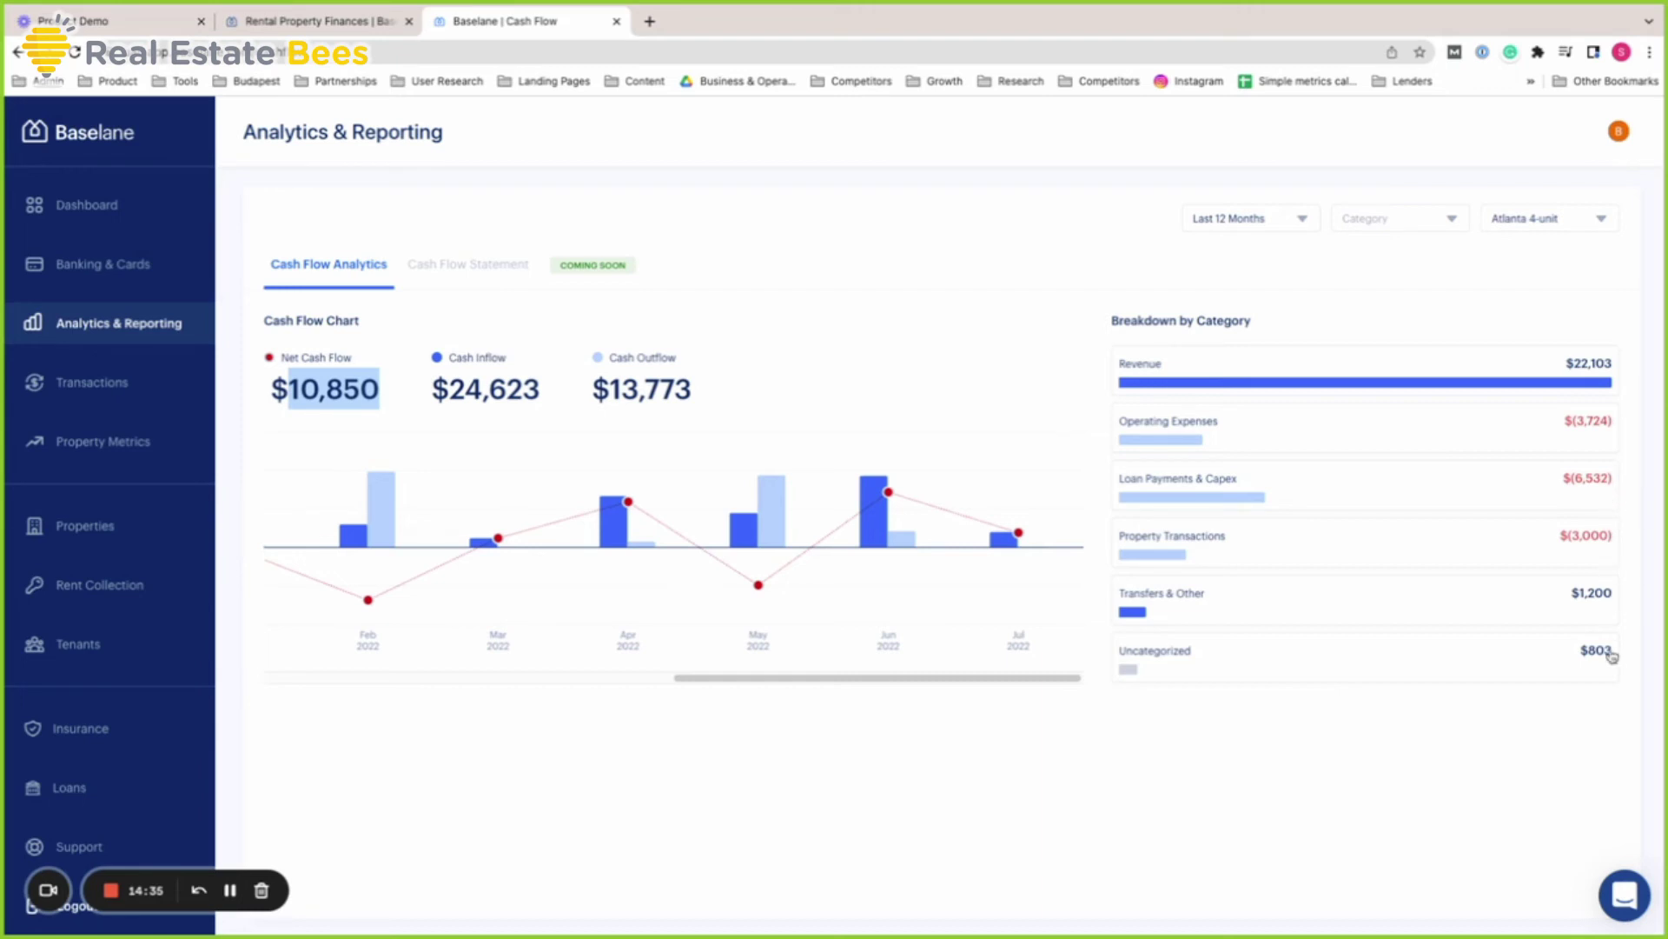
{"action": "left_click", "coordinate": [1280, 545]}
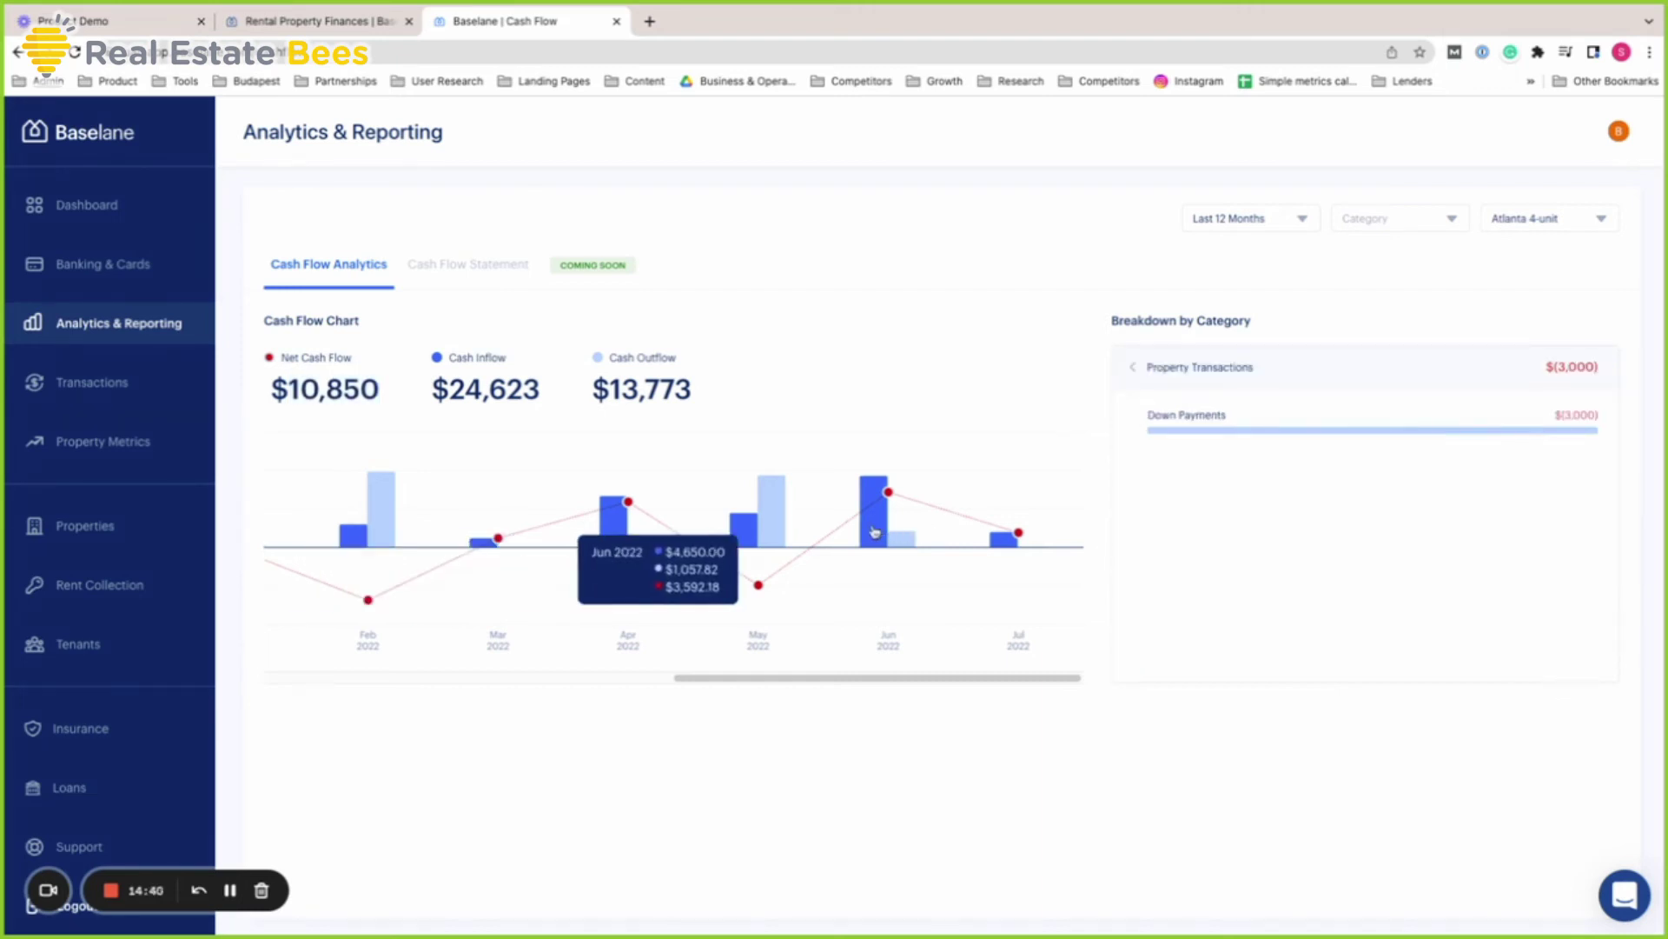
{"action": "left_click", "coordinate": [873, 531]}
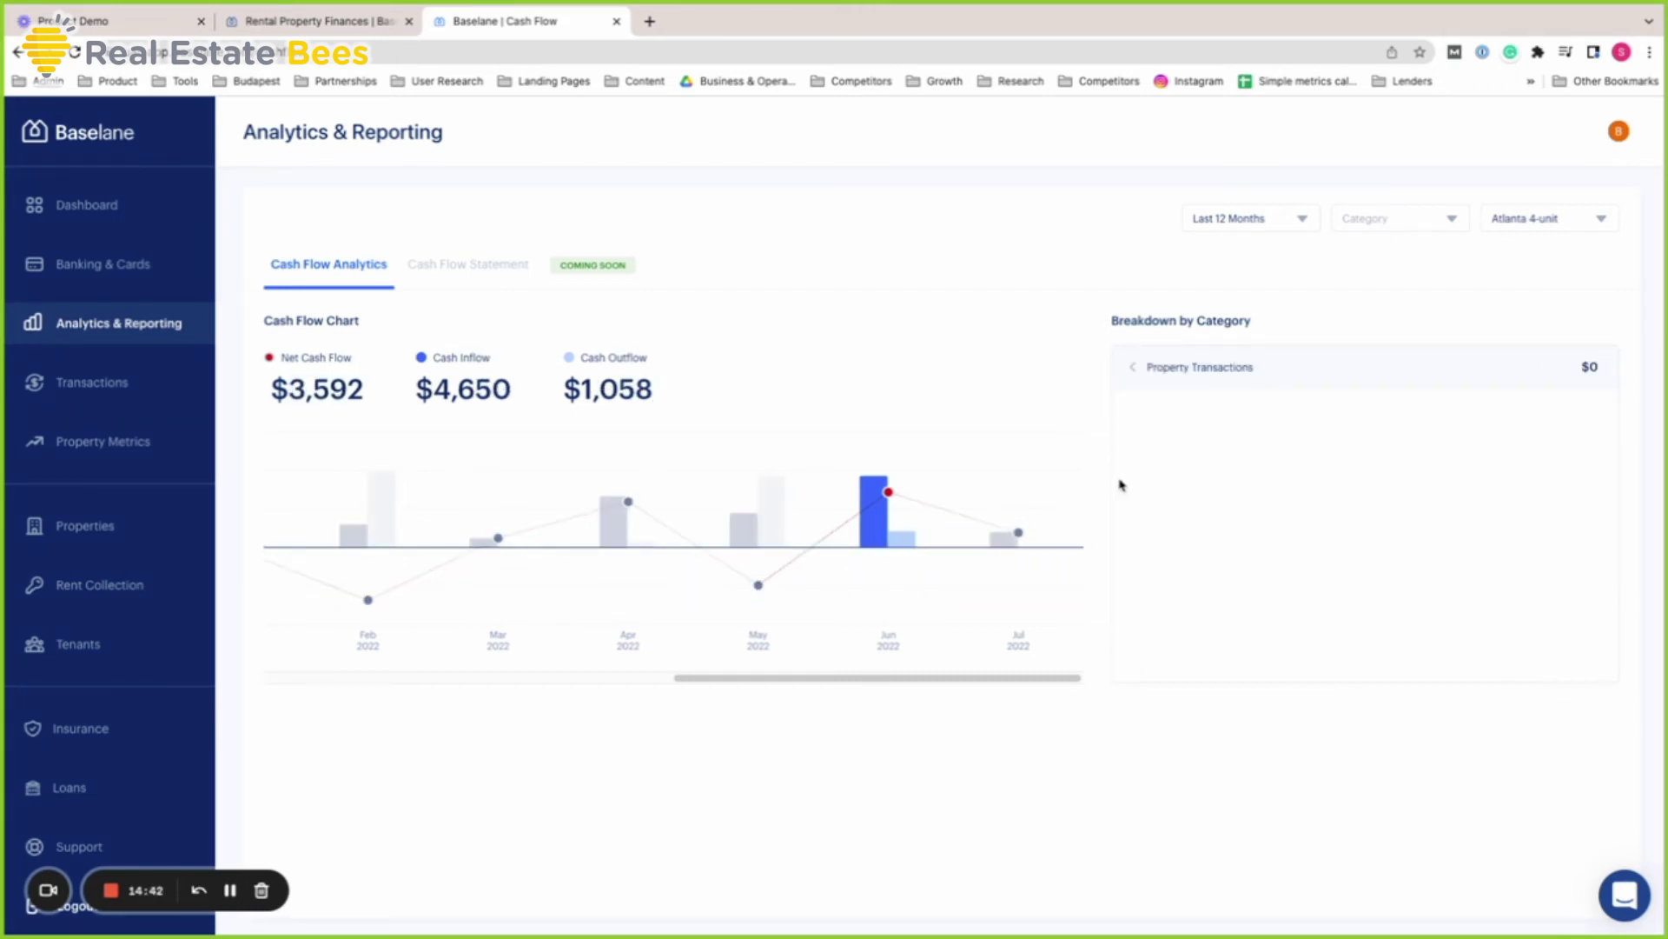
{"action": "left_click", "coordinate": [874, 552]}
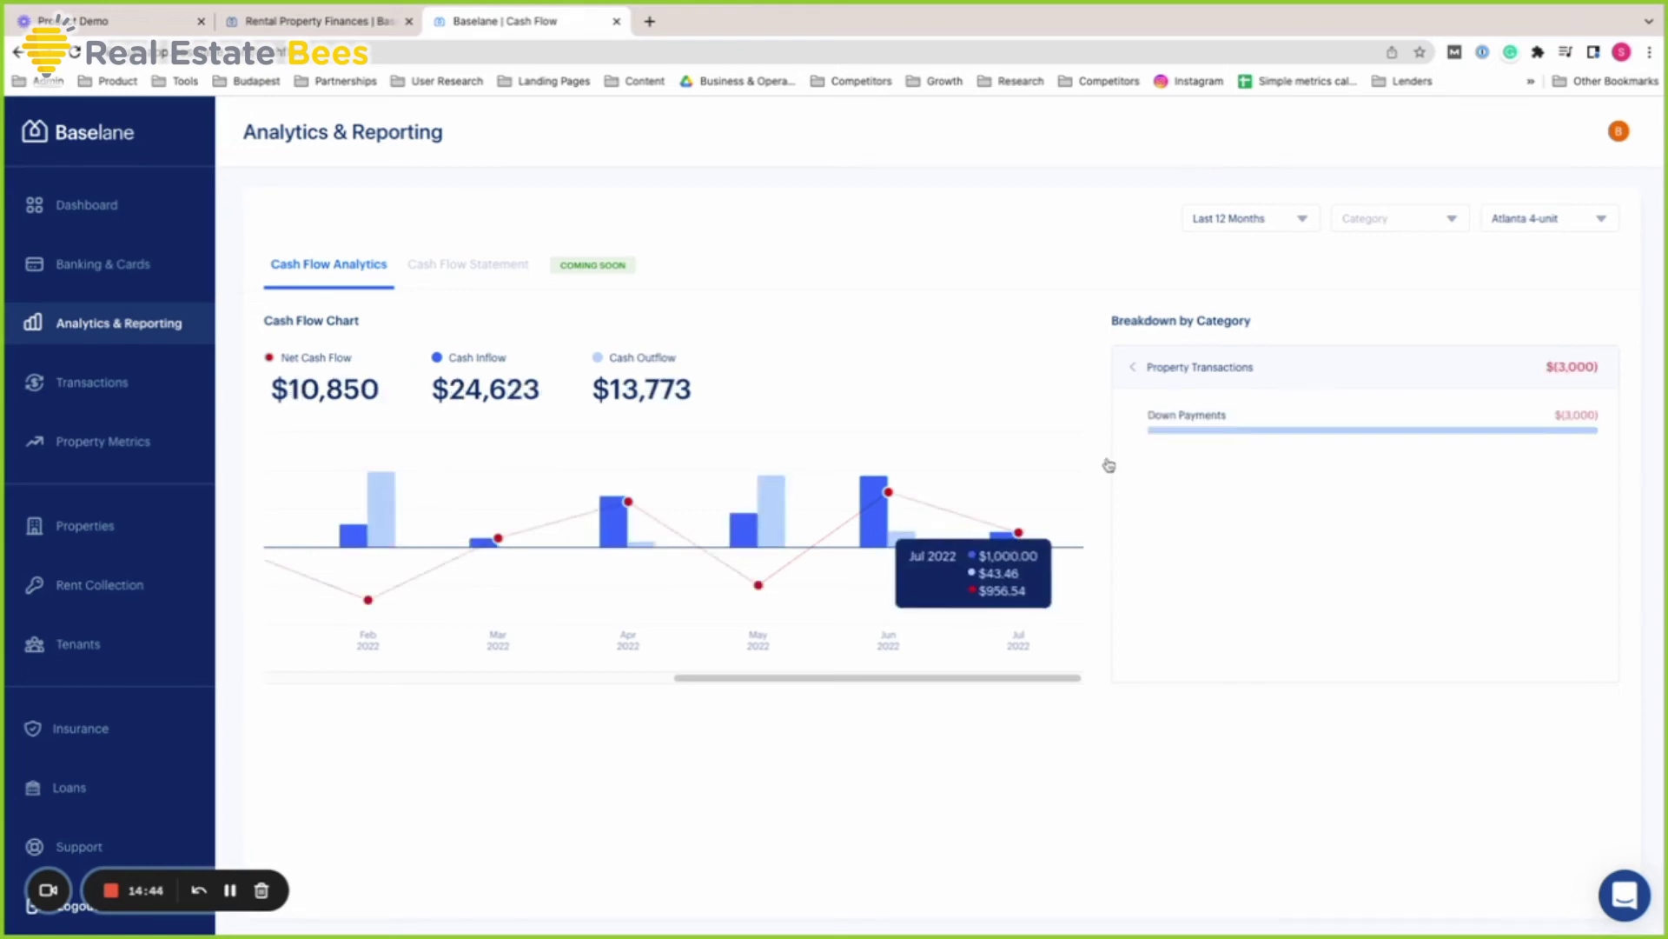
{"action": "left_click", "coordinate": [764, 504]}
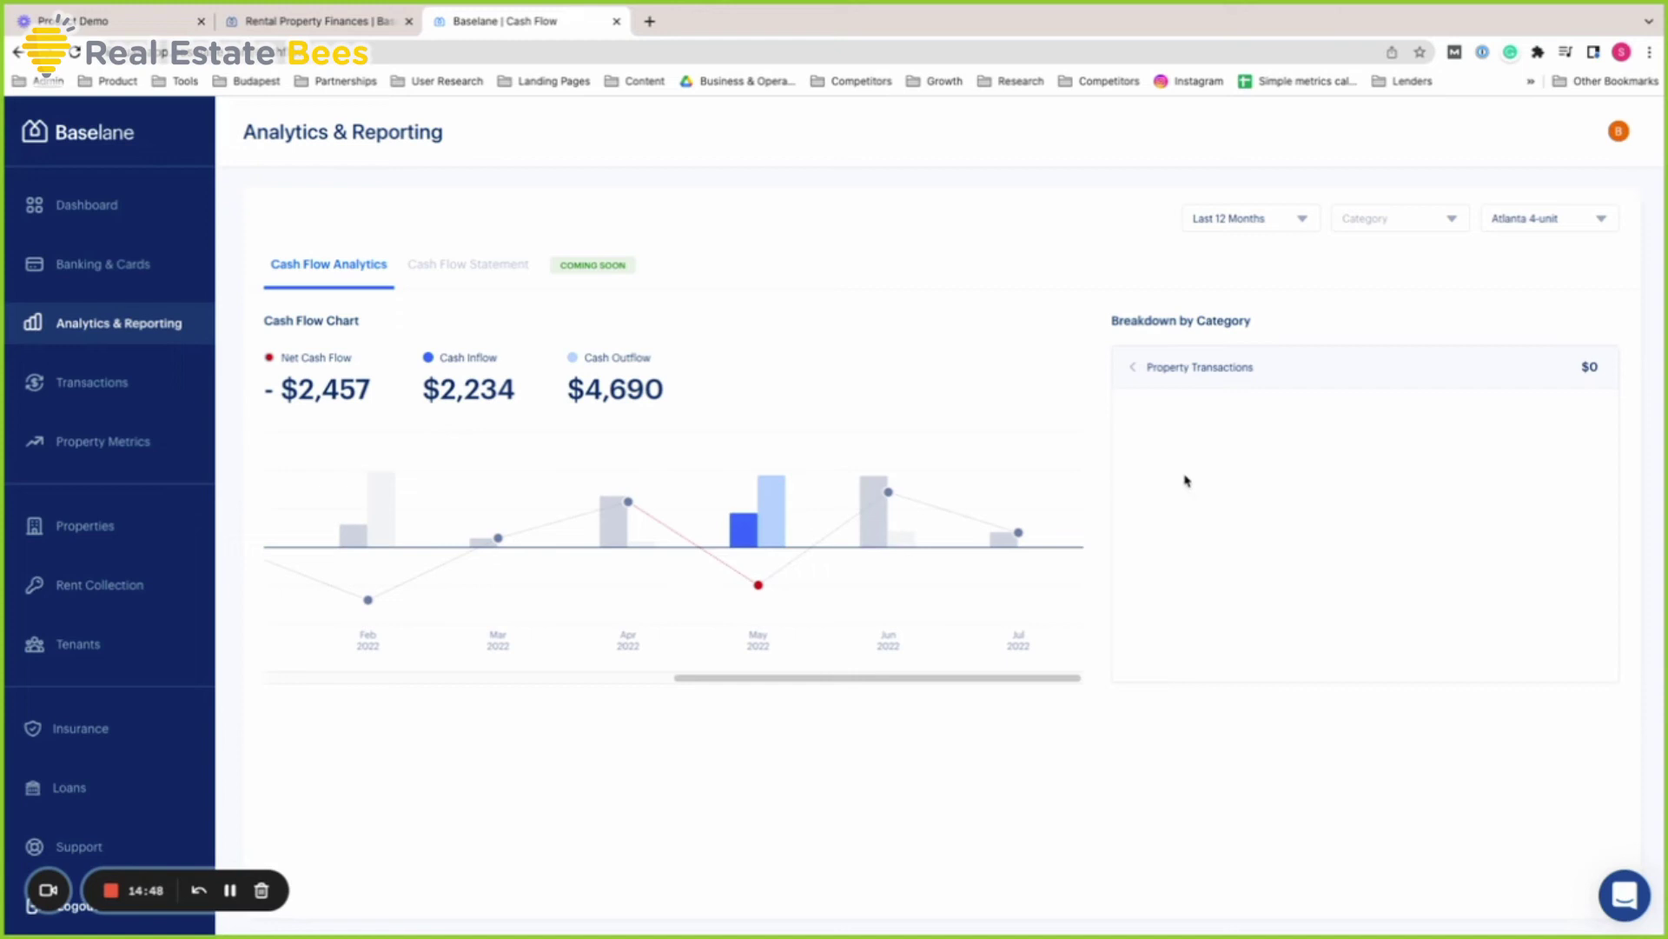
{"action": "left_click", "coordinate": [1133, 368]}
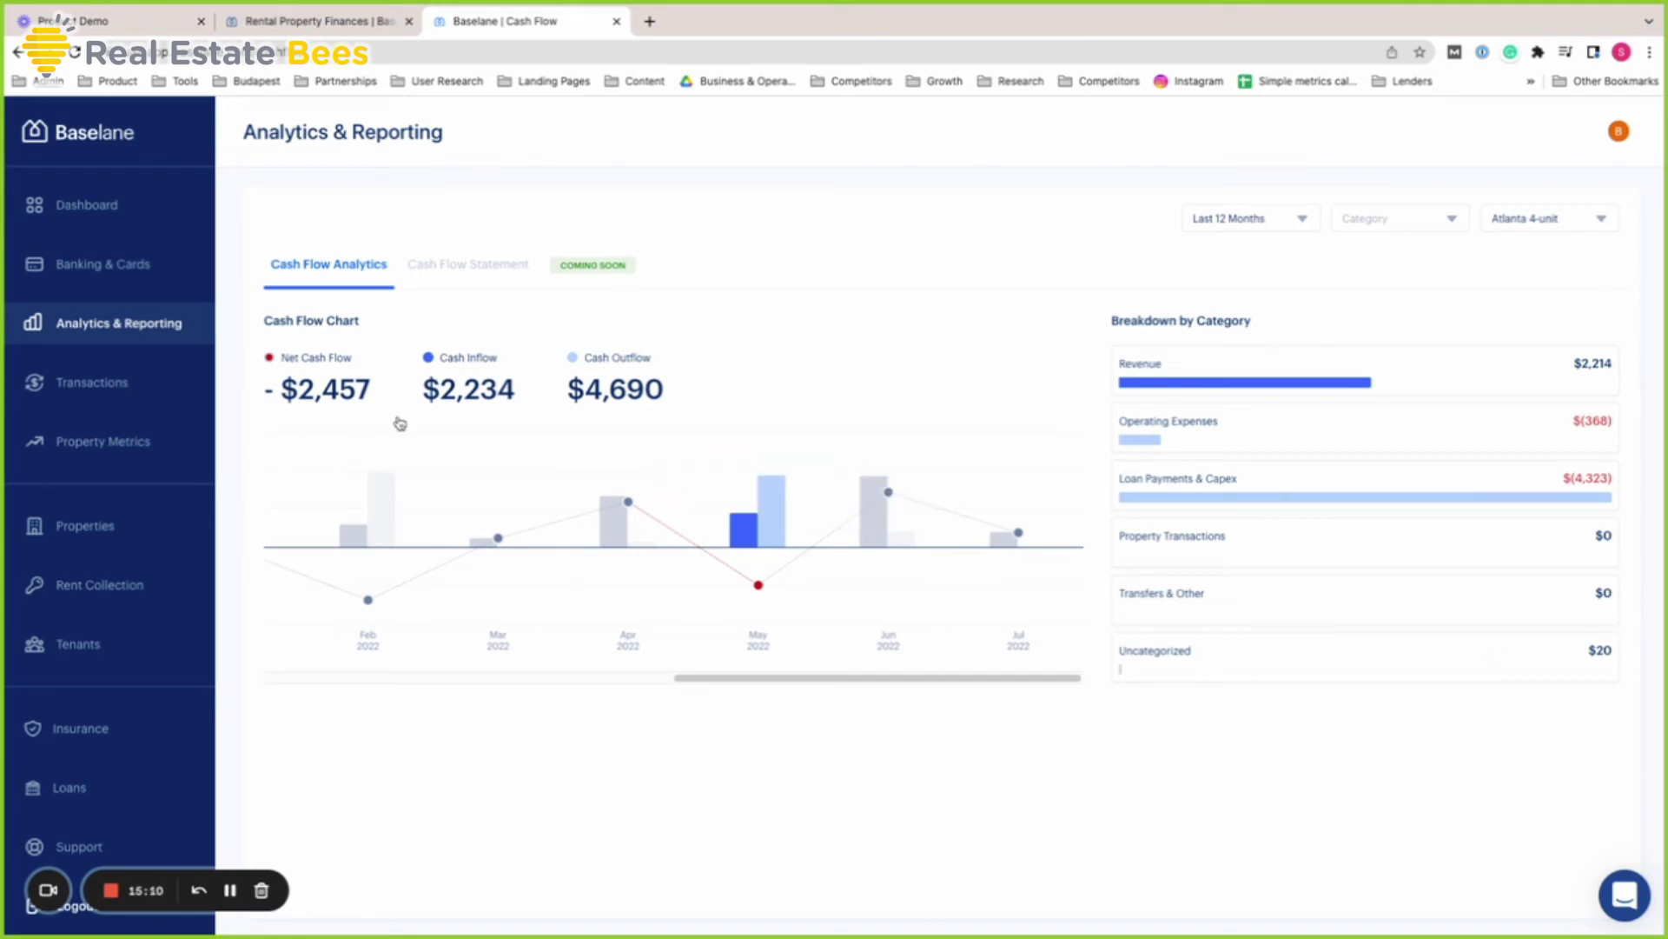
Return to Transactions and filter the list to the Atlanta 4-unit property
{"action": "left_click", "coordinate": [113, 386]}
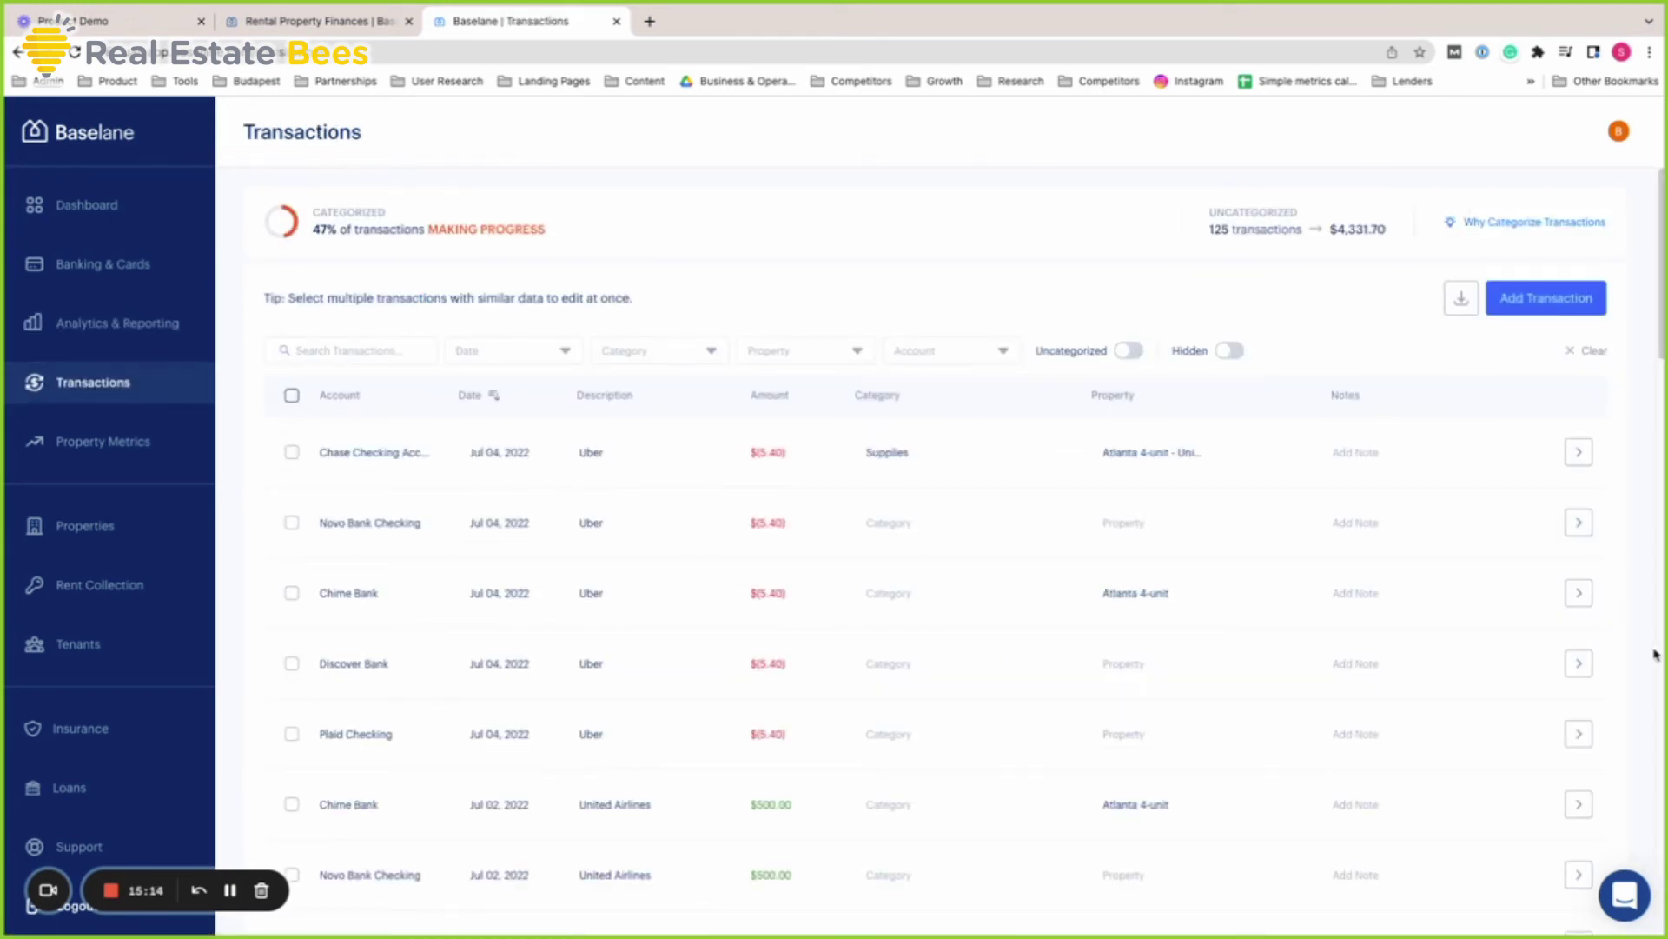
{"action": "scroll", "coordinate": [1587, 655], "scroll_direction": "down", "scroll_amount": 8}
{"action": "scroll", "coordinate": [1586, 656], "scroll_direction": "up", "scroll_amount": 8}
{"action": "left_click", "coordinate": [808, 350]}
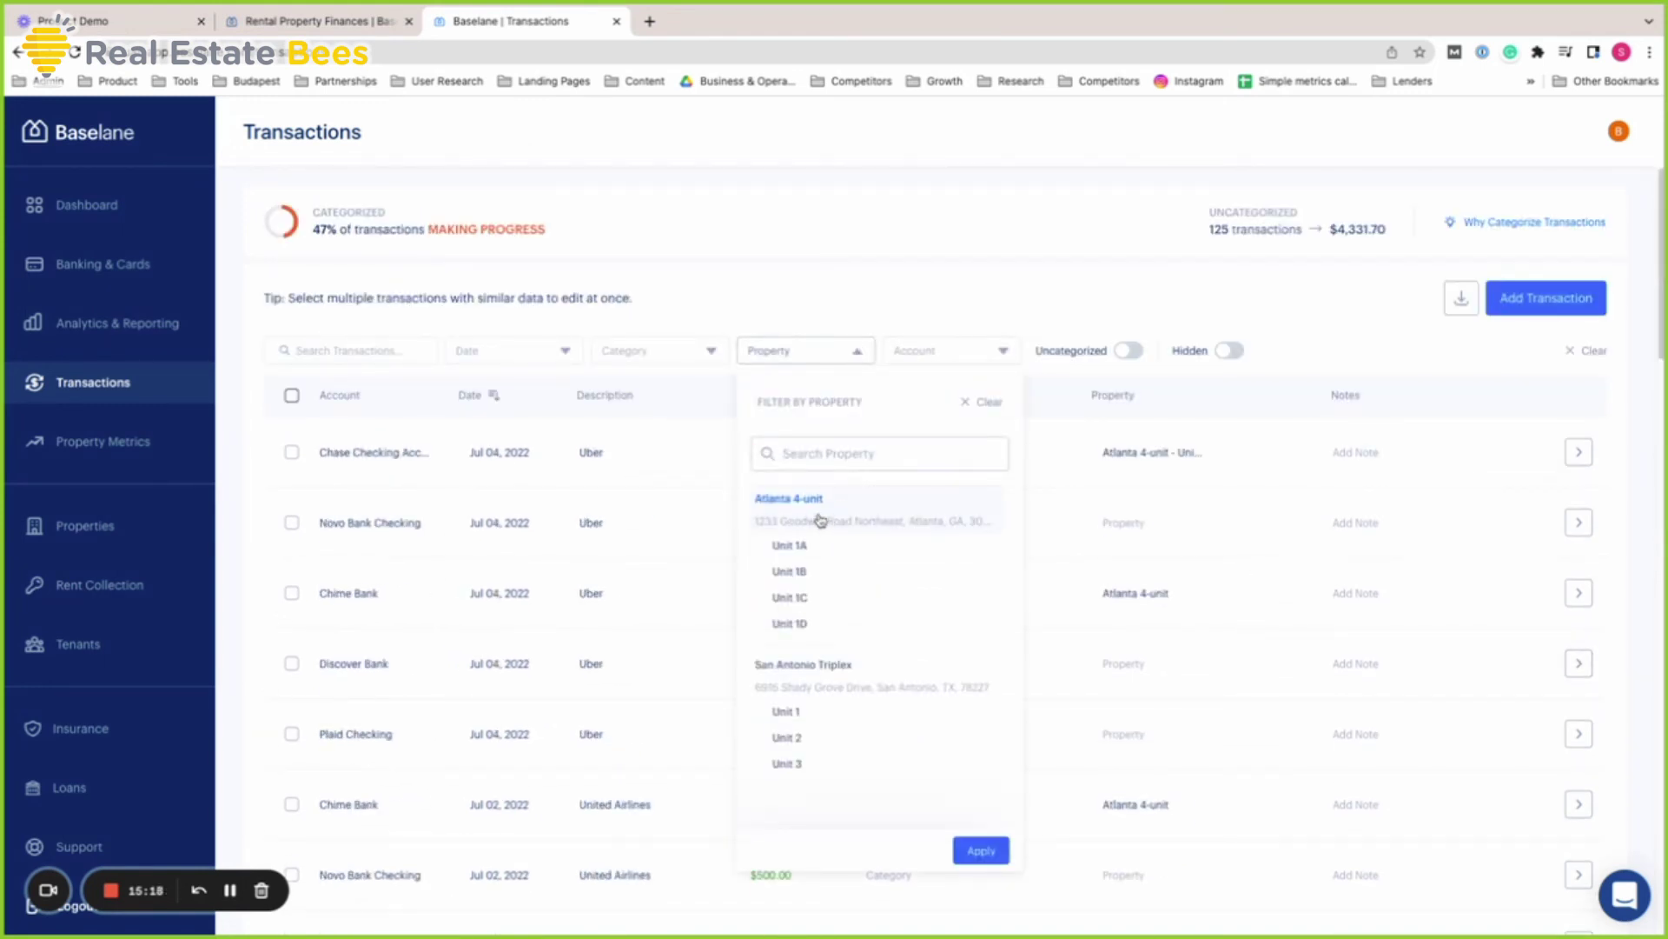
{"action": "left_click", "coordinate": [821, 513]}
{"action": "left_click", "coordinate": [984, 851]}
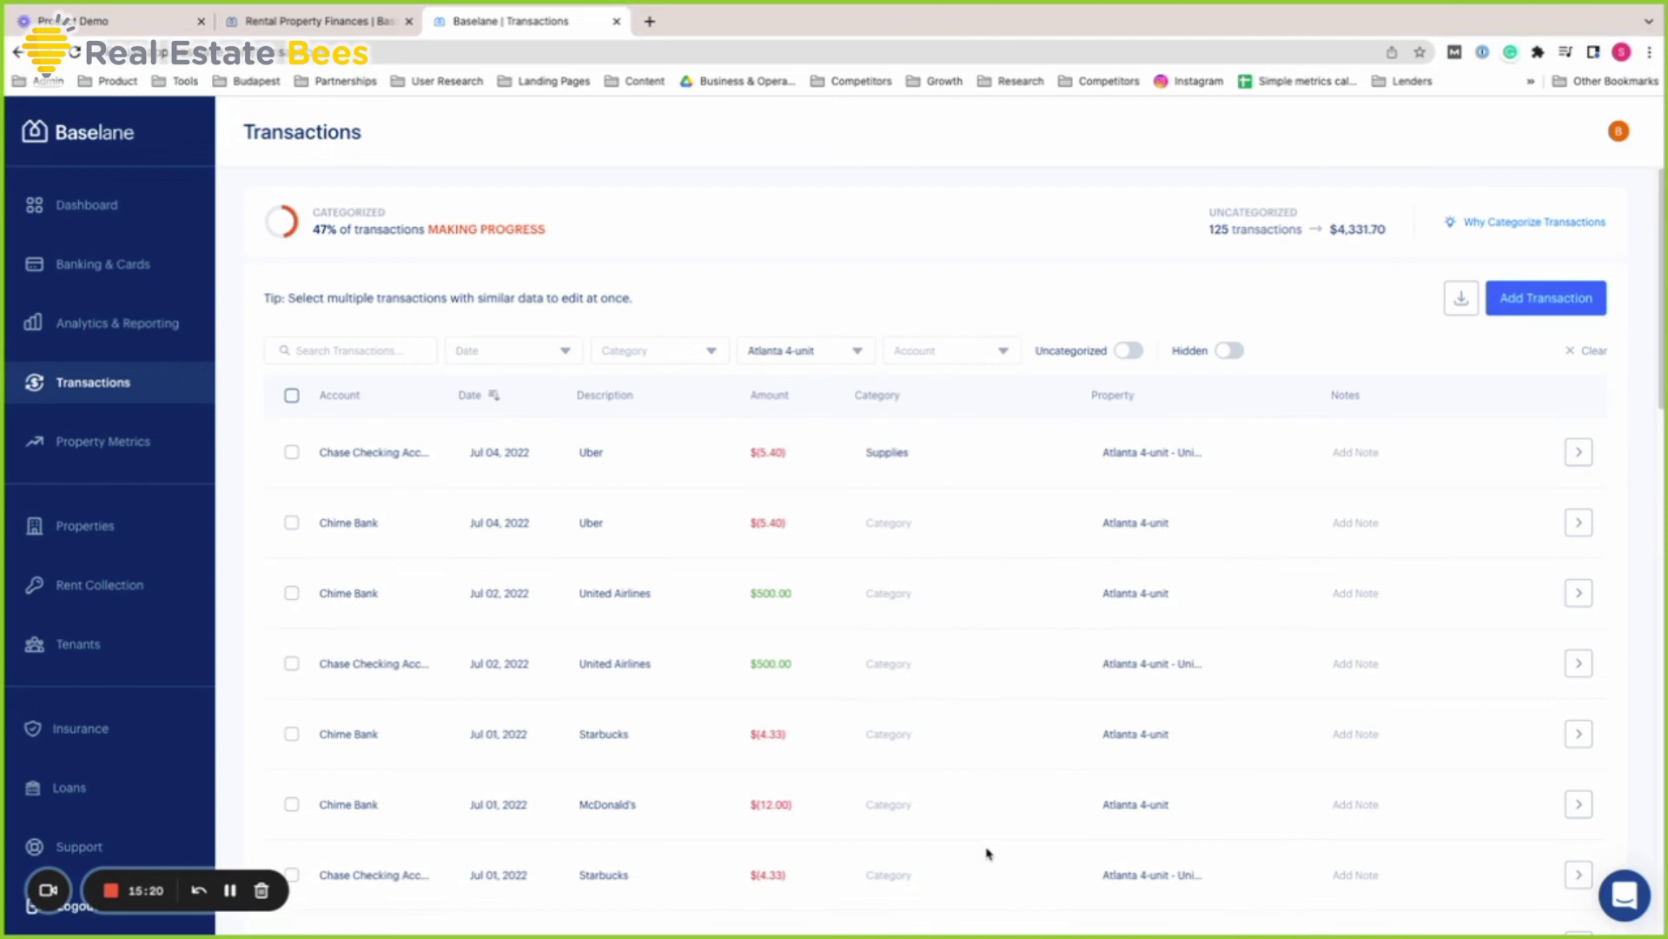
Apply a Last 12 Months date filter and scroll the results starting Jul 04, 2022
{"action": "left_click", "coordinate": [508, 356]}
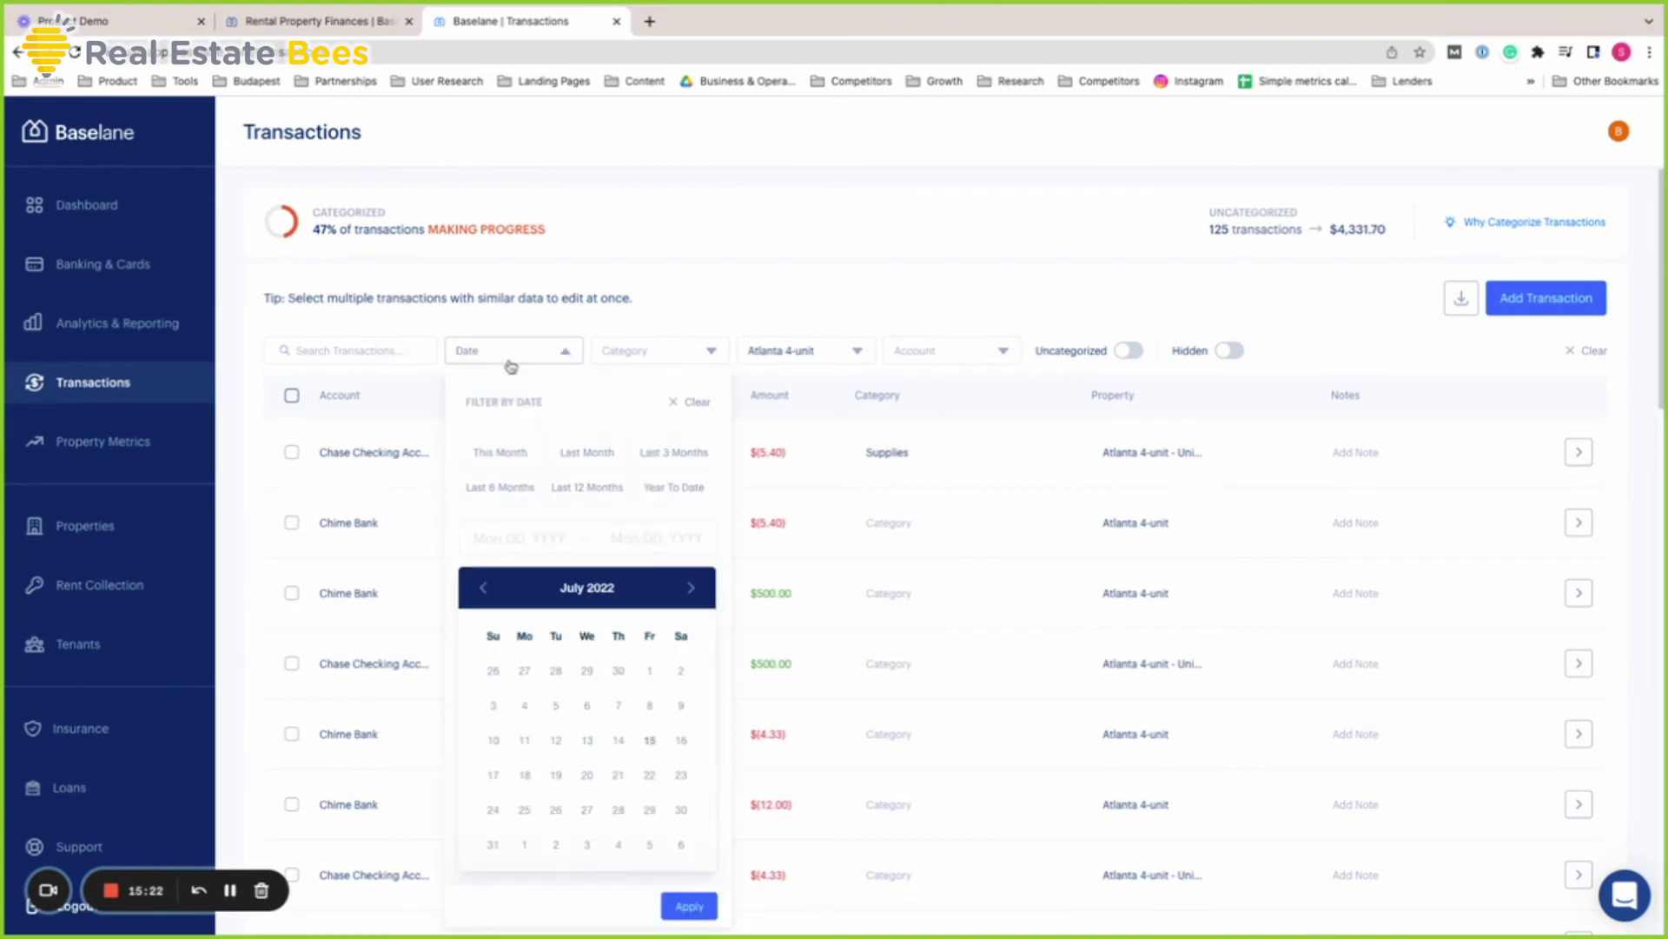
{"action": "left_click", "coordinate": [587, 489]}
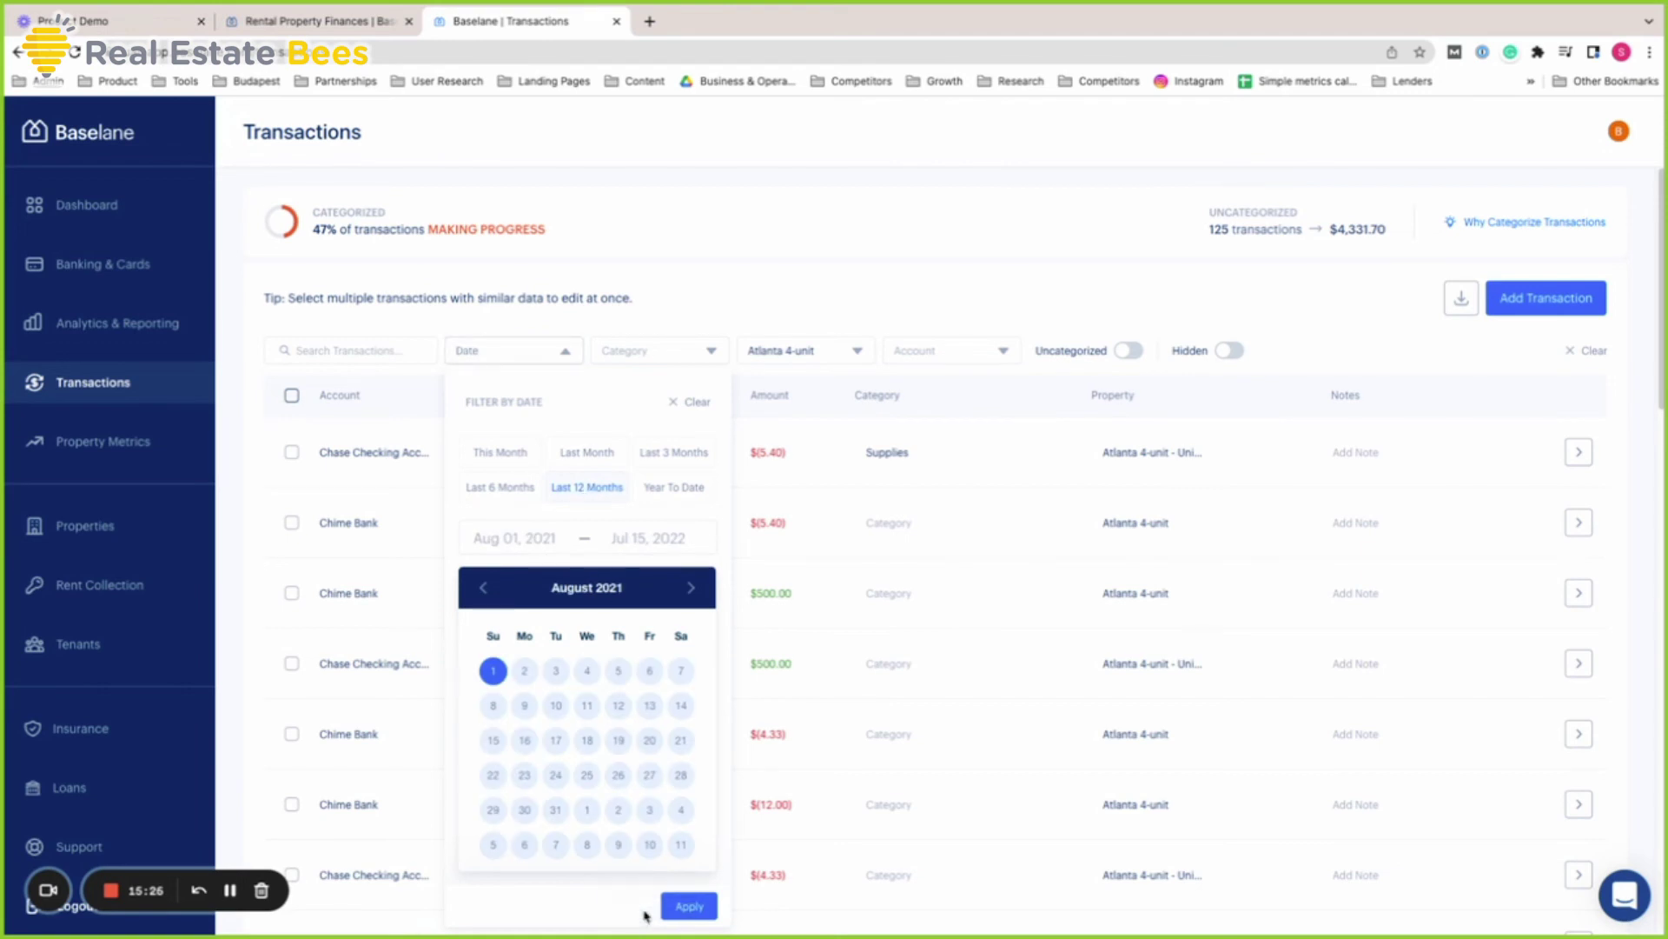
{"action": "left_click", "coordinate": [685, 904]}
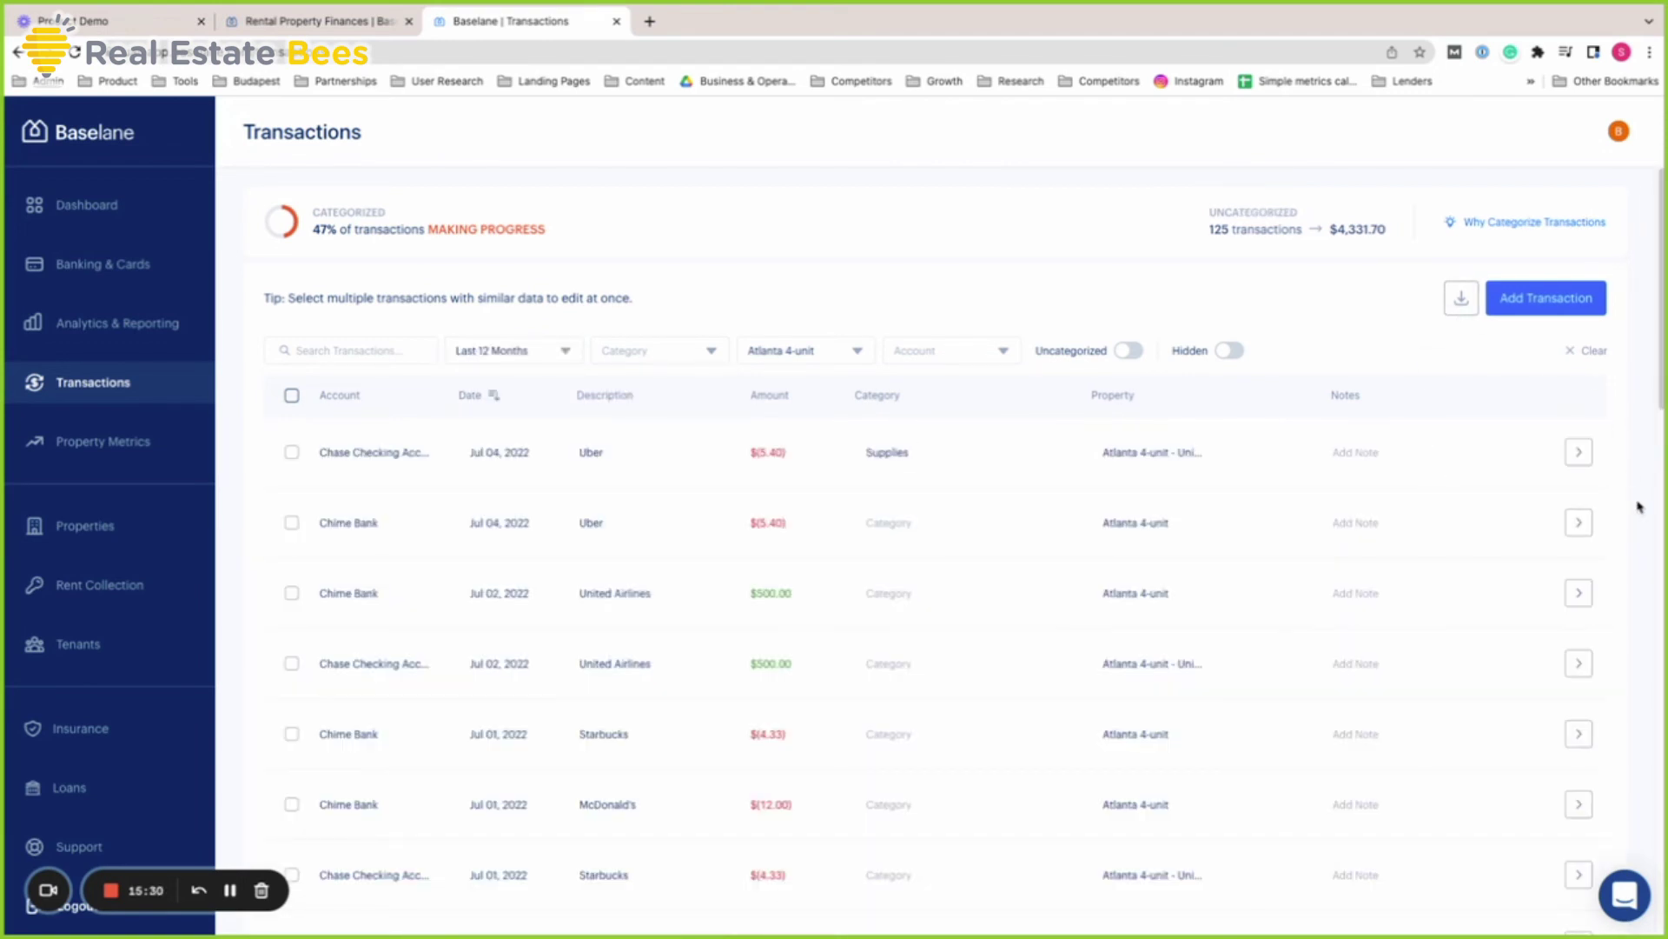
{"action": "scroll", "coordinate": [1355, 488], "scroll_direction": "down", "scroll_amount": 3}
{"action": "scroll", "coordinate": [1477, 469], "scroll_direction": "up", "scroll_amount": 4}
{"action": "scroll", "coordinate": [1643, 454], "scroll_direction": "down", "scroll_amount": 10}
{"action": "scroll", "coordinate": [1643, 455], "scroll_direction": "up", "scroll_amount": 9}
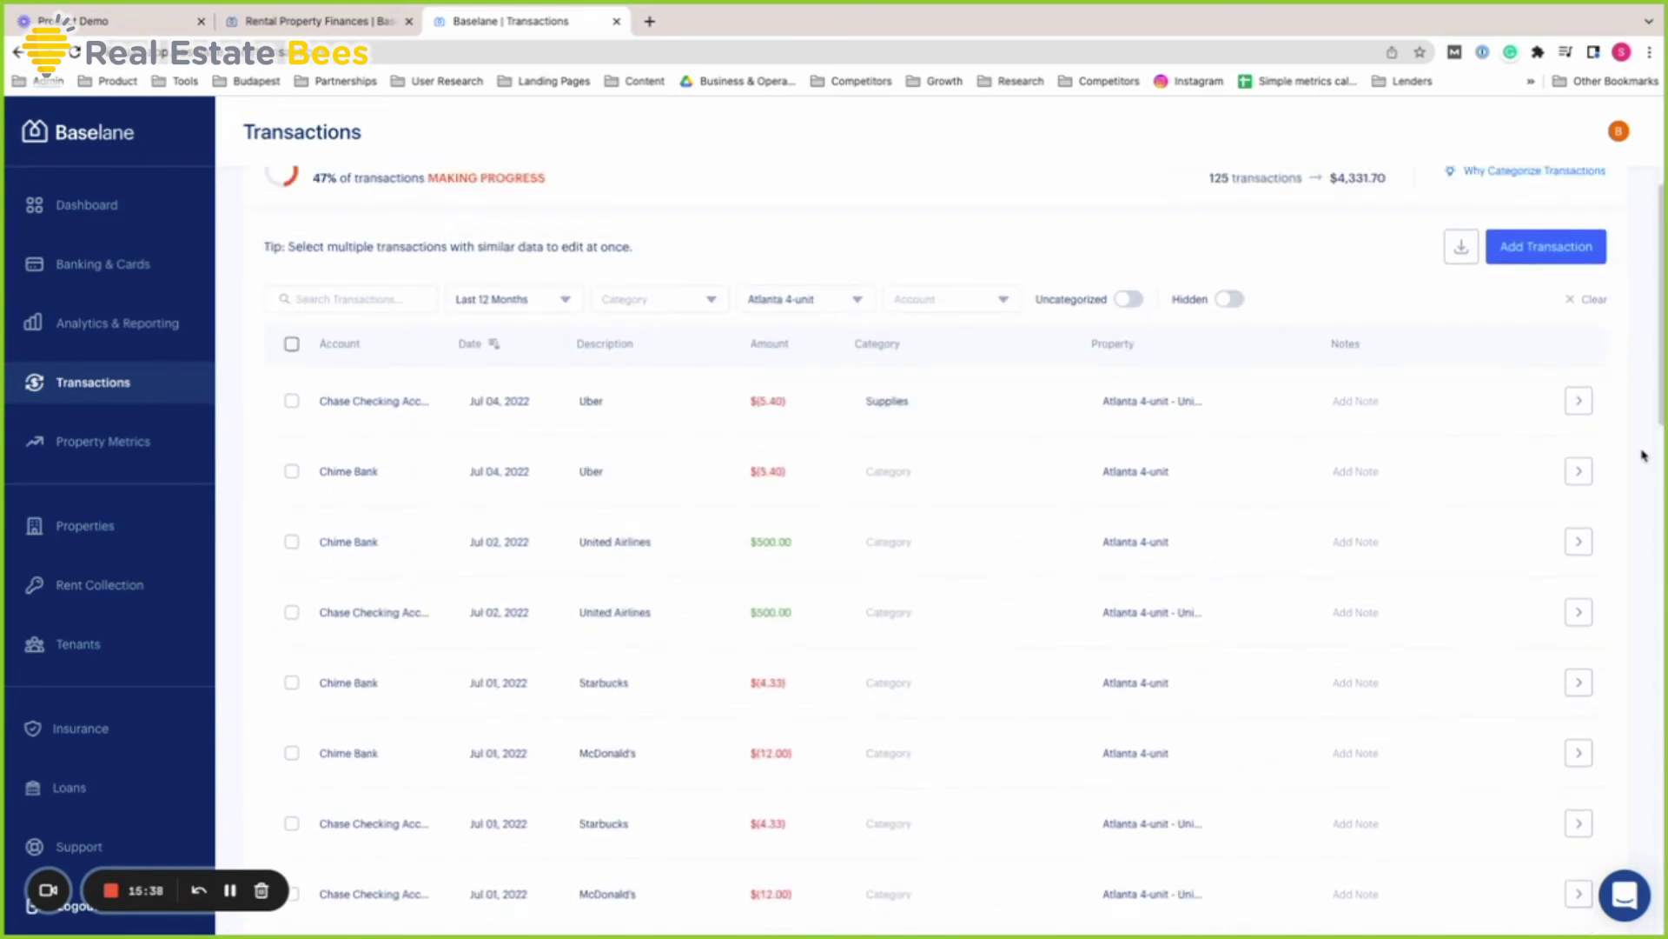
{"action": "scroll", "coordinate": [1643, 455], "scroll_direction": "up", "scroll_amount": 1}
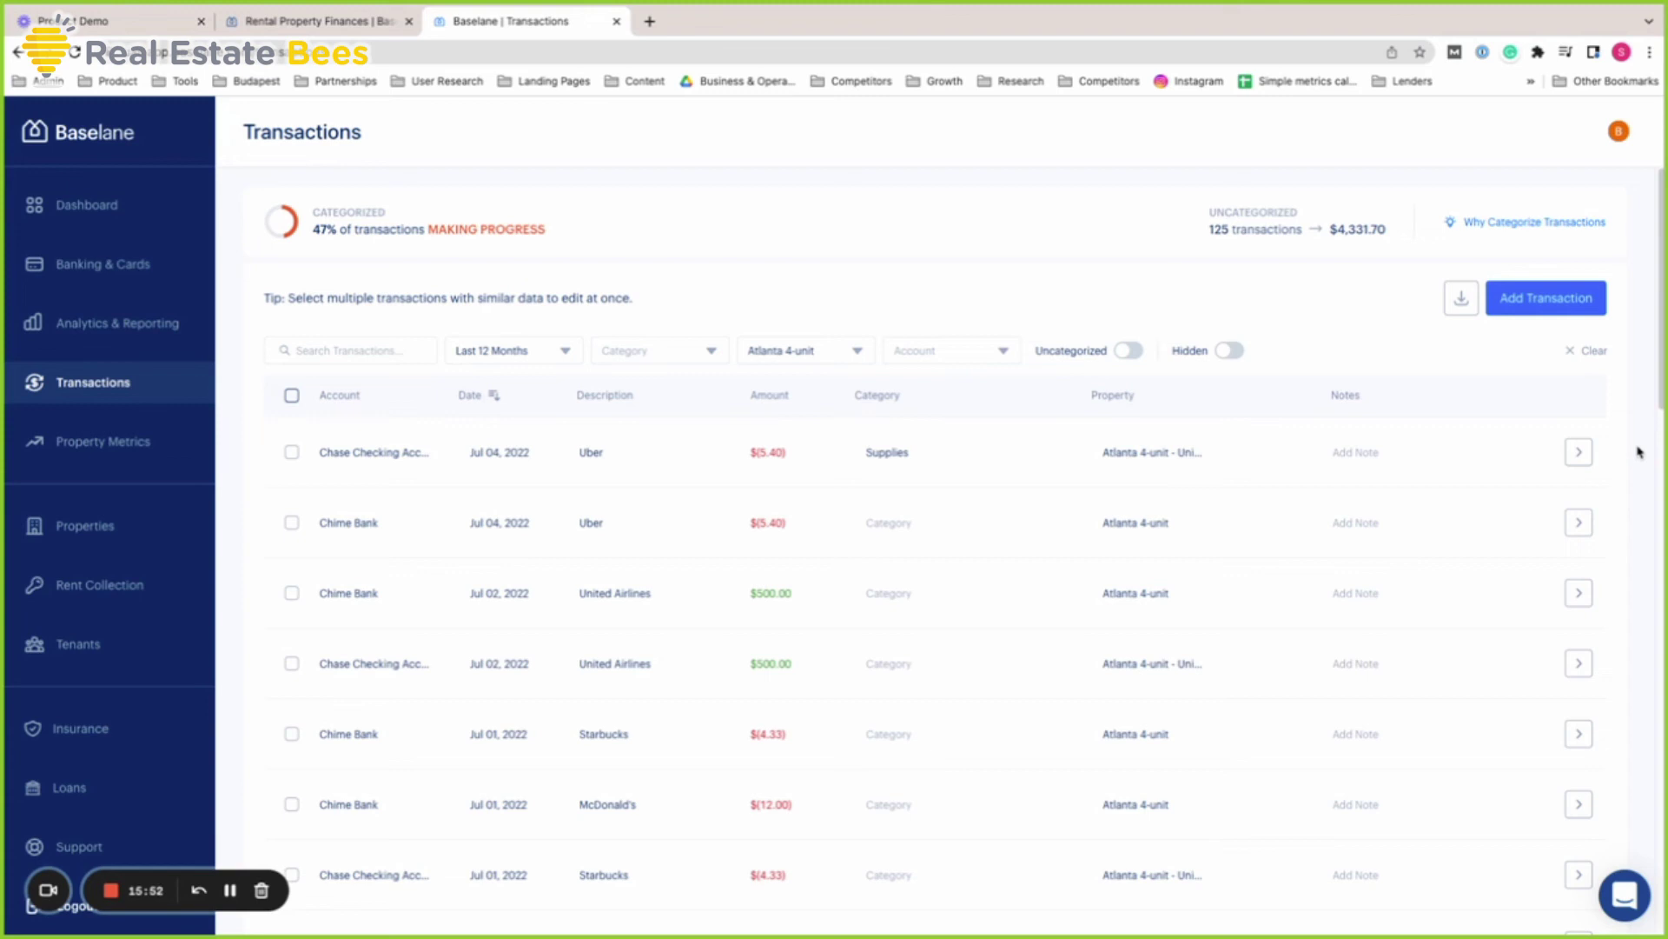
Flip through Properties, Rent Collection, Banking & Cards and Transactions, ending on 6-month Analytics & Reporting
{"action": "left_click", "coordinate": [137, 543]}
{"action": "left_click", "coordinate": [176, 585]}
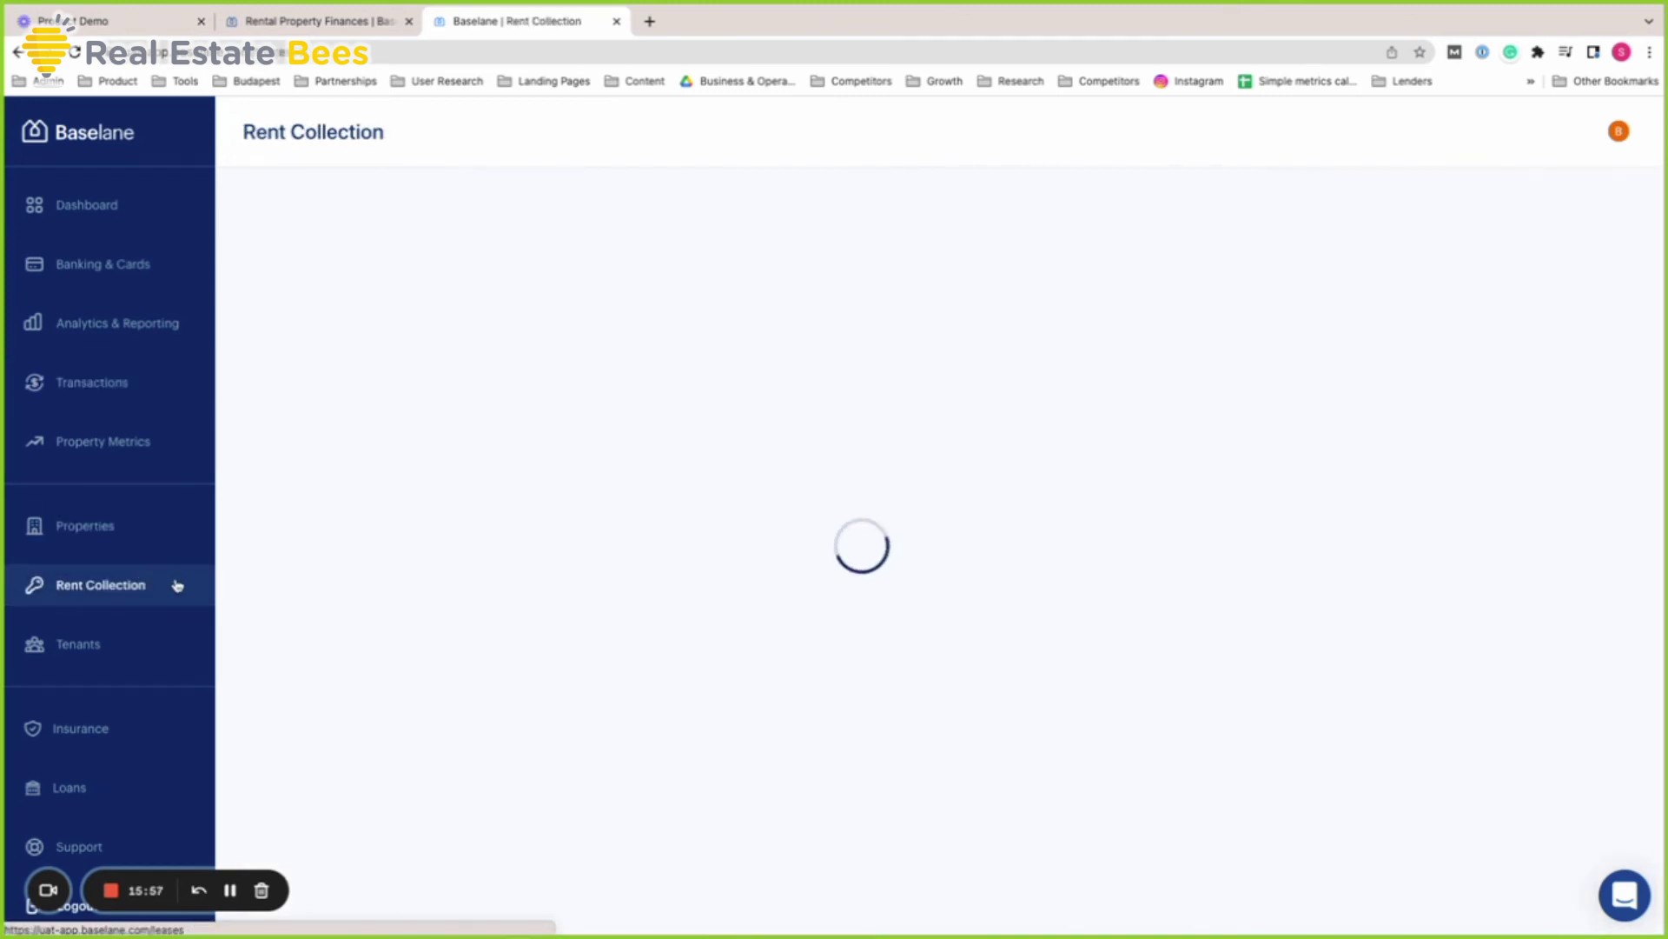
{"action": "scroll", "coordinate": [1594, 651], "scroll_direction": "down", "scroll_amount": 1}
{"action": "scroll", "coordinate": [1594, 652], "scroll_direction": "up", "scroll_amount": 1}
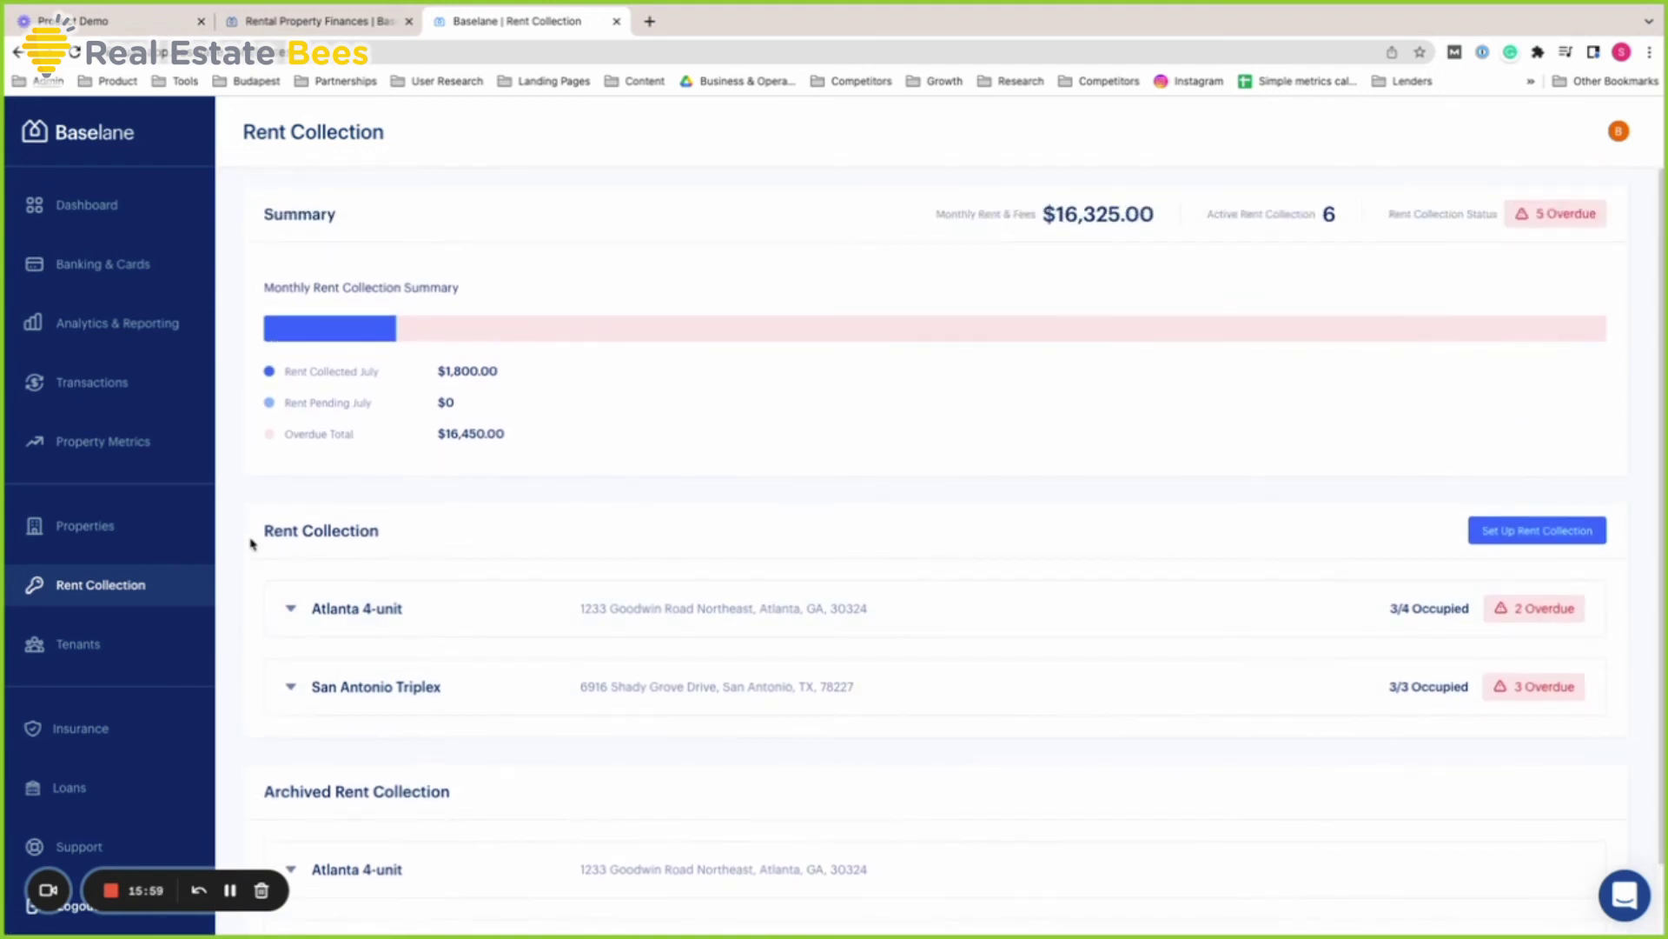
{"action": "left_click", "coordinate": [139, 275]}
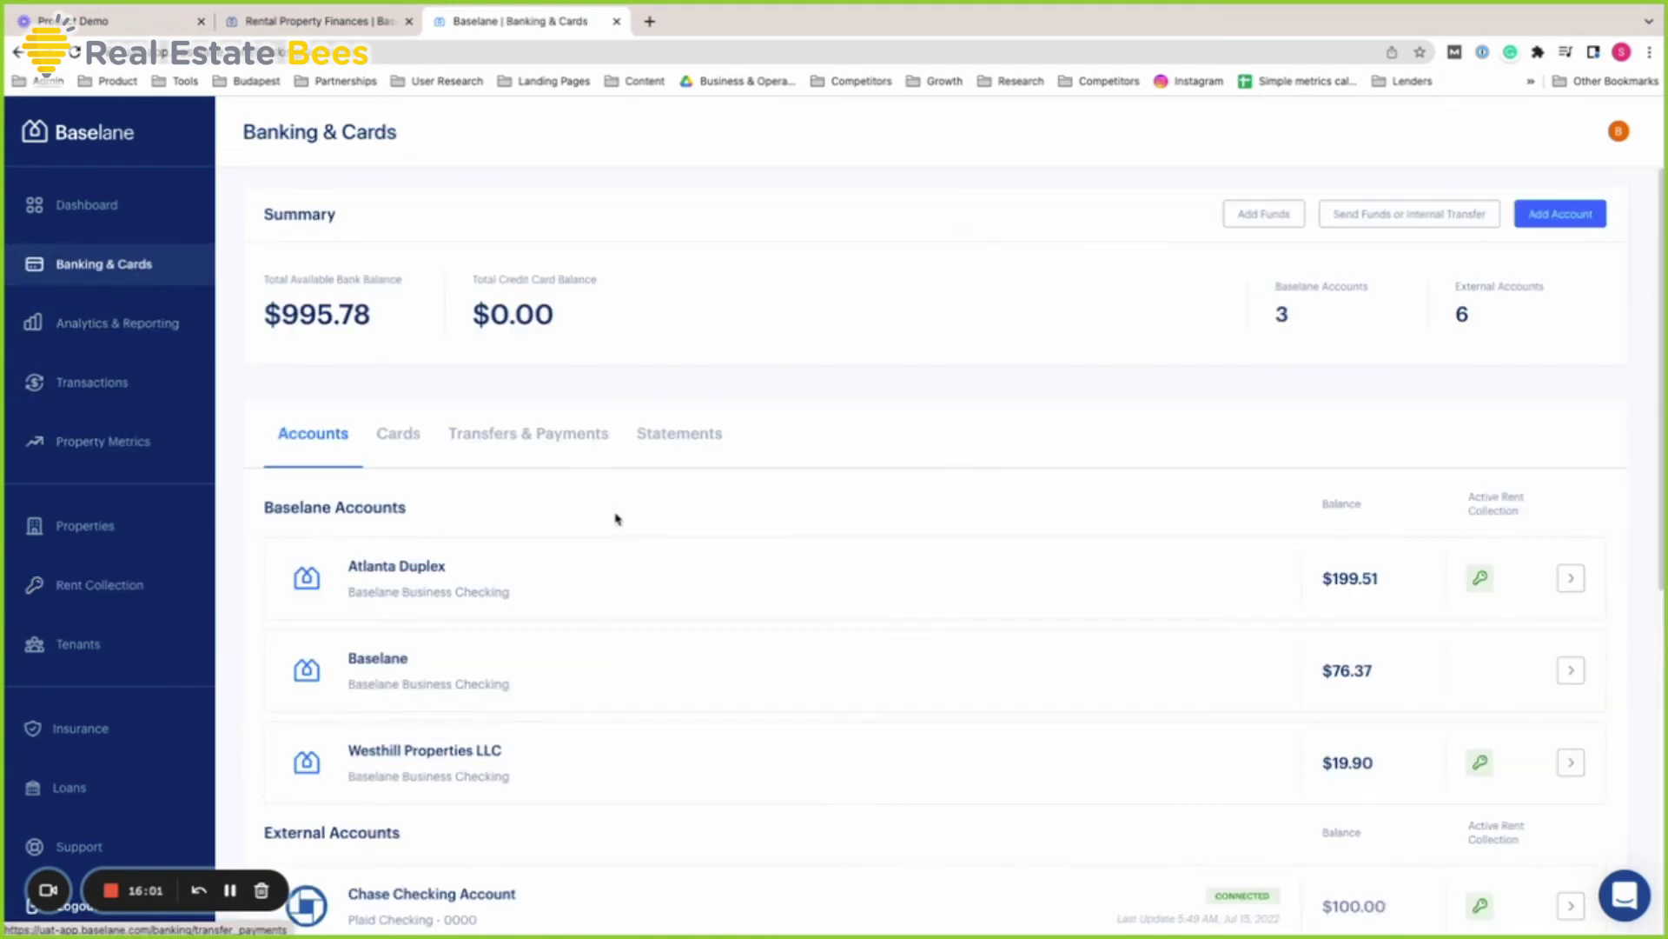
{"action": "scroll", "coordinate": [616, 519], "scroll_direction": "down", "scroll_amount": 1}
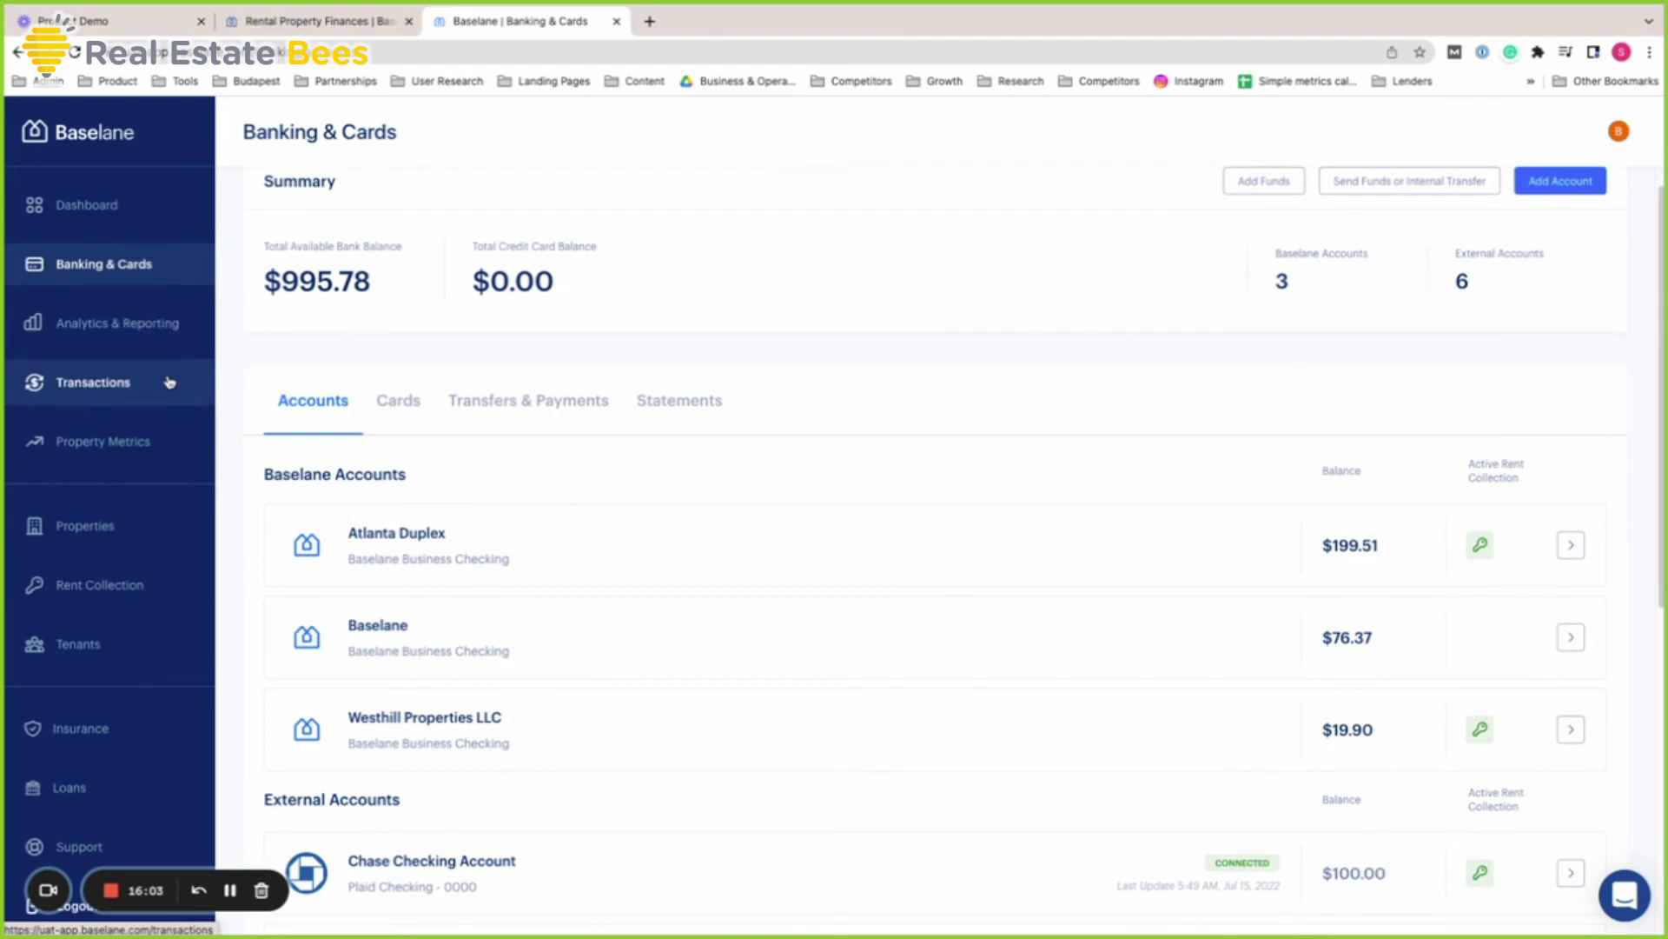
{"action": "left_click", "coordinate": [170, 383]}
{"action": "scroll", "coordinate": [1602, 659], "scroll_direction": "down", "scroll_amount": 2}
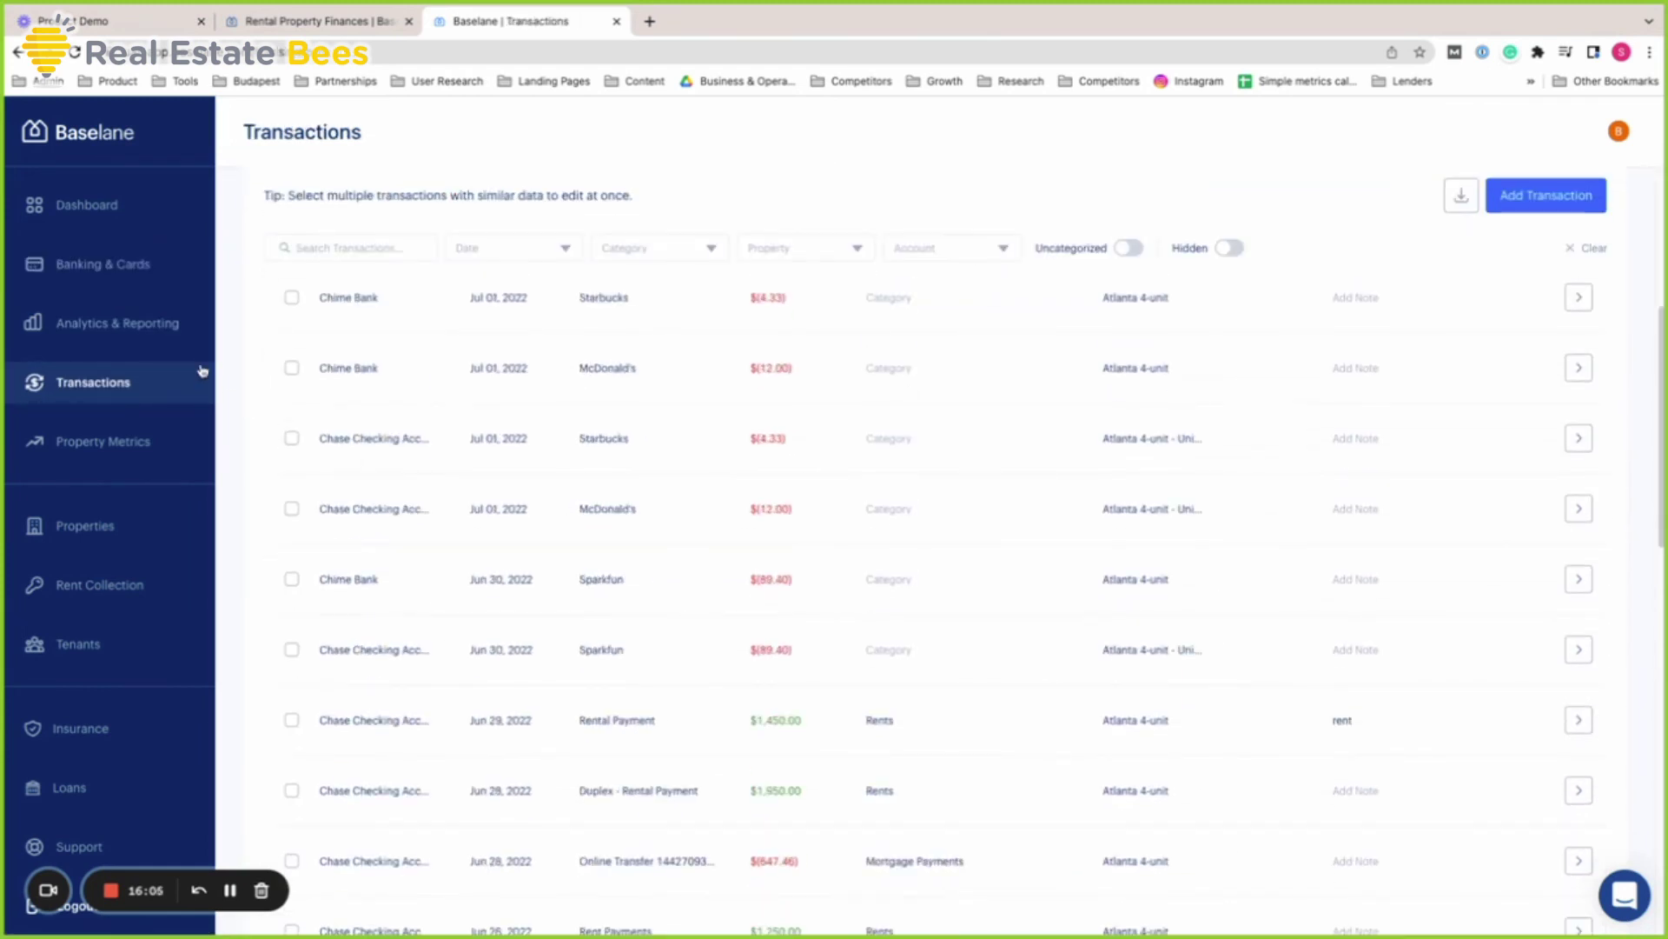
{"action": "left_click", "coordinate": [186, 328]}
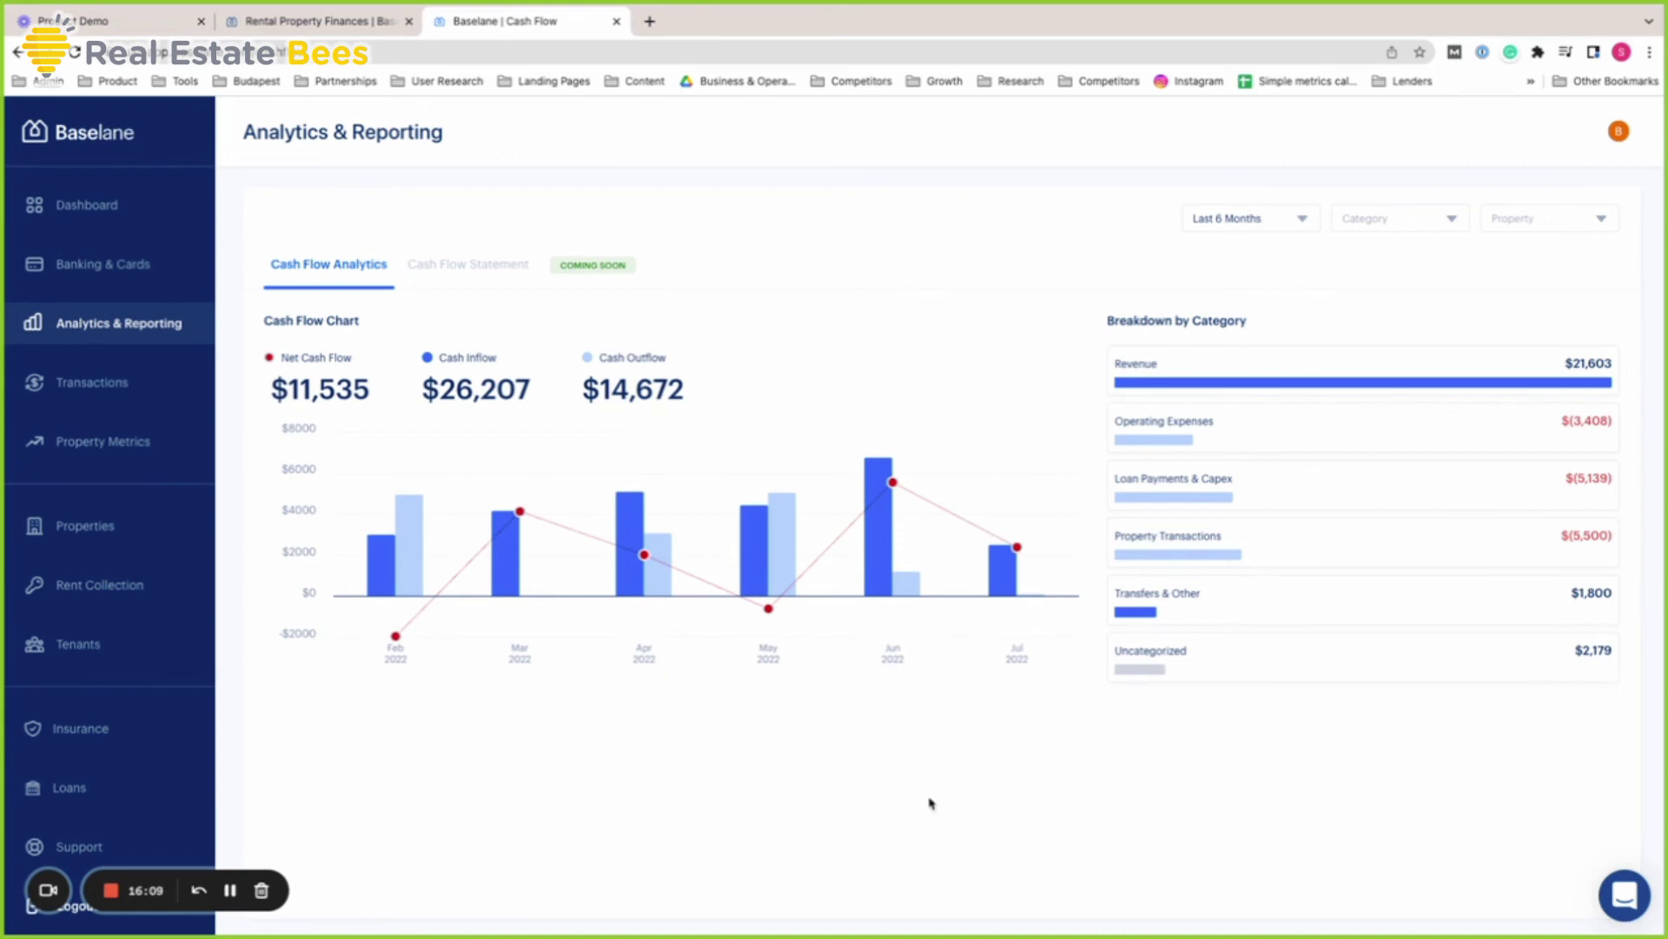
In Insurance, add the extra Philadelphia property's address and get its $1629/Year instant estimate
{"action": "left_click", "coordinate": [153, 725]}
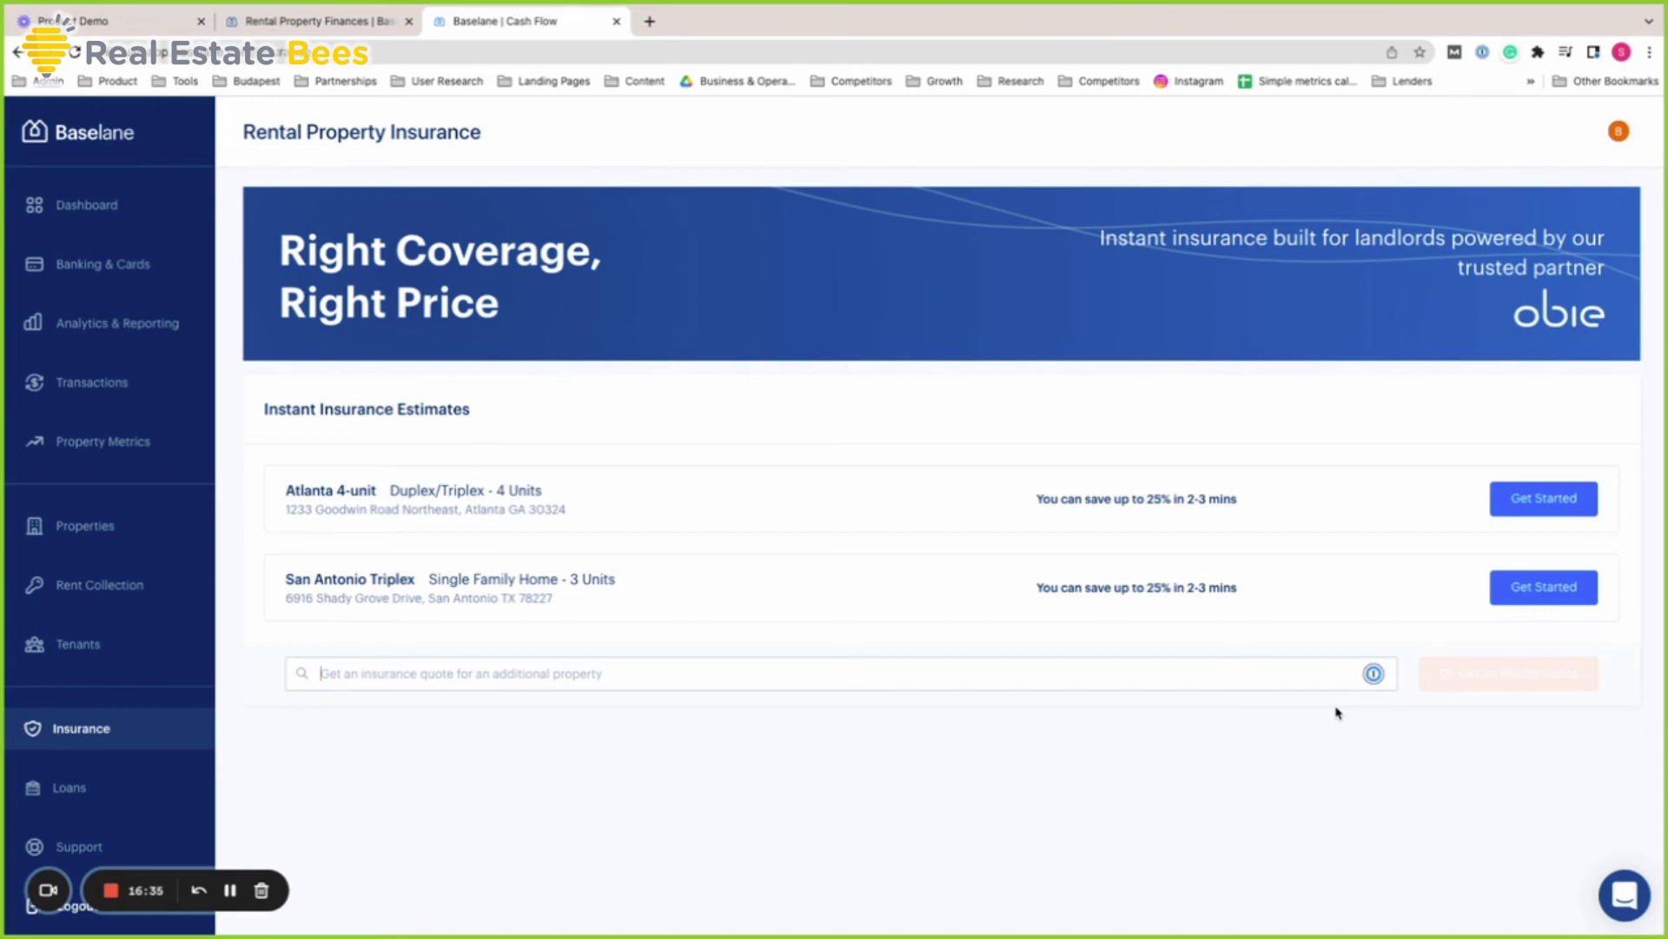
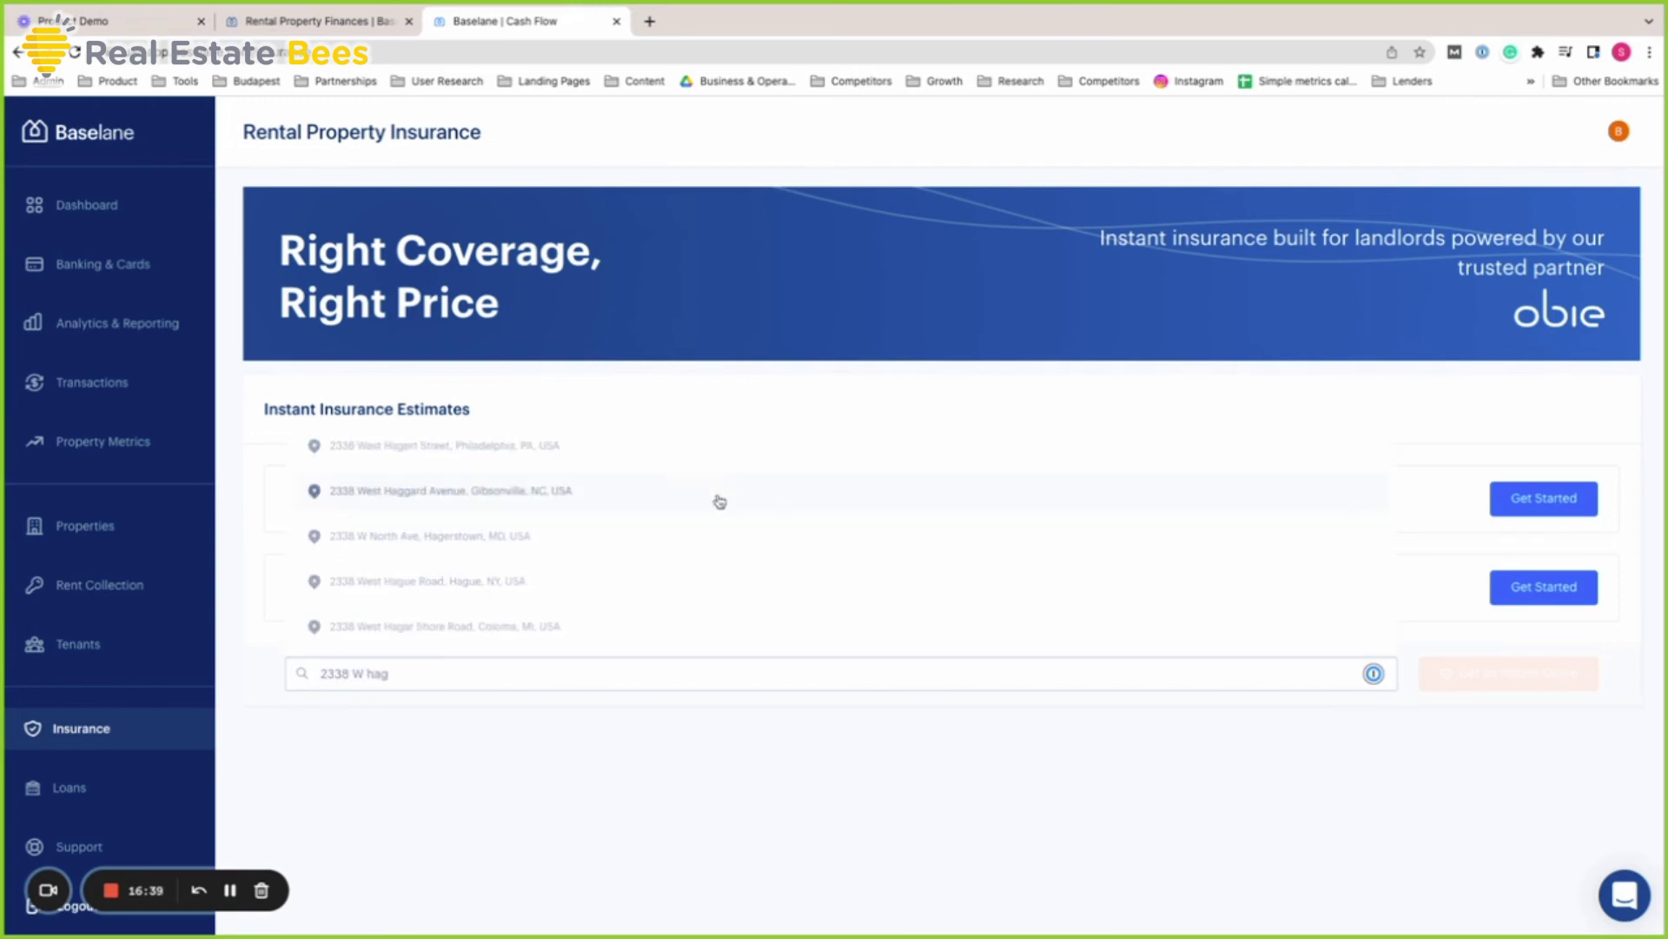
{"action": "left_click", "coordinate": [600, 446]}
{"action": "left_click", "coordinate": [1530, 688]}
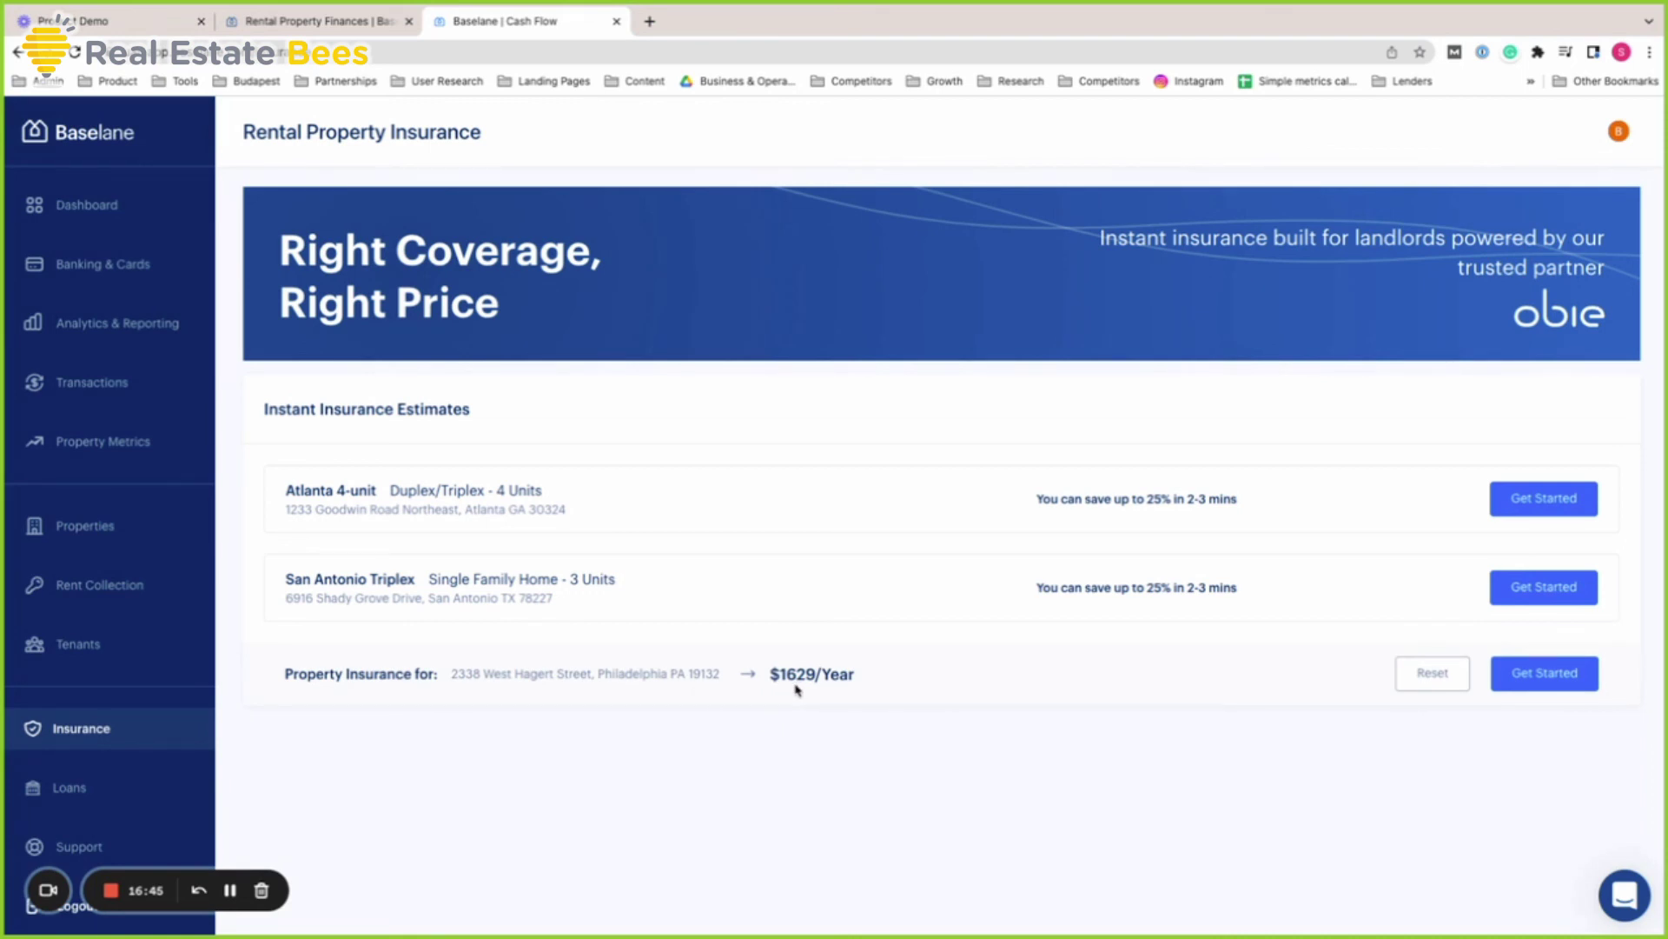
{"action": "left_click_drag", "start_coordinate": [737, 678], "coordinate": [935, 687]}
Start a full quote for the added property, confirm its address, then quit the quote
{"action": "left_click", "coordinate": [1562, 686]}
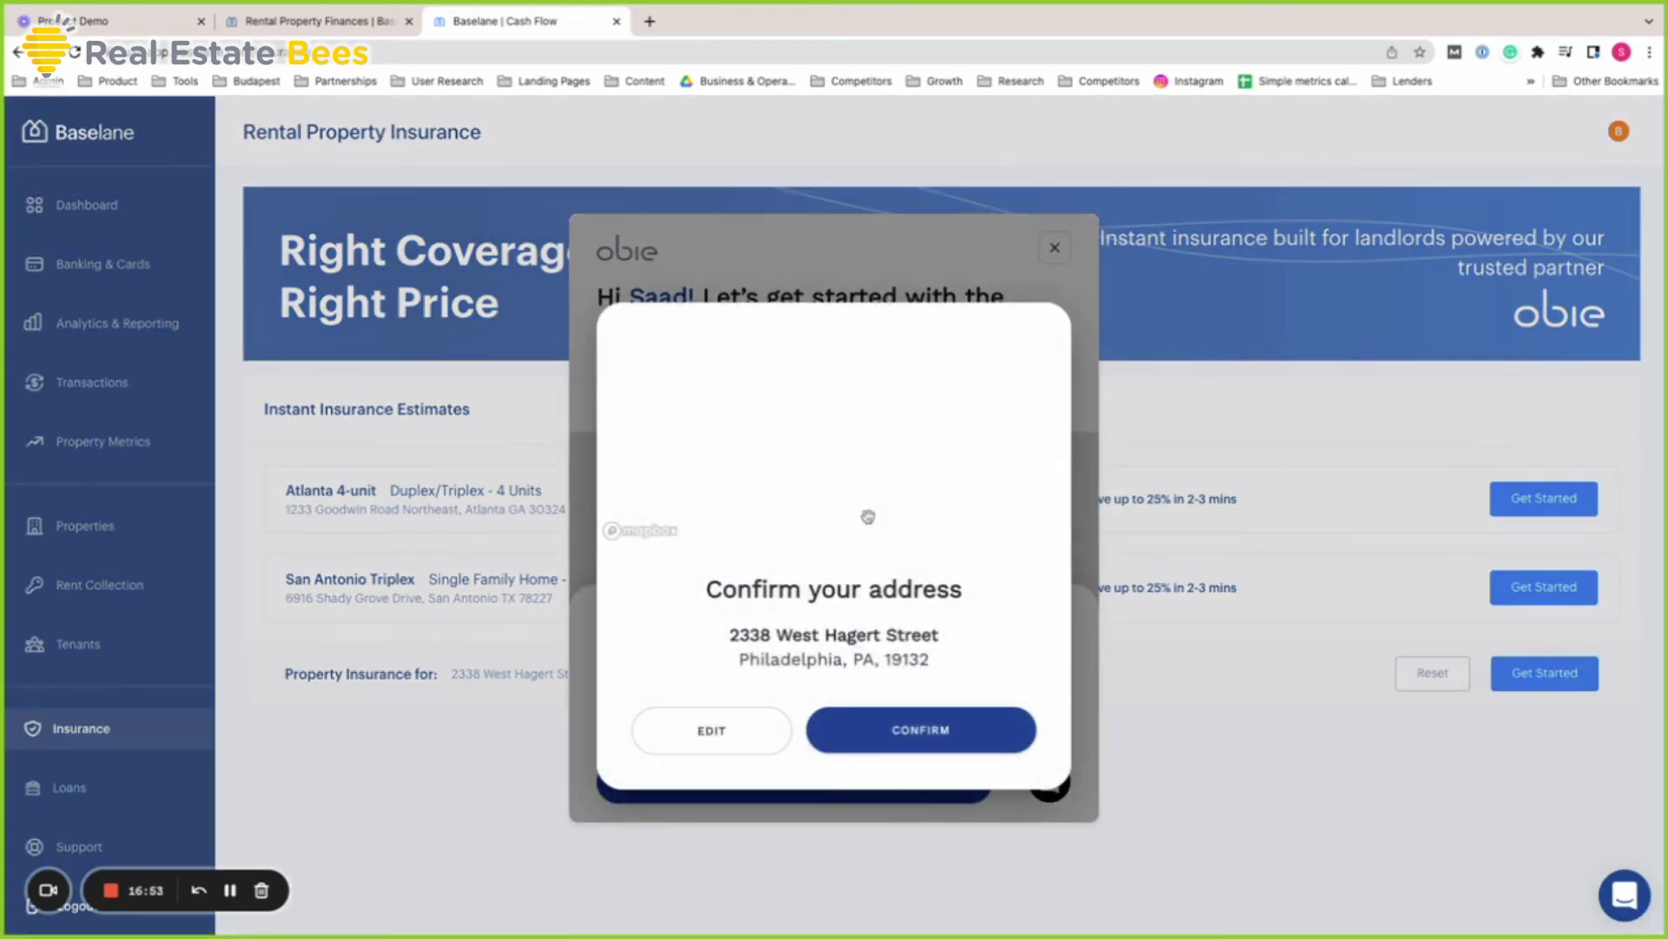
{"action": "left_click", "coordinate": [931, 727]}
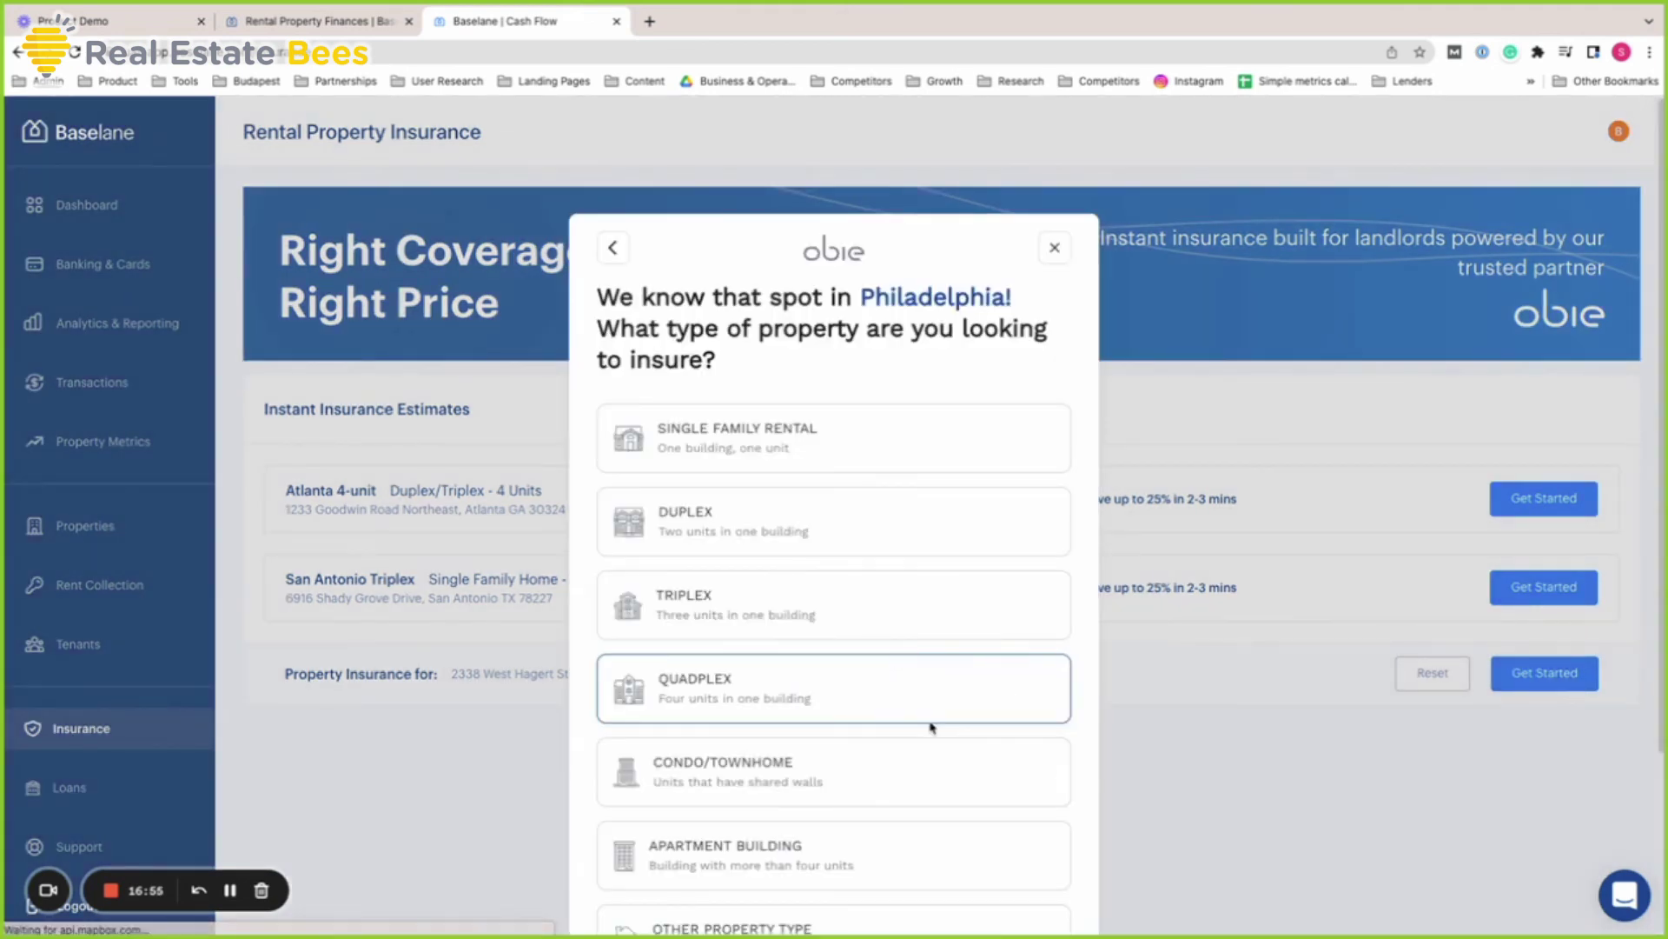
{"action": "scroll", "coordinate": [924, 580], "scroll_direction": "down", "scroll_amount": 2}
{"action": "scroll", "coordinate": [932, 596], "scroll_direction": "up", "scroll_amount": 3}
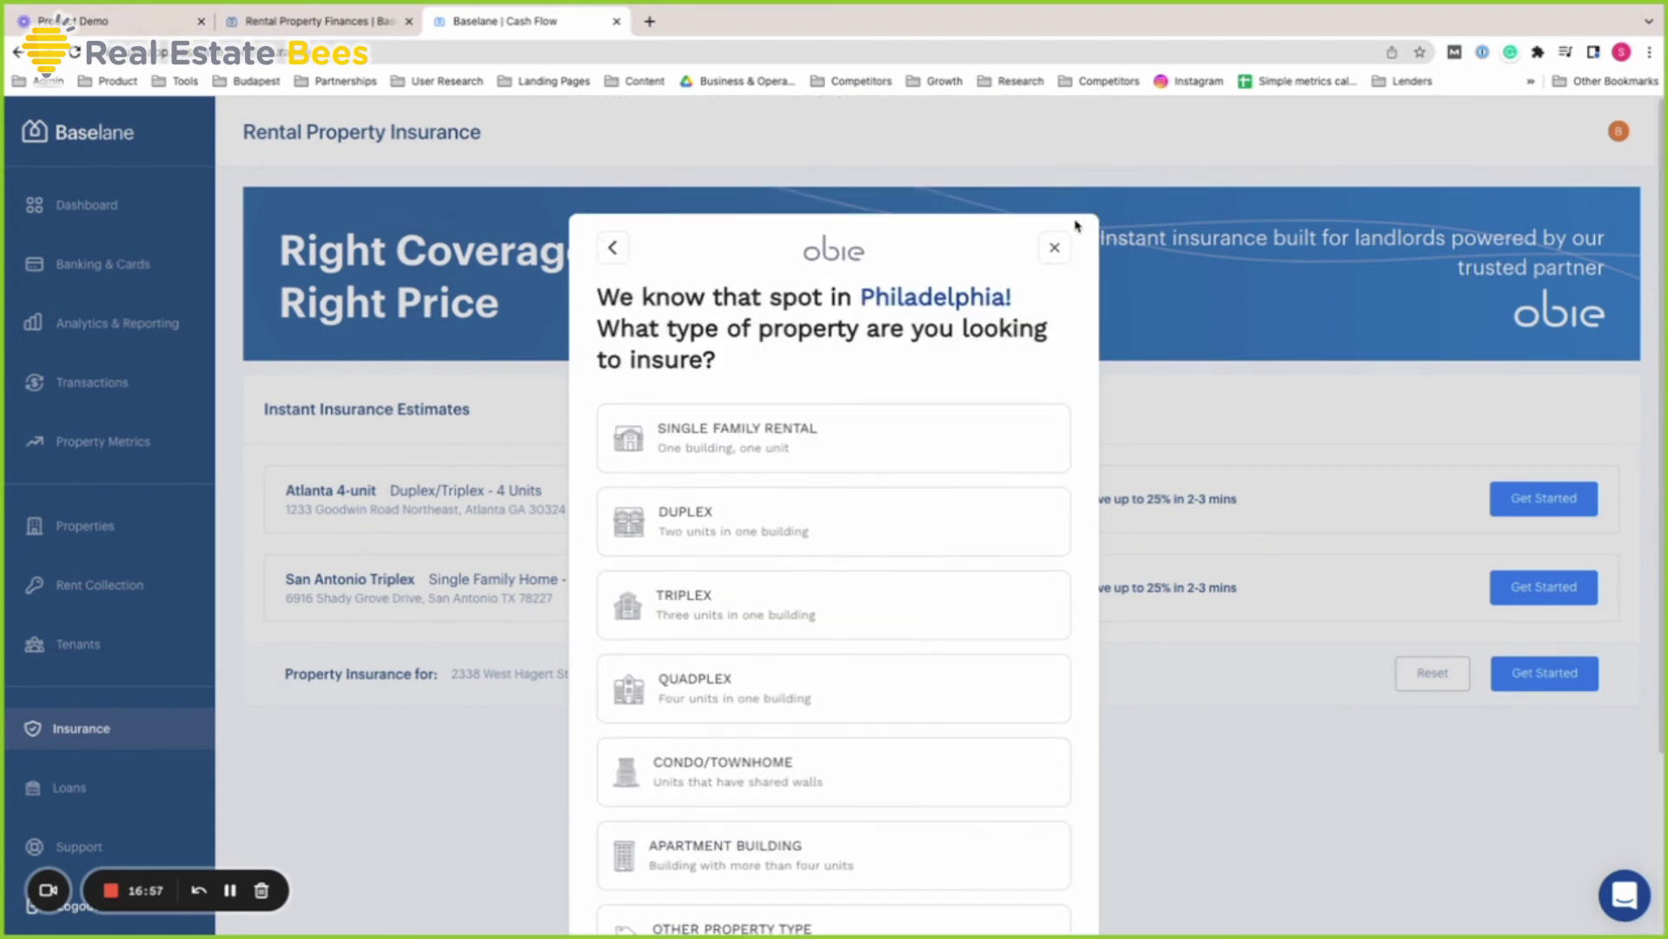
{"action": "scroll", "coordinate": [1061, 250], "scroll_direction": "down", "scroll_amount": 2}
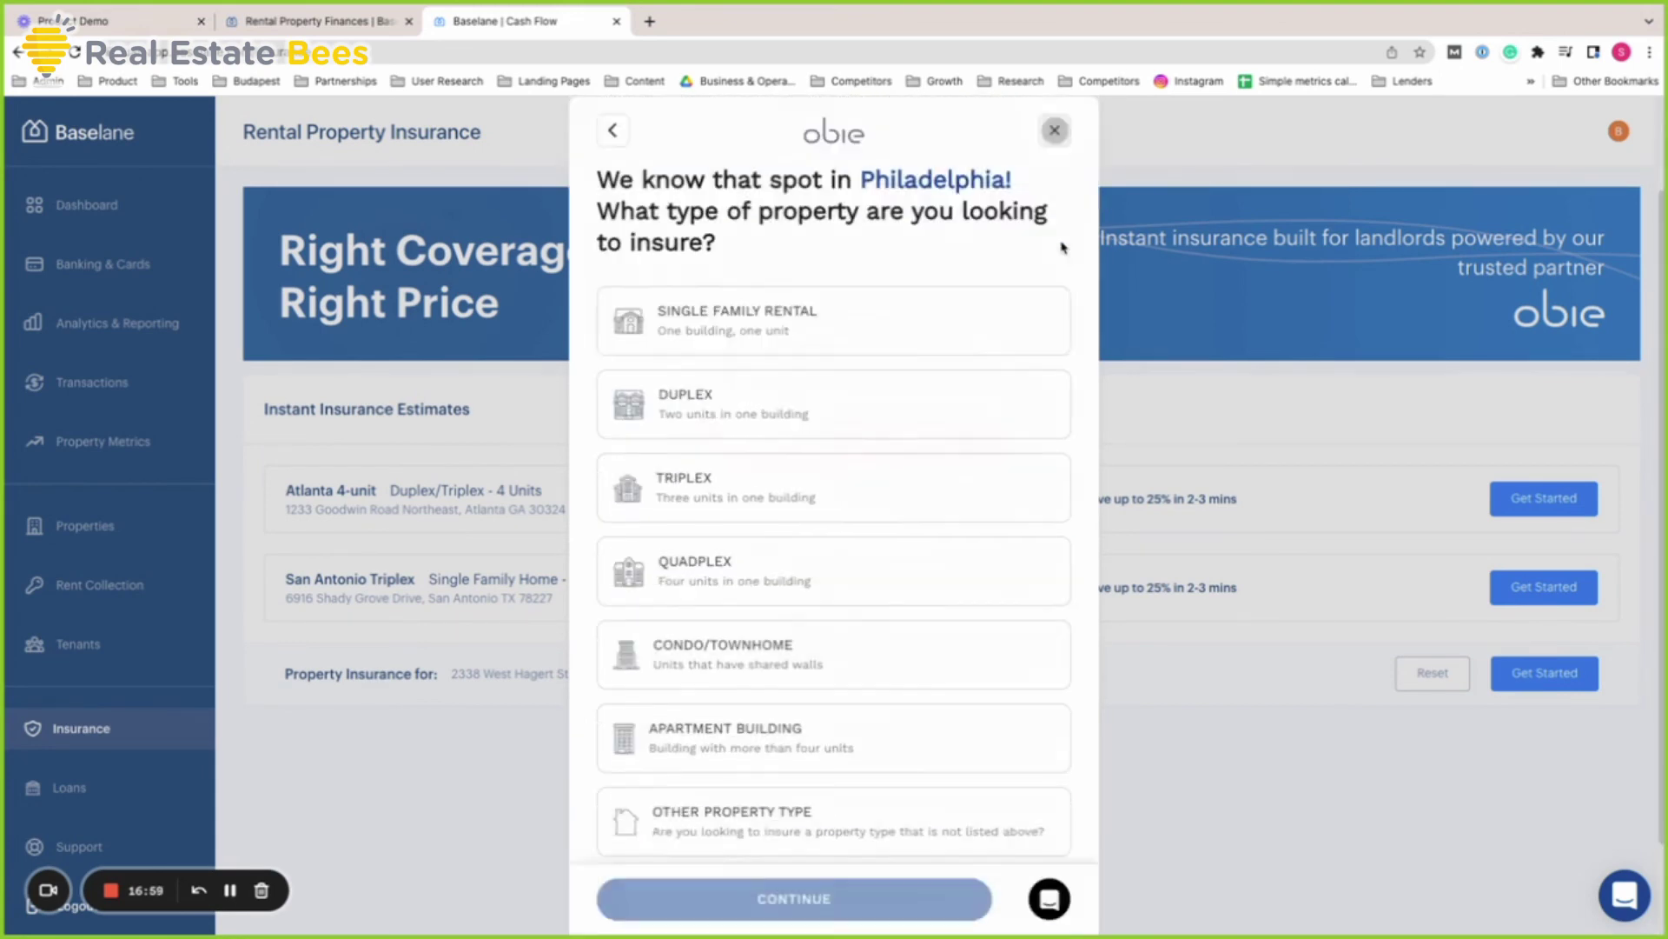
{"action": "left_click", "coordinate": [1055, 130]}
{"action": "left_click", "coordinate": [950, 456]}
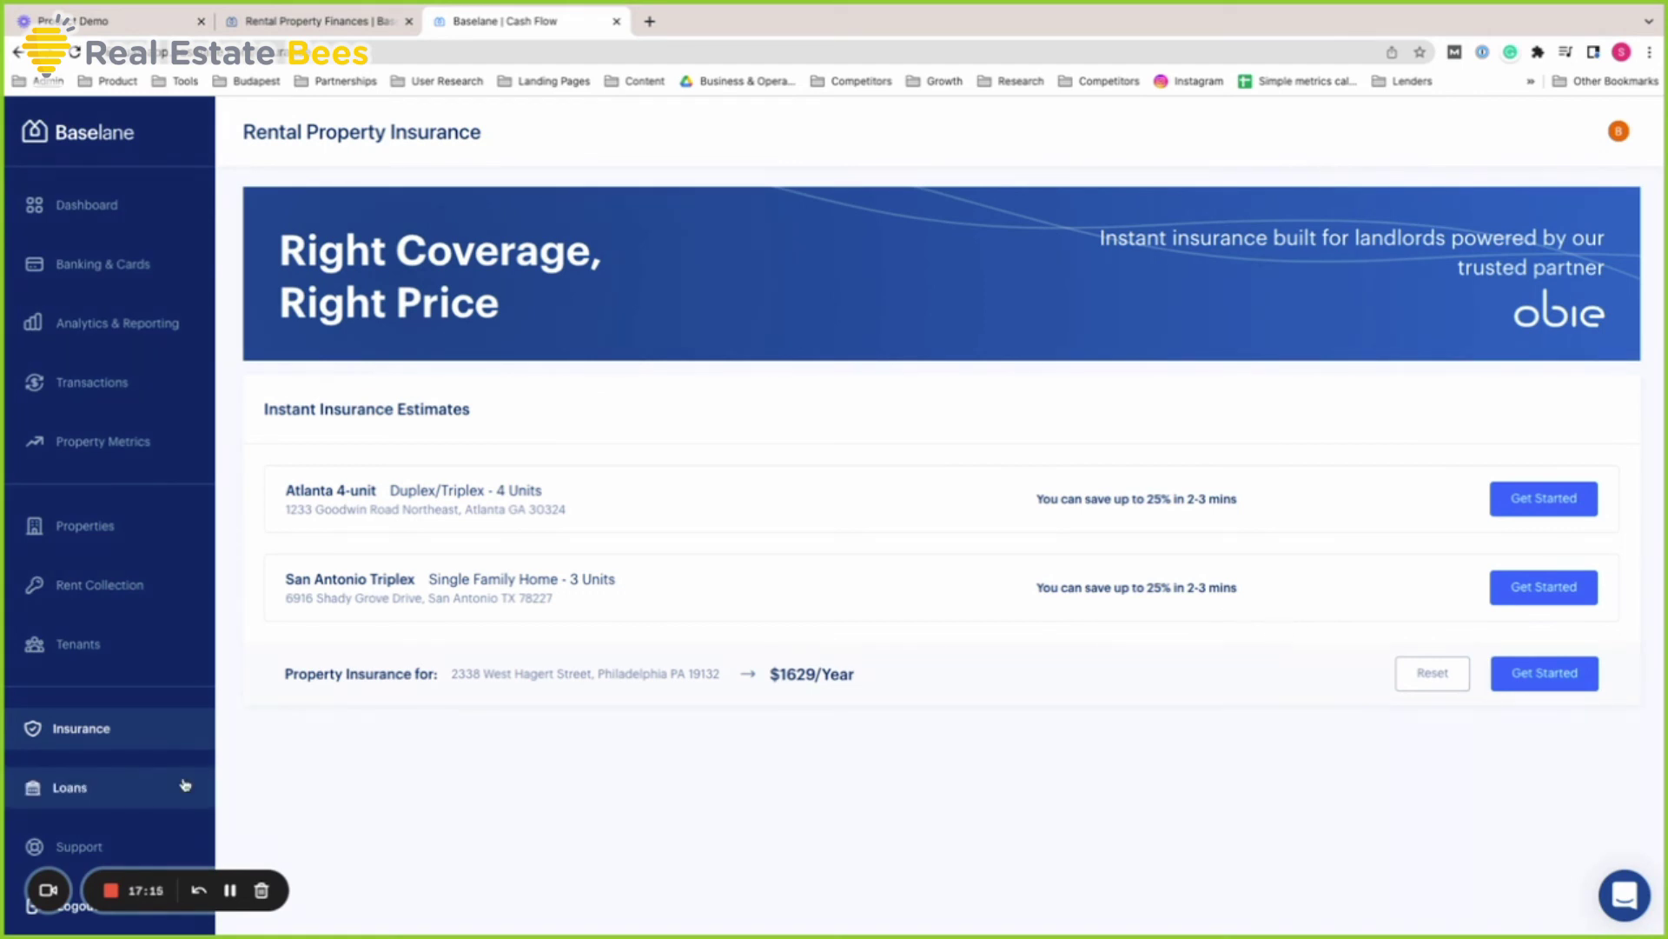
Go to Loans and dismiss the instant quote form to view the $50K–$2M landlord loan offer
{"action": "left_click", "coordinate": [78, 787]}
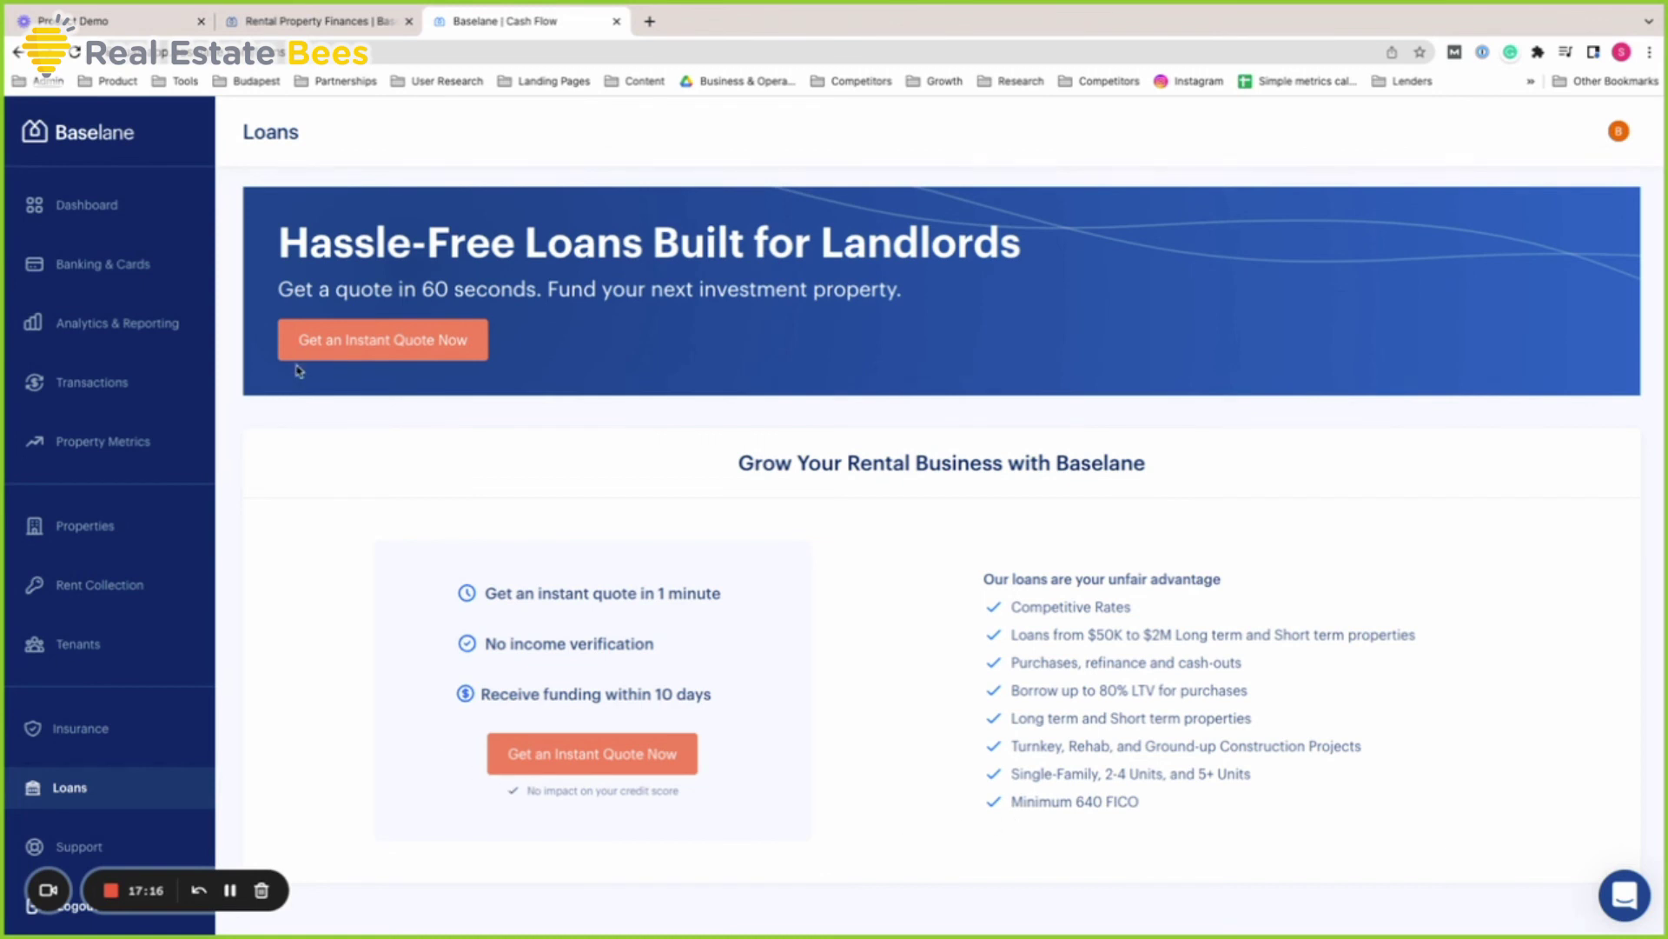
{"action": "left_click", "coordinate": [460, 351]}
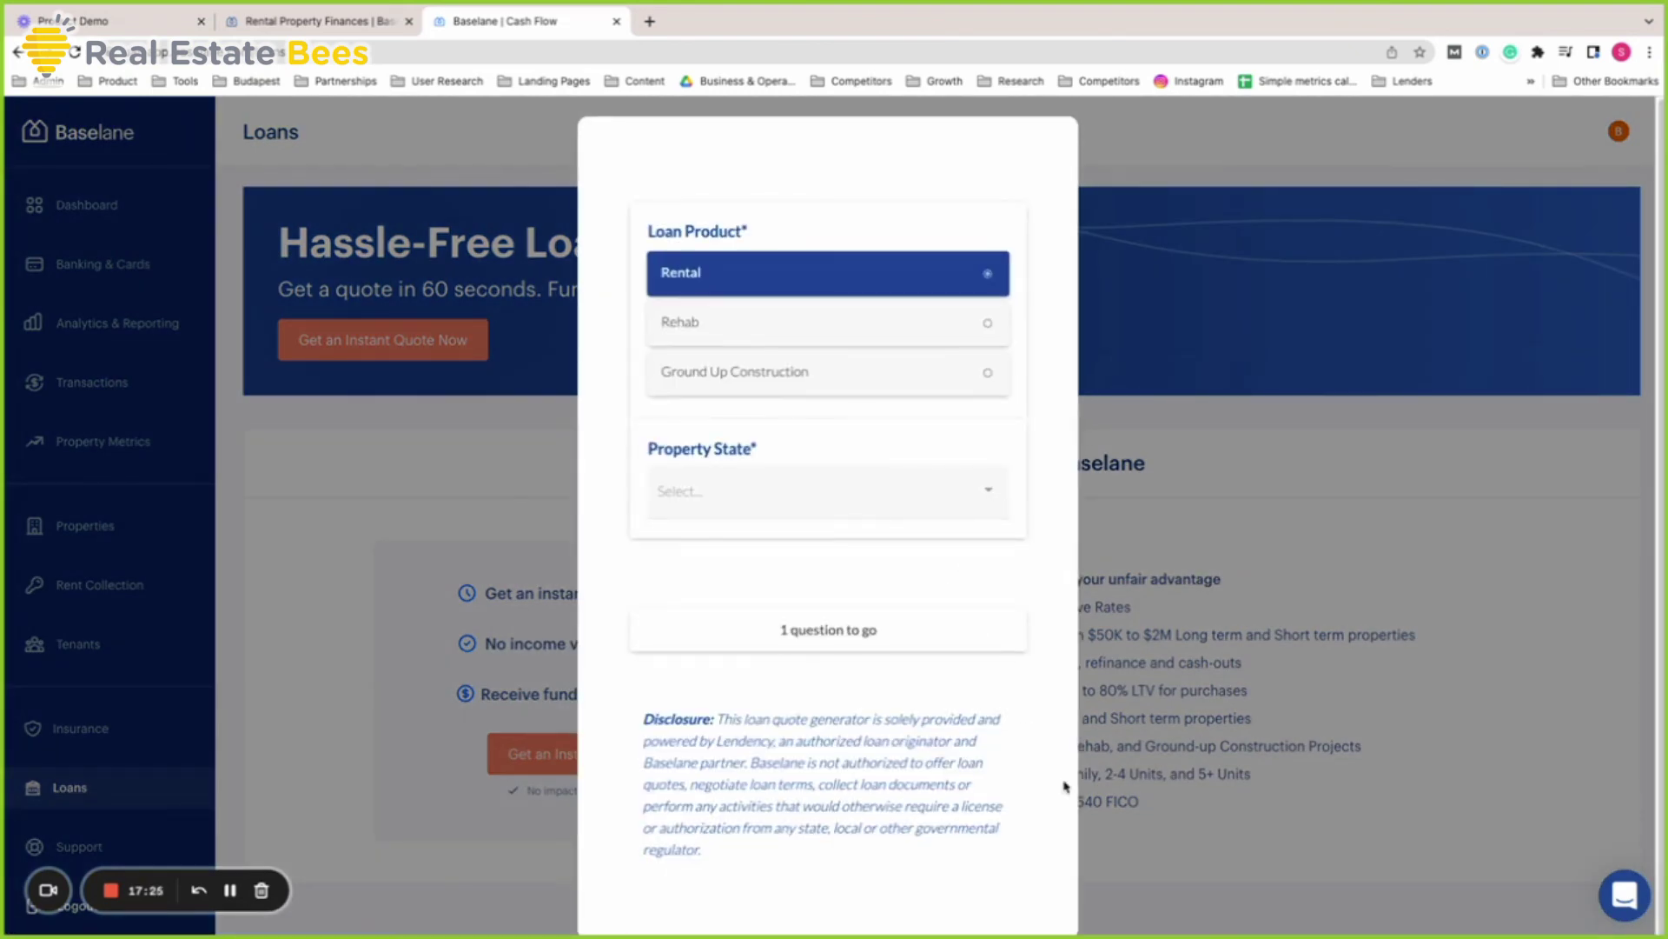
{"action": "left_click", "coordinate": [1539, 821]}
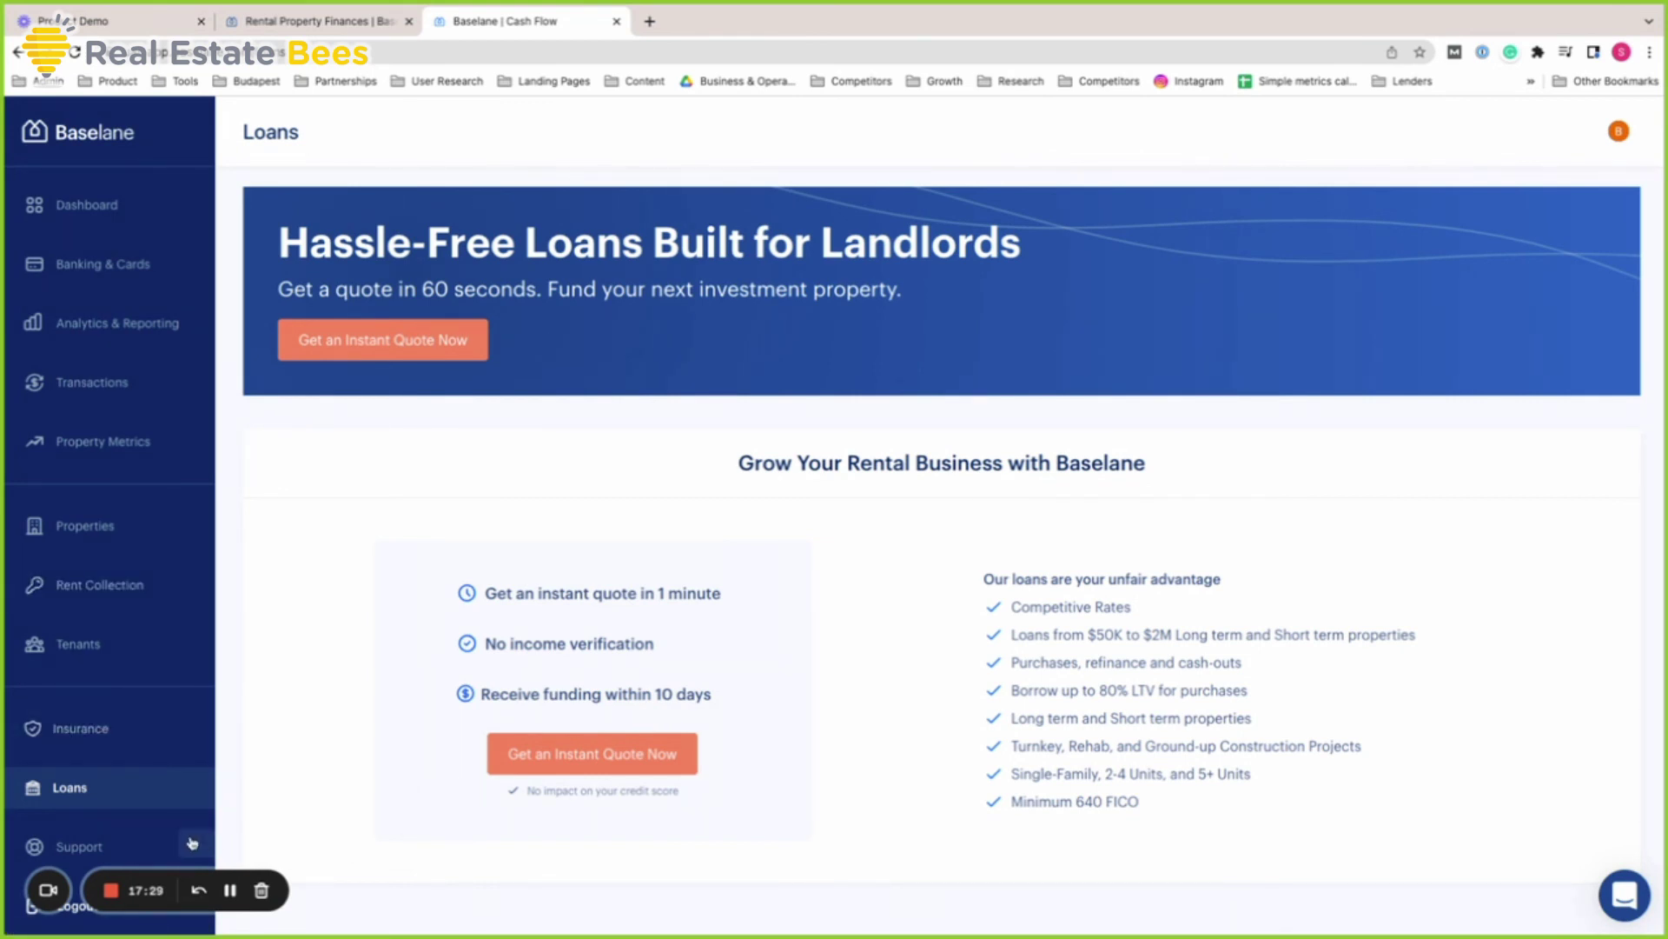
Open and close the support chat, then return to Analytics & Reporting showing $11,535 net cash flow
{"action": "left_click", "coordinate": [156, 847]}
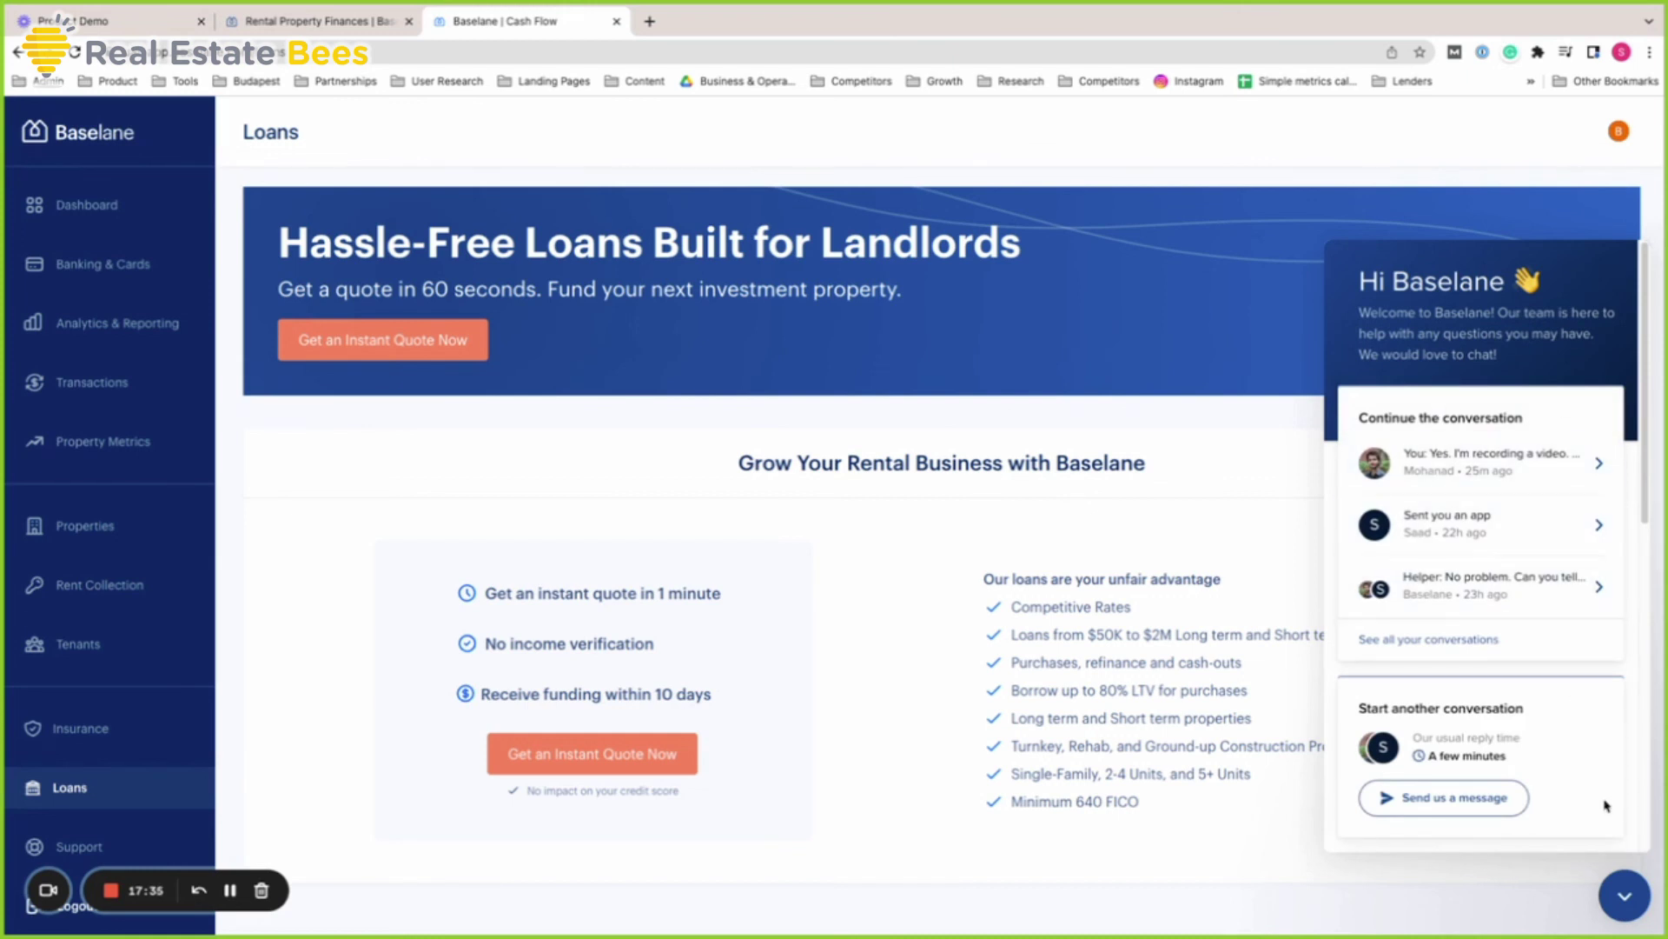
{"action": "left_click", "coordinate": [1641, 882]}
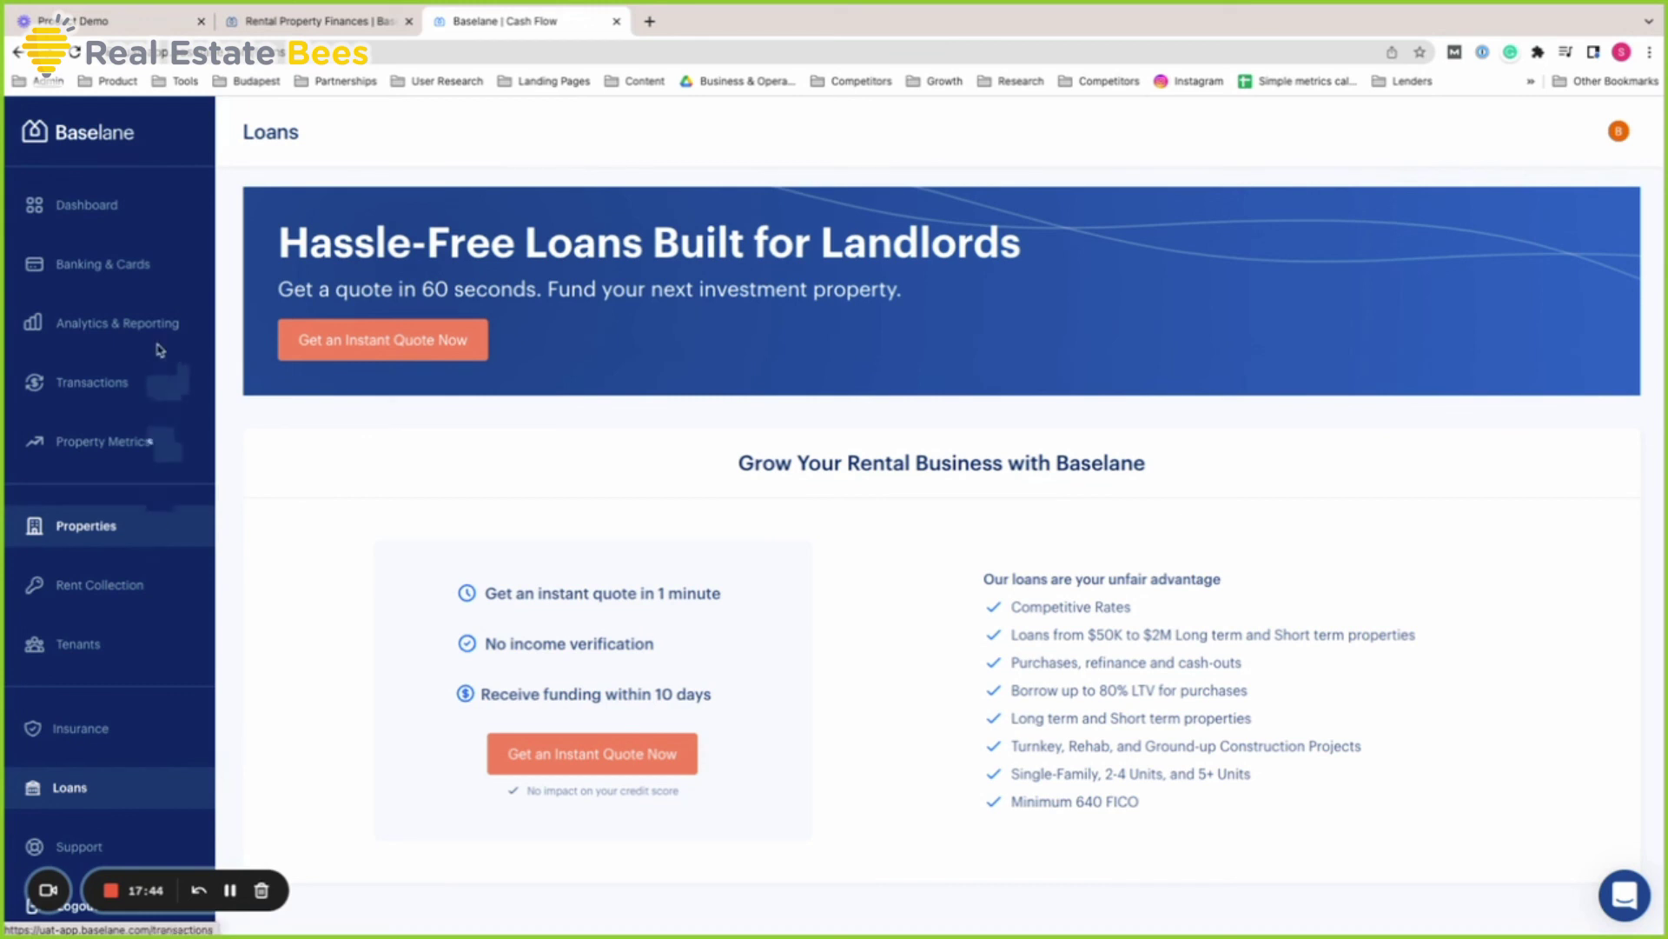
{"action": "left_click", "coordinate": [135, 328]}
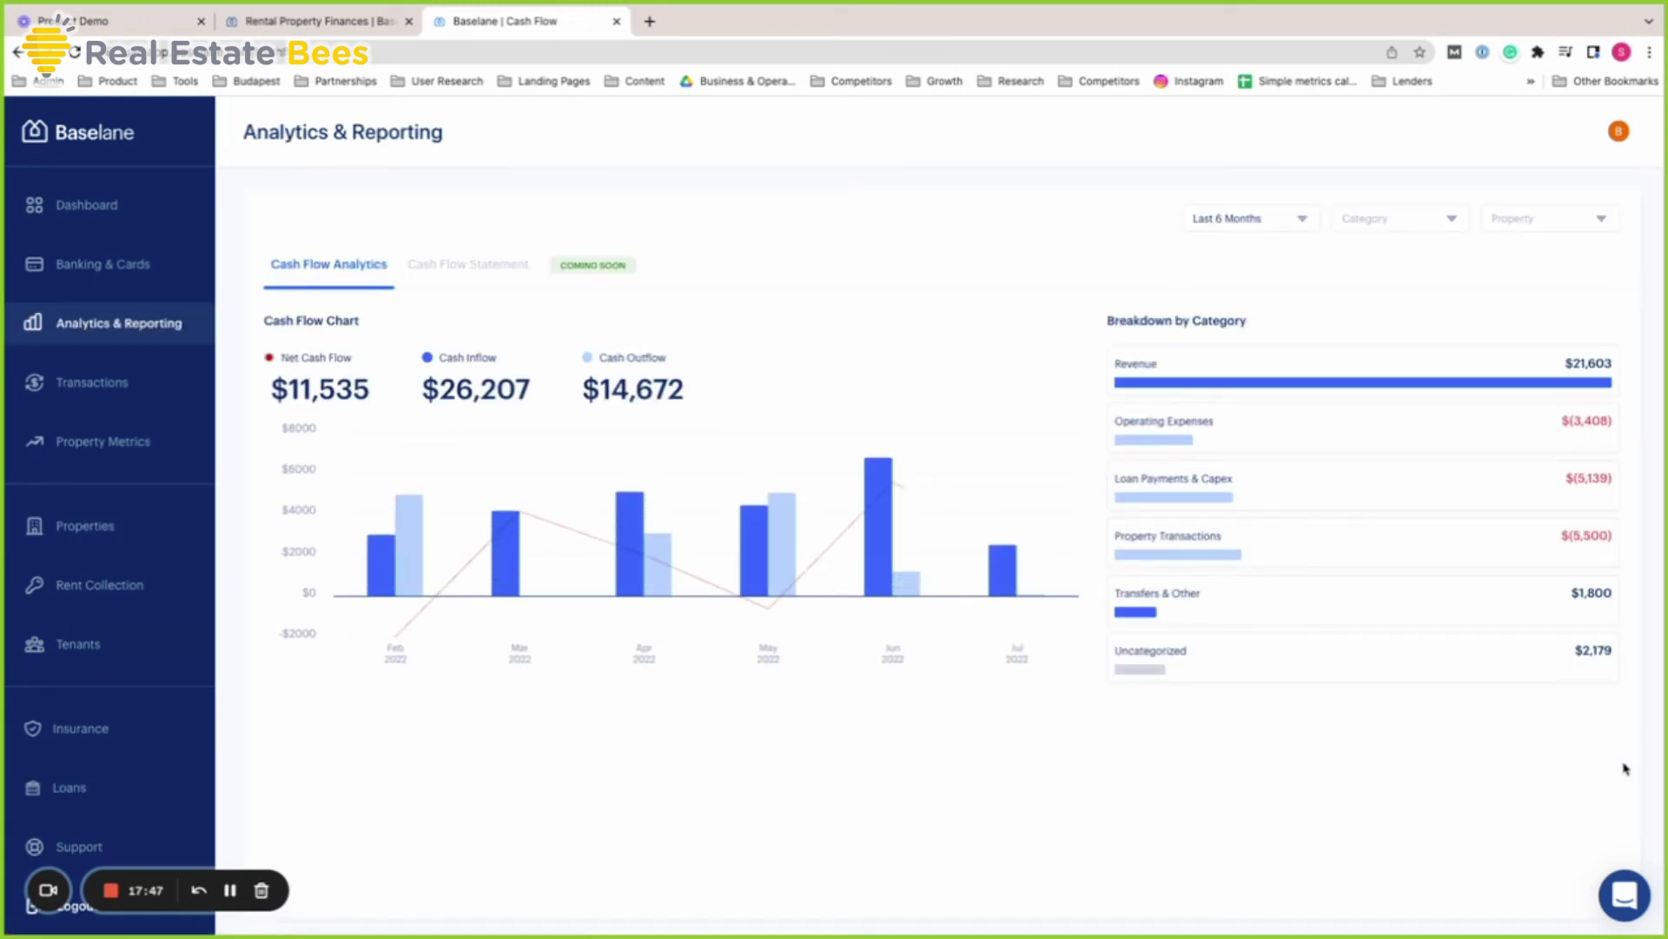